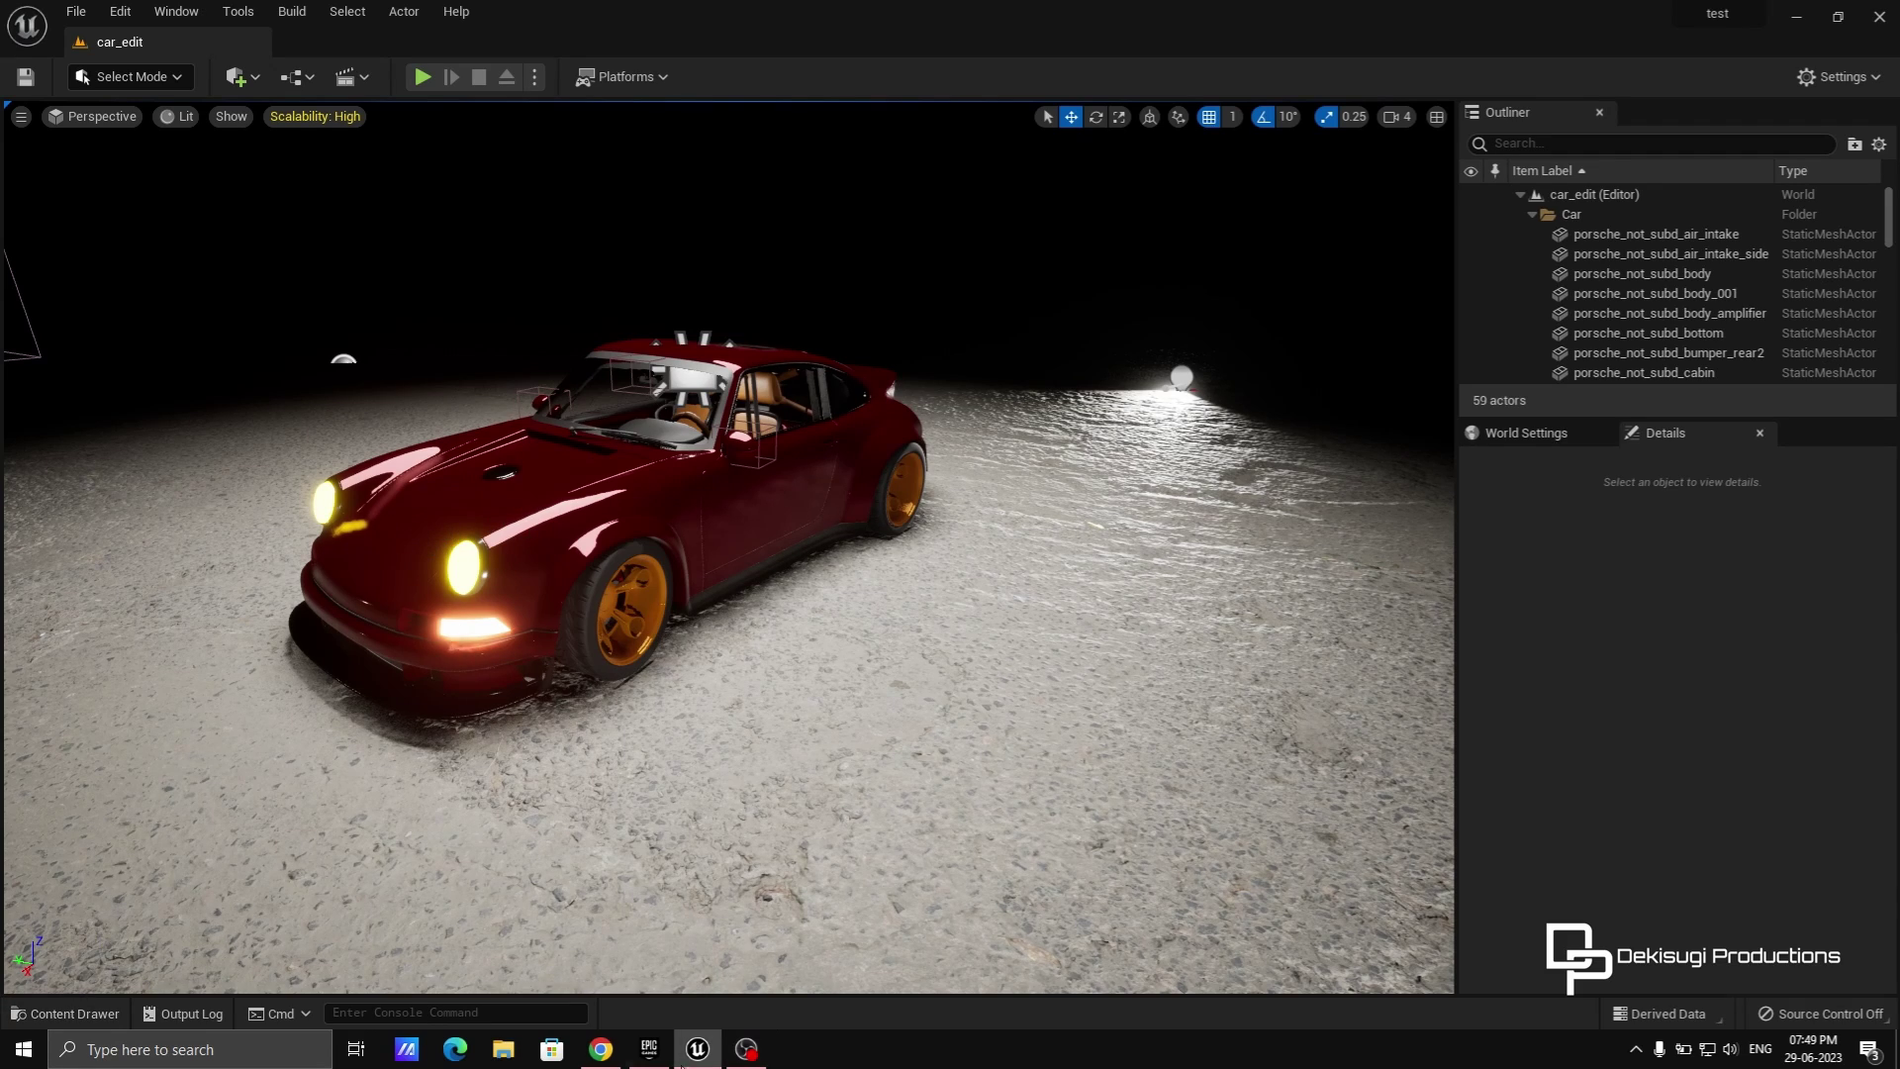
Switch to Chrome and examine the HighPoly Porsche Singer model and its details on the Sketchfab page.
left_click(600, 1049)
scroll(584, 531, "up", 6)
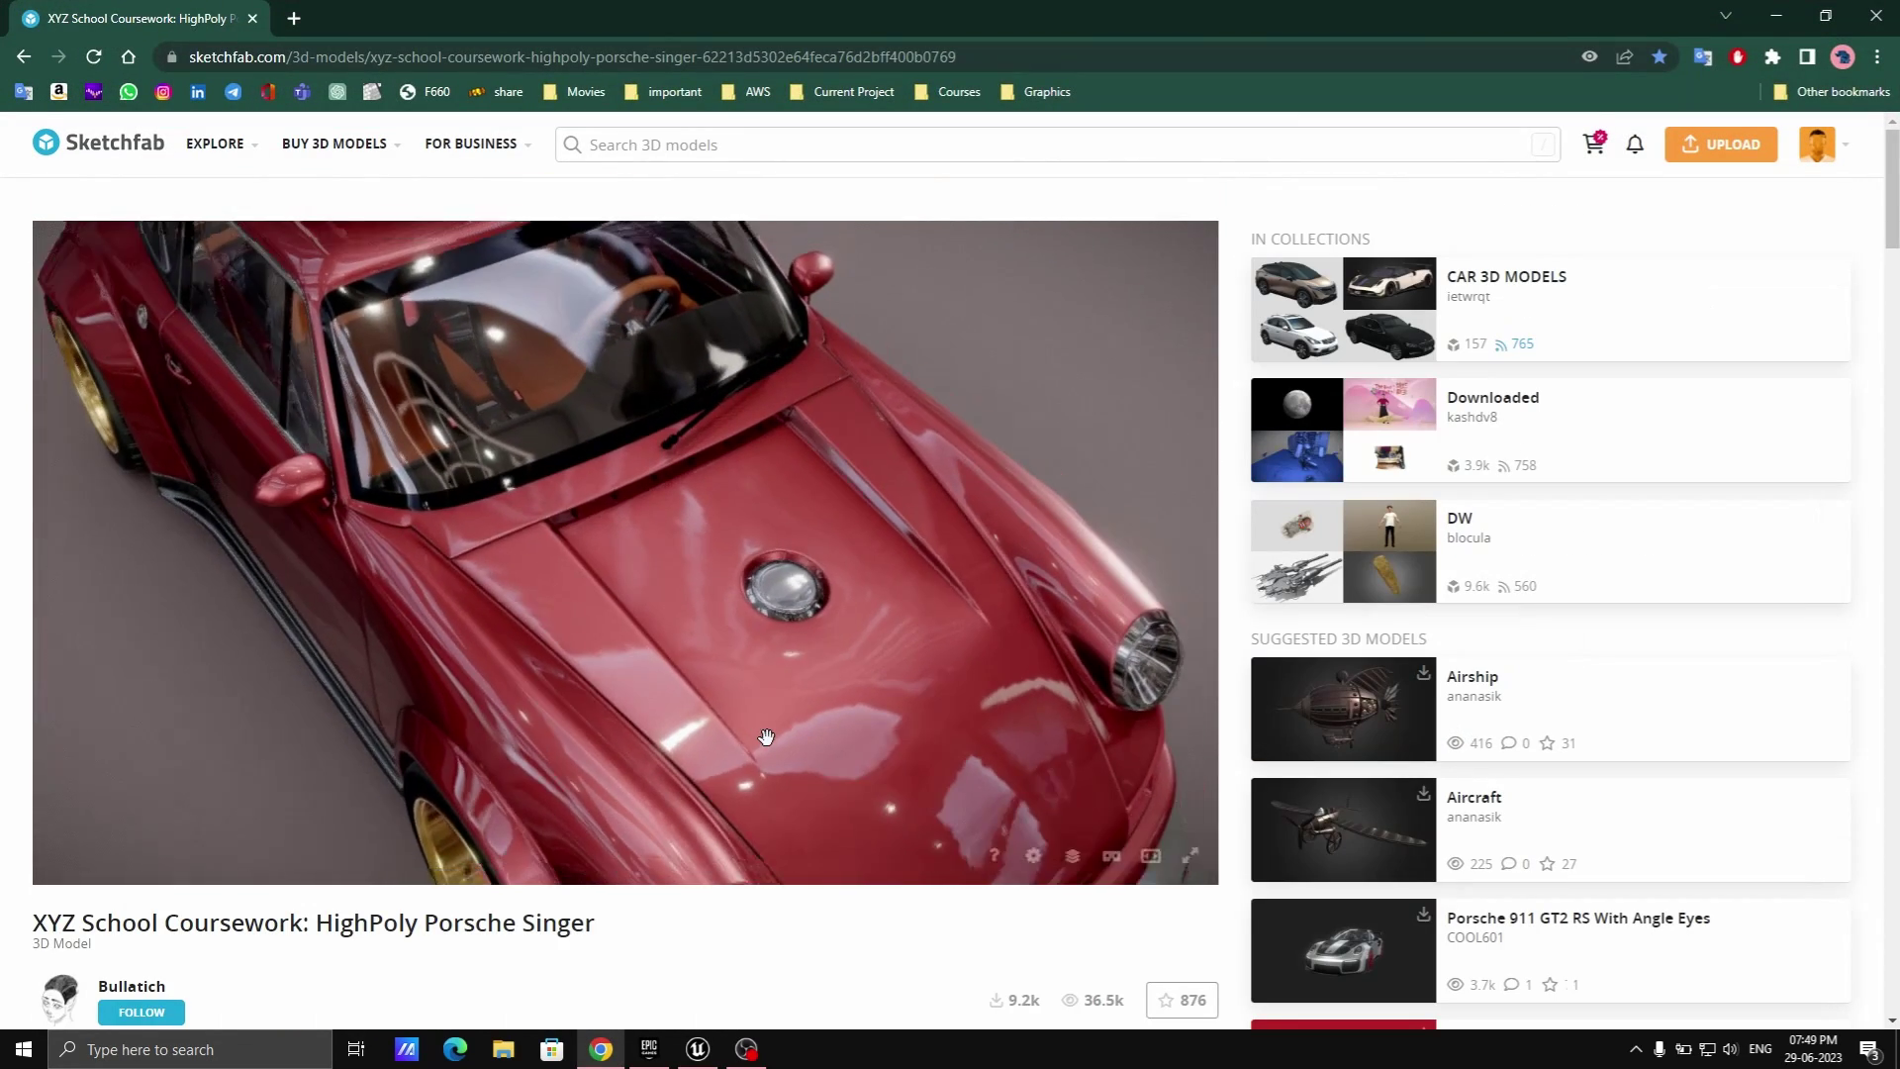
mouse_move(717, 689)
left_mouse_down()
mouse_move(585, 538)
mouse_move(576, 643)
left_mouse_up()
scroll(107, 802, "down", 2)
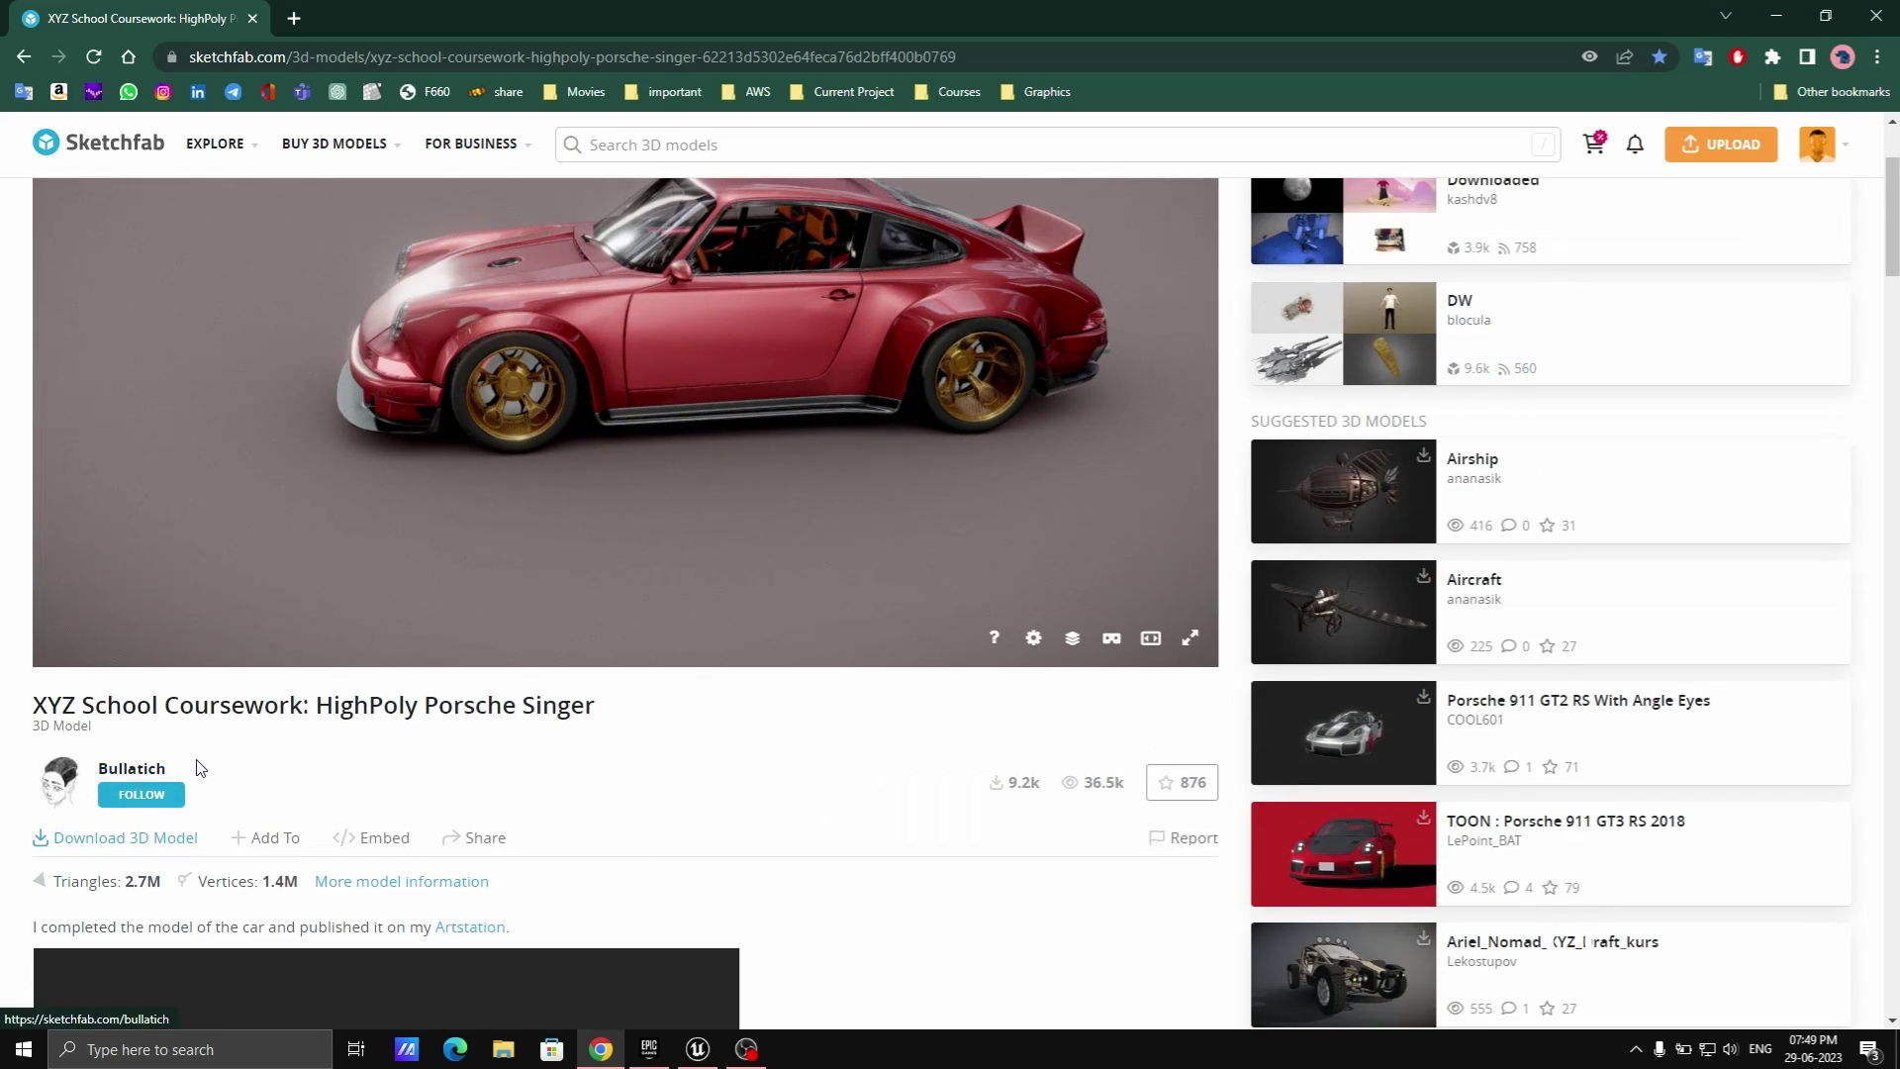
scroll(1033, 958, "up", 2)
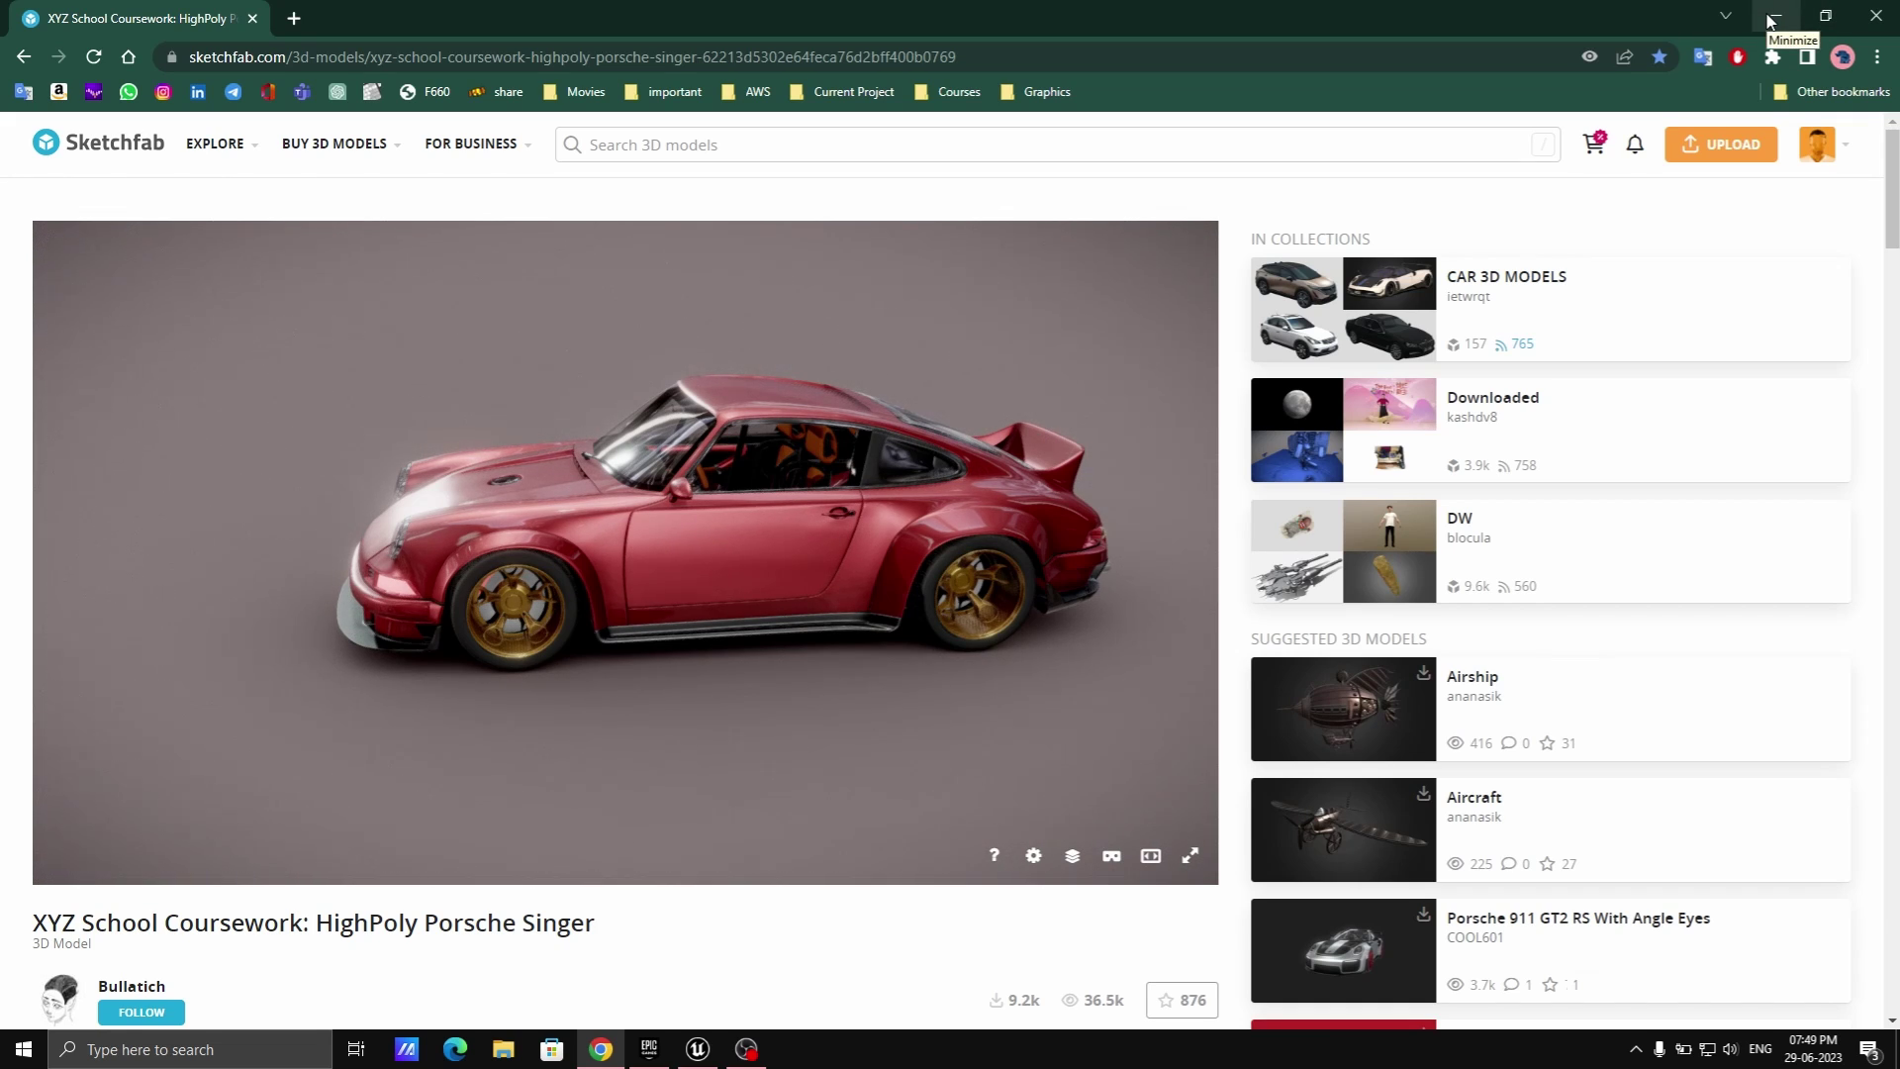
View the Porsche model's available download formats and licensing information, and dismiss them without downloading.
scroll(293, 943, "down", 2)
left_click(127, 839)
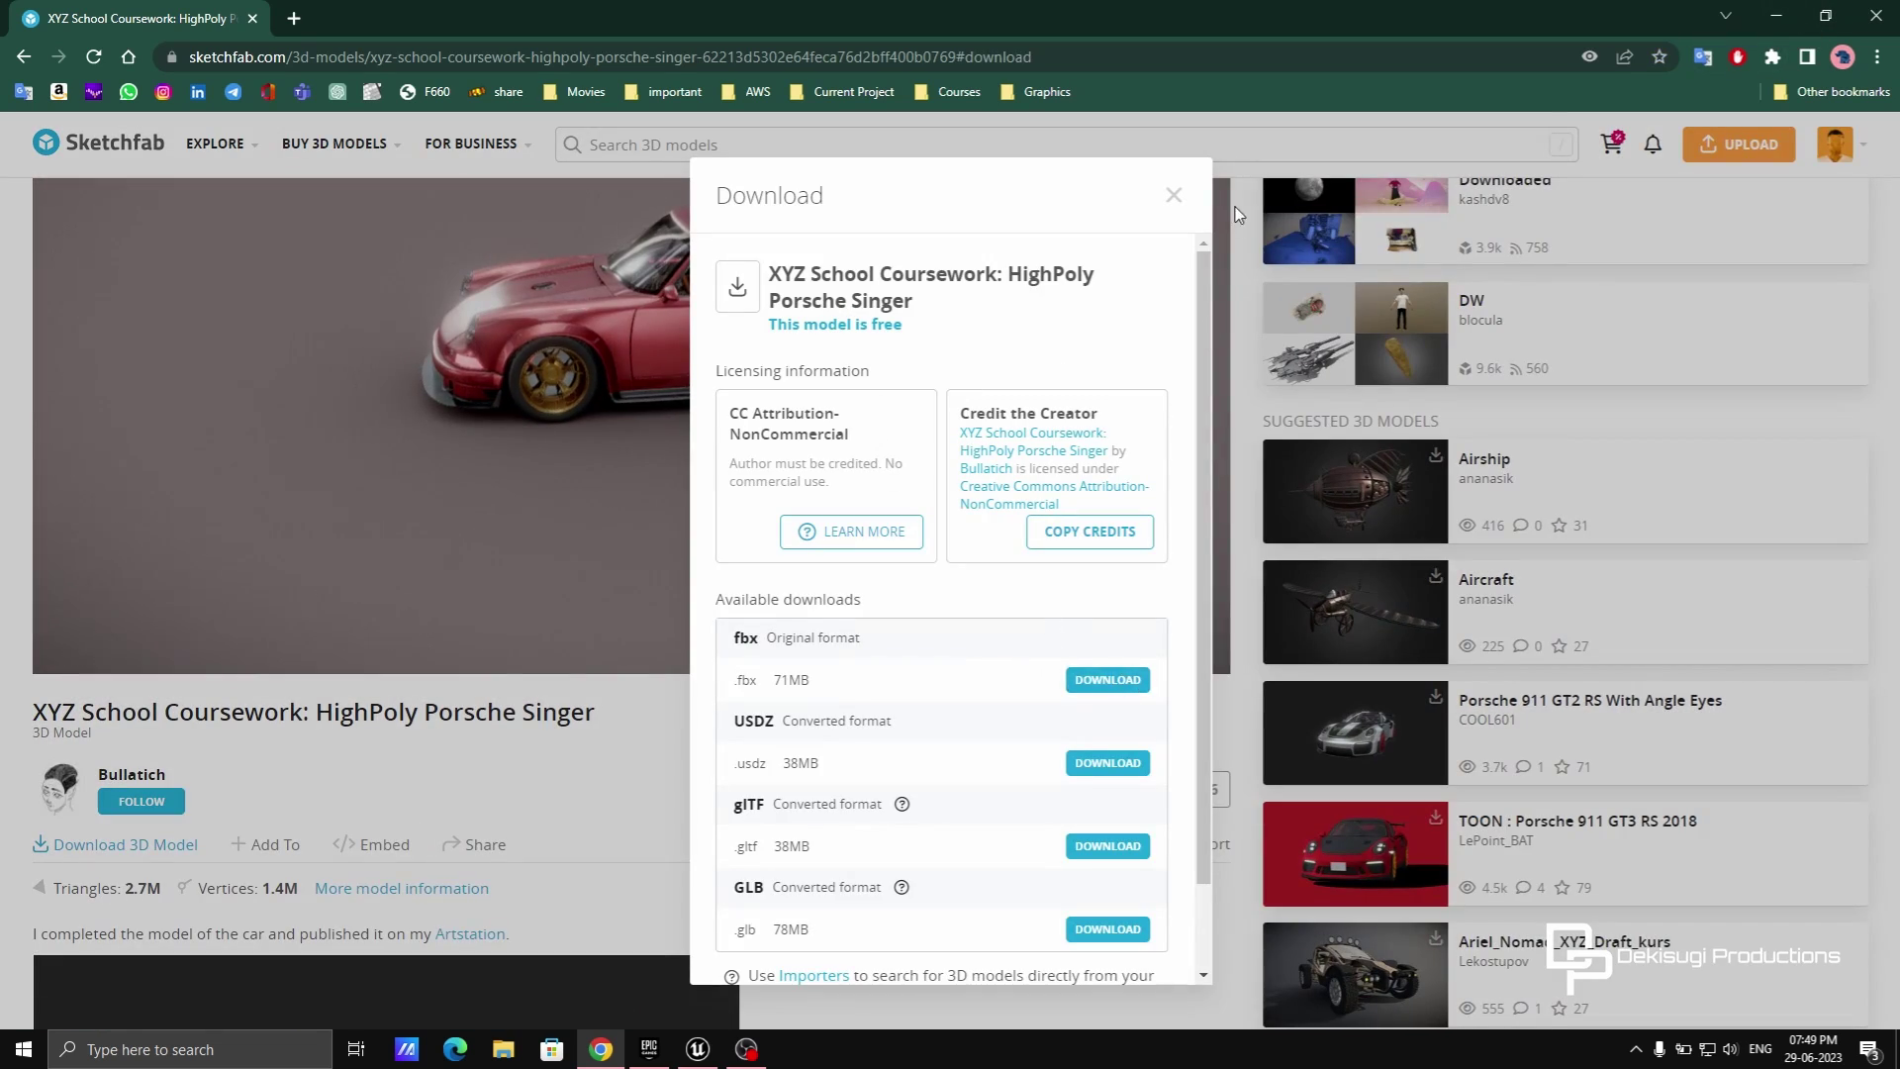
left_click(1173, 195)
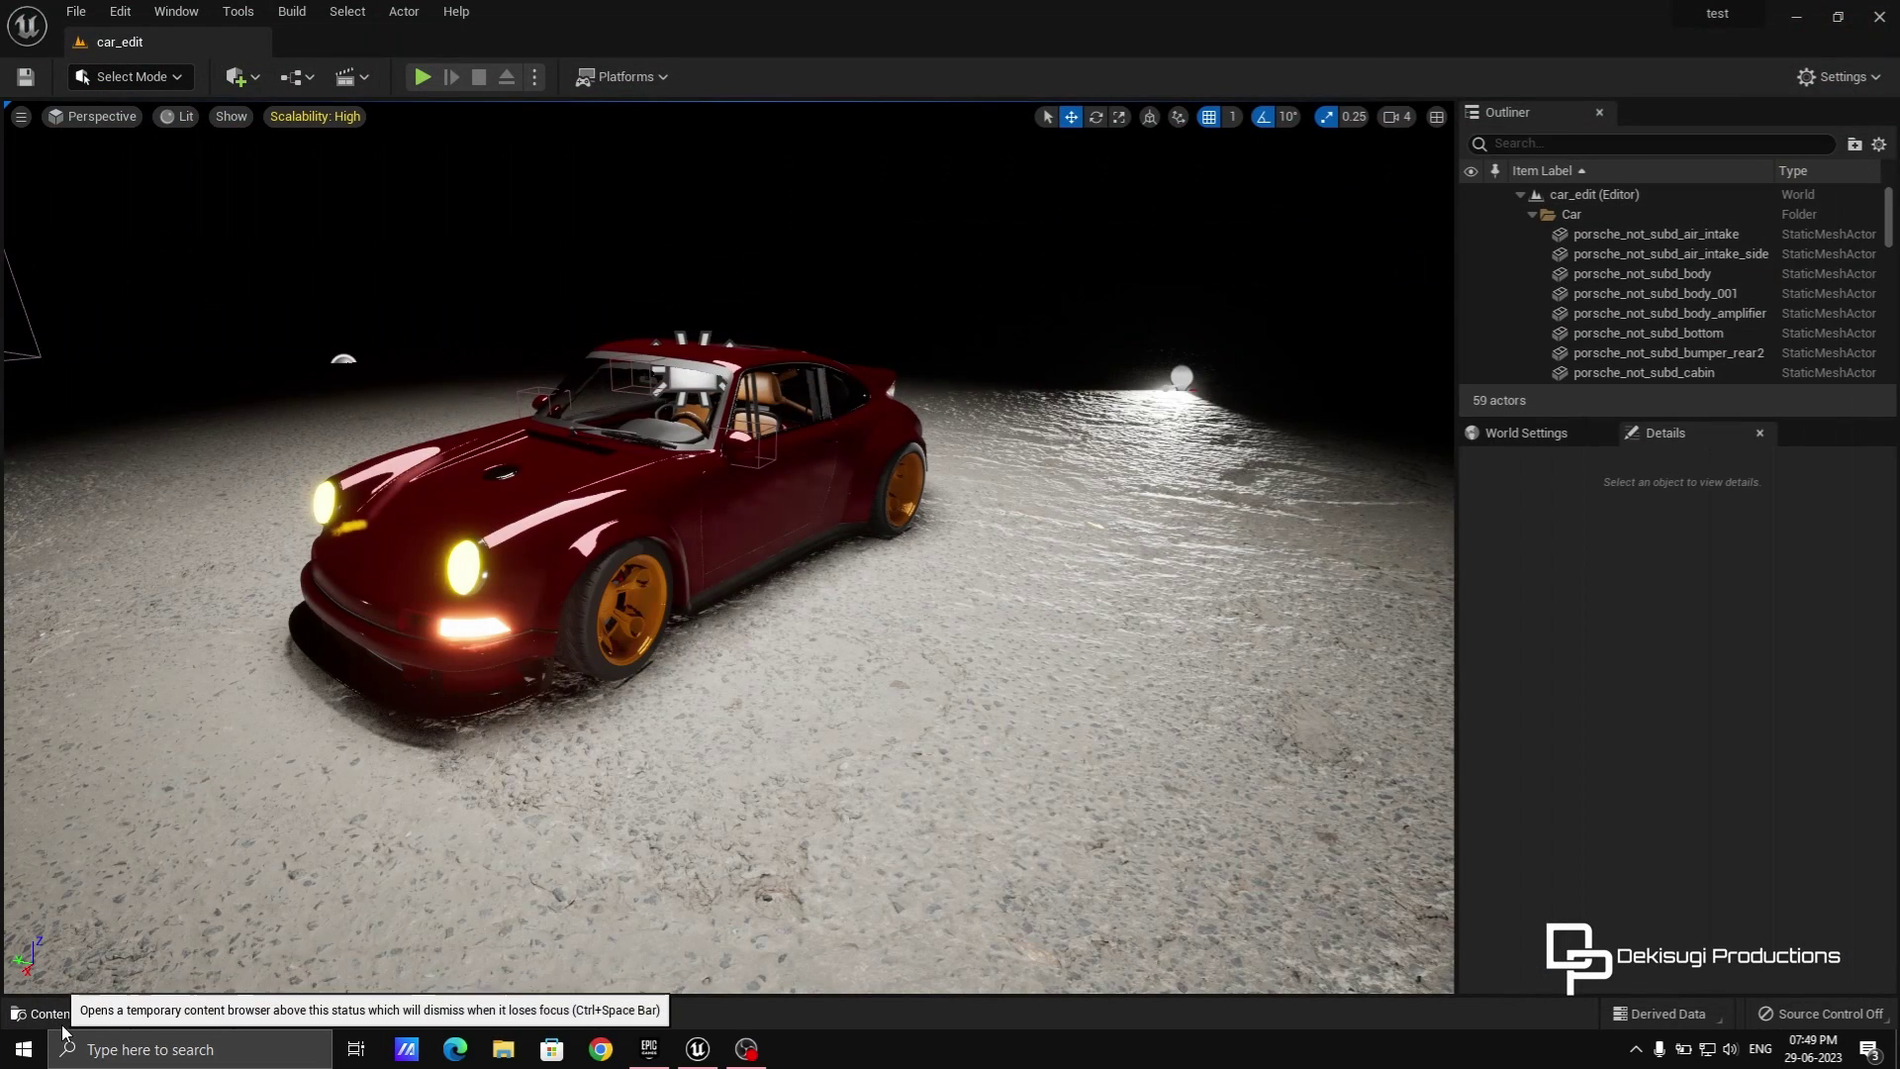
Switch back to Unreal Editor and choose porsche not subd.fbx for import into the Content/Car folder.
left_click(62, 1019)
double_click(457, 792)
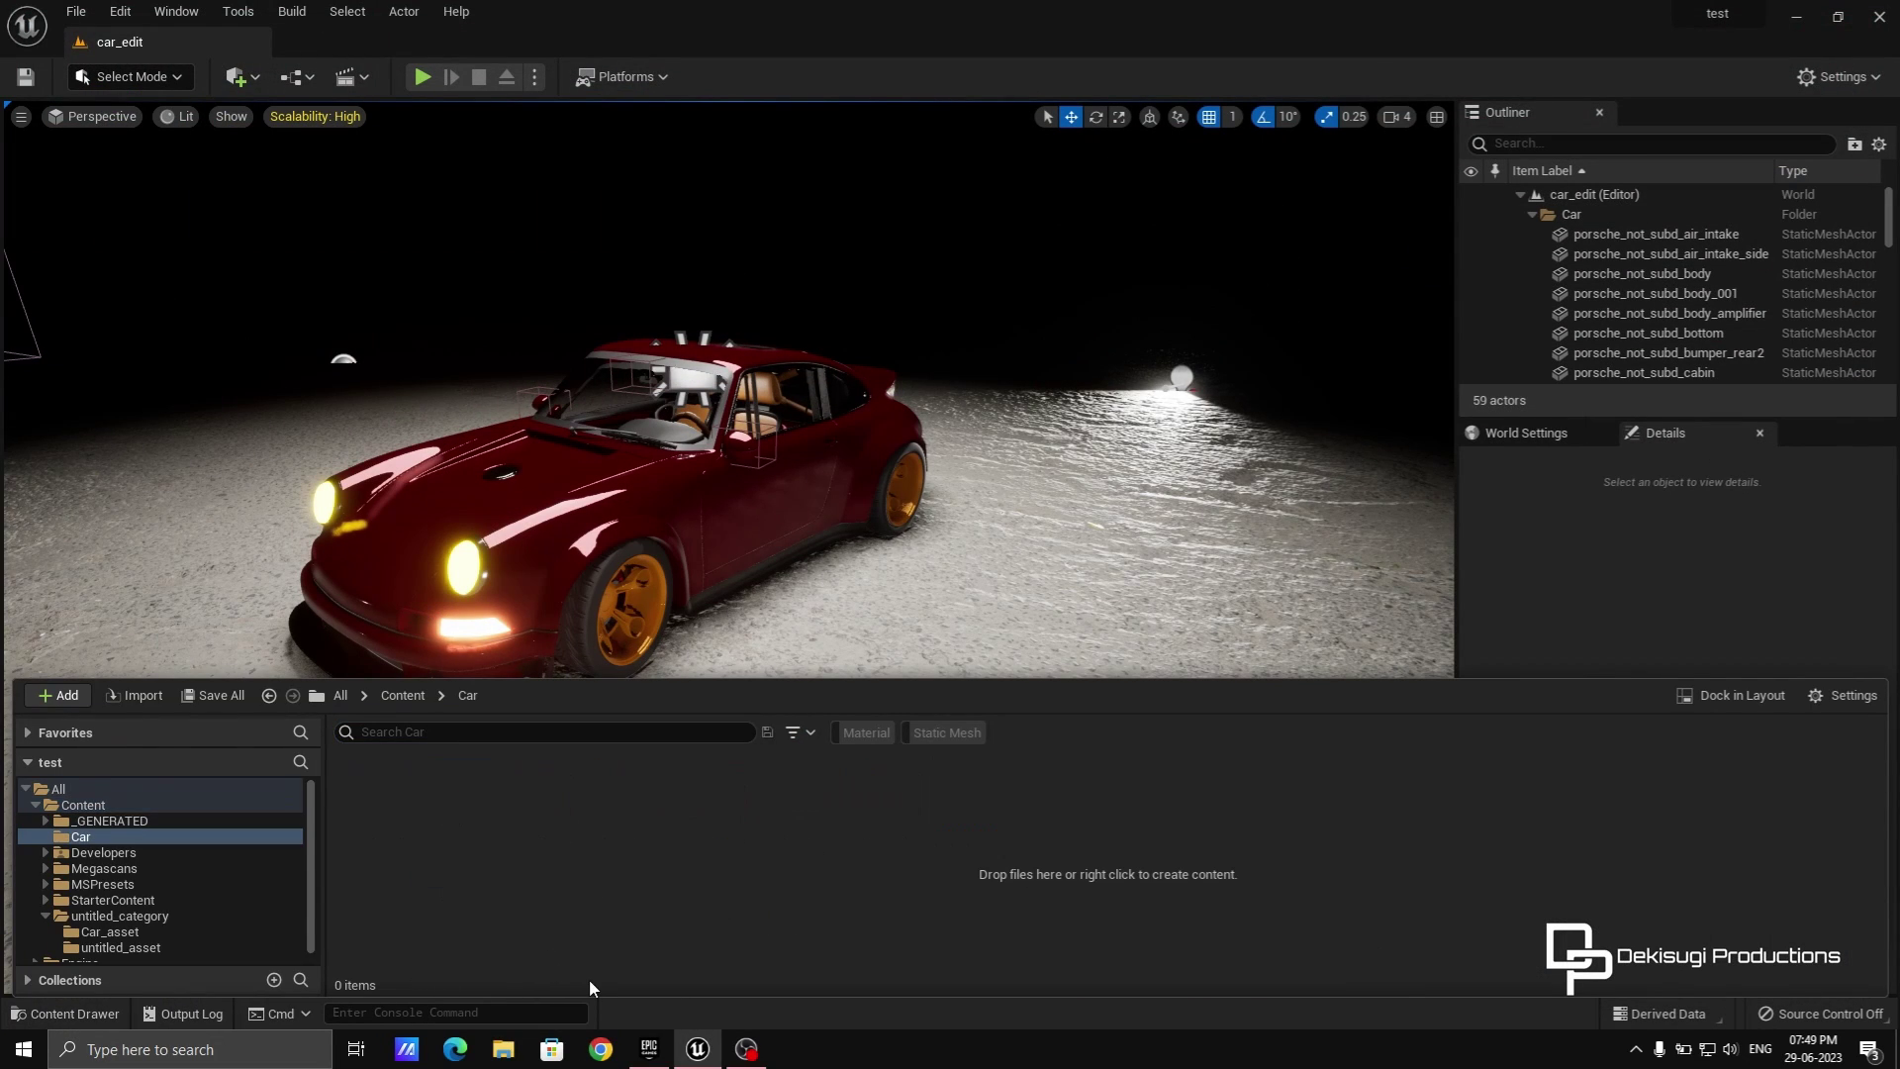
left_click(156, 691)
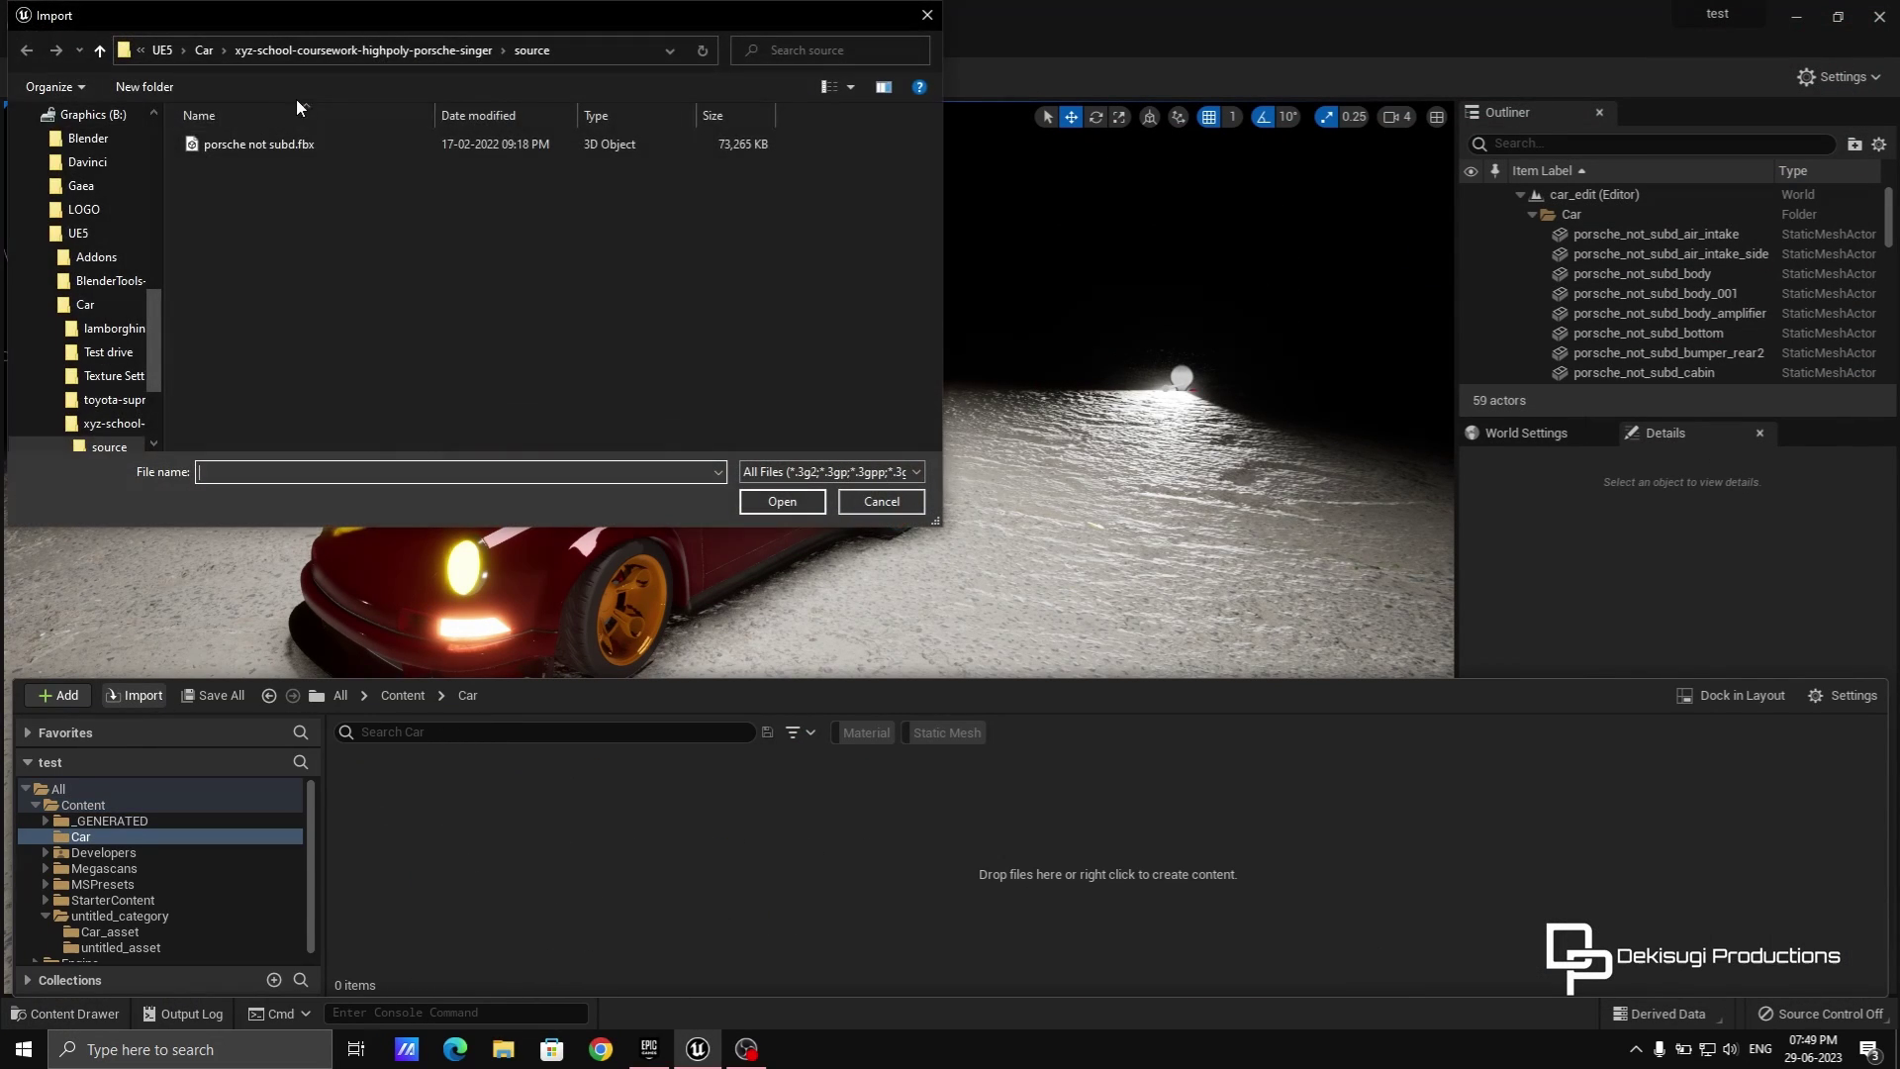
left_click(370, 149)
left_click(809, 503)
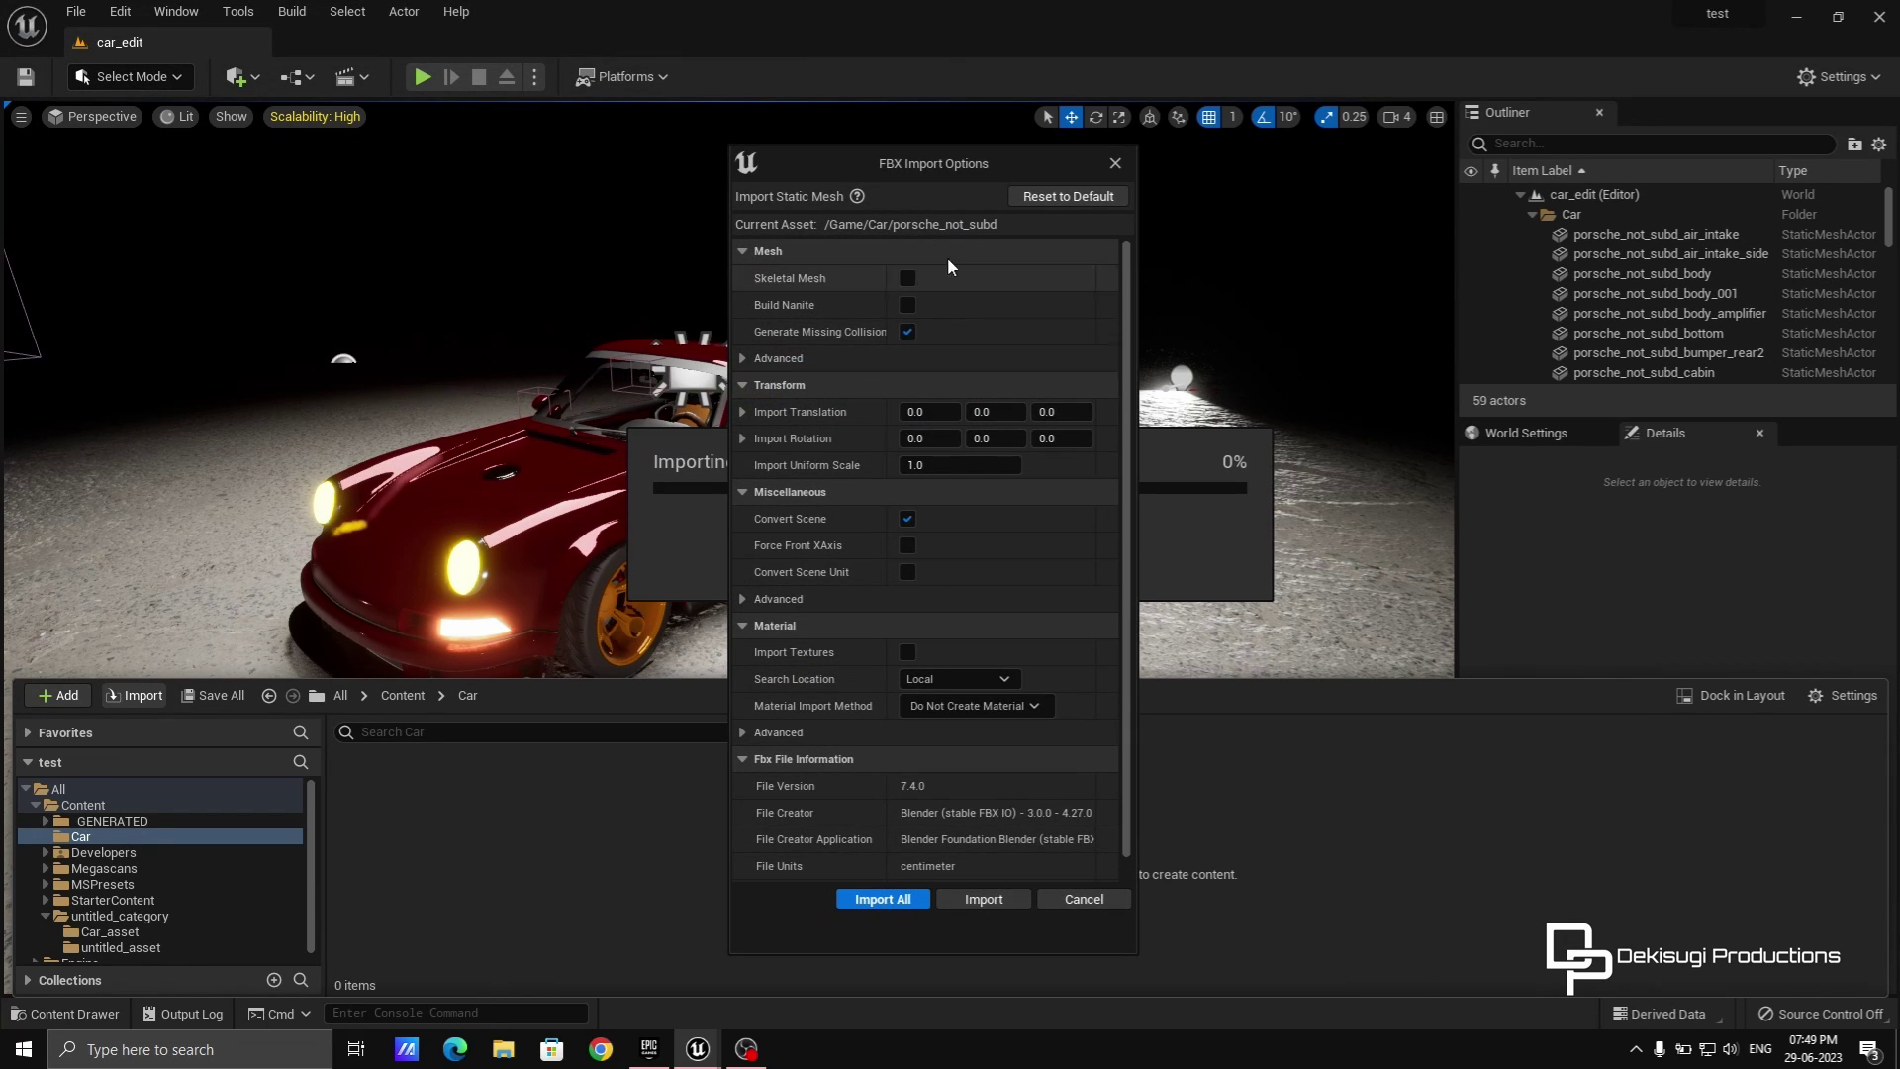
Set the material import method to Create New Materials, import all FBX contents and close the message log.
scroll(912, 619, "down", 1)
left_click(969, 683)
left_click(974, 711)
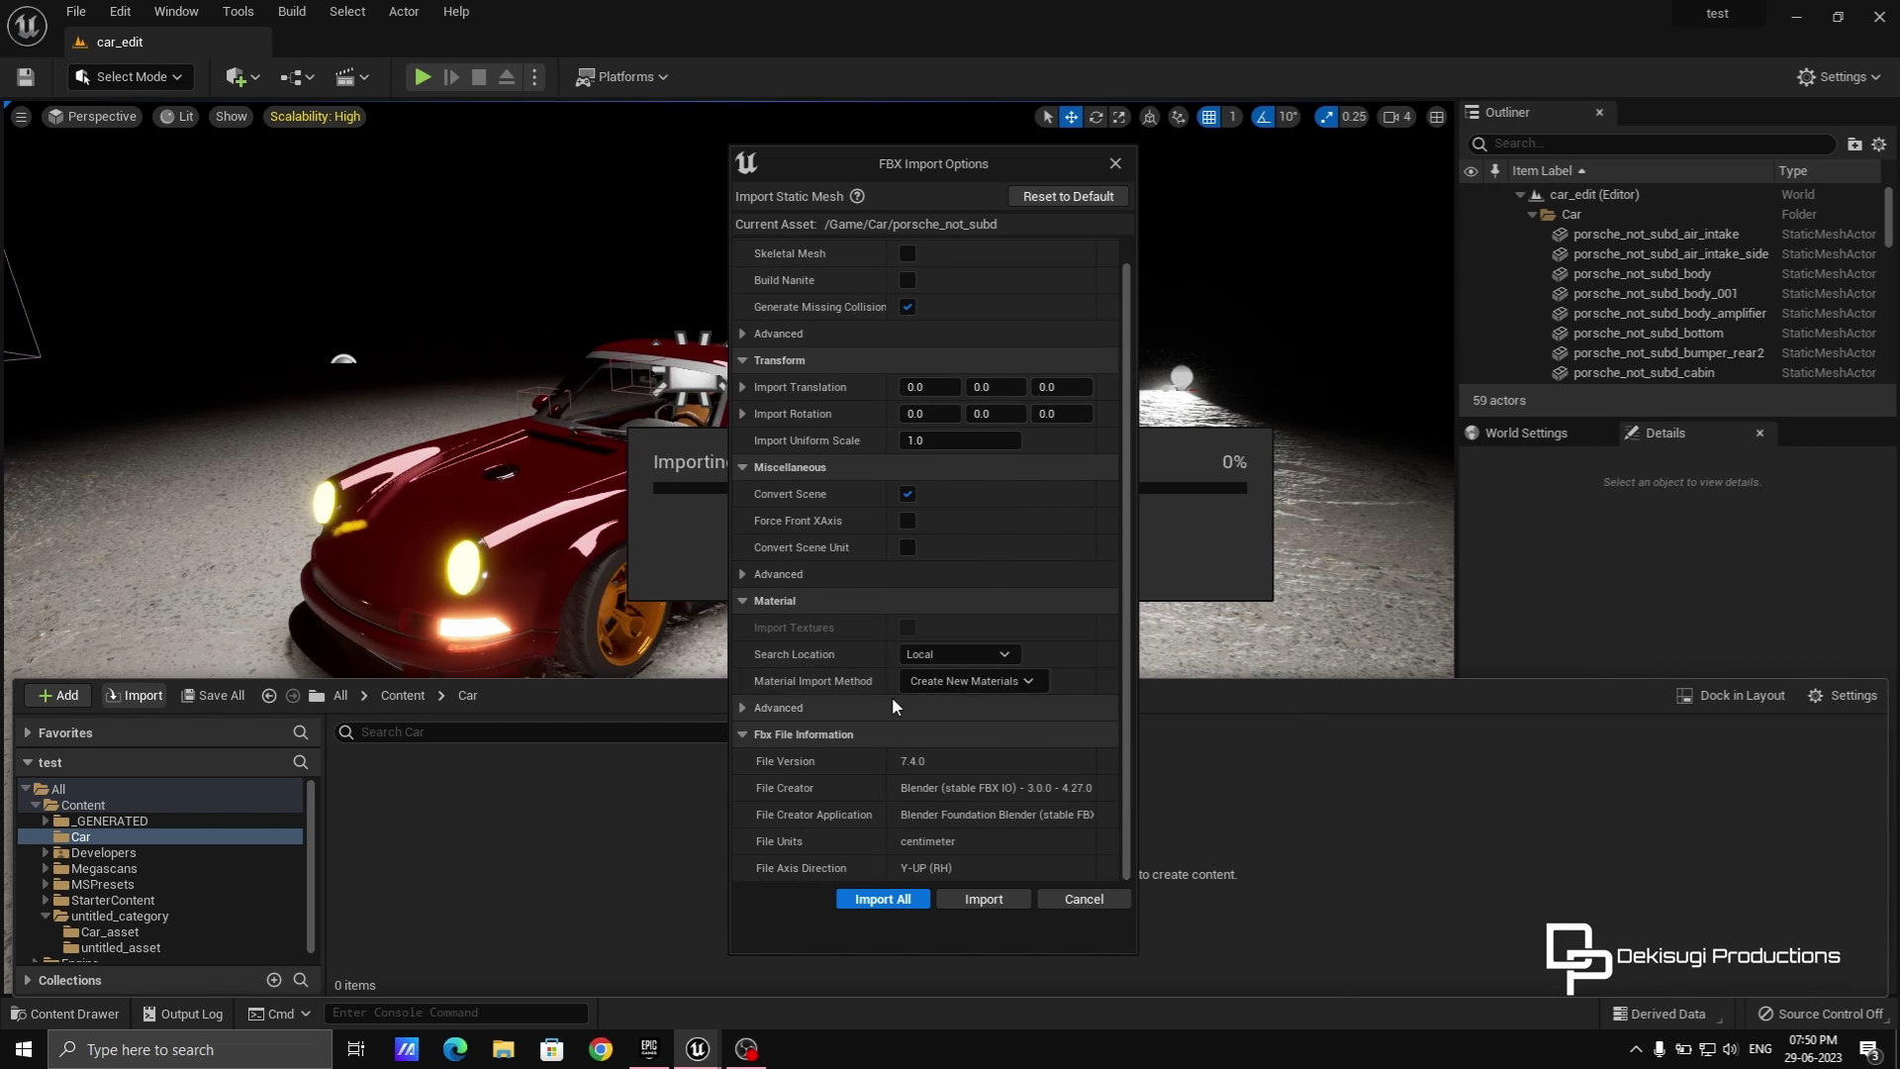
scroll(982, 423, "up", 1)
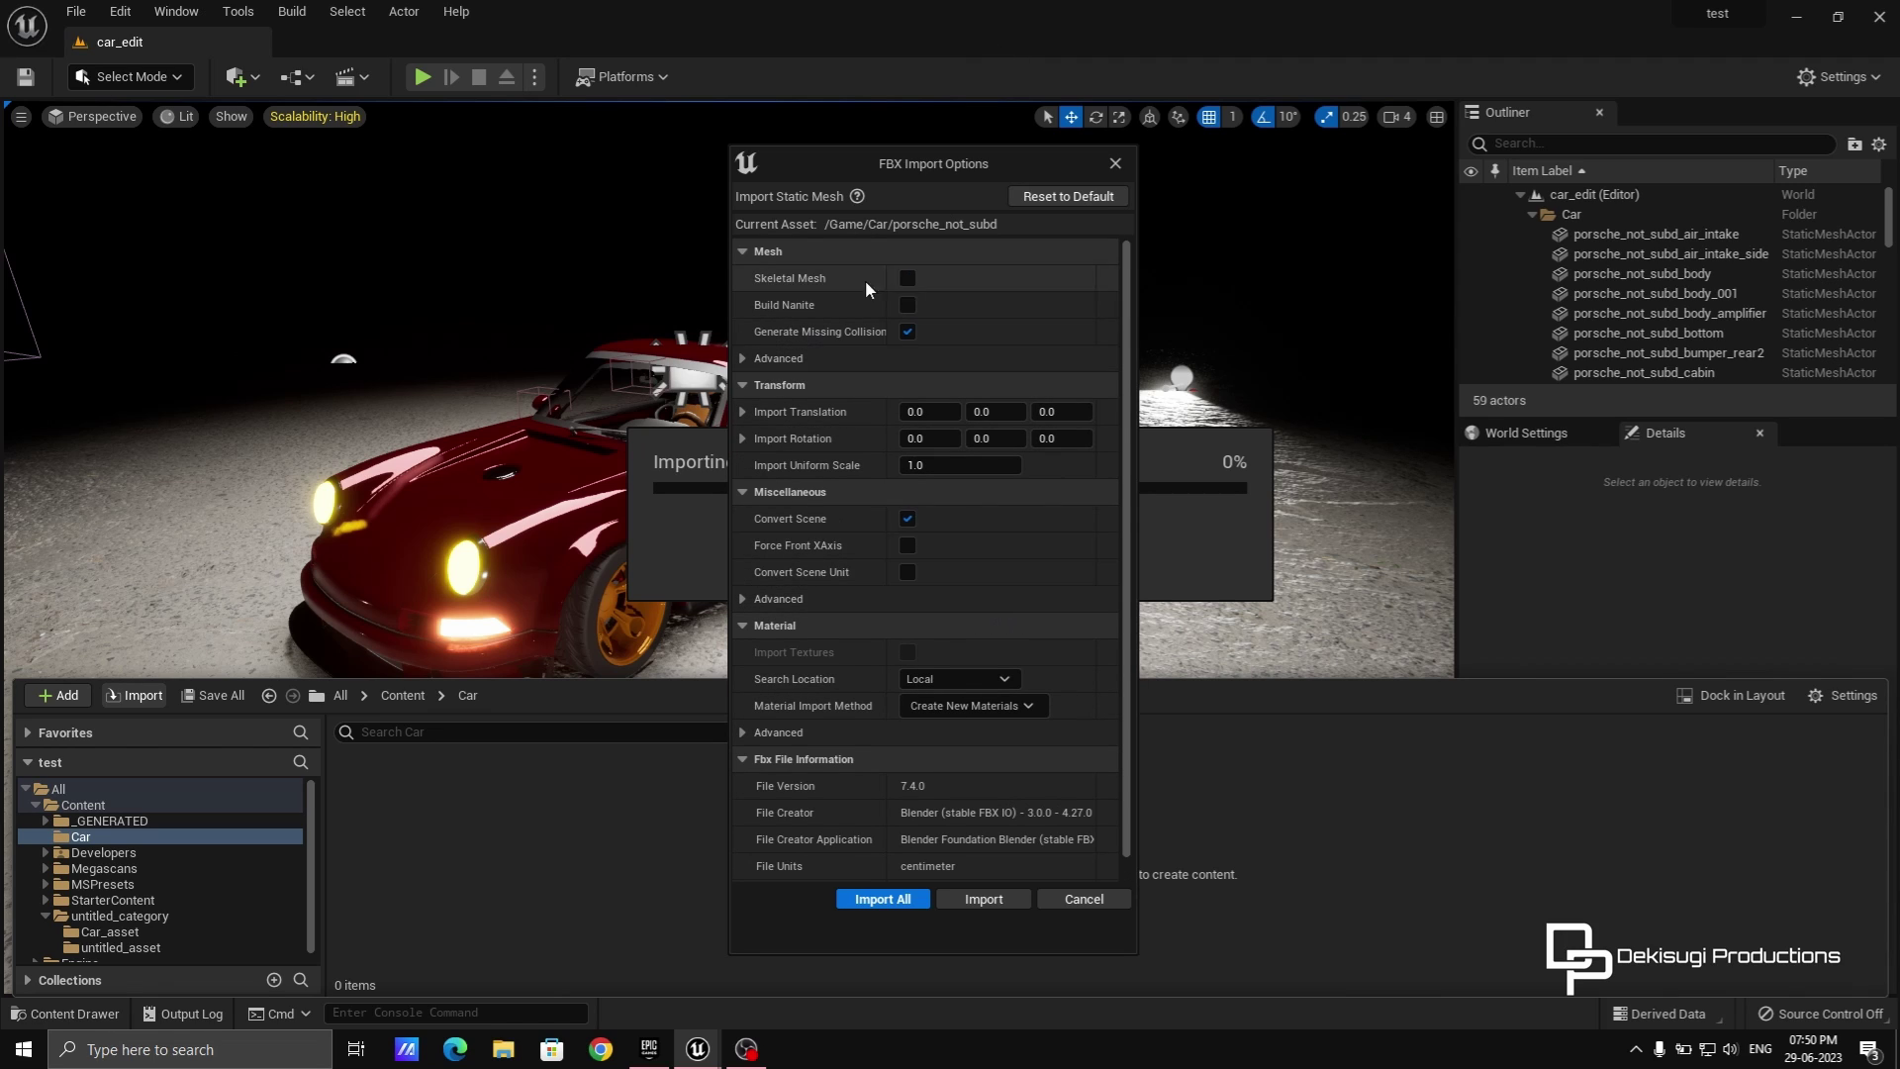
left_click(872, 901)
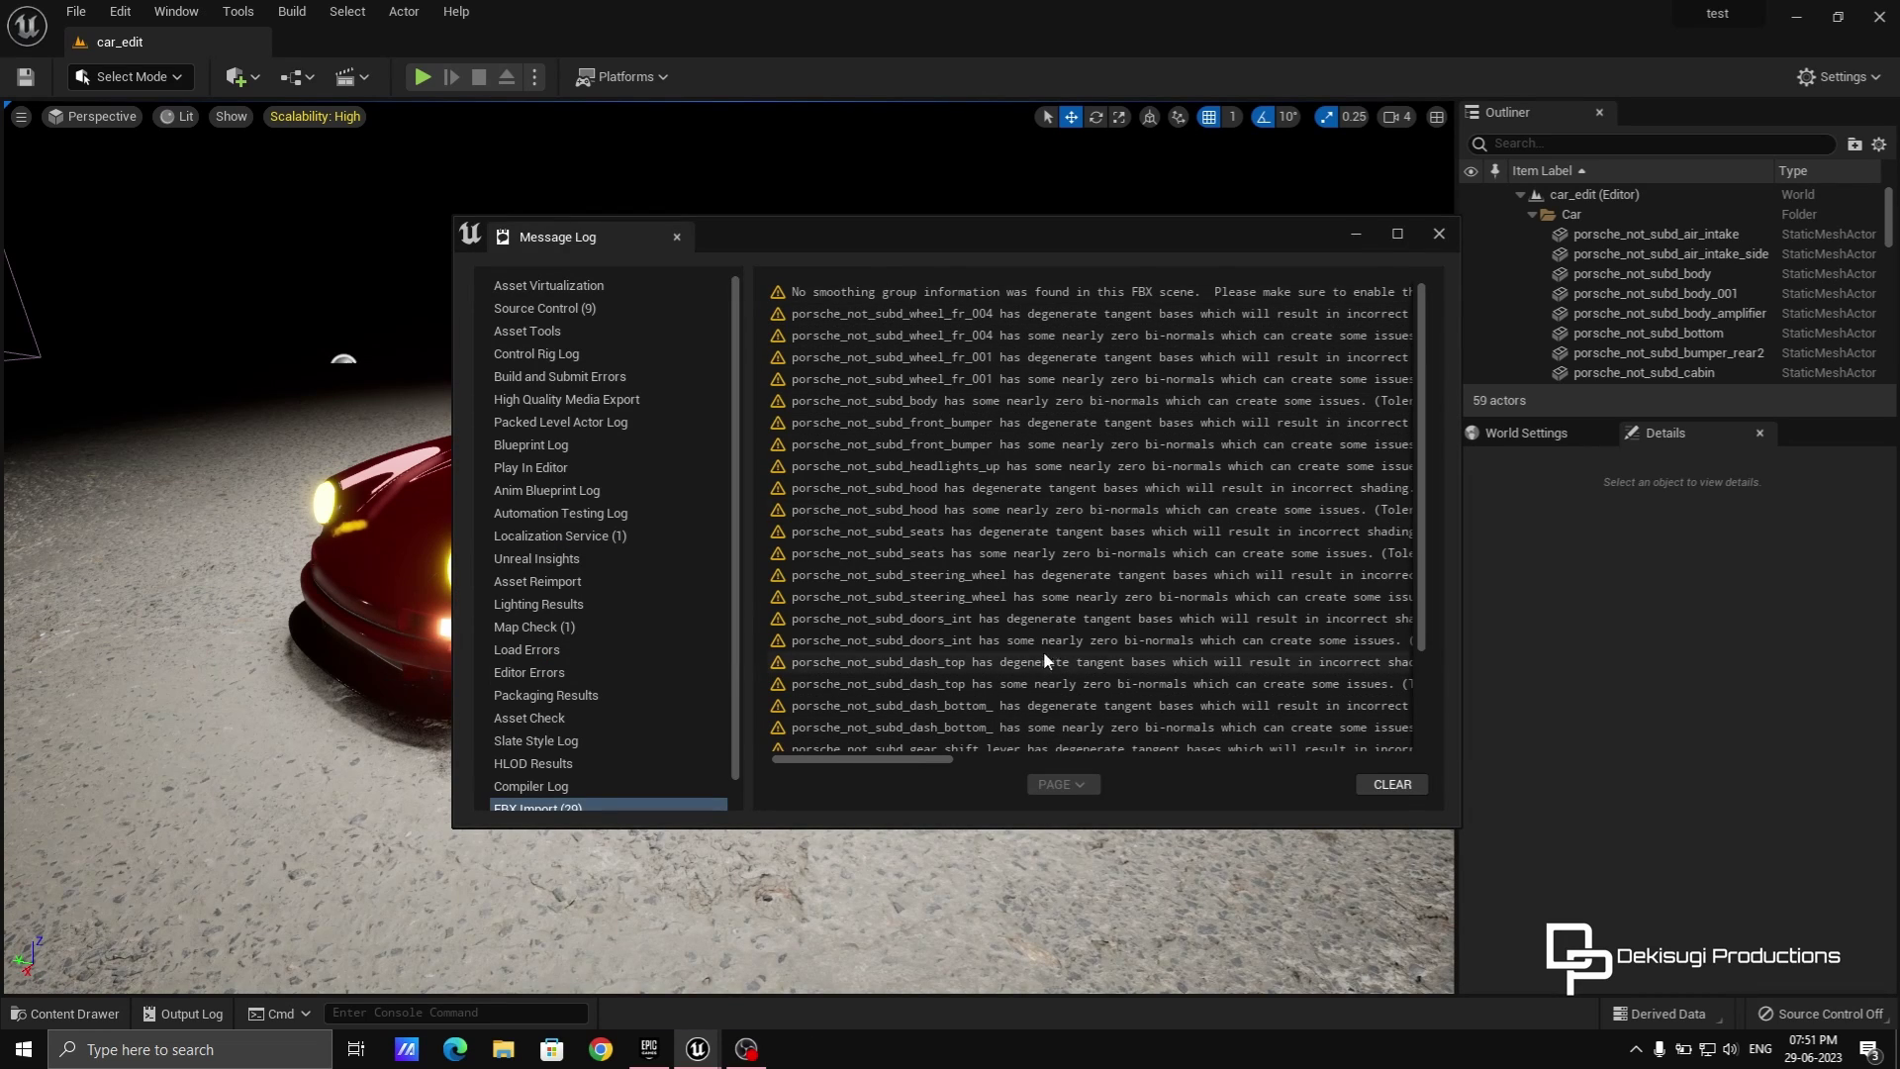
left_click(1440, 234)
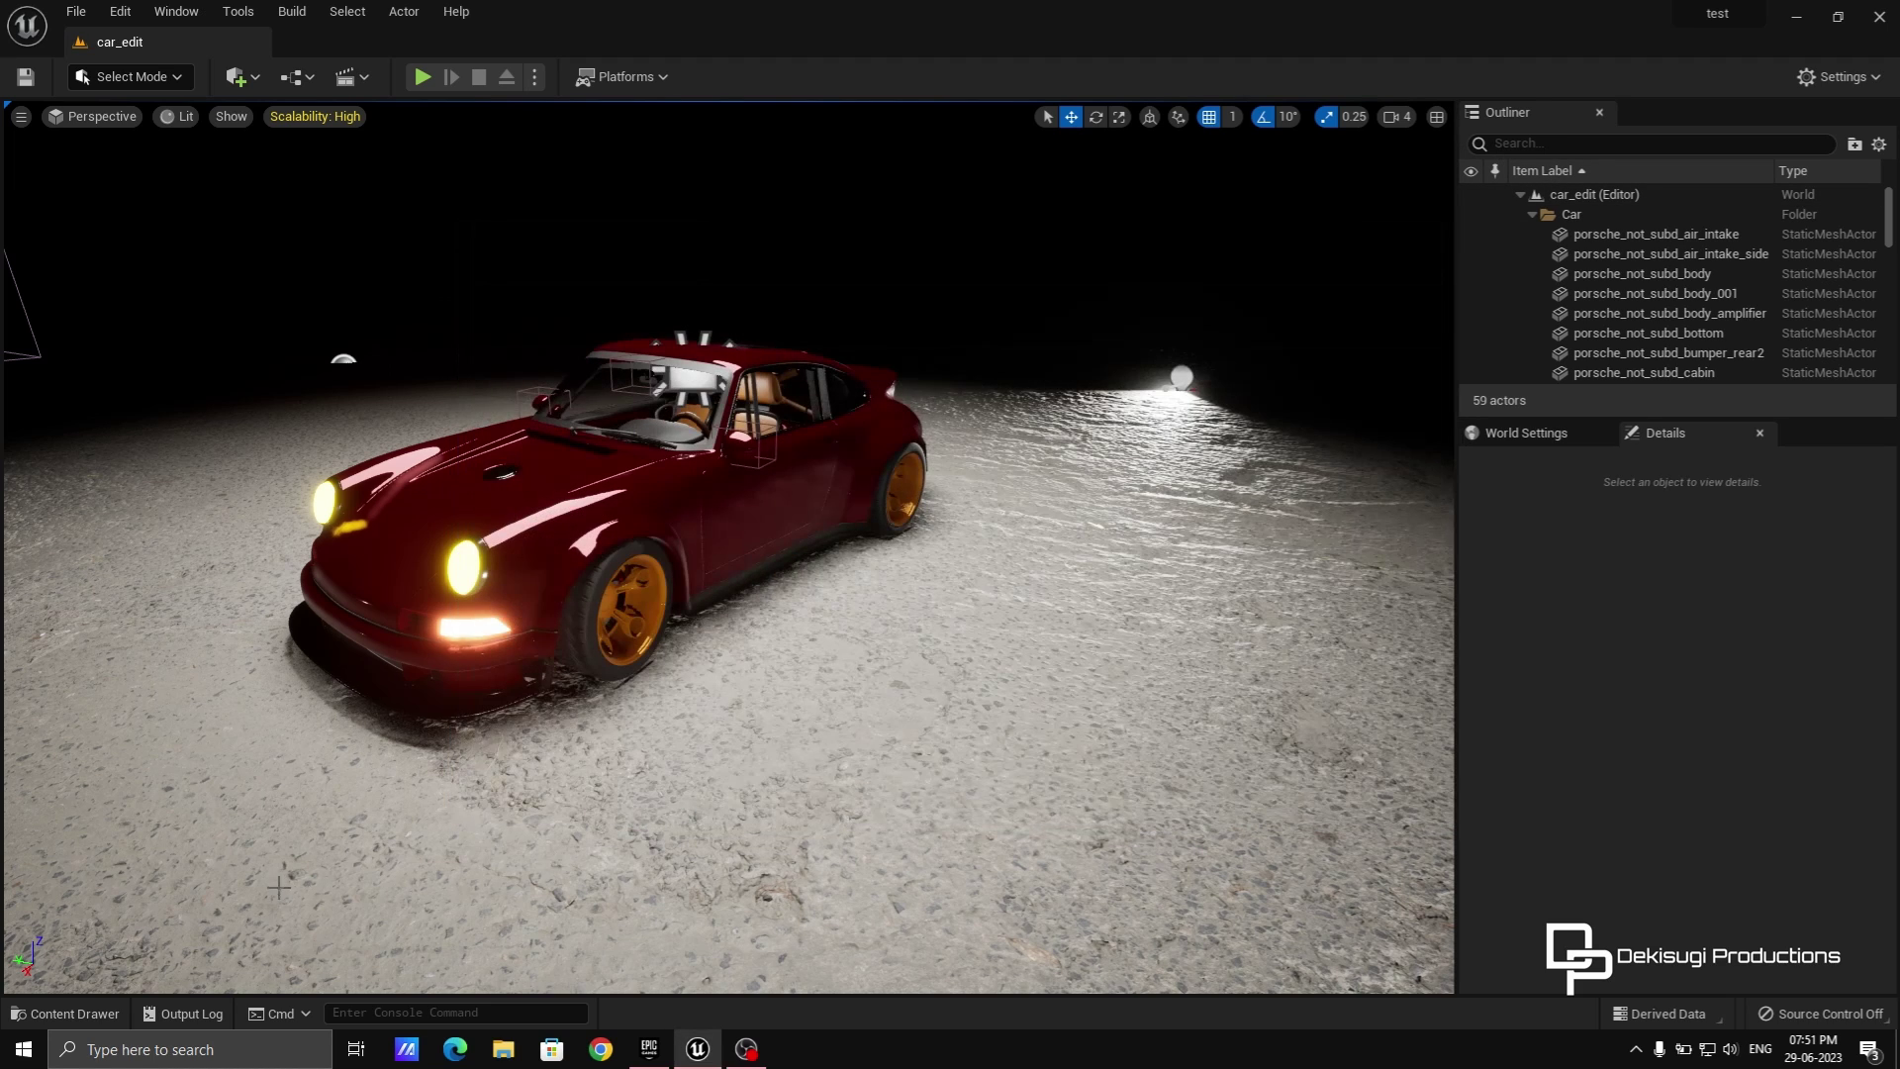
Review the imported assets in the Car folder, filtering by Material and by Static Mesh in turn, and check the available filters.
left_click(65, 1014)
scroll(939, 901, "down", 3)
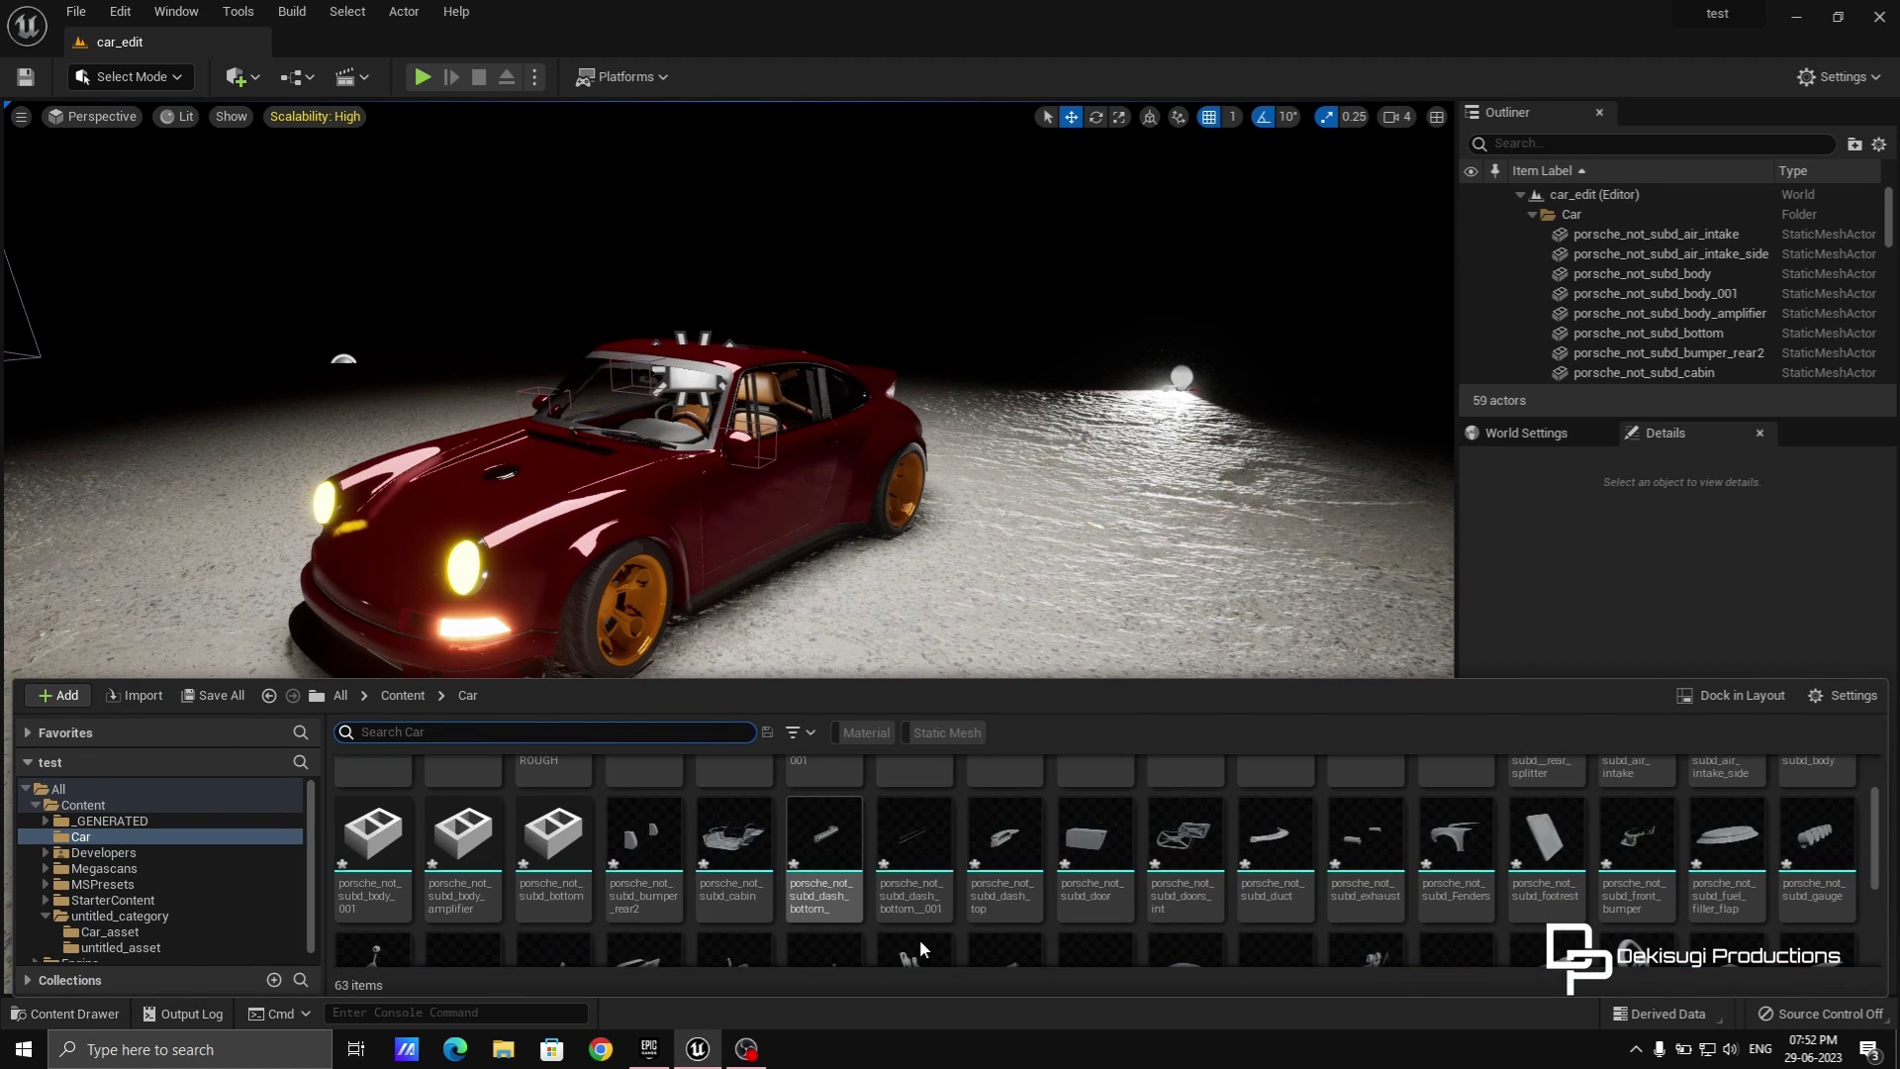
scroll(1237, 924, "up", 3)
left_click(869, 732)
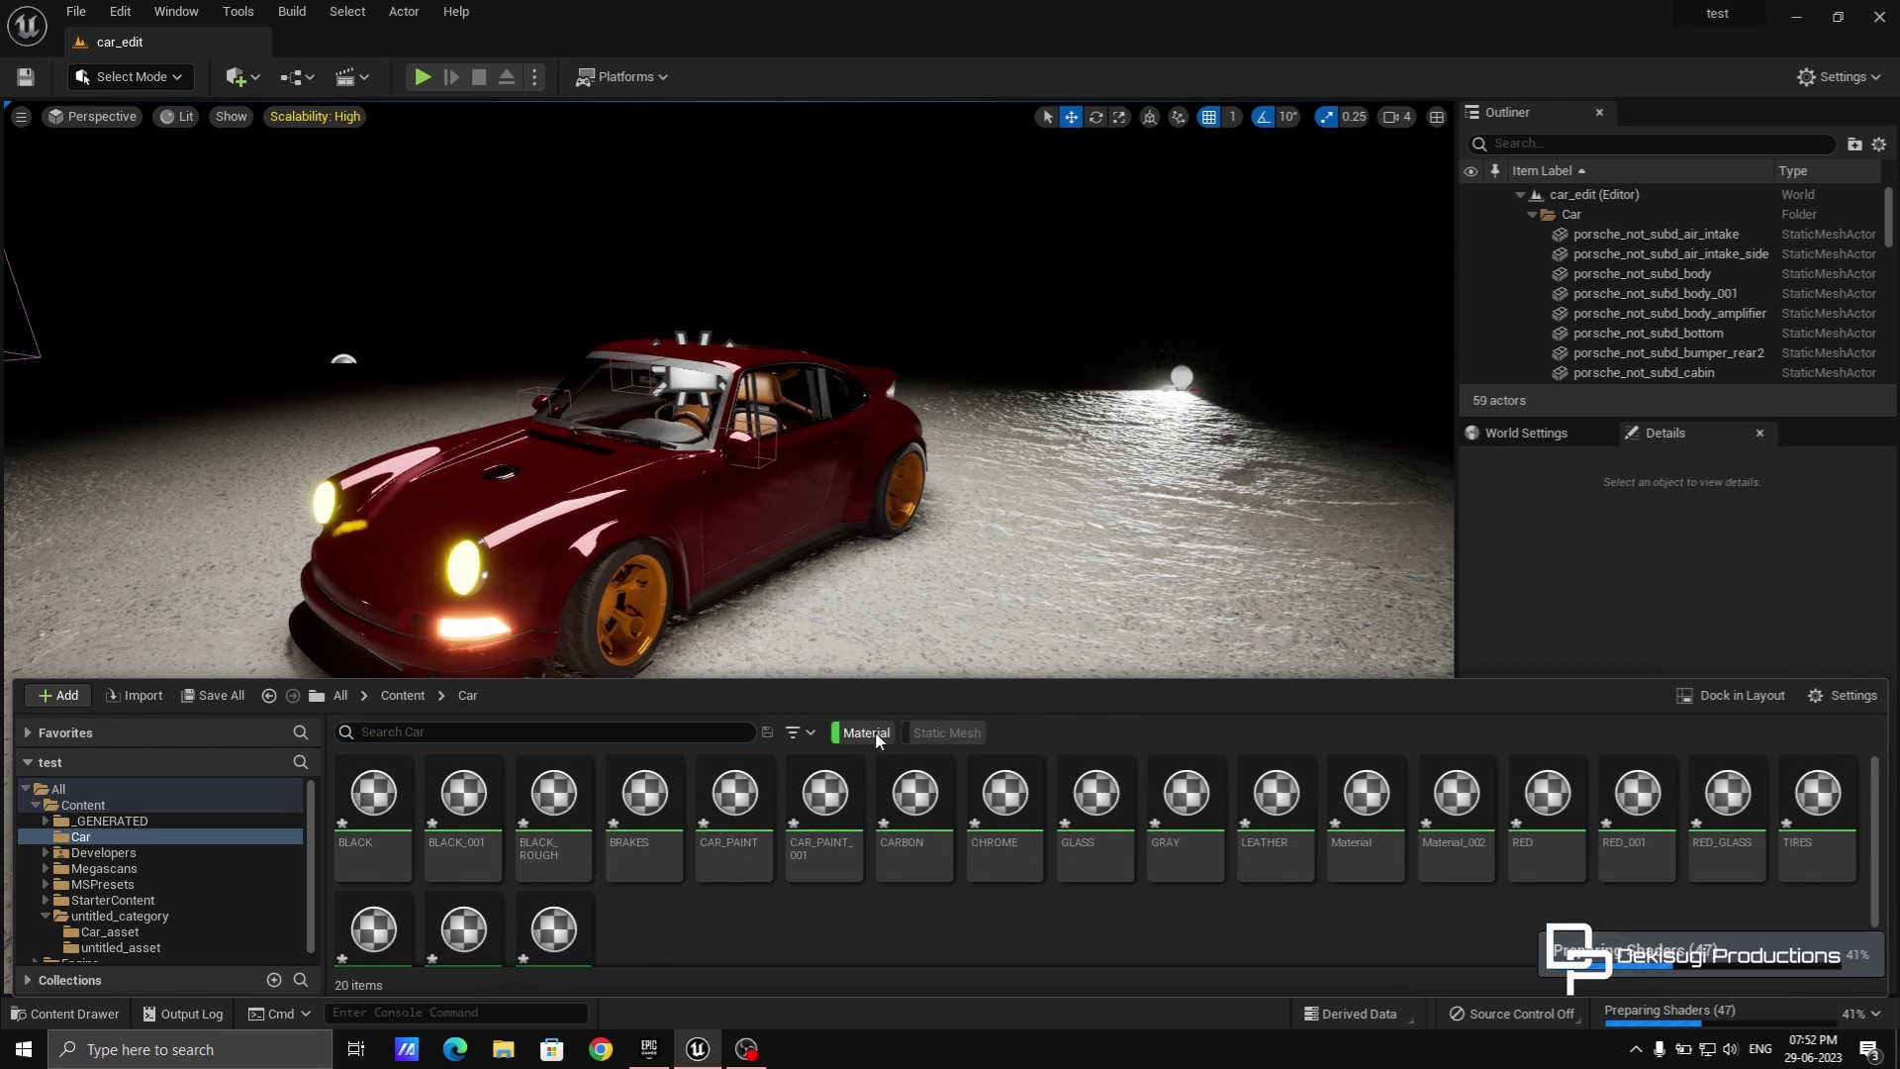
left_click(922, 733)
left_click(866, 733)
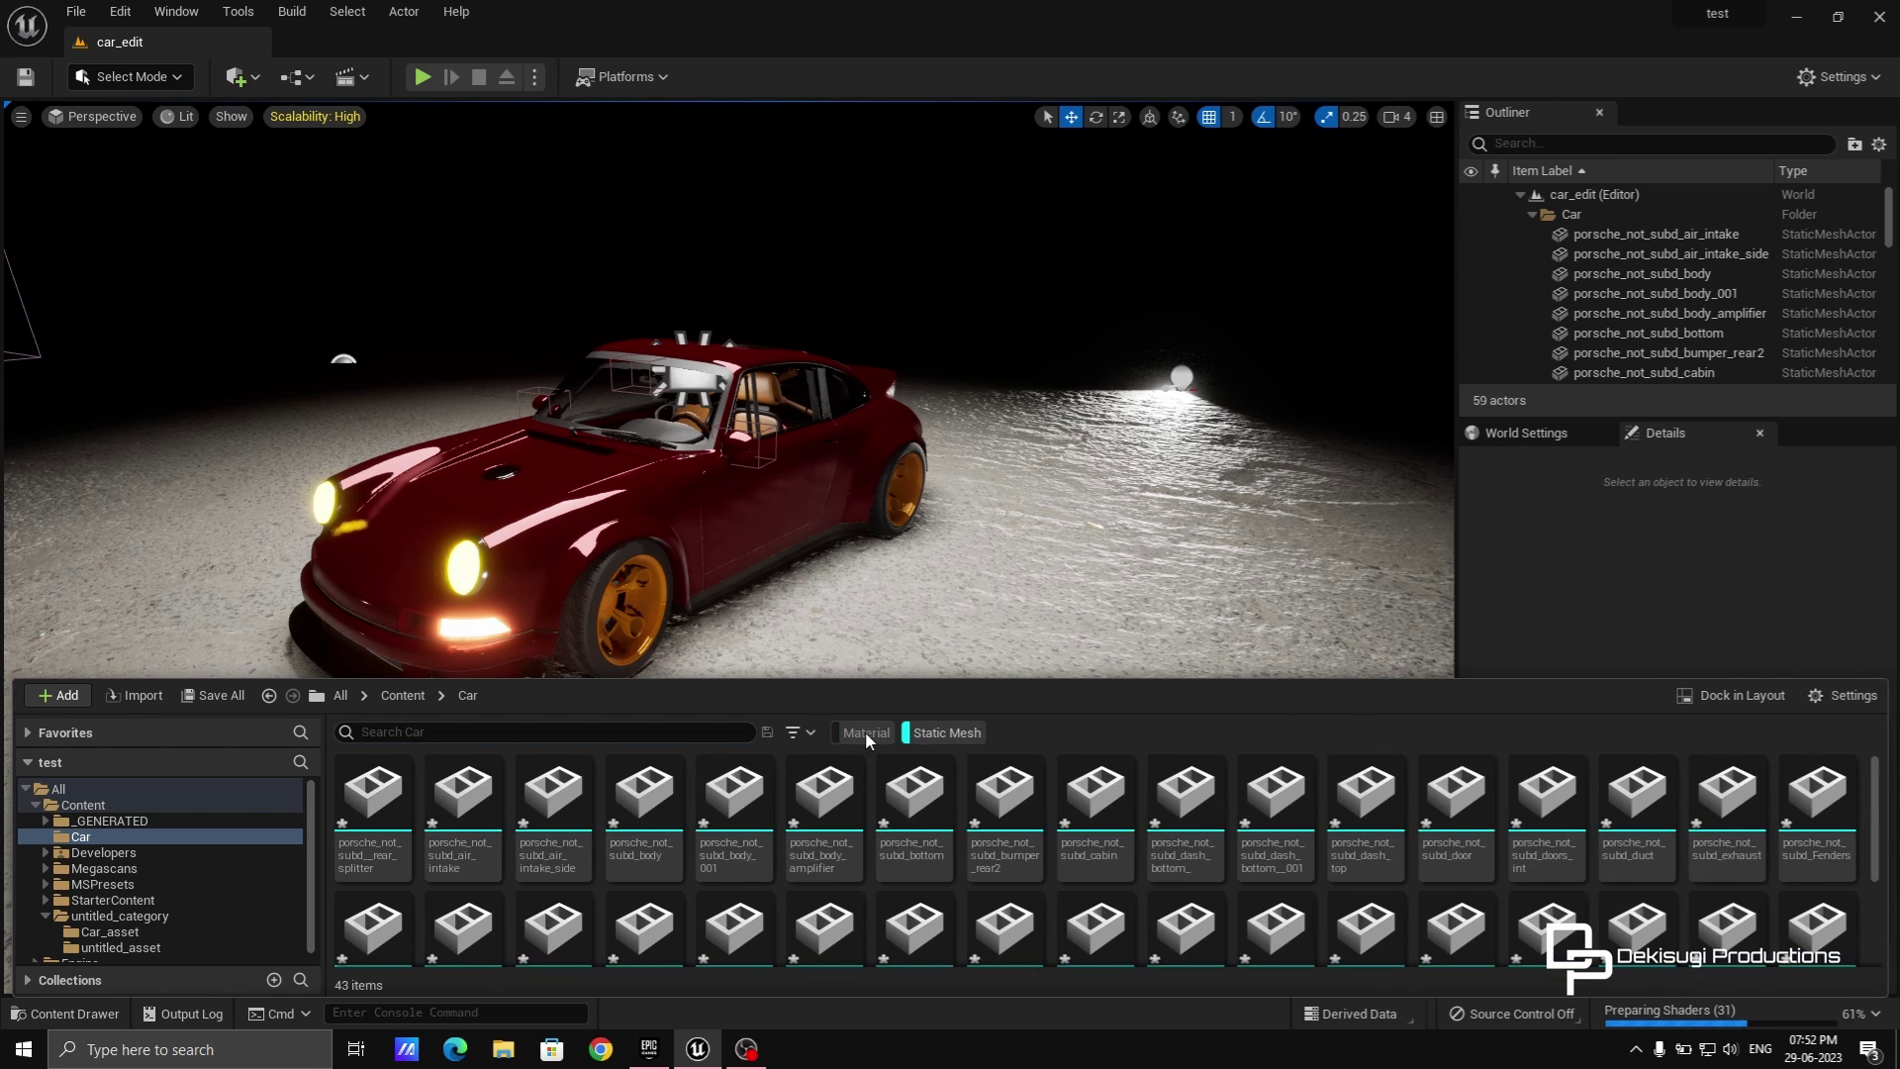
left_click(925, 732)
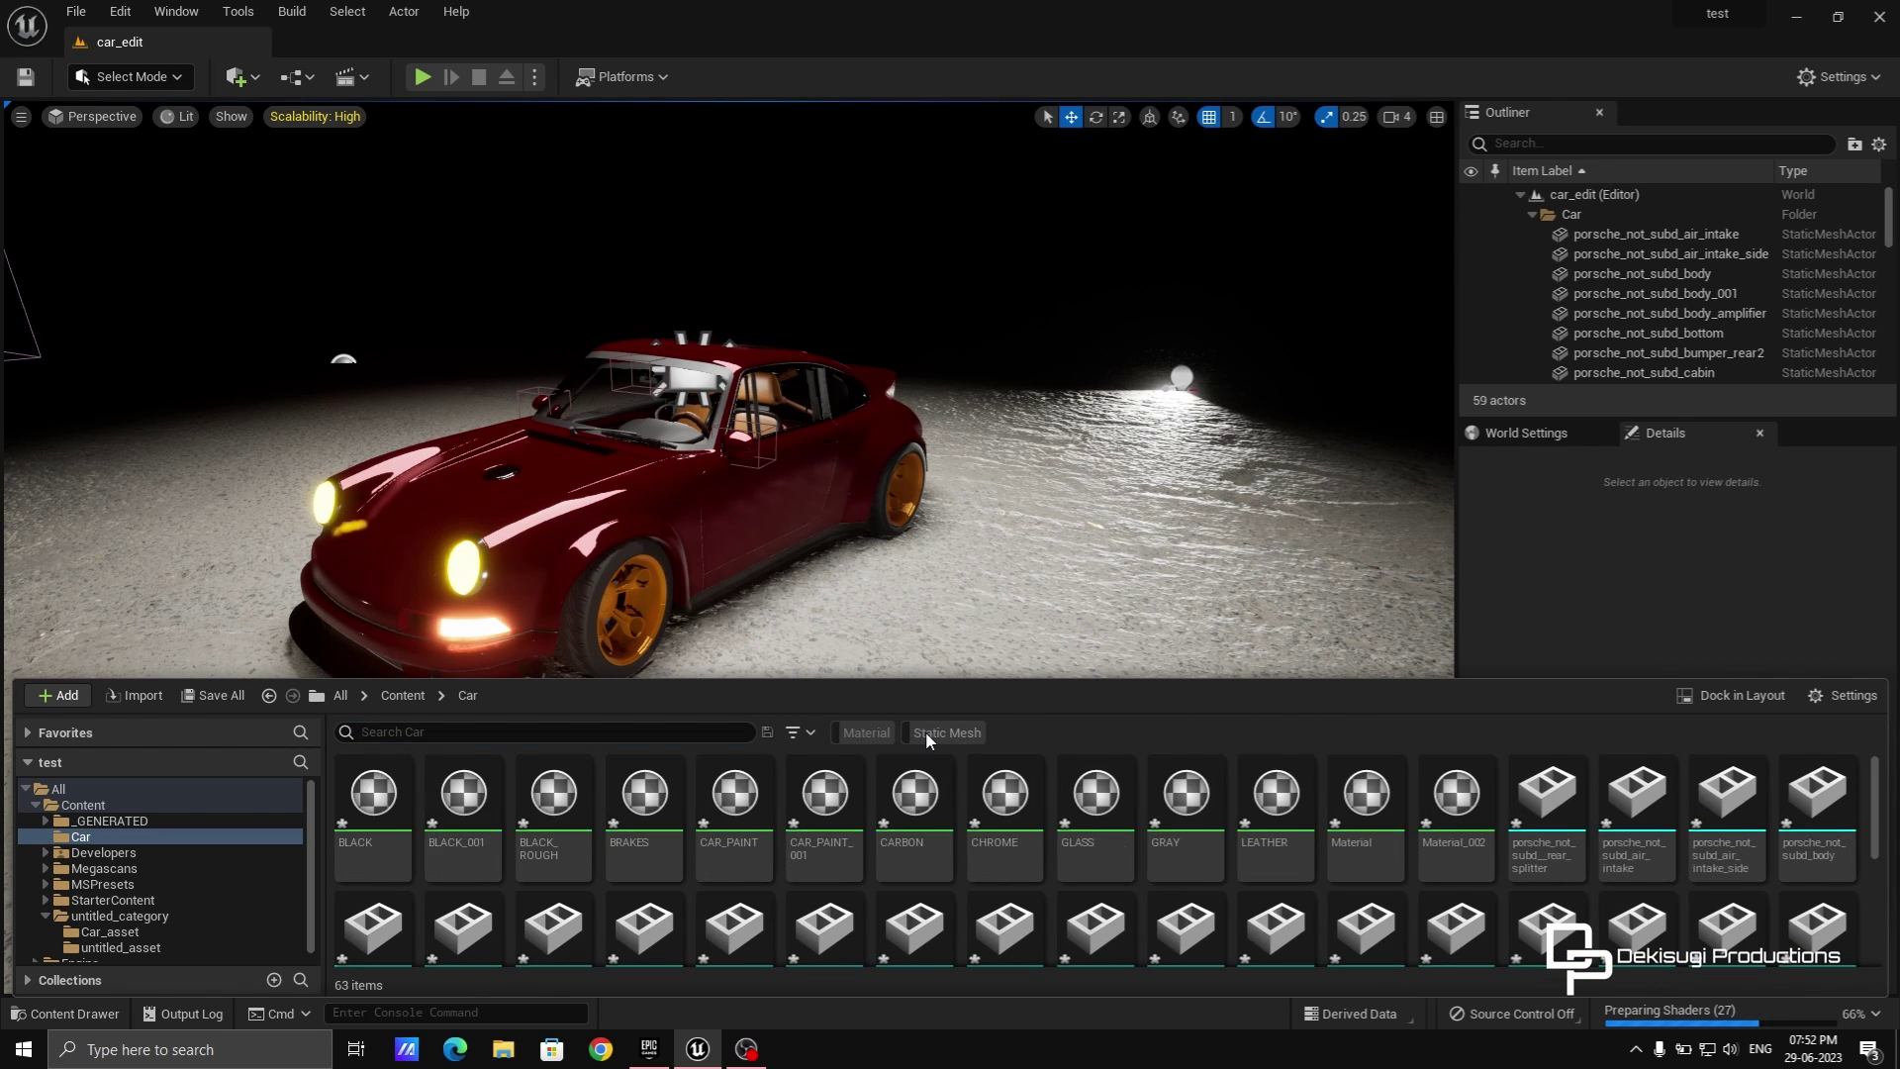
left_click(801, 733)
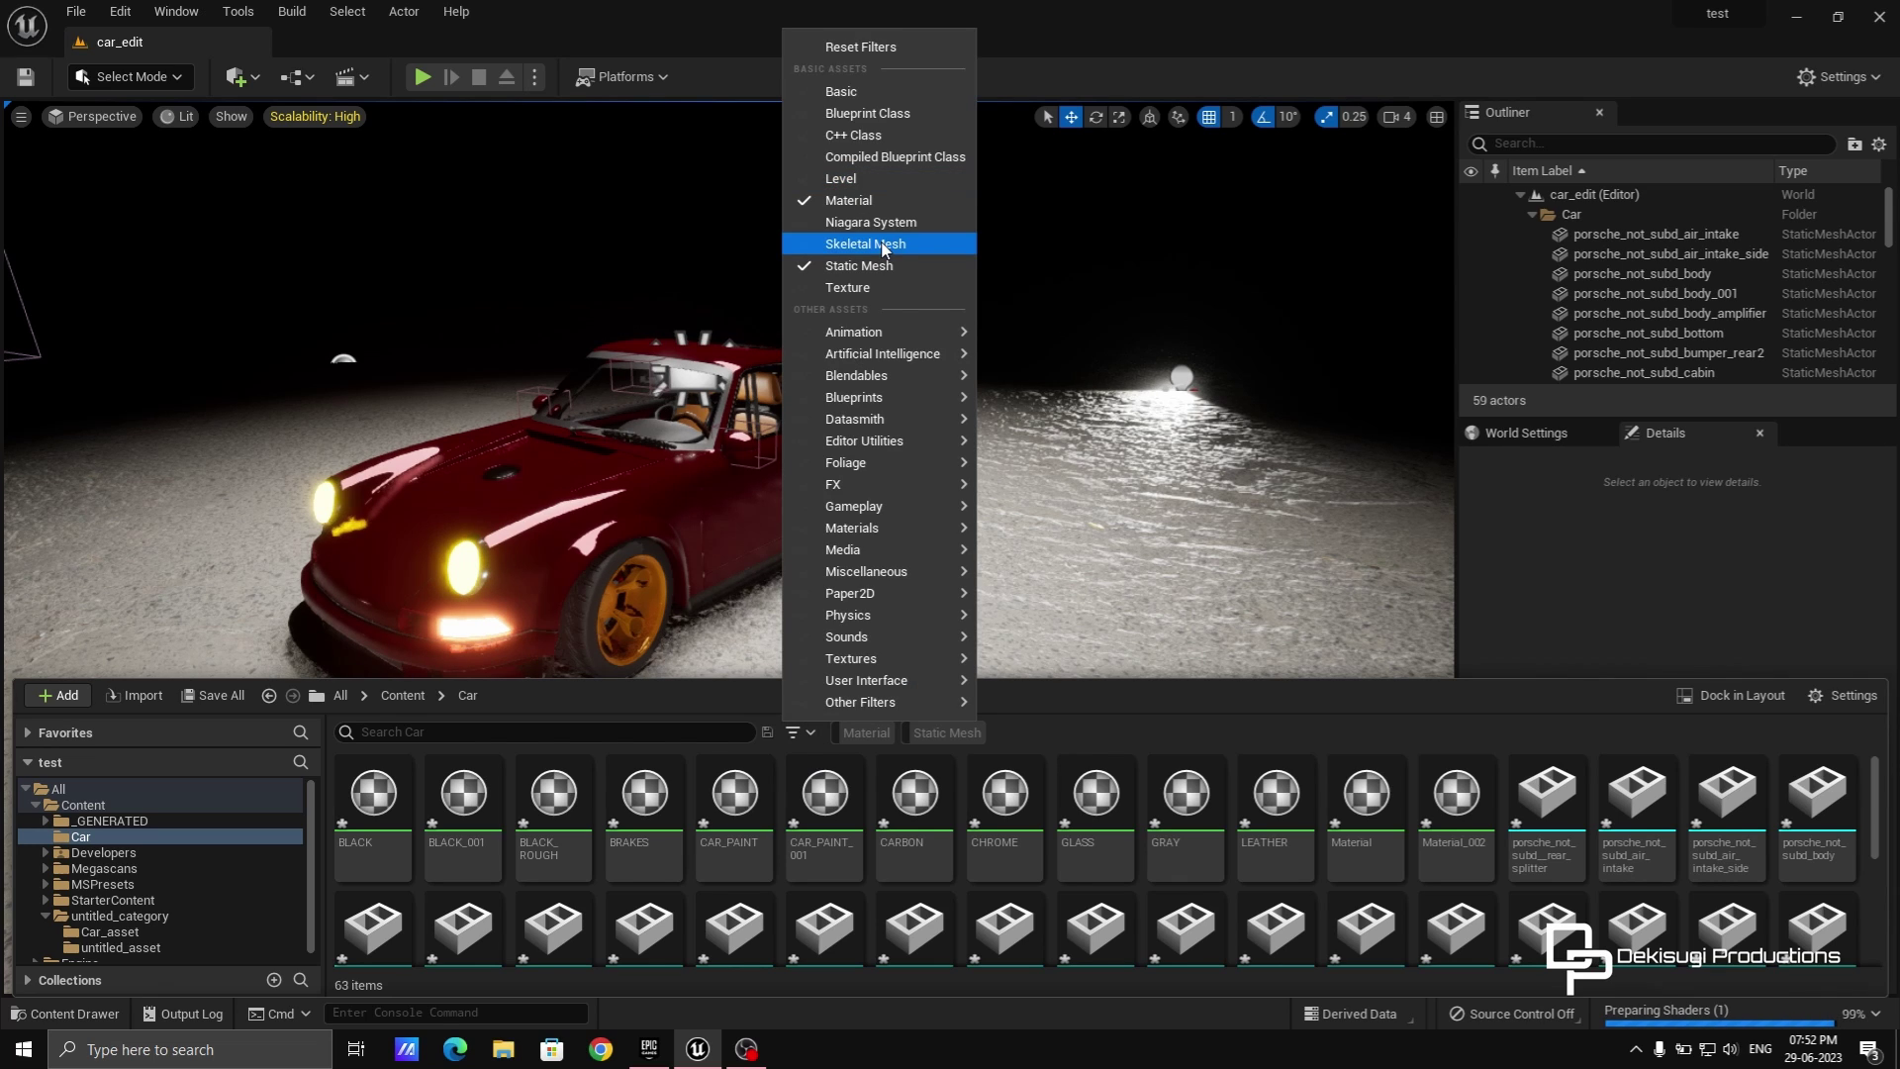
left_click(1110, 709)
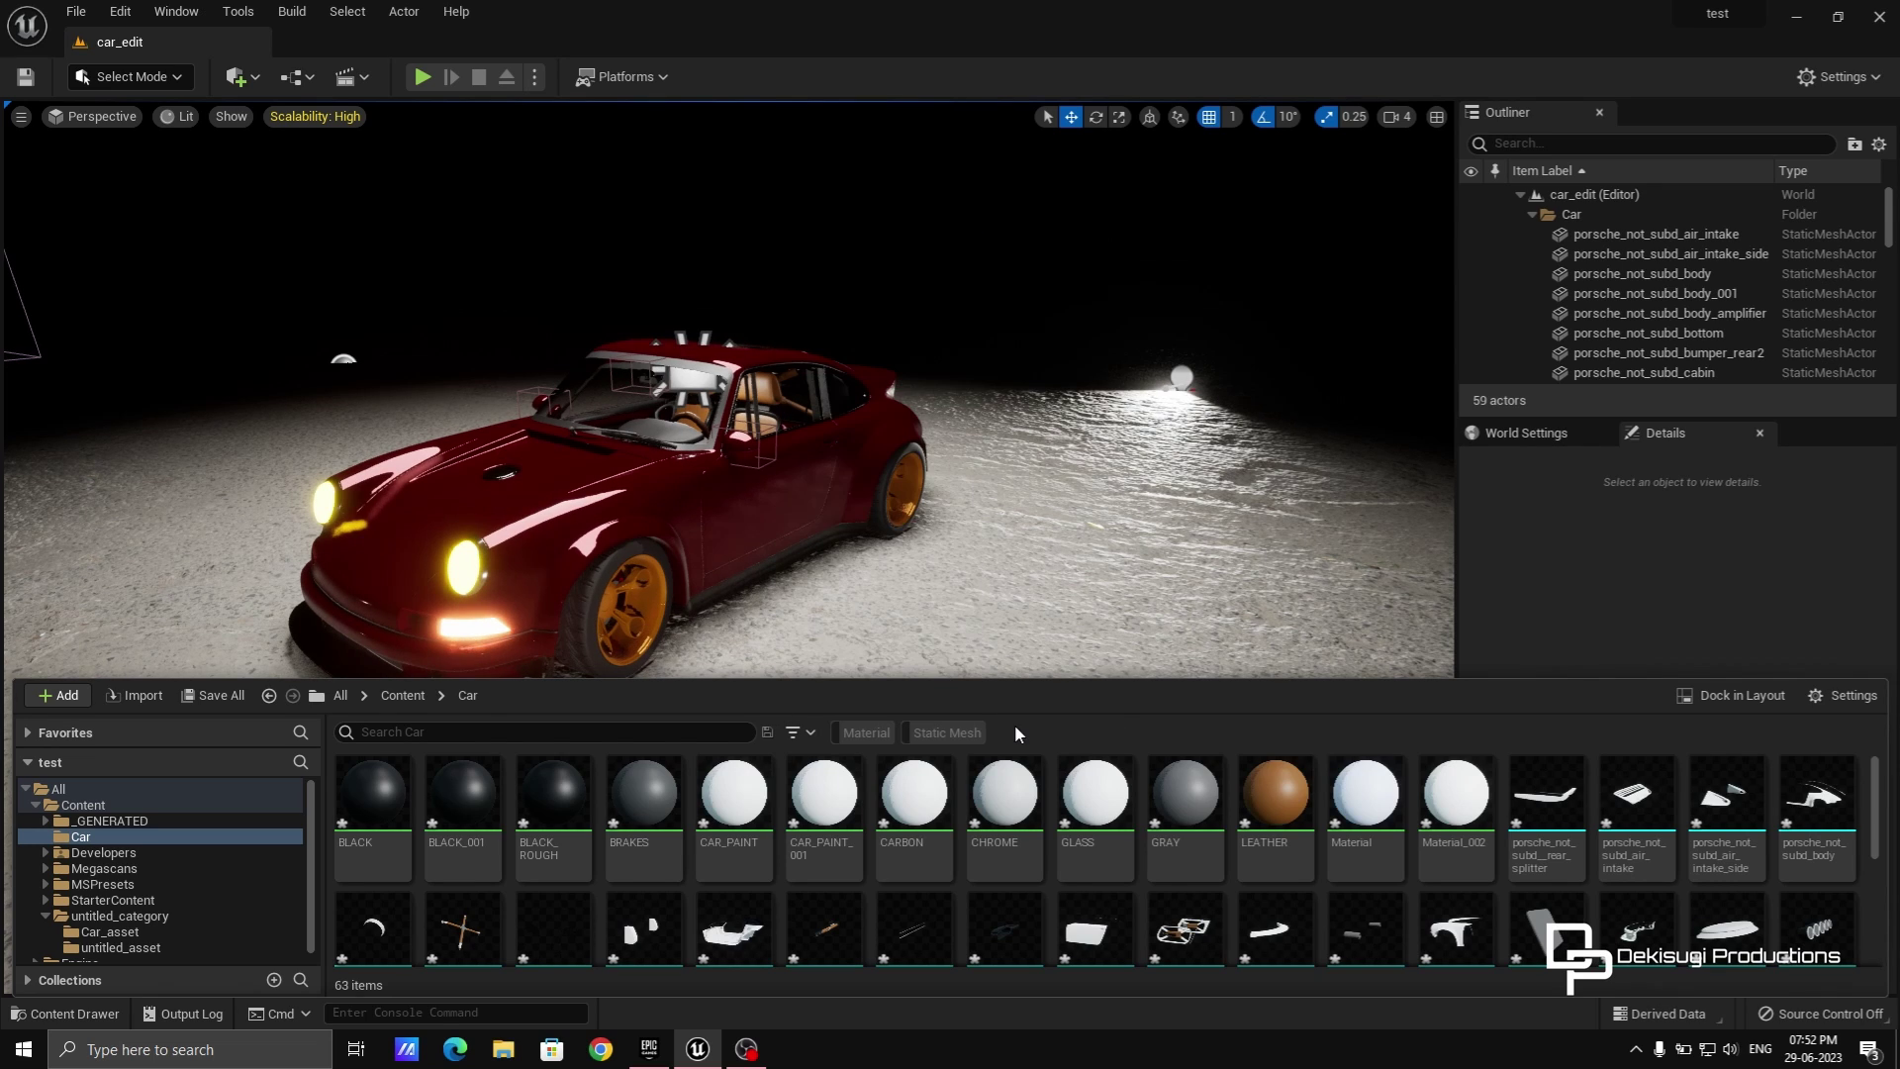
Create a new level from the template with a floor, sky and basic lighting.
left_click(76, 10)
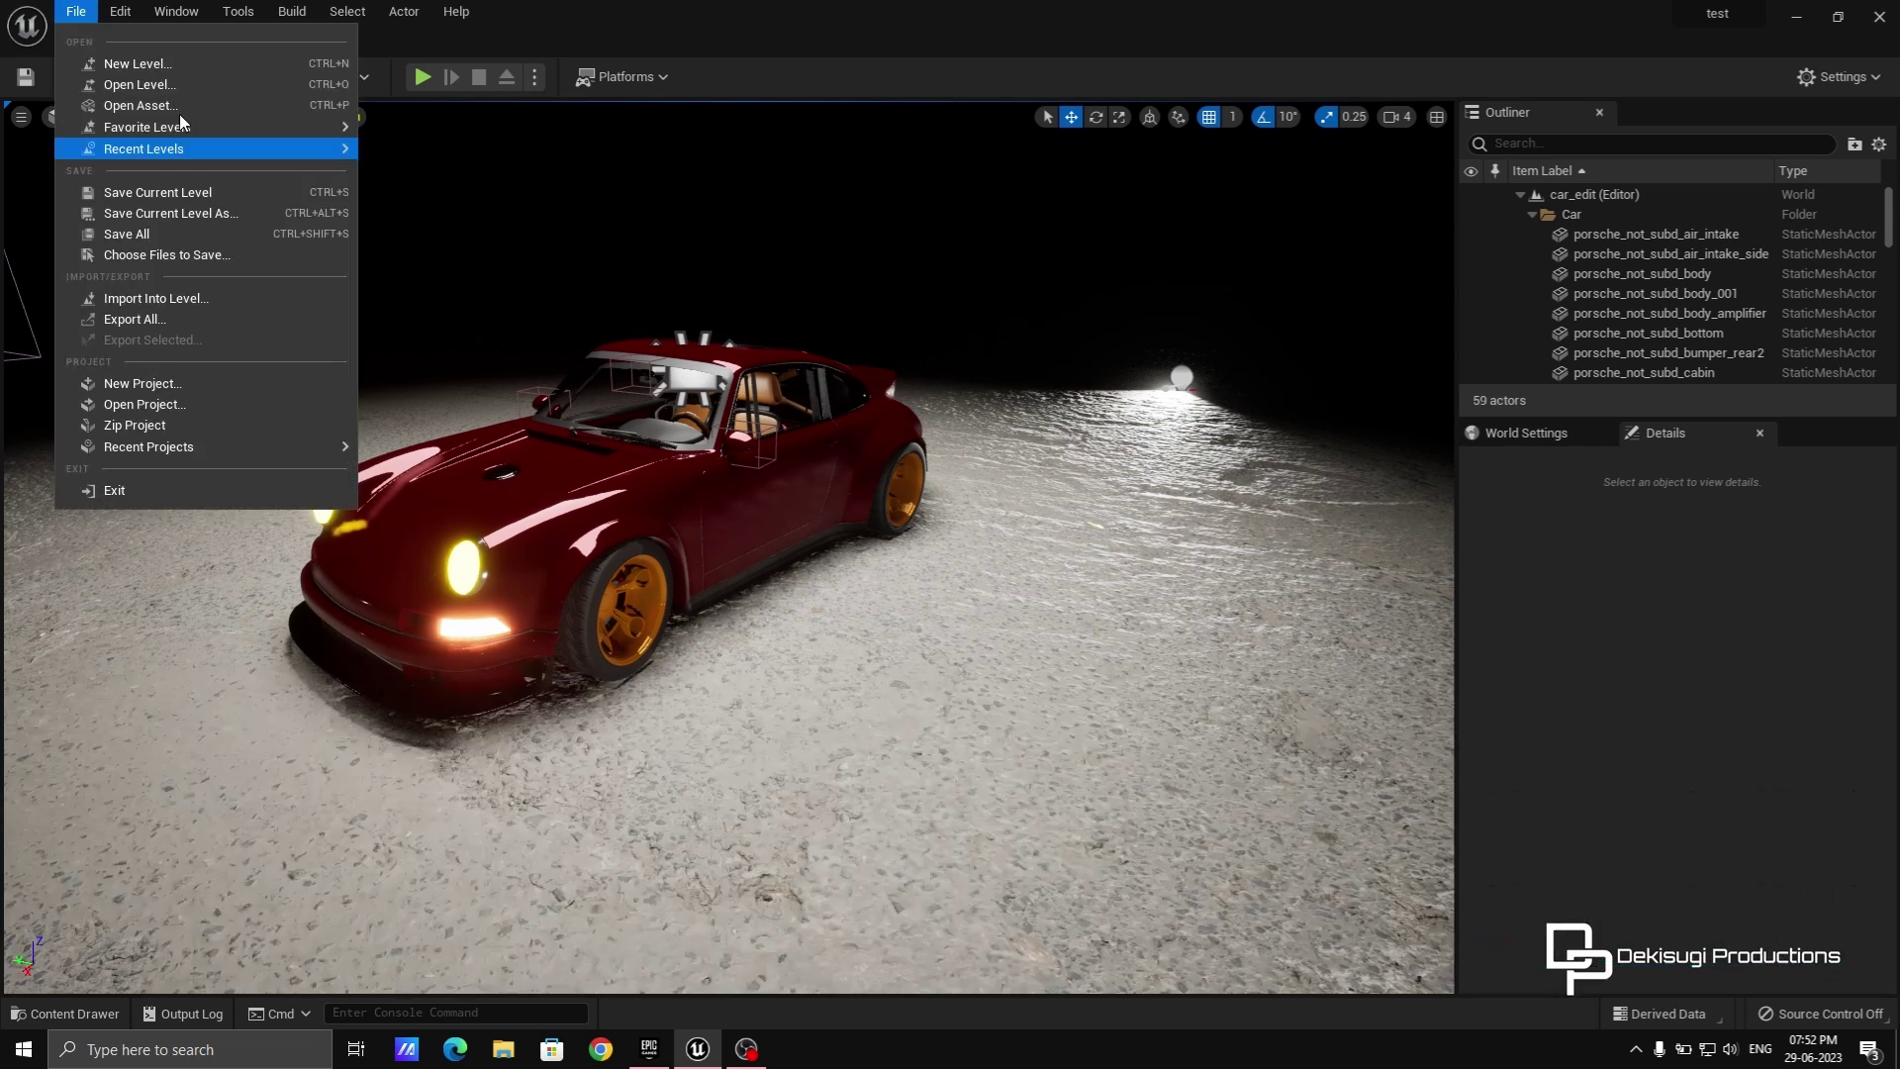
left_click(137, 64)
left_click(970, 435)
left_click(1072, 716)
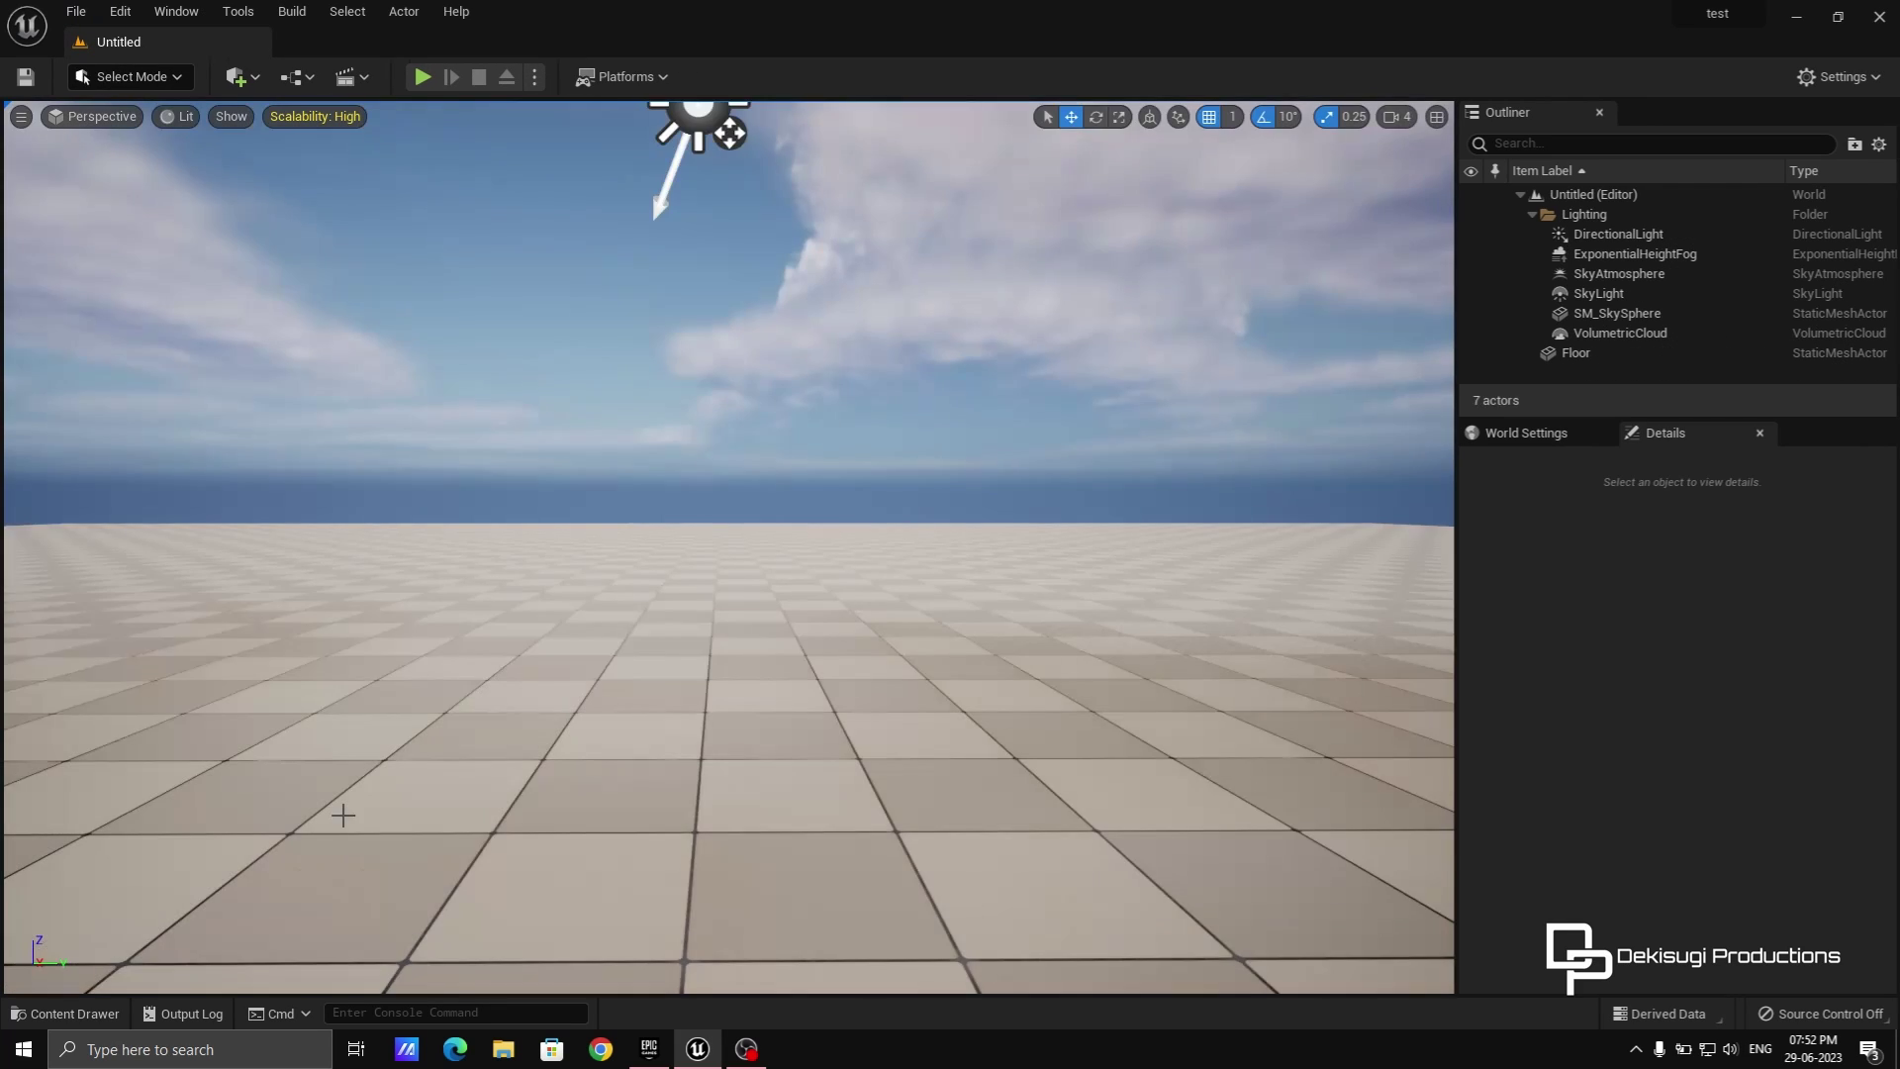
scroll(344, 816, "down", 3)
right_click_drag(344, 816, 492, 896)
Filter the Car folder to static meshes only and save all imported assets.
left_click(94, 1047)
left_click(66, 1013)
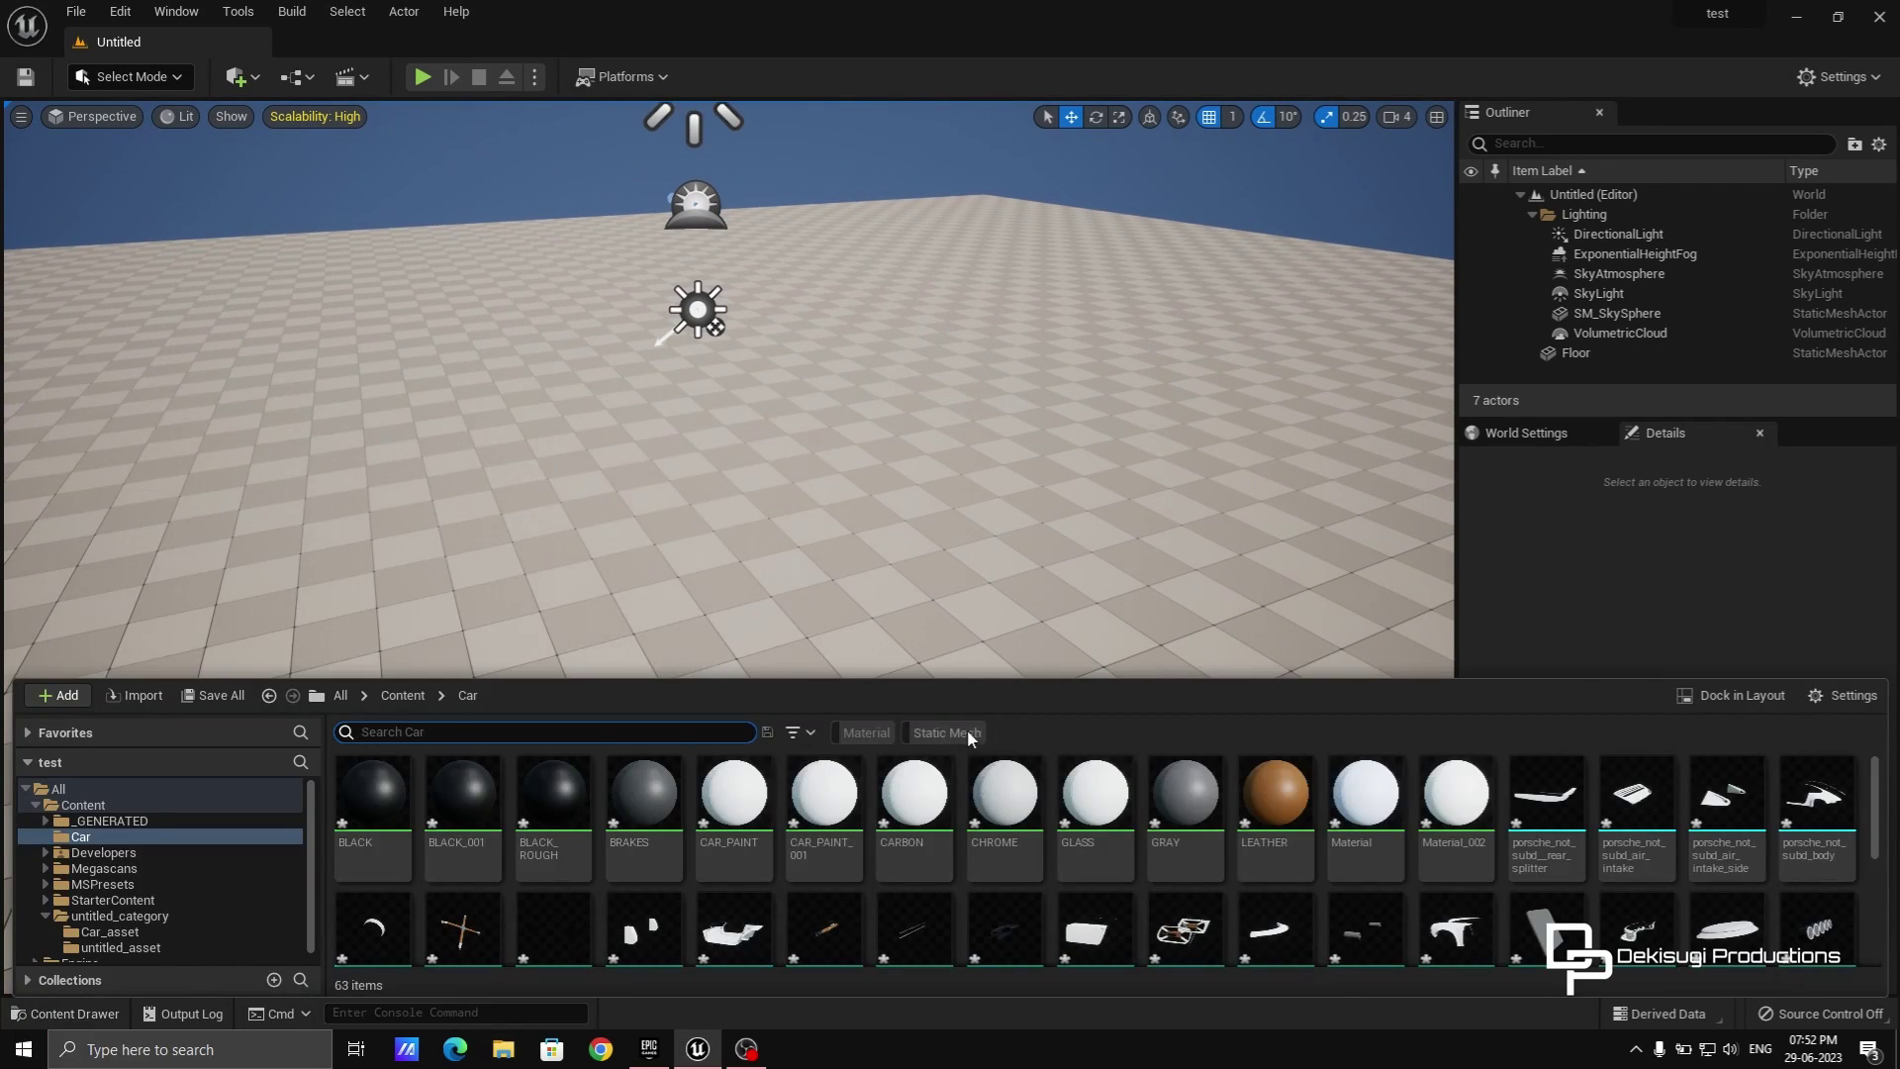
scroll(1135, 775, "down", 1)
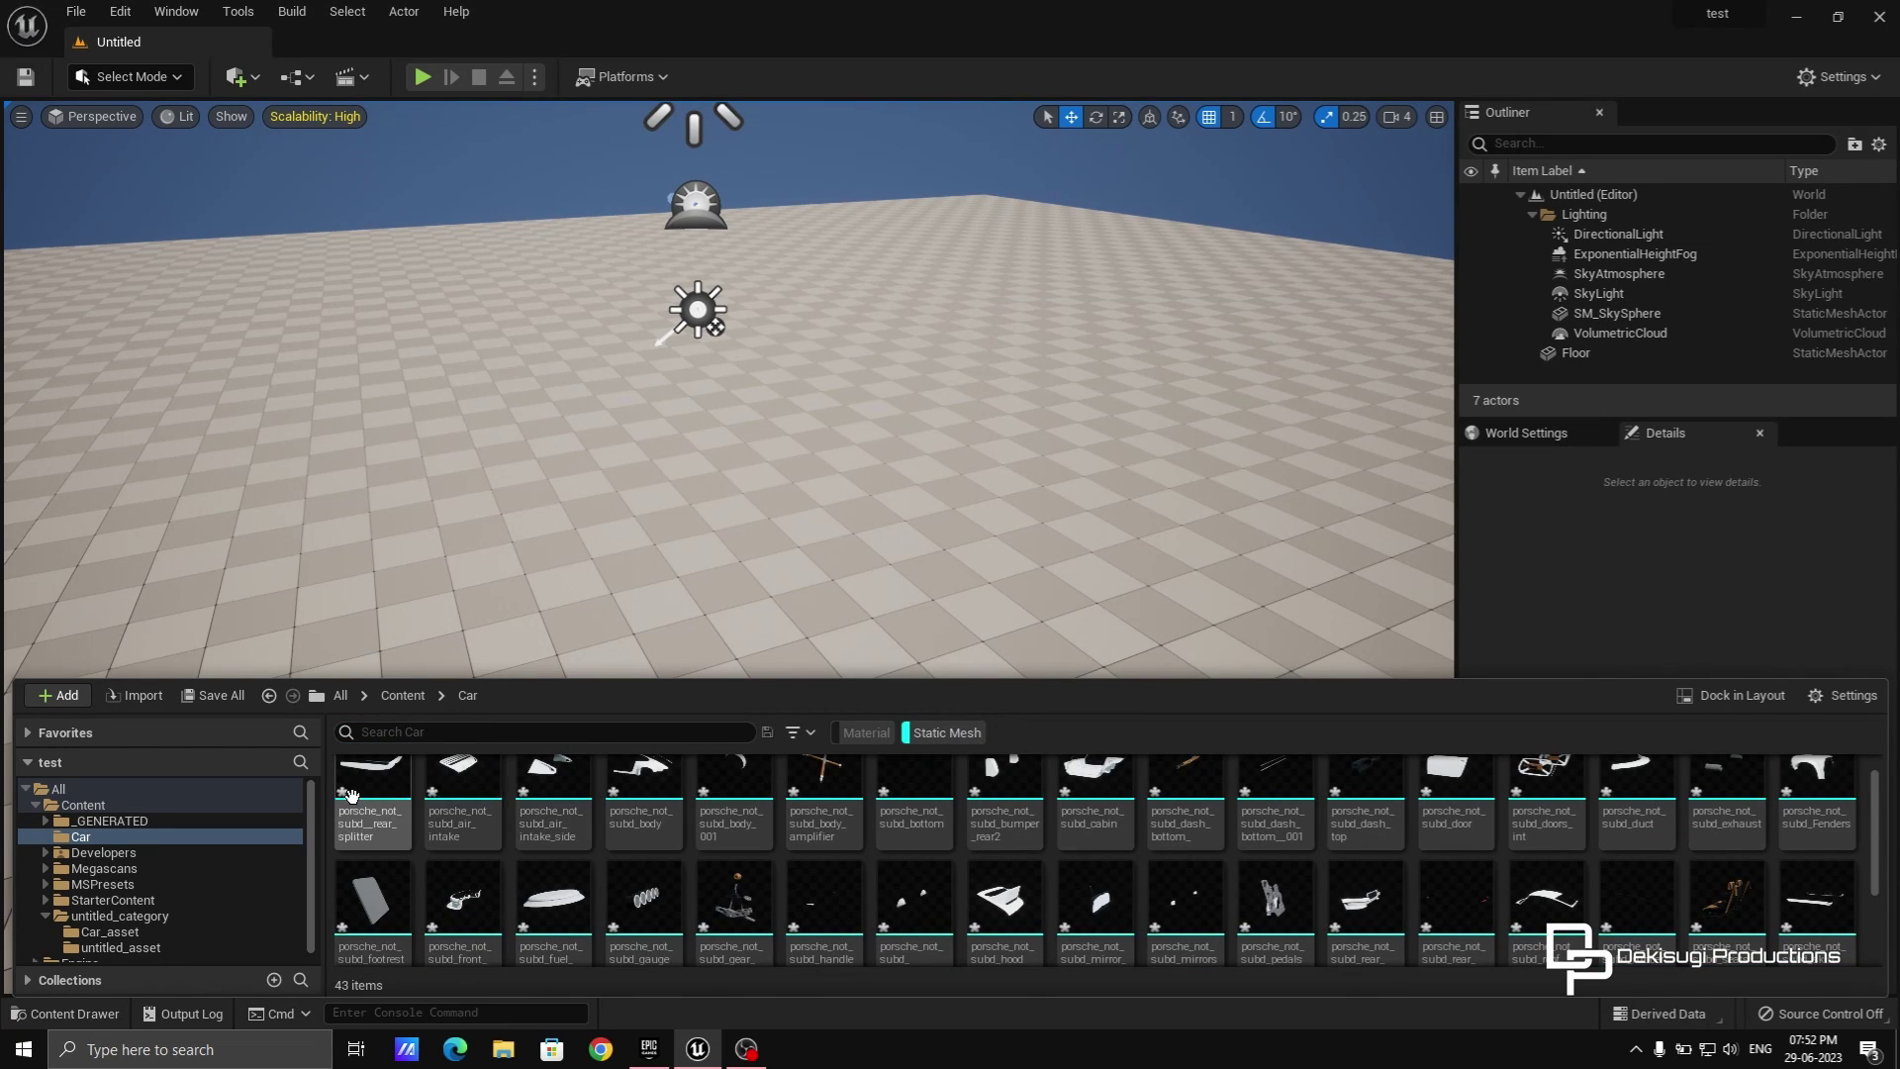
left_click(364, 802)
scroll(872, 898, "down", 3)
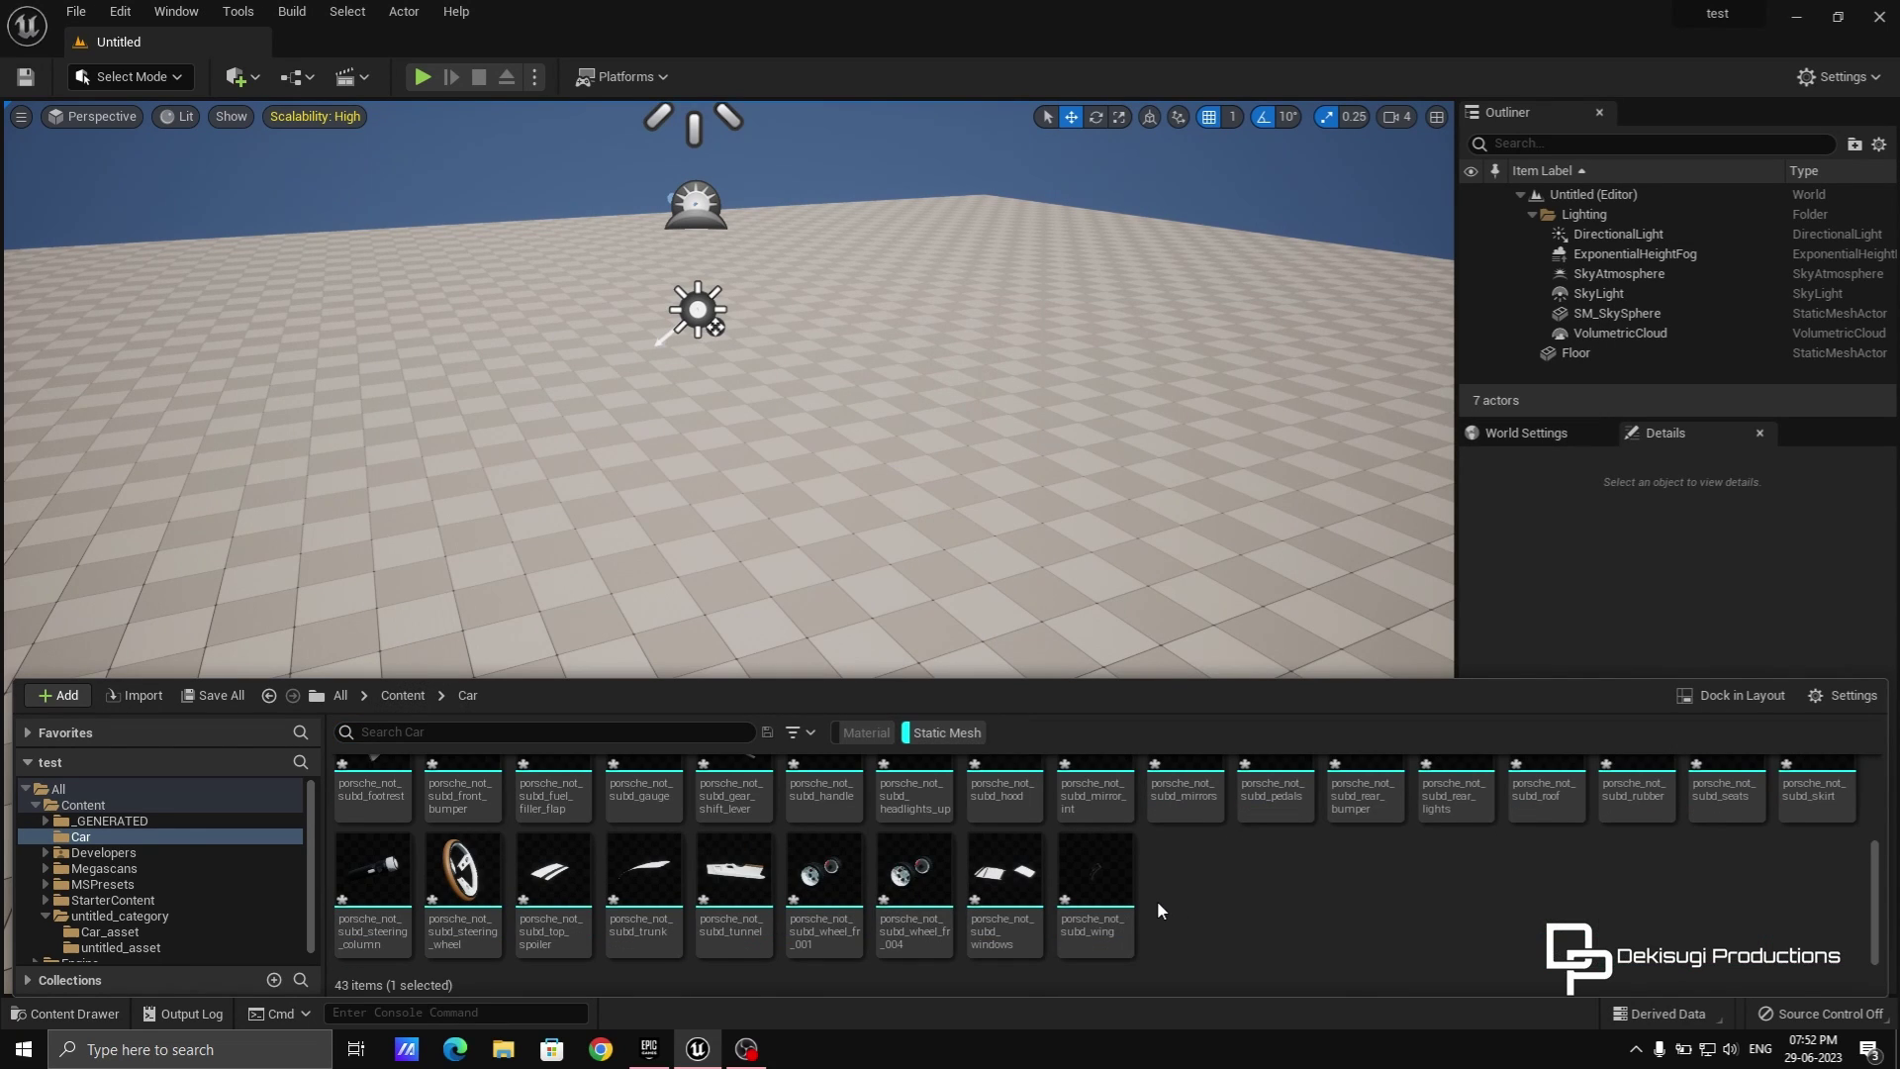
key("ctrl+shift+s")
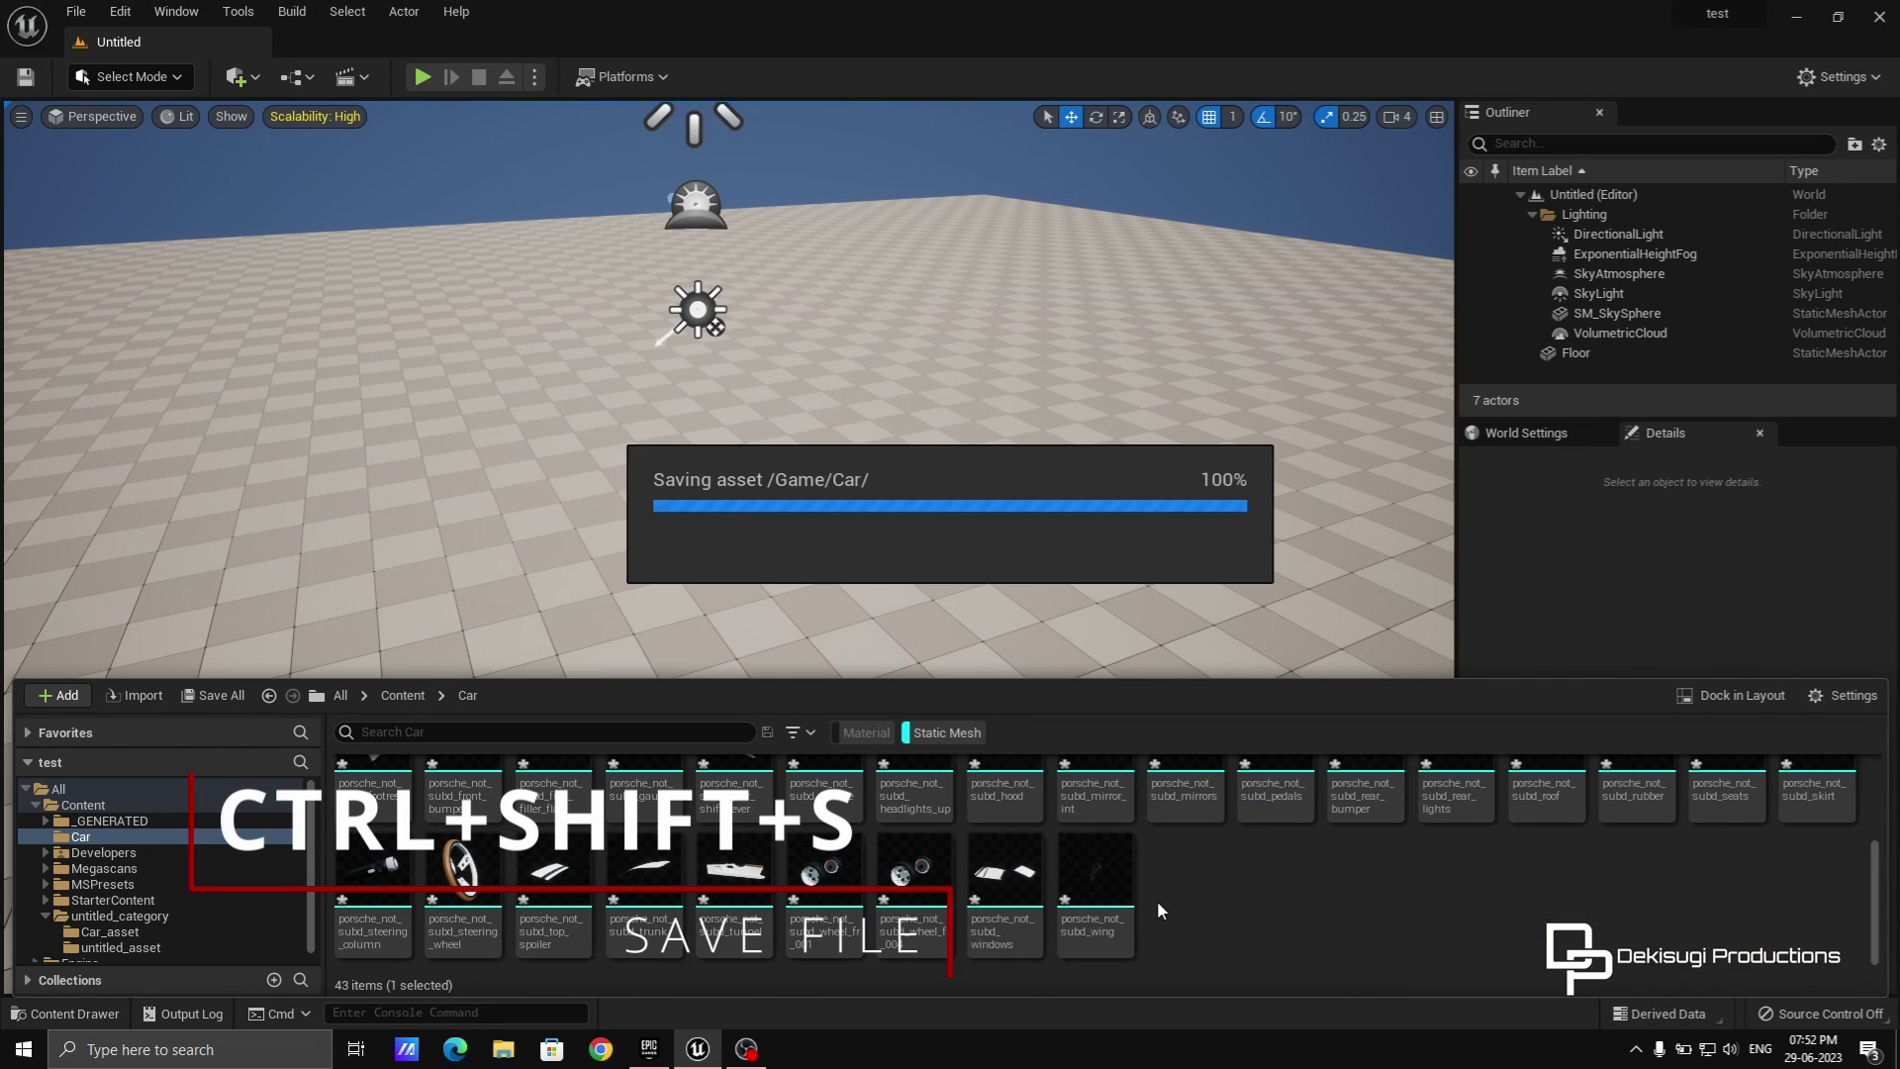
Select all static meshes in the Car folder and place them together on the level's floor.
scroll(1020, 839, "up", 3)
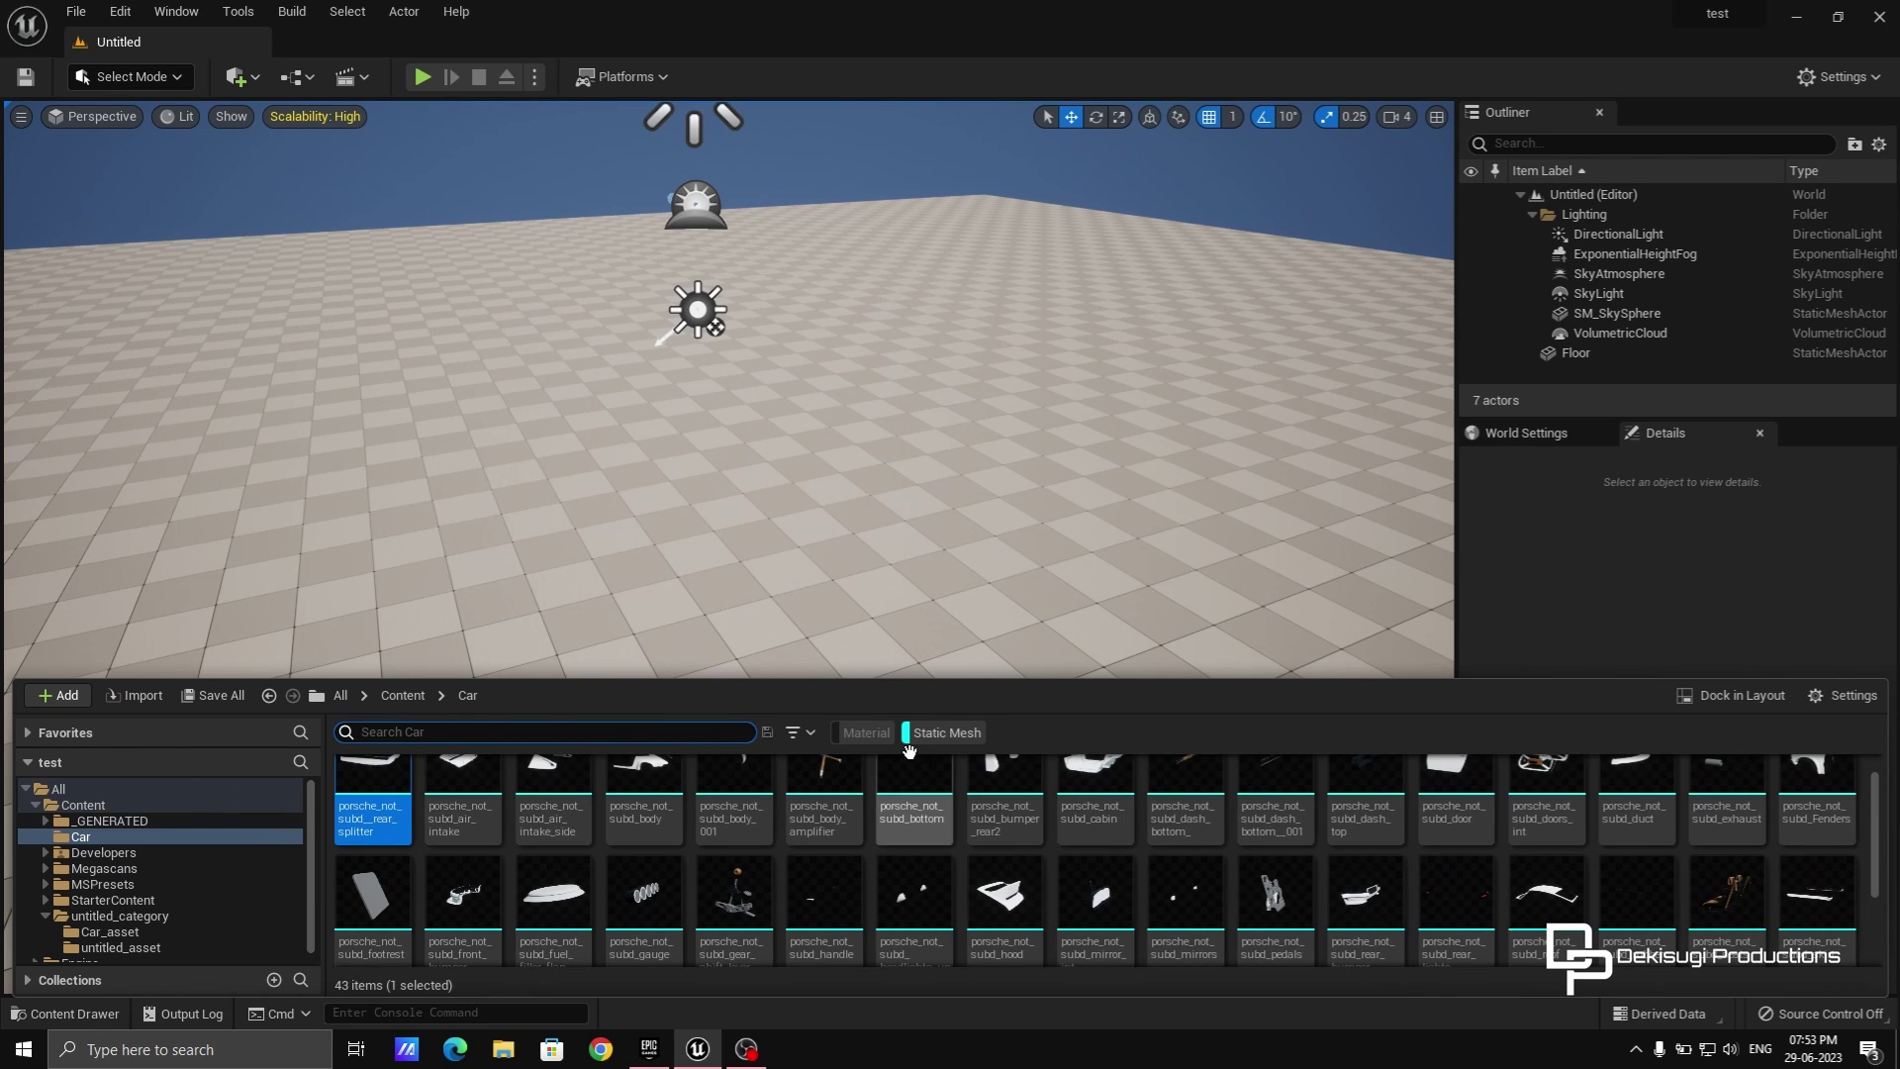
scroll(1173, 920, "down", 5)
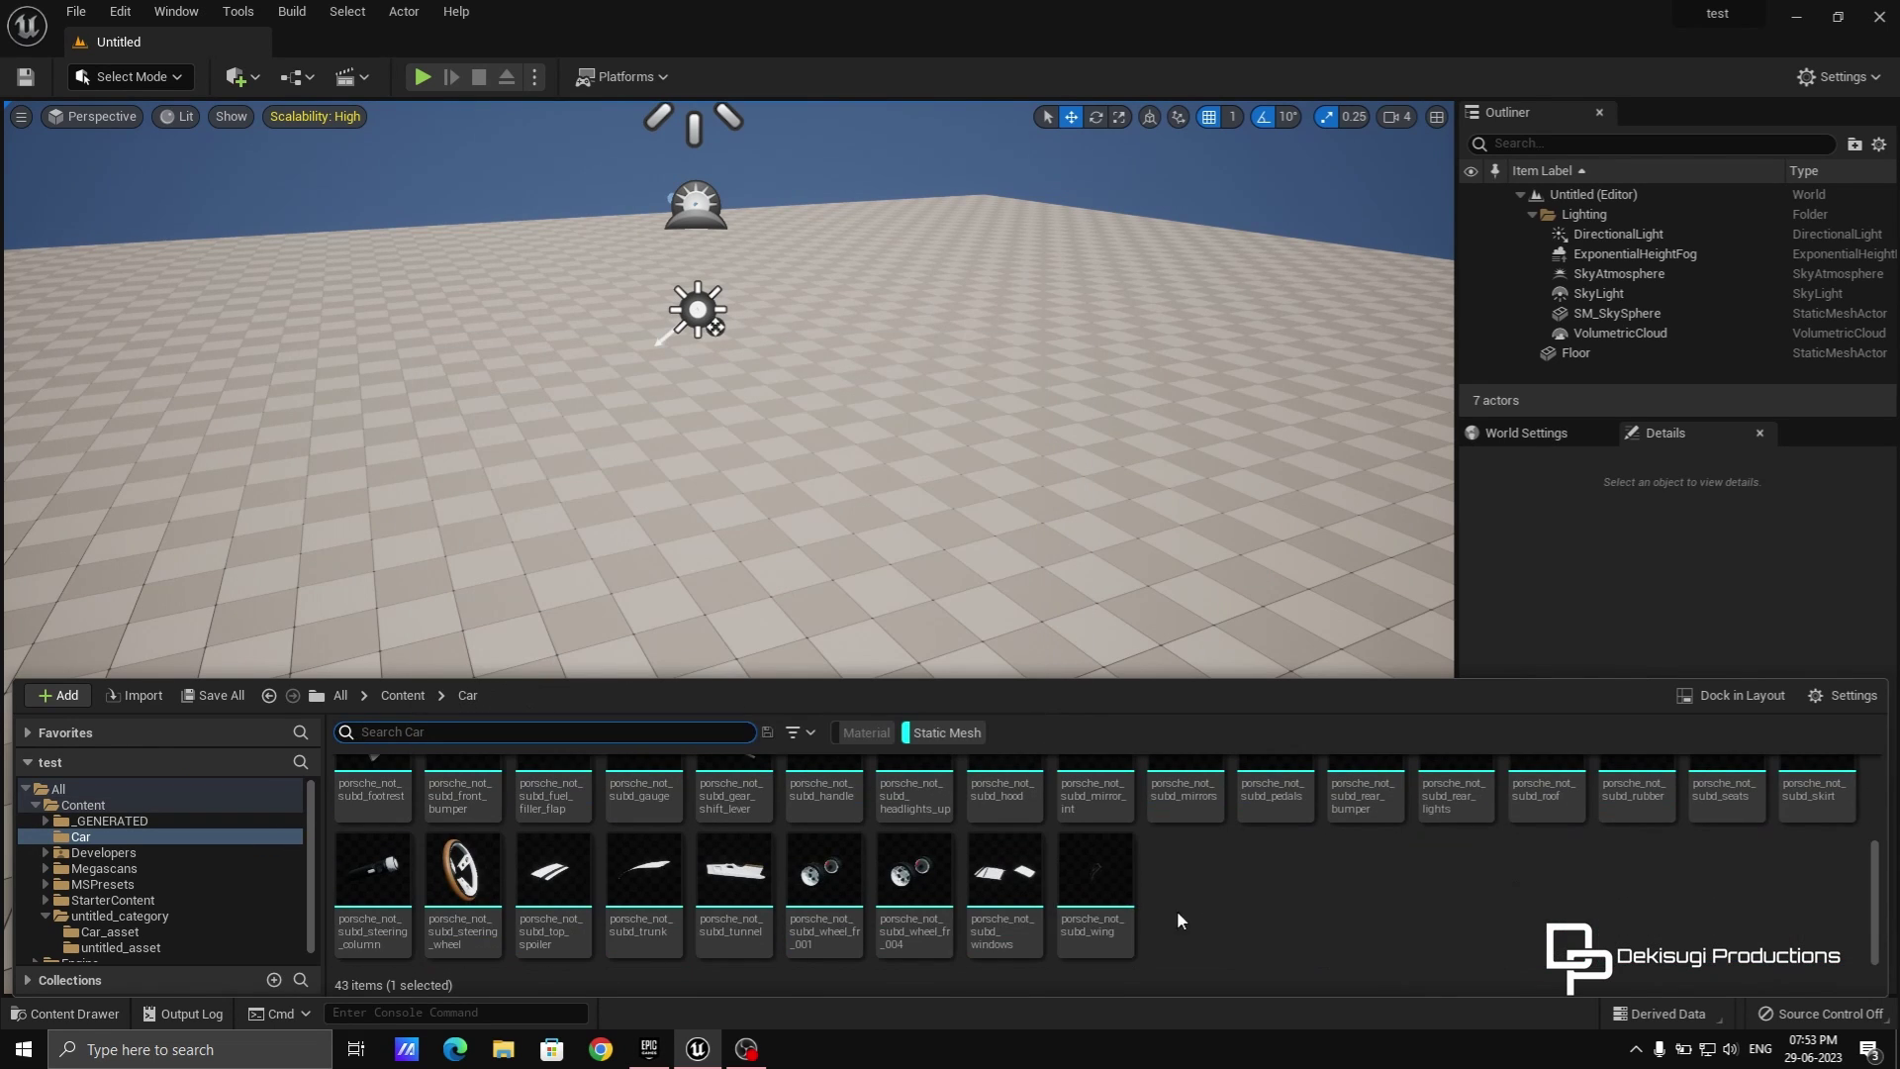
key("ctrl+a")
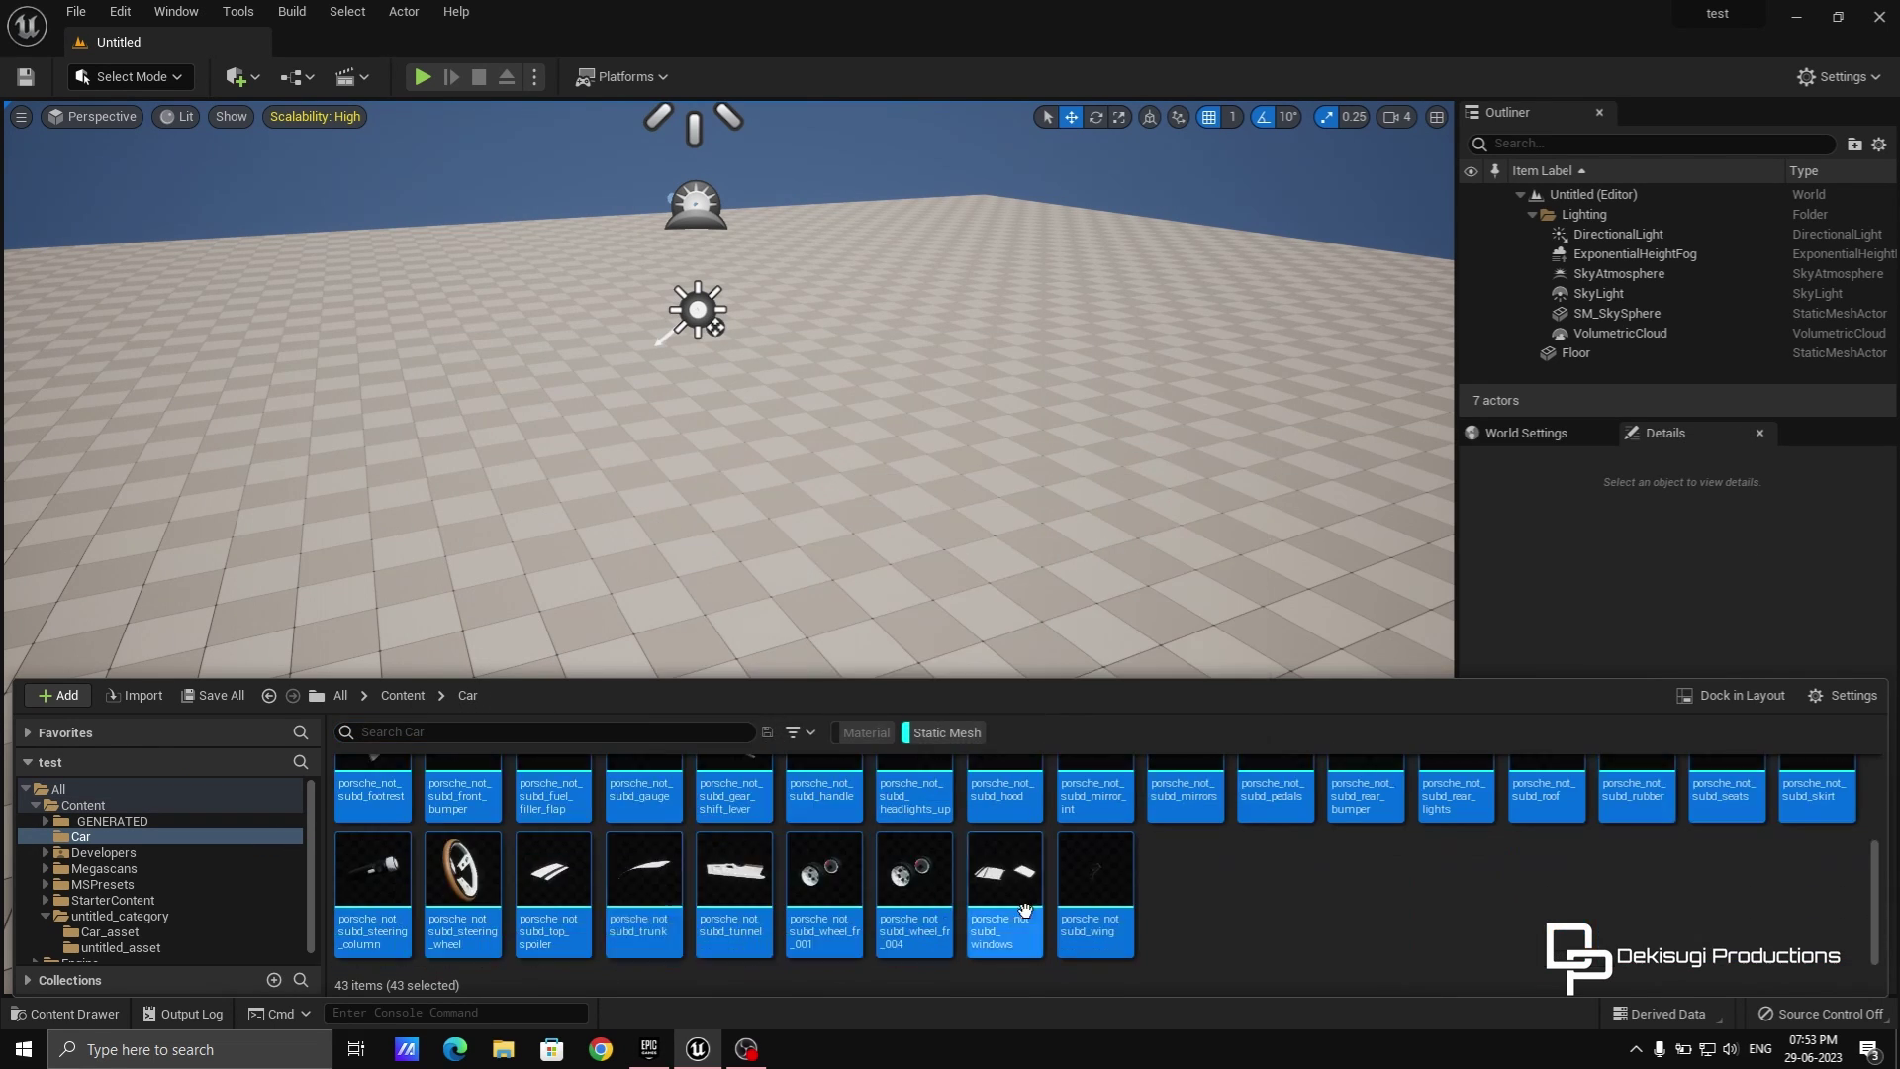
scroll(1133, 907, "up", 5)
mouse_move(742, 816)
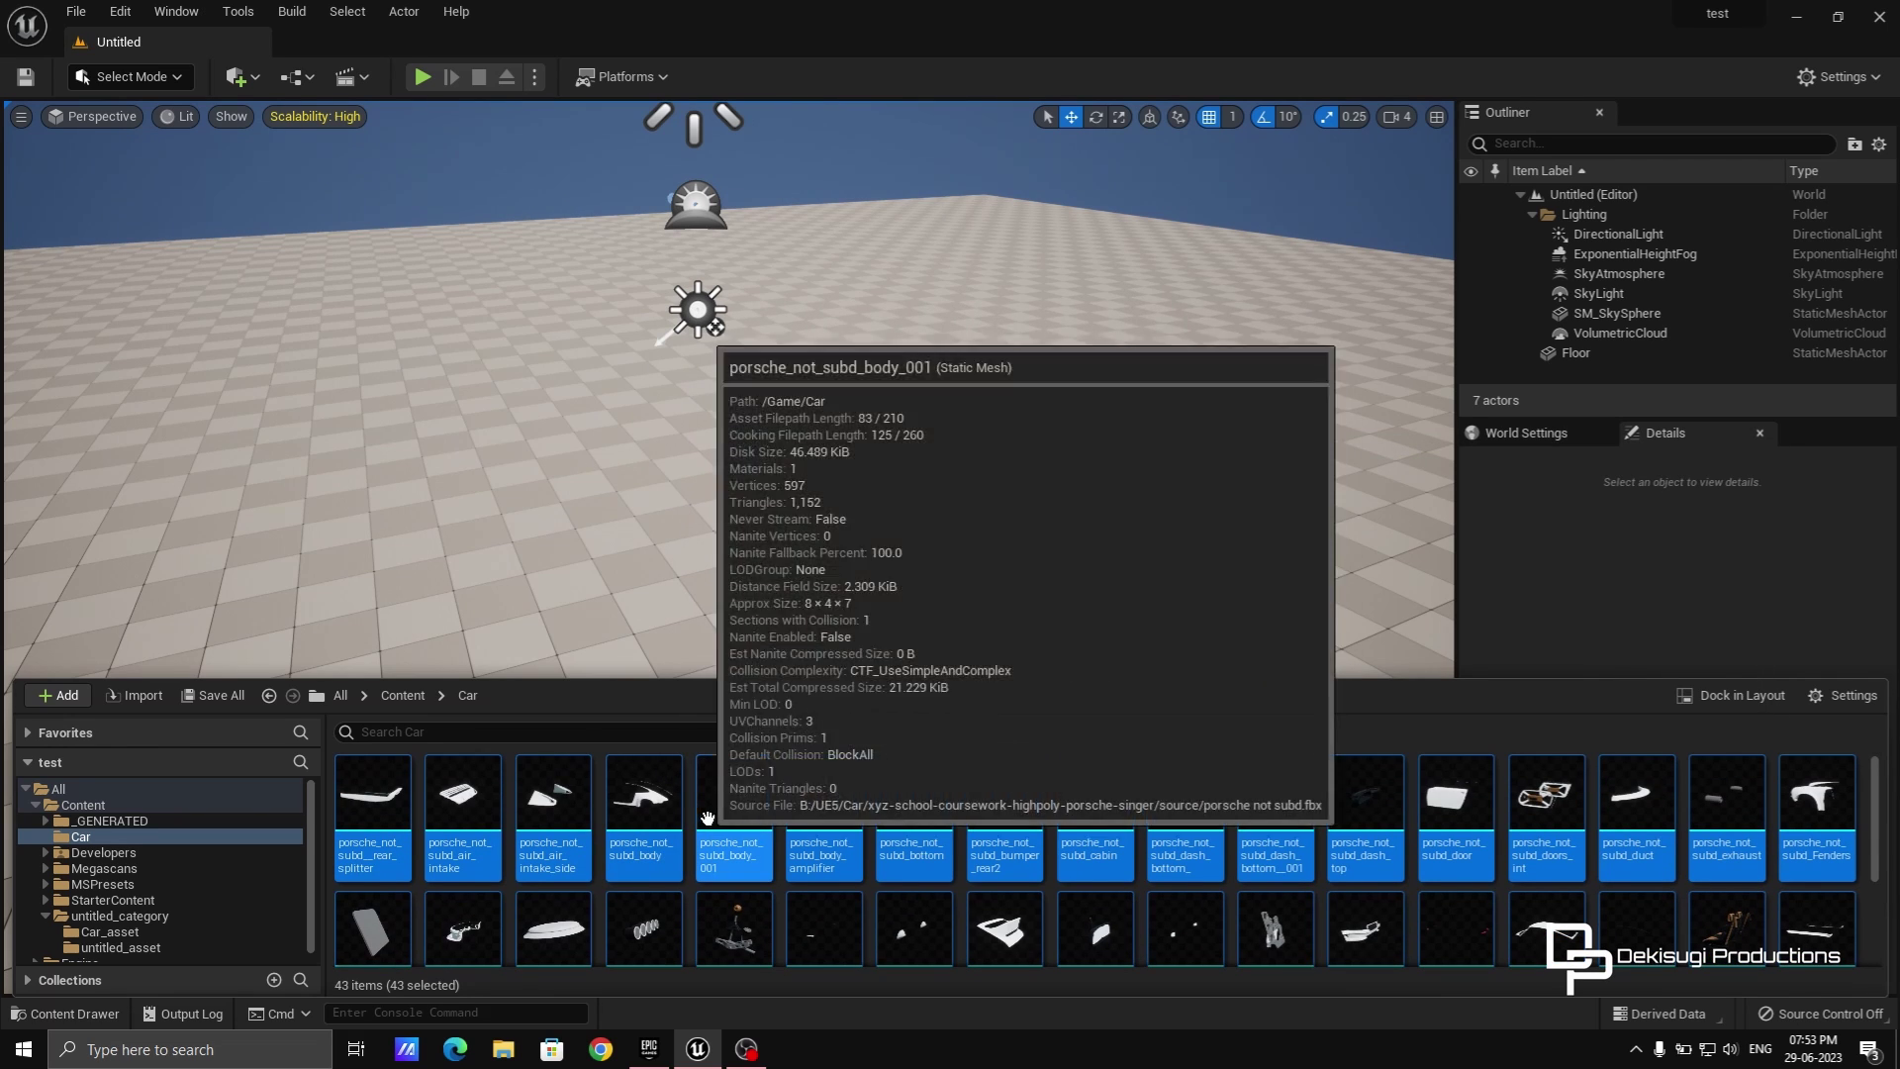
left_click_drag(742, 816, 758, 522)
Examine the placed car up close from different sides in the viewport.
right_click_drag(957, 623, 950, 712)
key("w")
key("a")
key("d")
key("w")
key("s")
key("a")
right_click_drag(832, 613, 845, 509)
key("w")
key("d")
key("a")
key("s")
key("w")
Select the car's windows mesh and open its GLASS material in a maximized material editor.
left_click(731, 491)
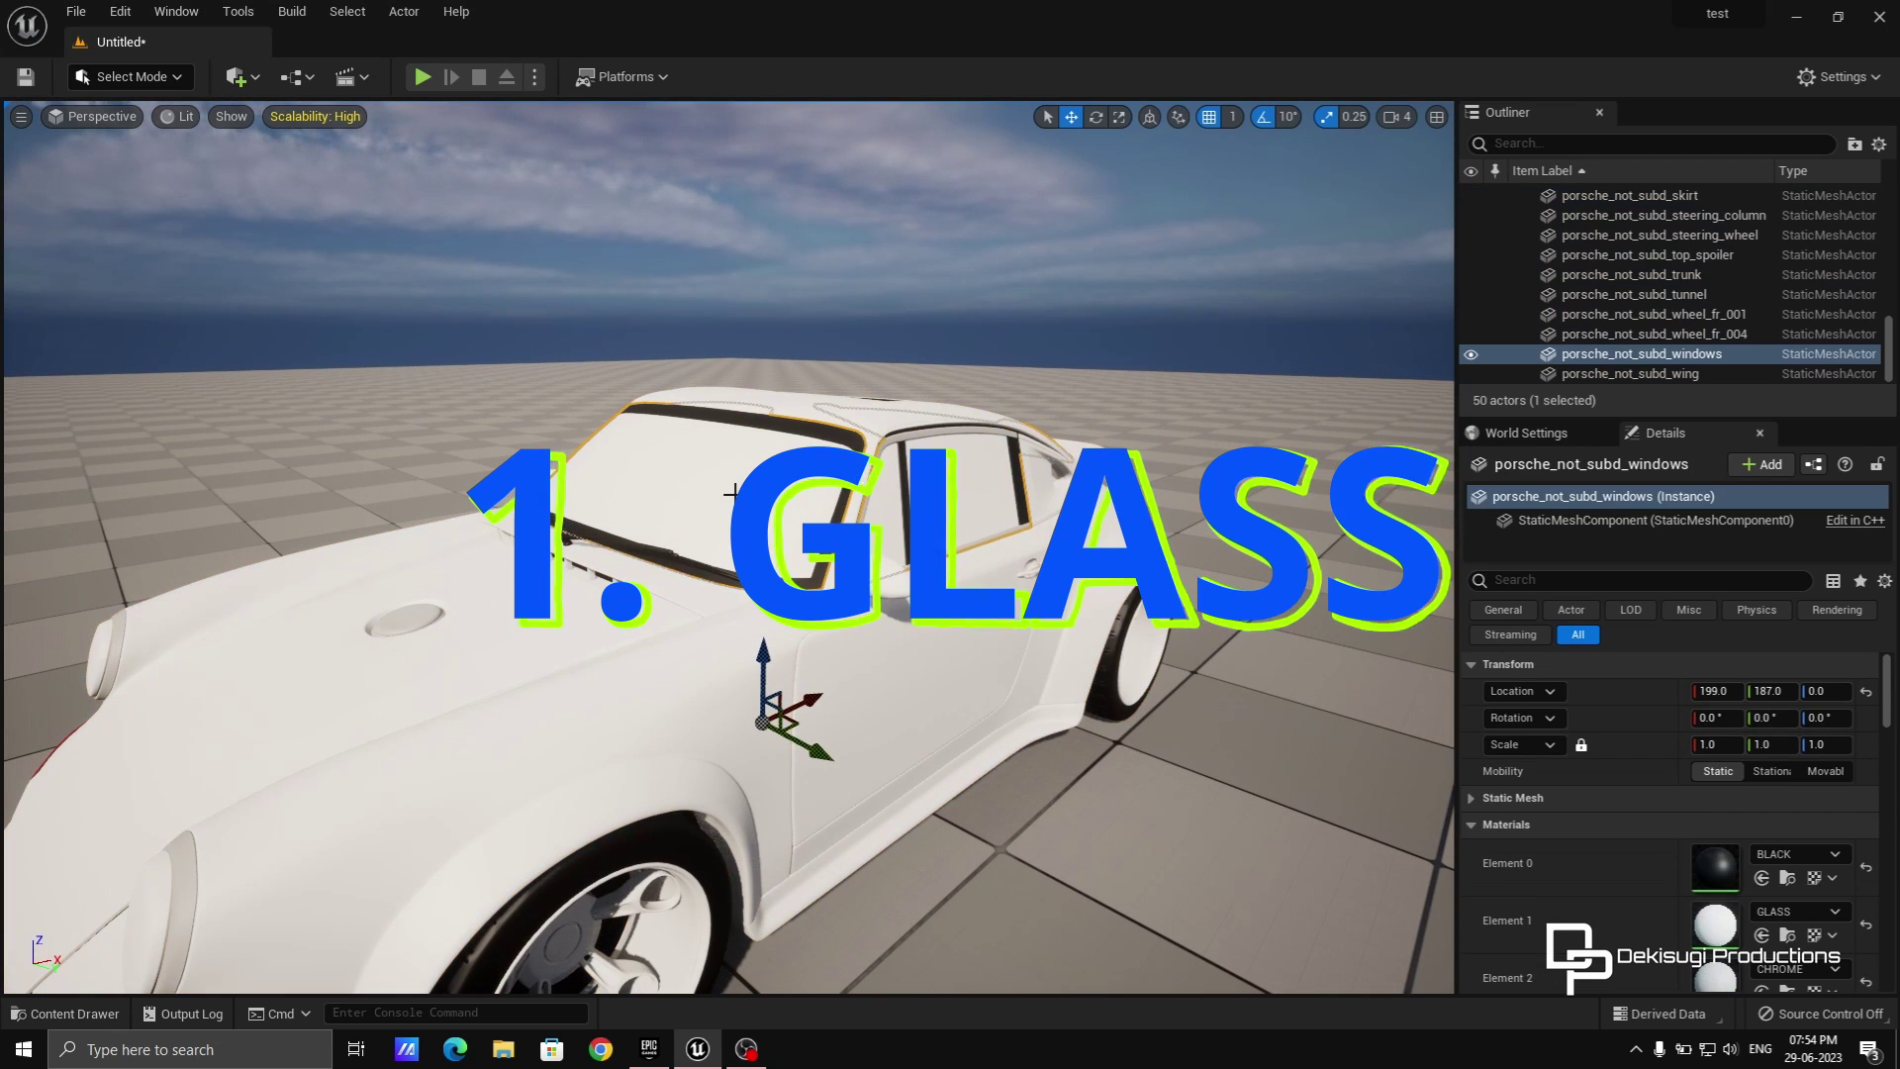
scroll(1793, 856, "down", 2)
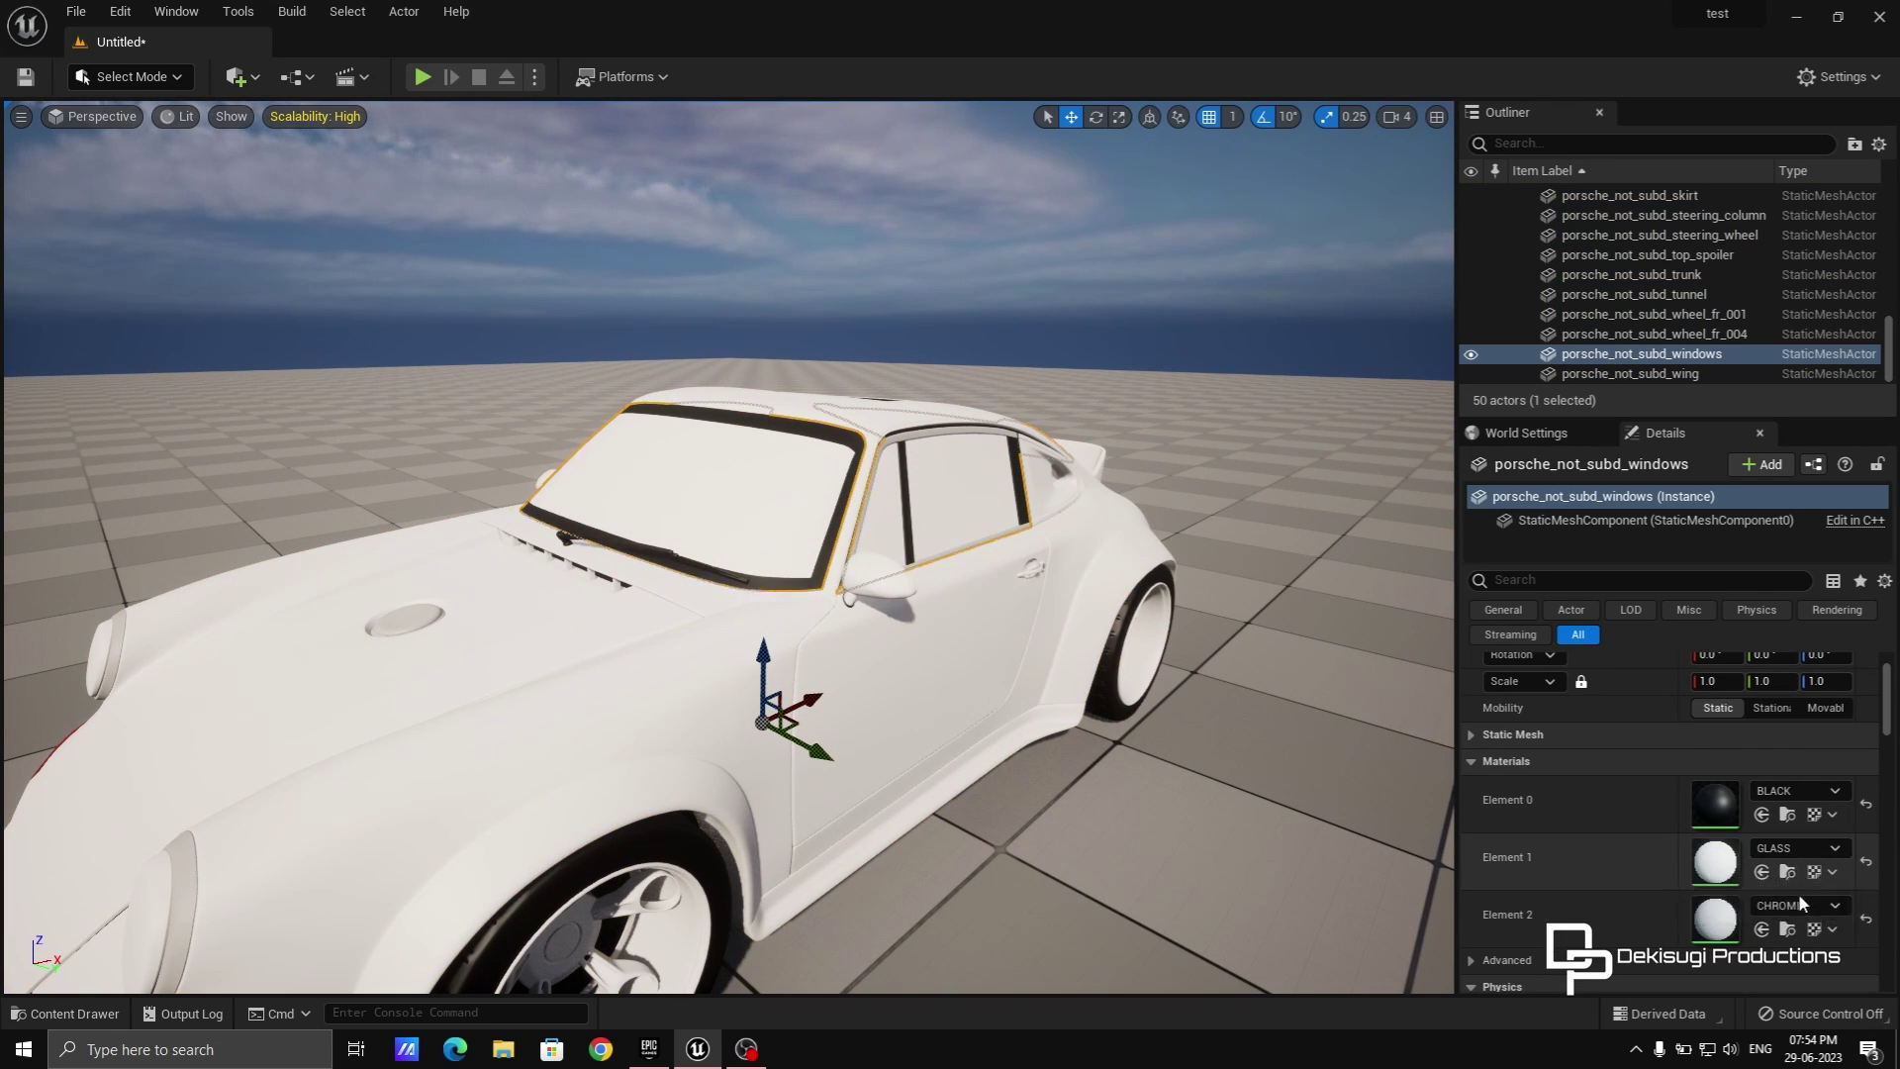
left_click(1788, 871)
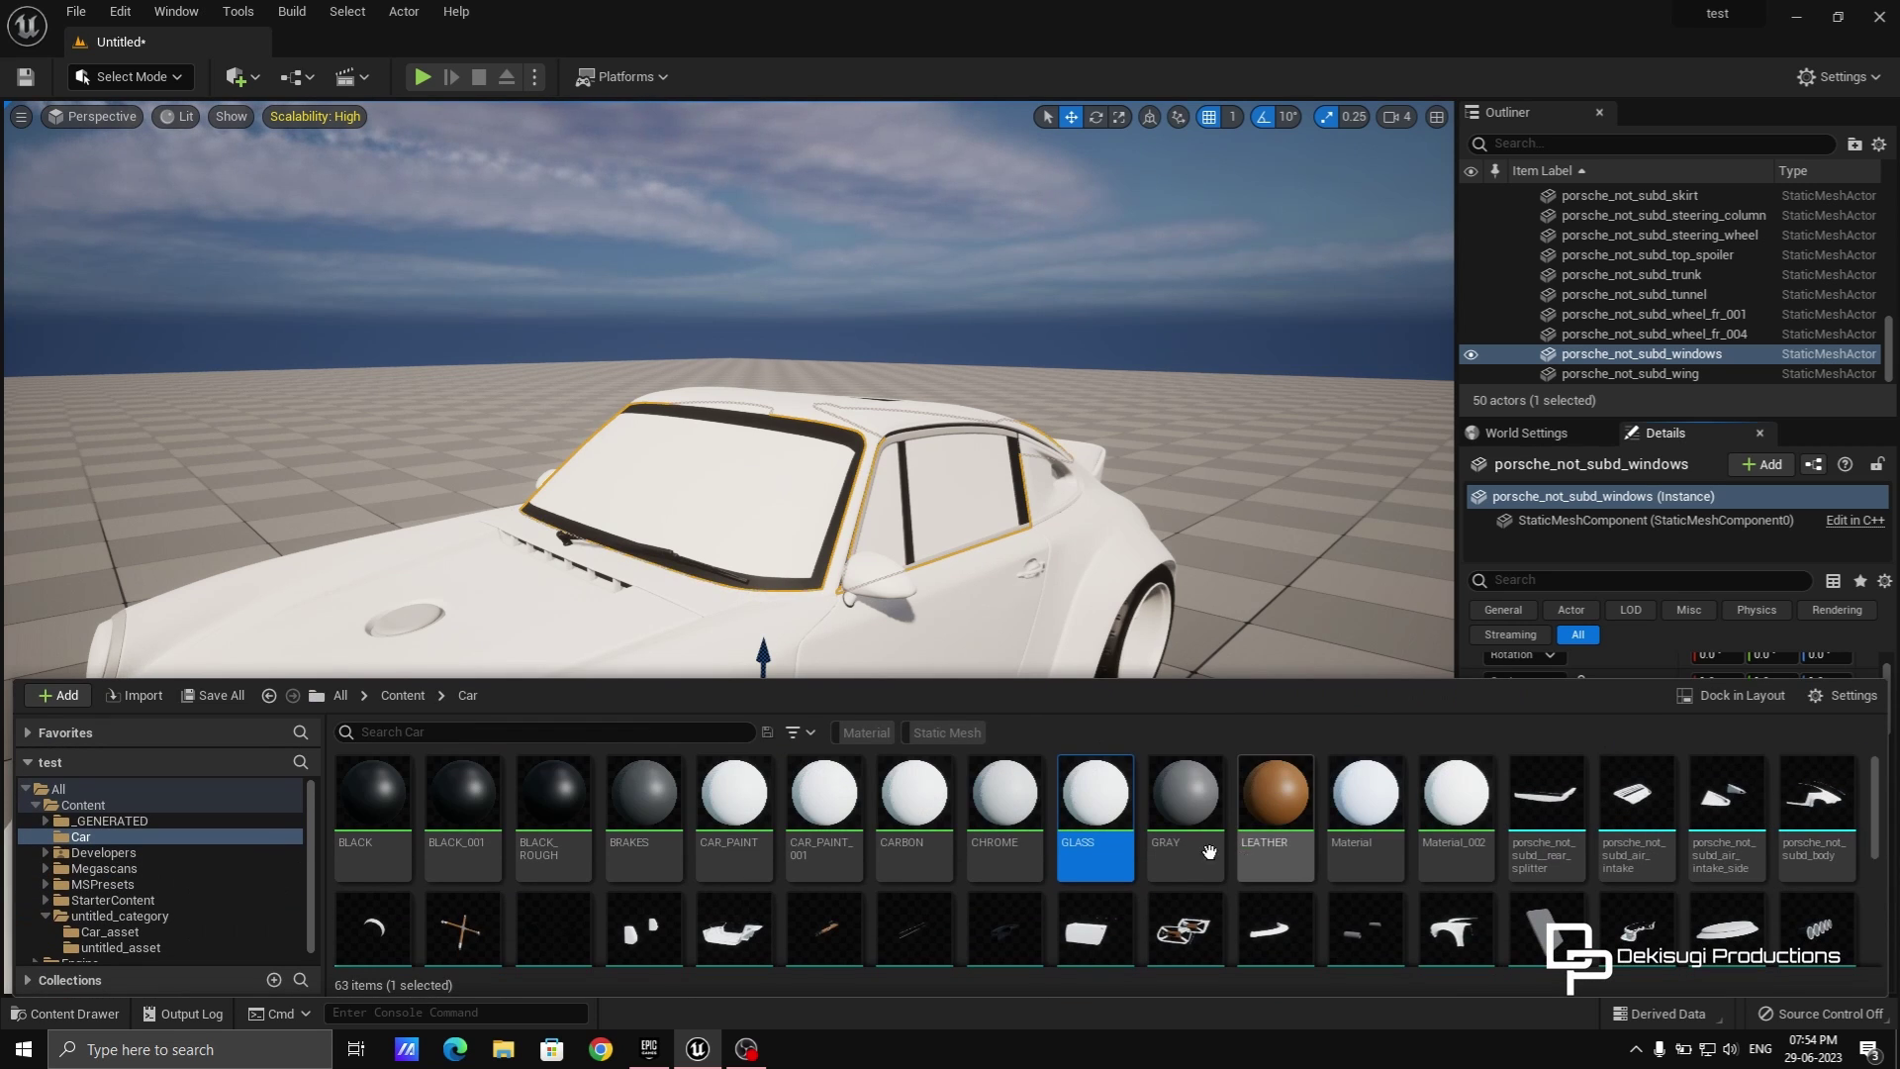
double_click(1098, 821)
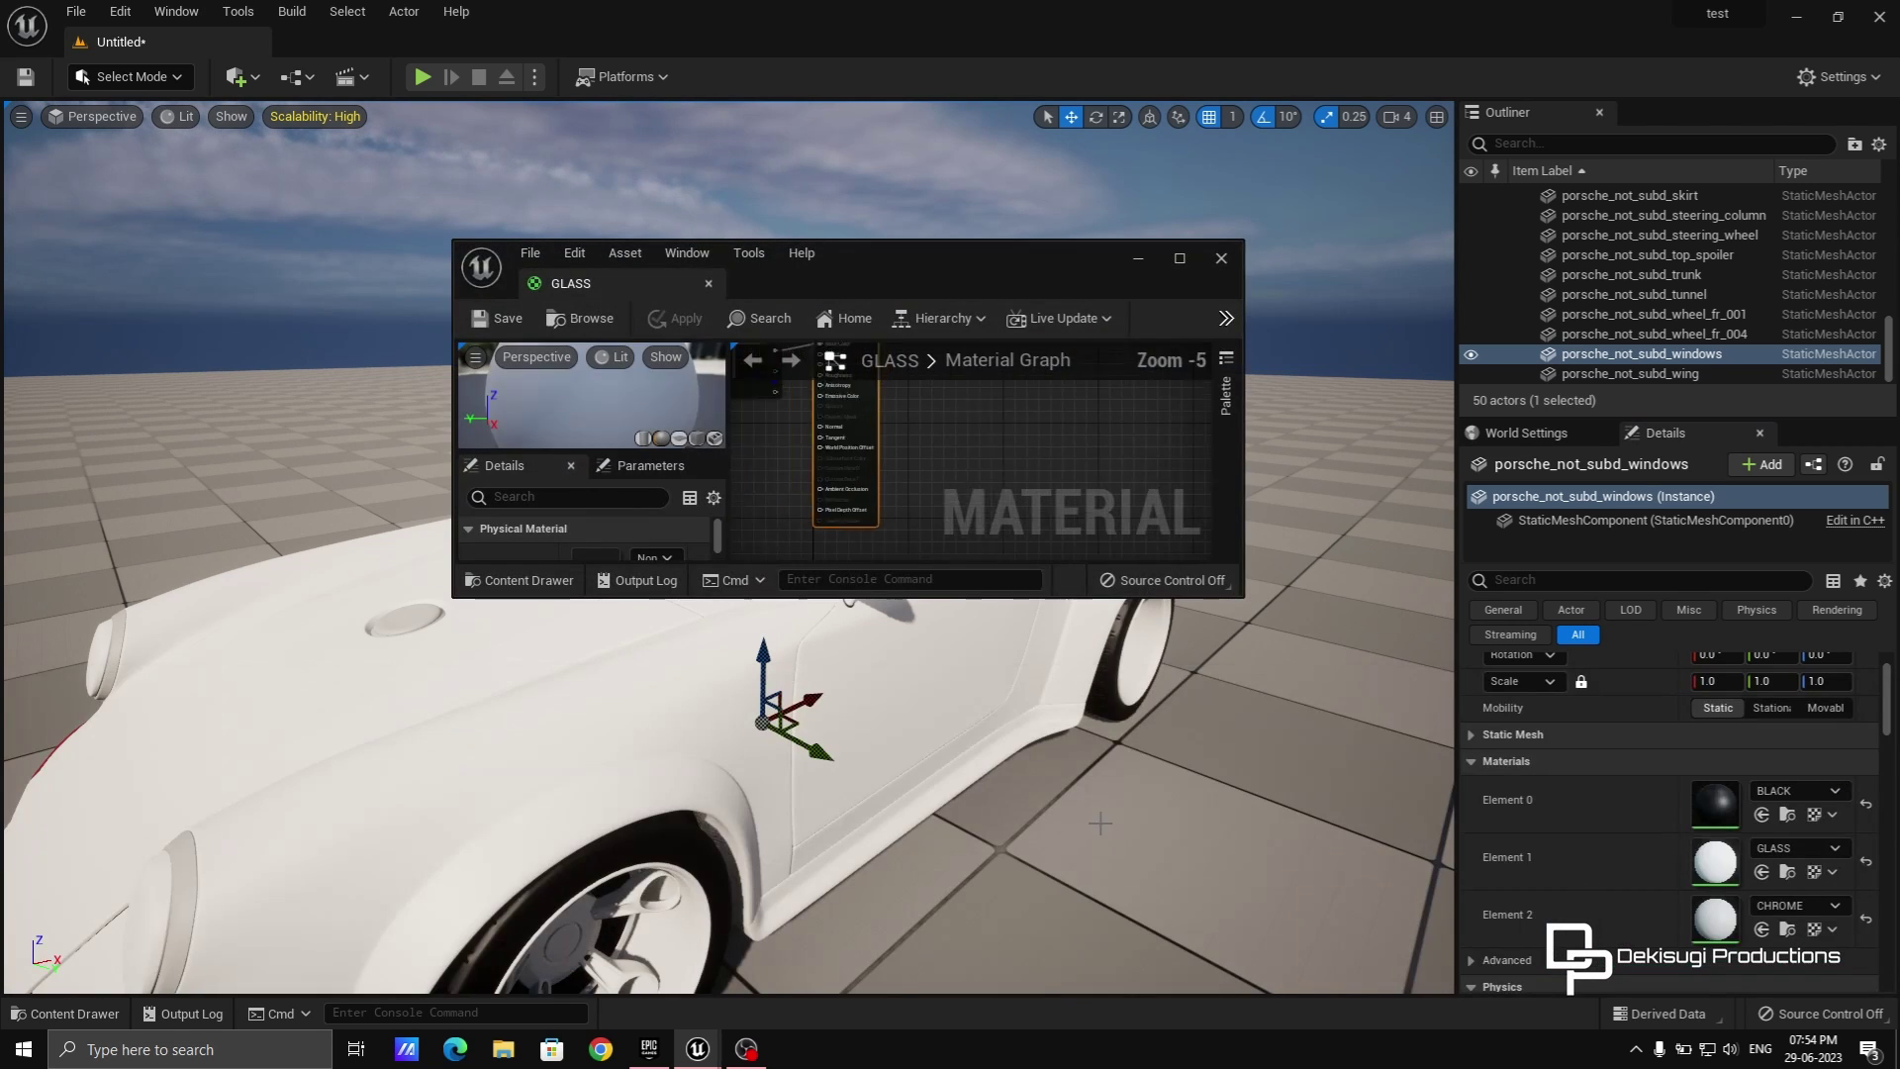
left_click(1180, 258)
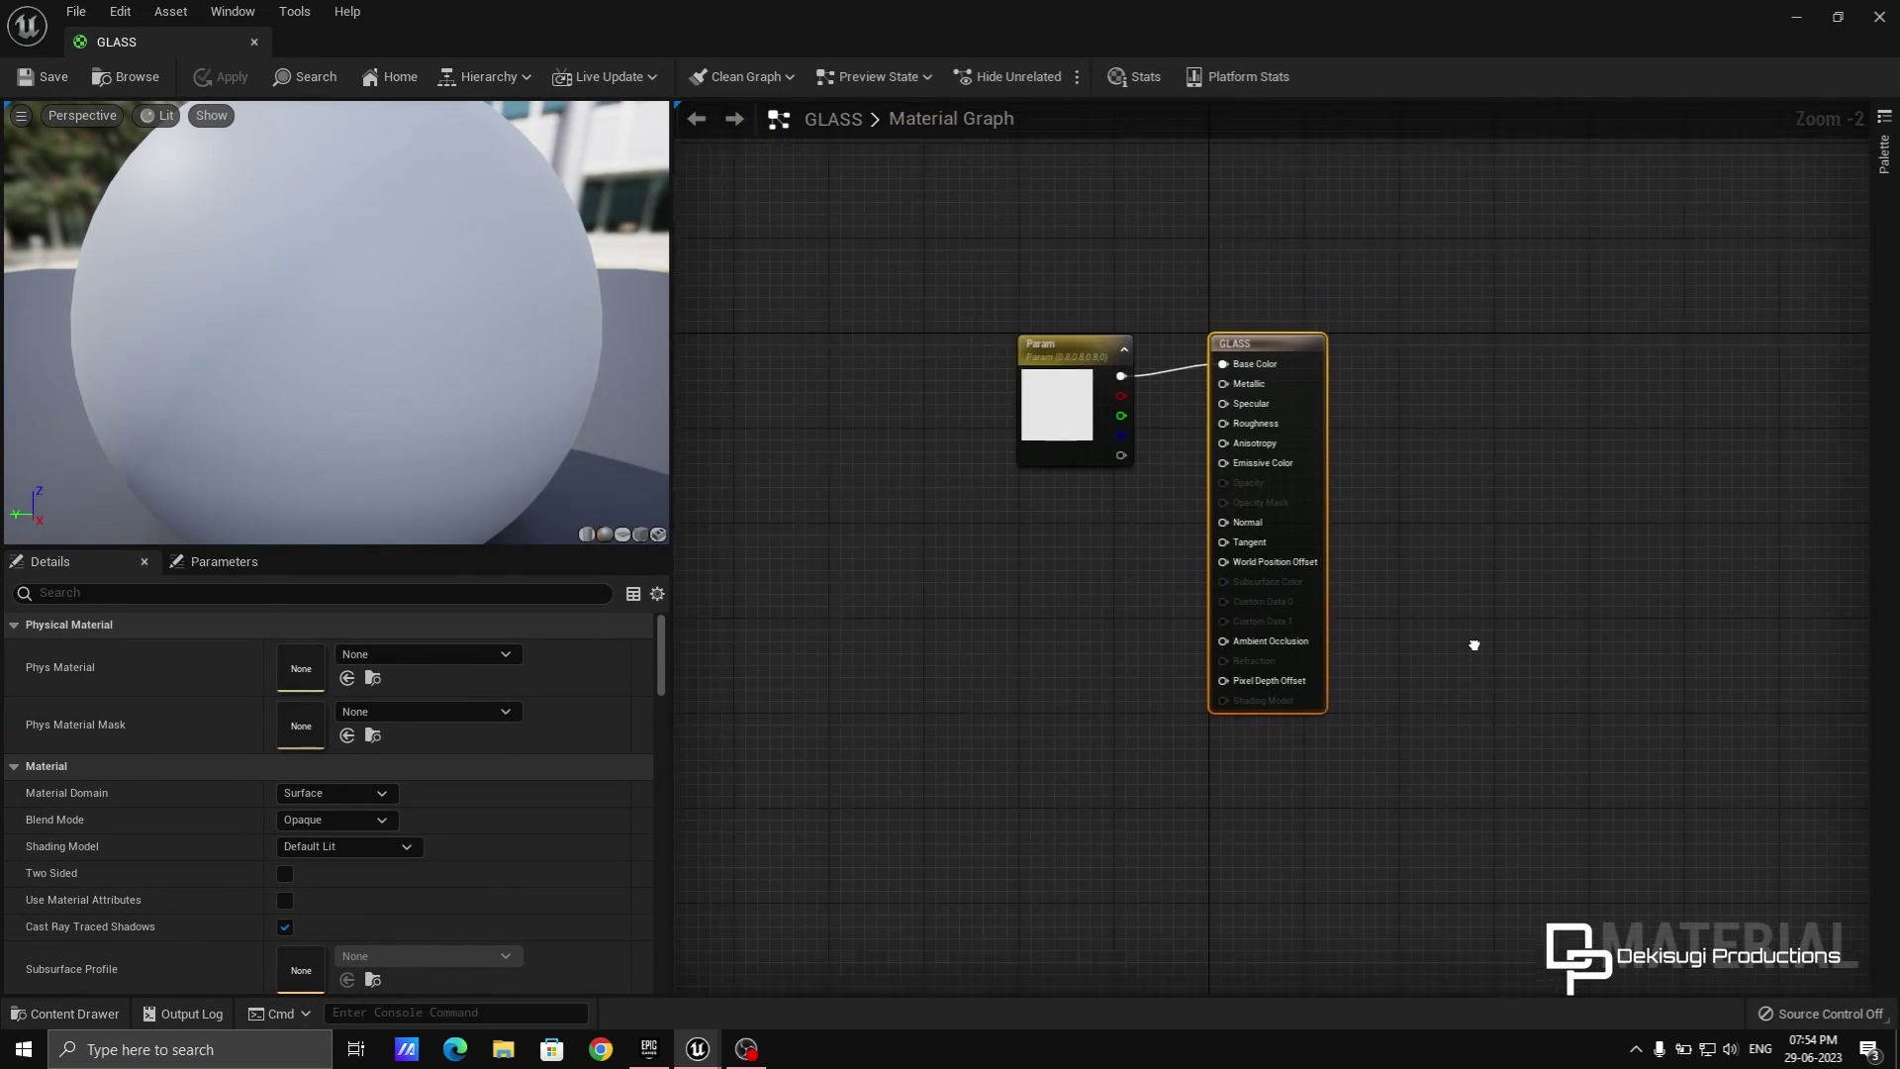
Move the Param node farther from the GLASS output node and darken its default color to a value of about 0.24.
left_click_drag(1144, 527, 955, 418)
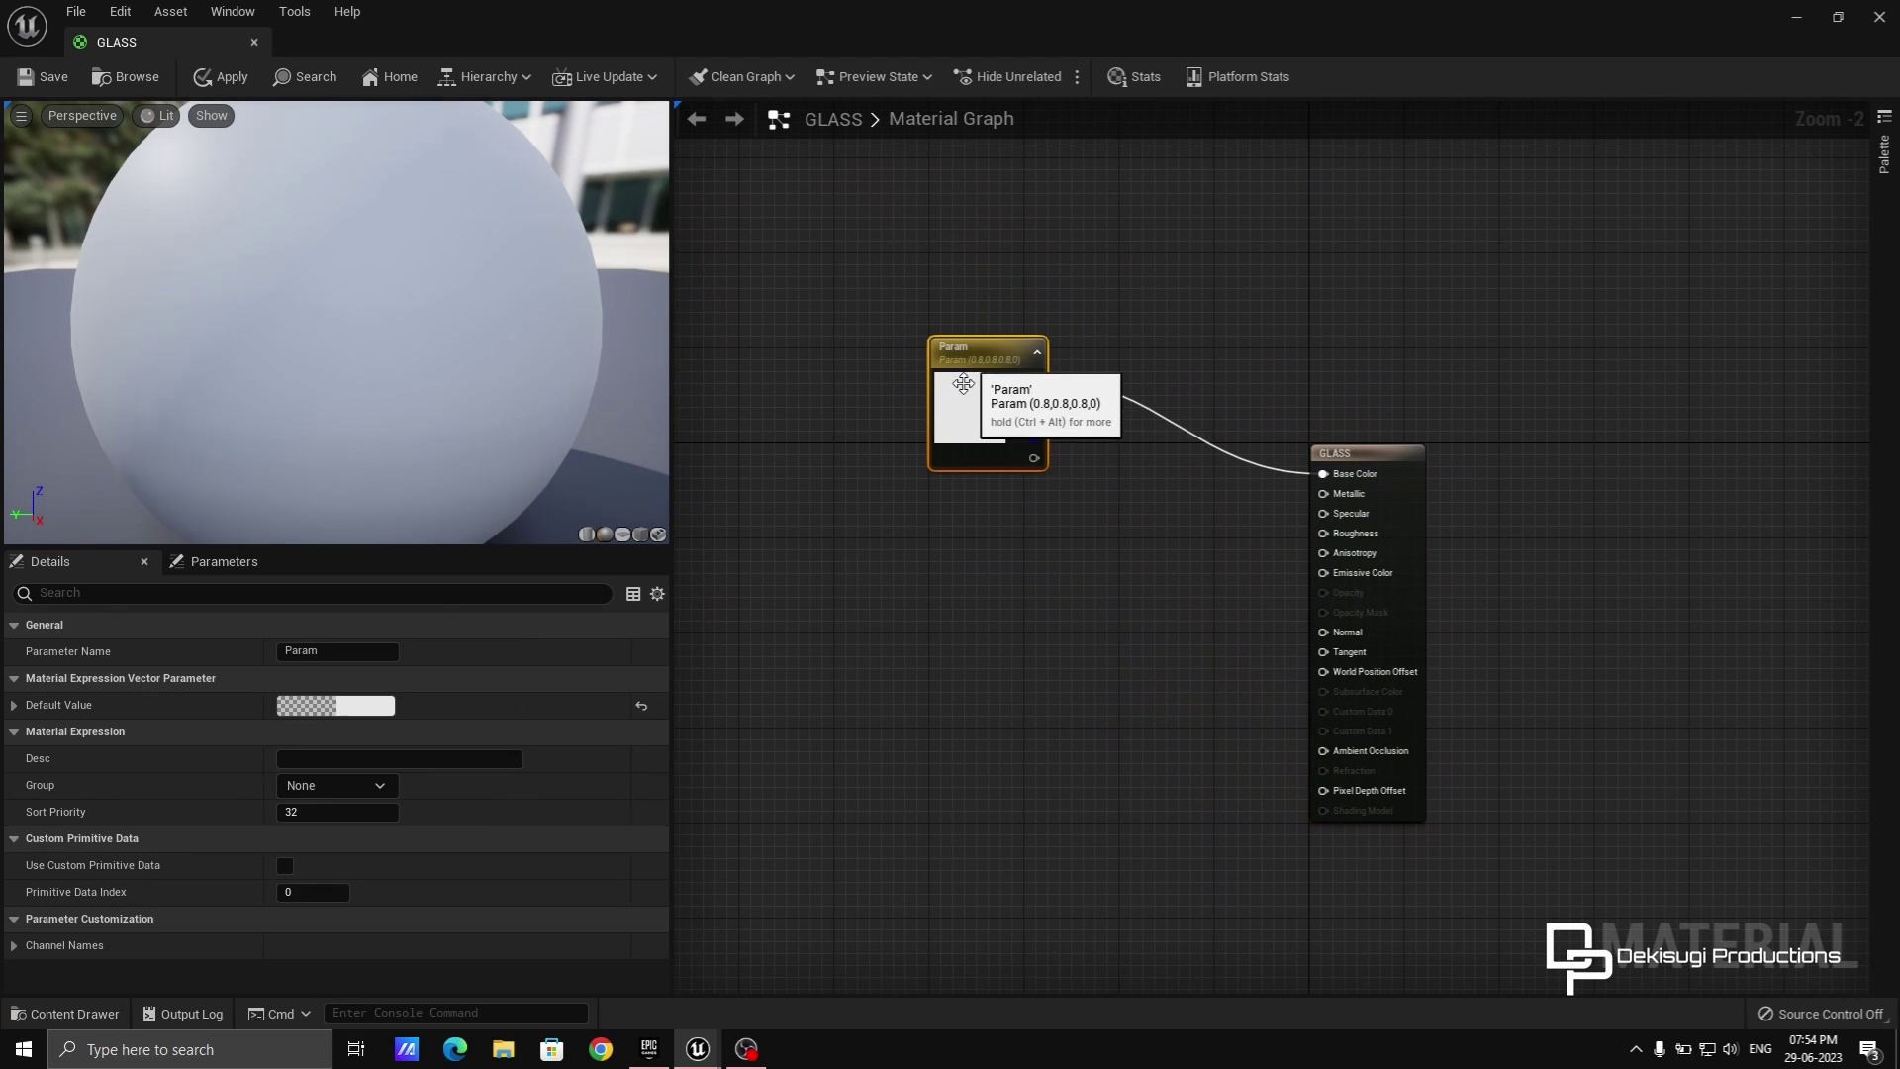
double_click(955, 418)
left_click_drag(1245, 566, 1257, 630)
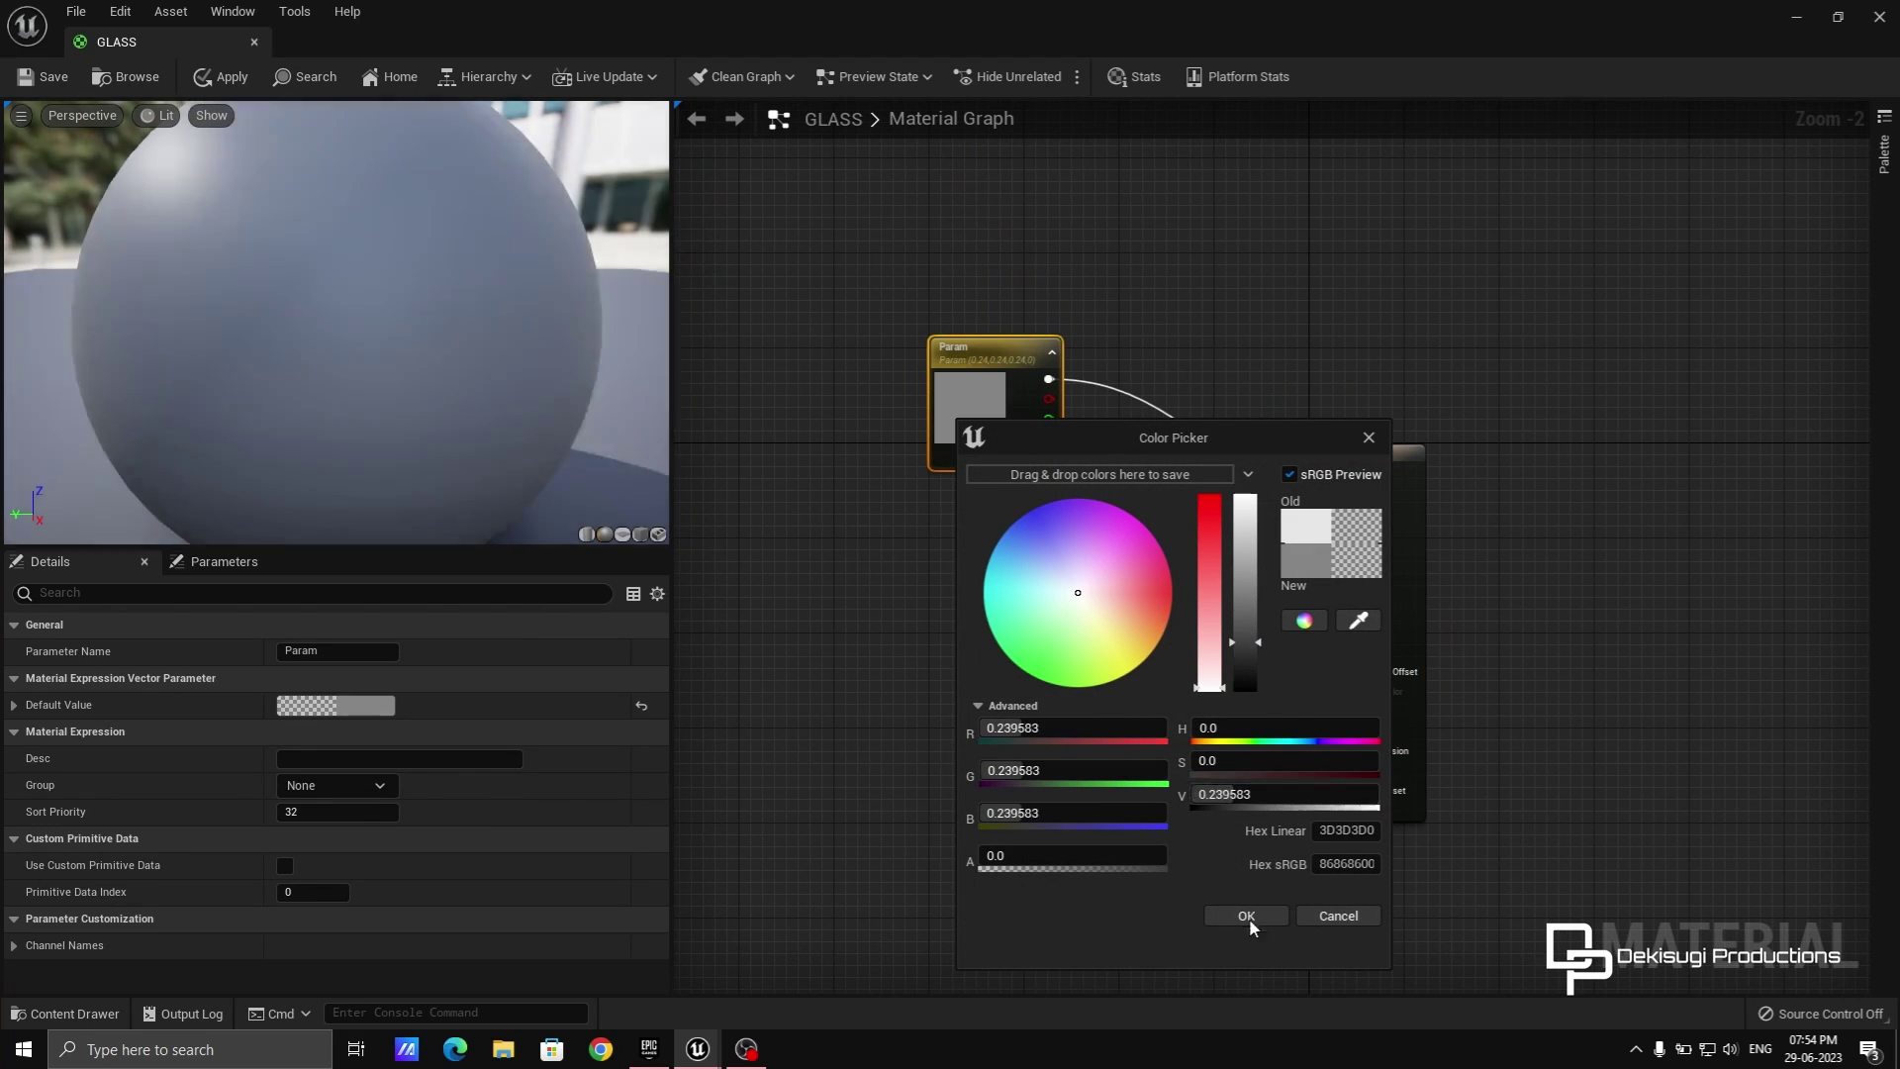
left_click(1247, 915)
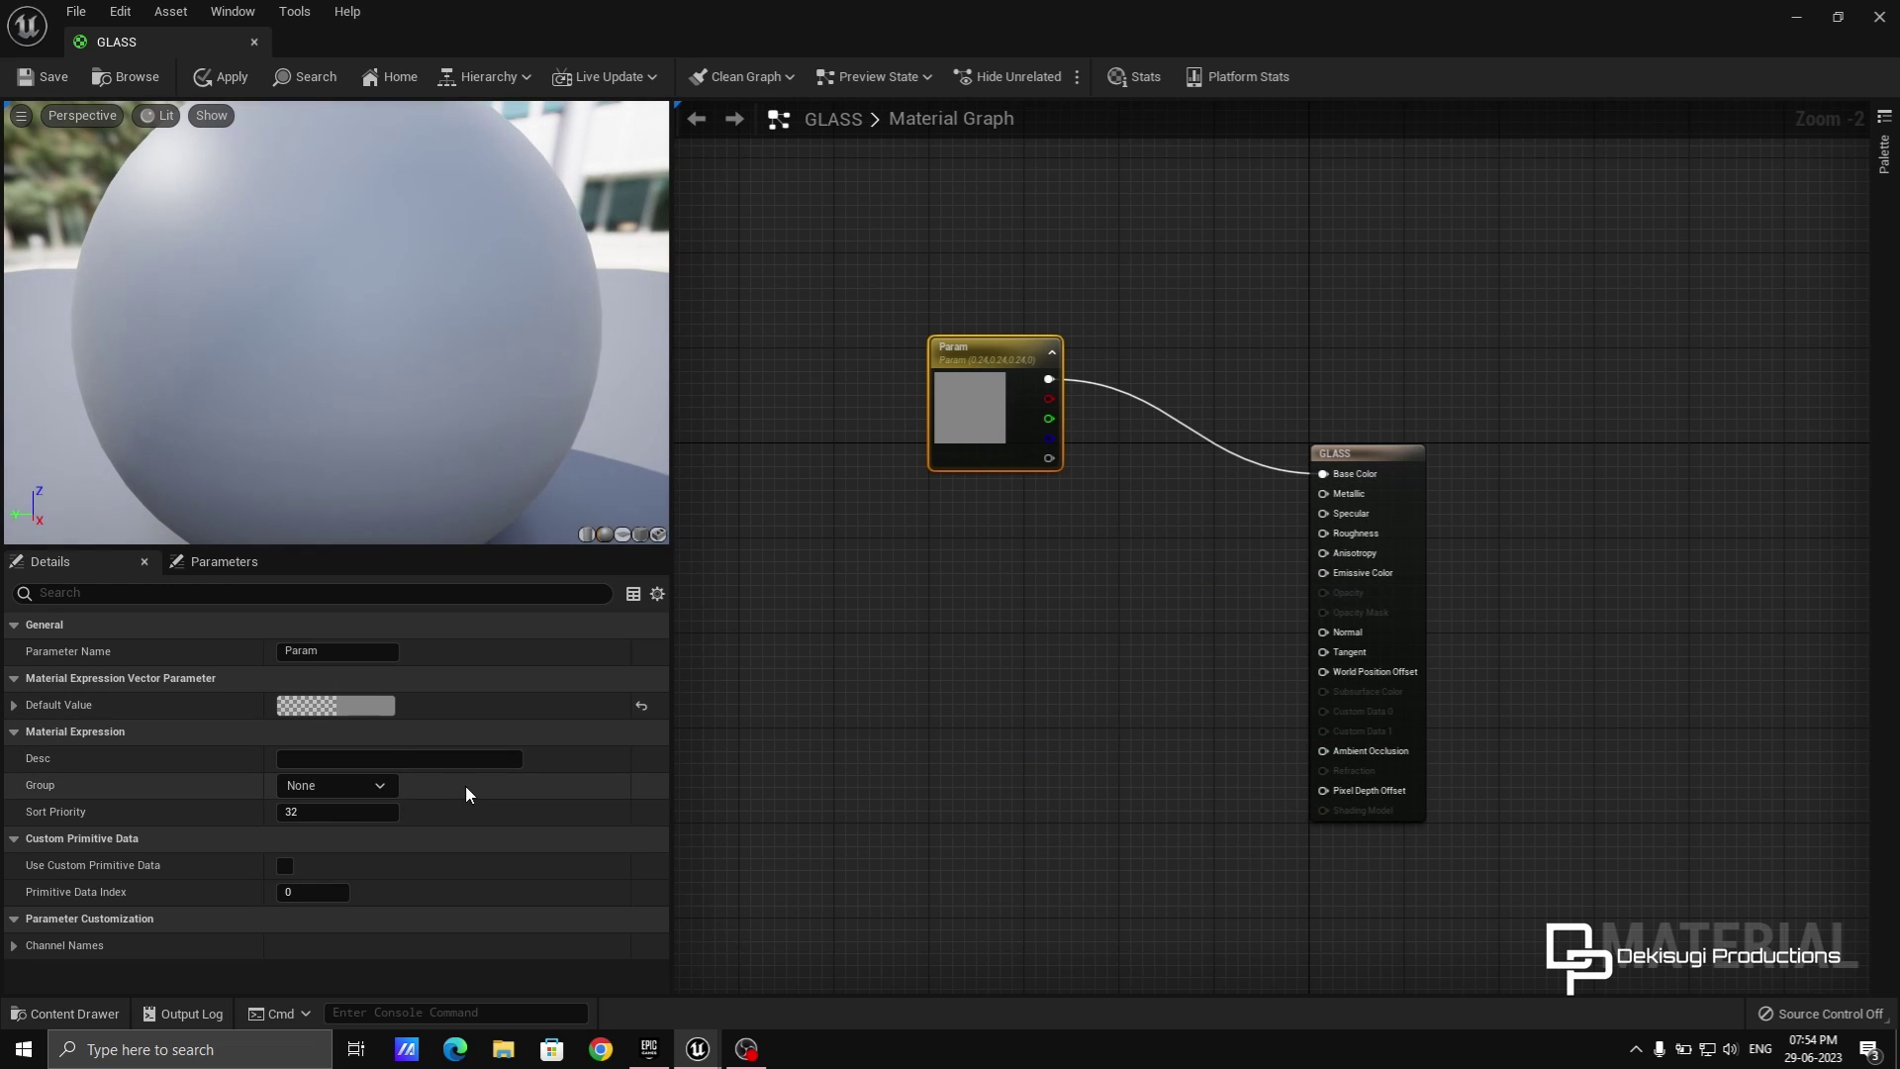
Set the GLASS material's blend mode to Translucent and its translucency lighting mode to Surface TranslucencyVolume.
left_click(1029, 646)
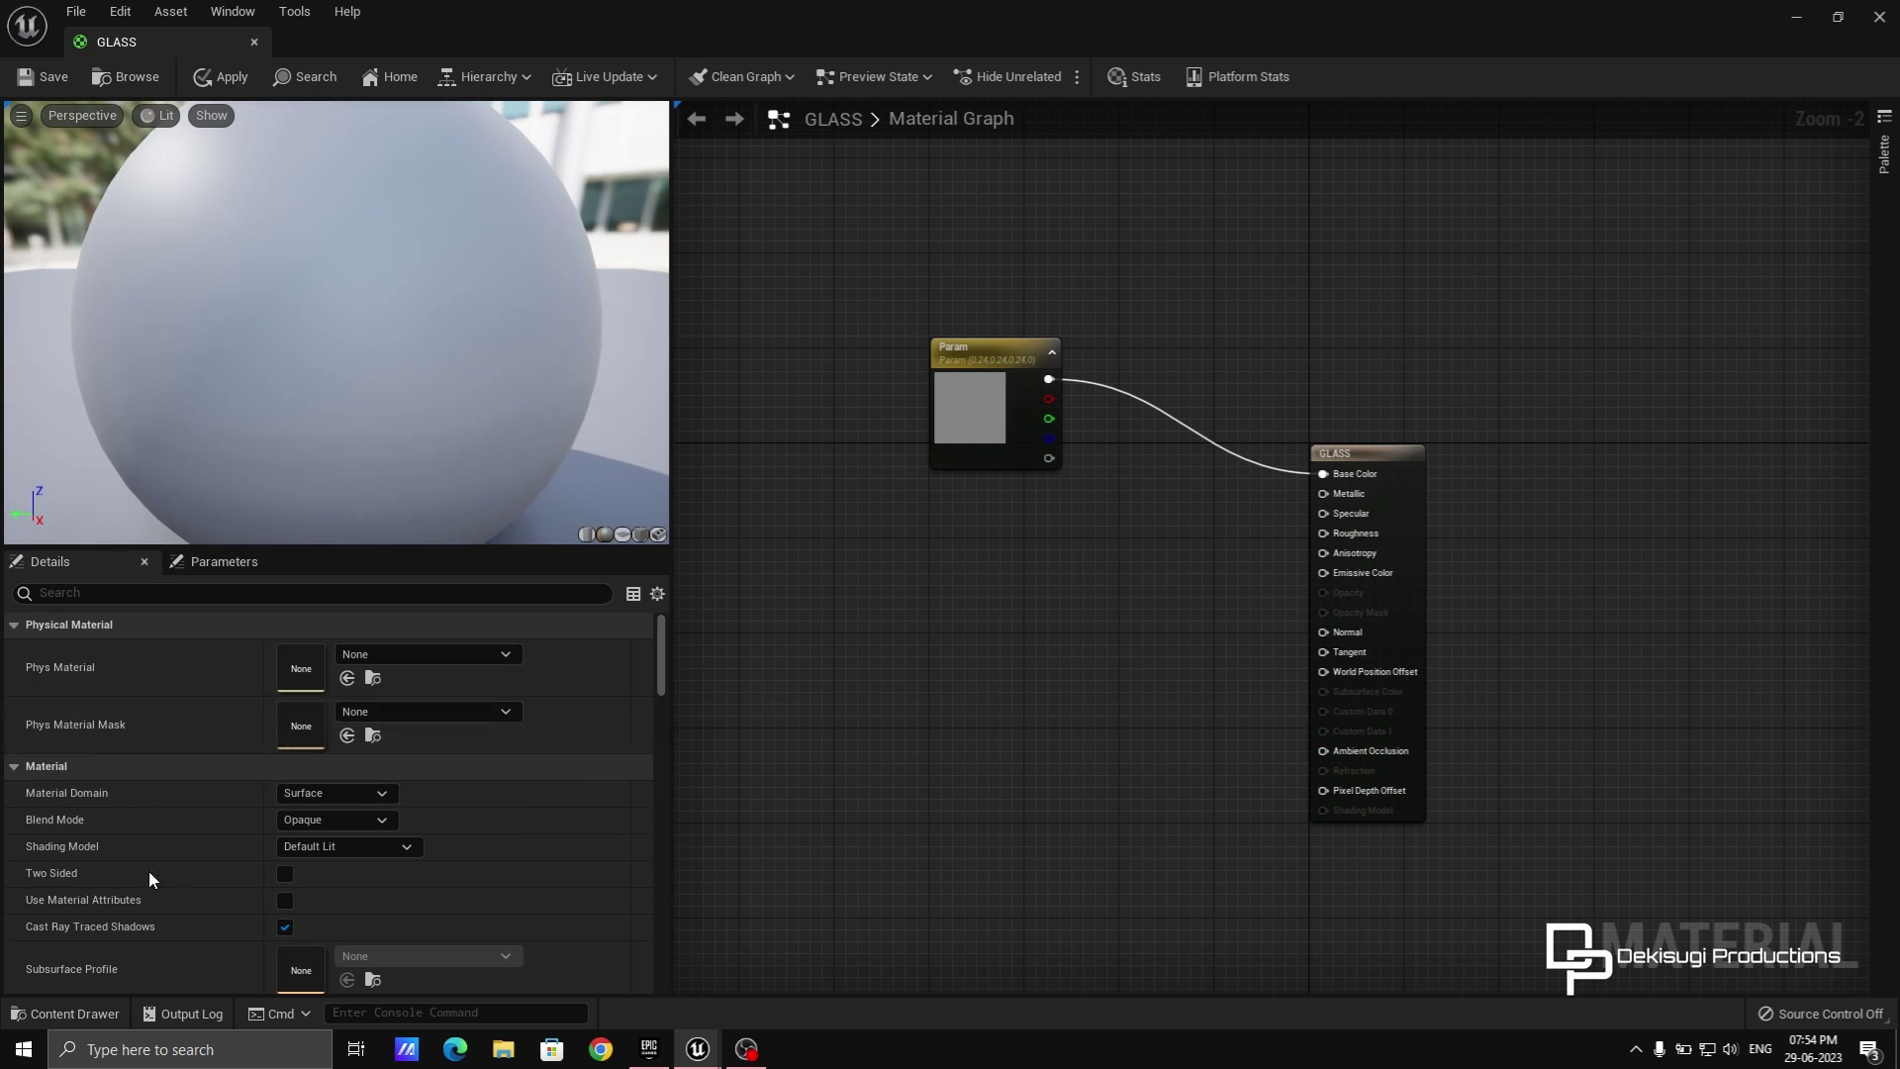
left_click(334, 819)
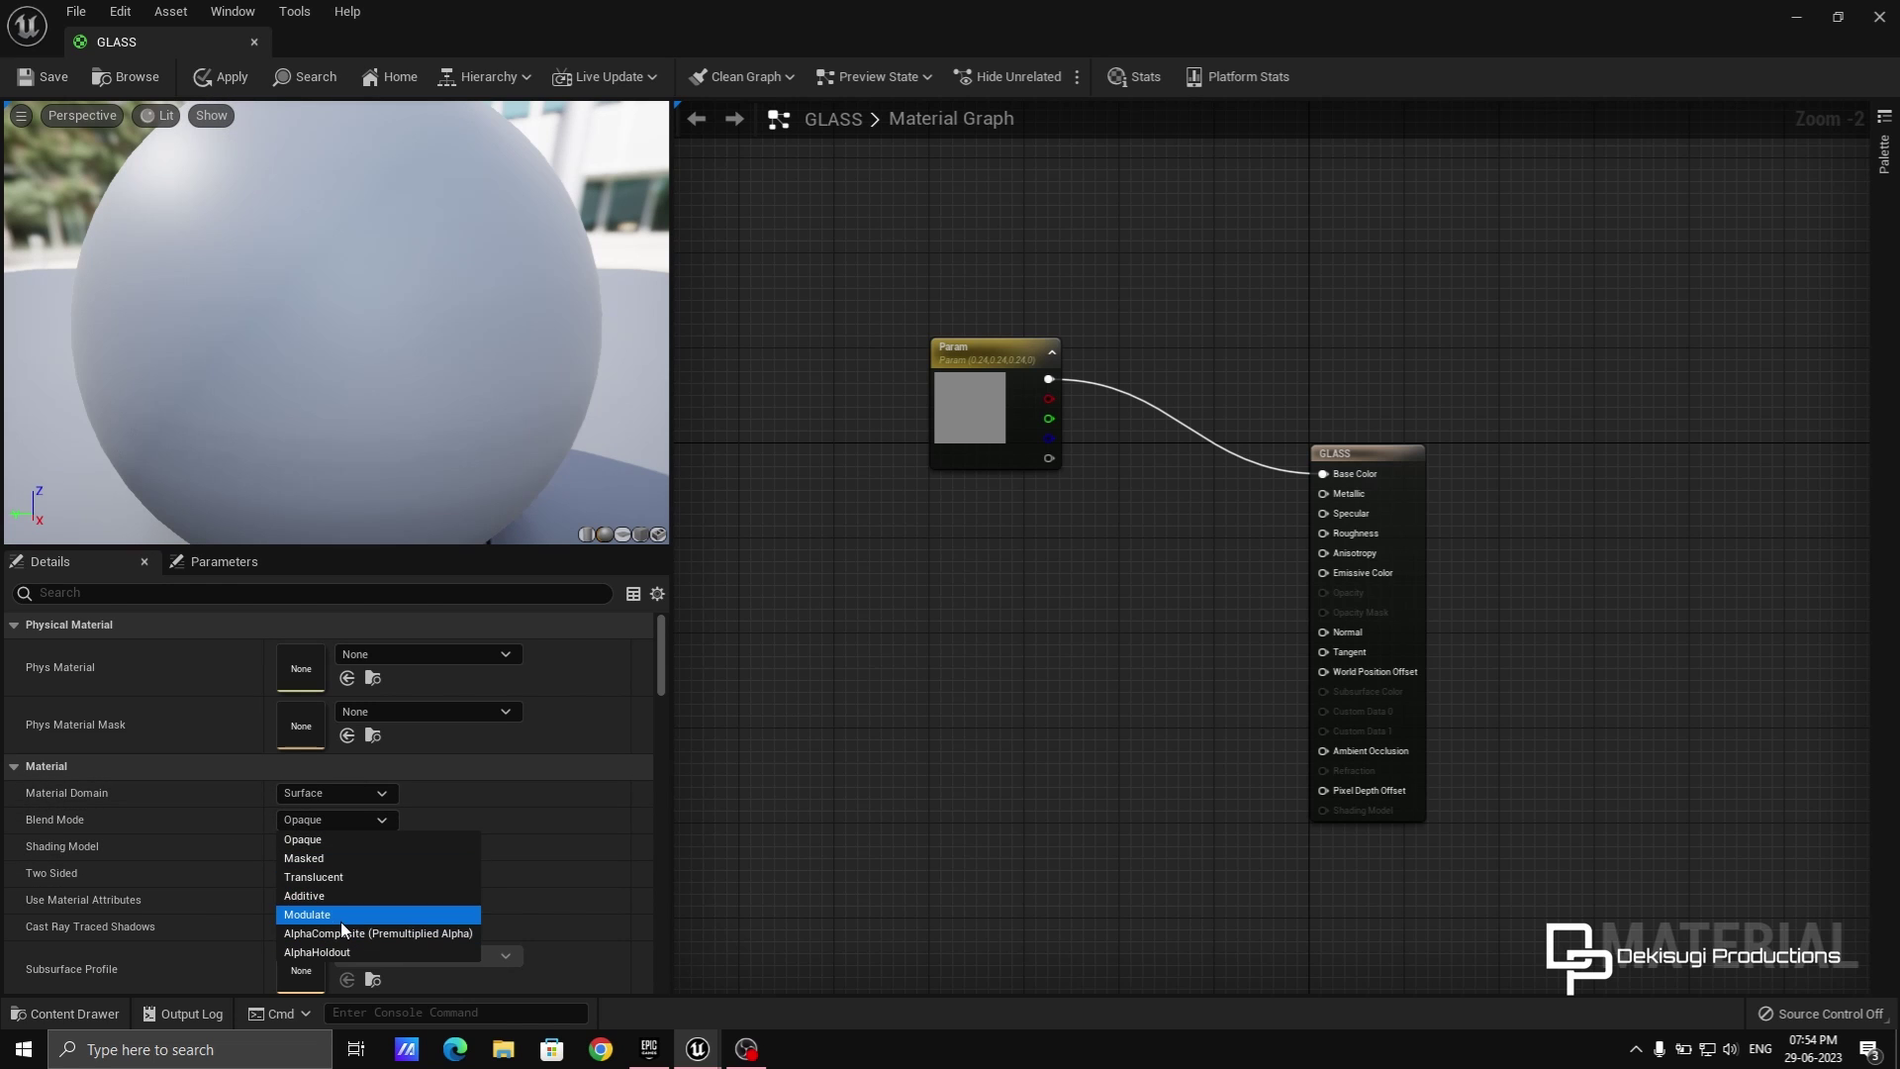
left_click(336, 875)
scroll(479, 853, "down", 2)
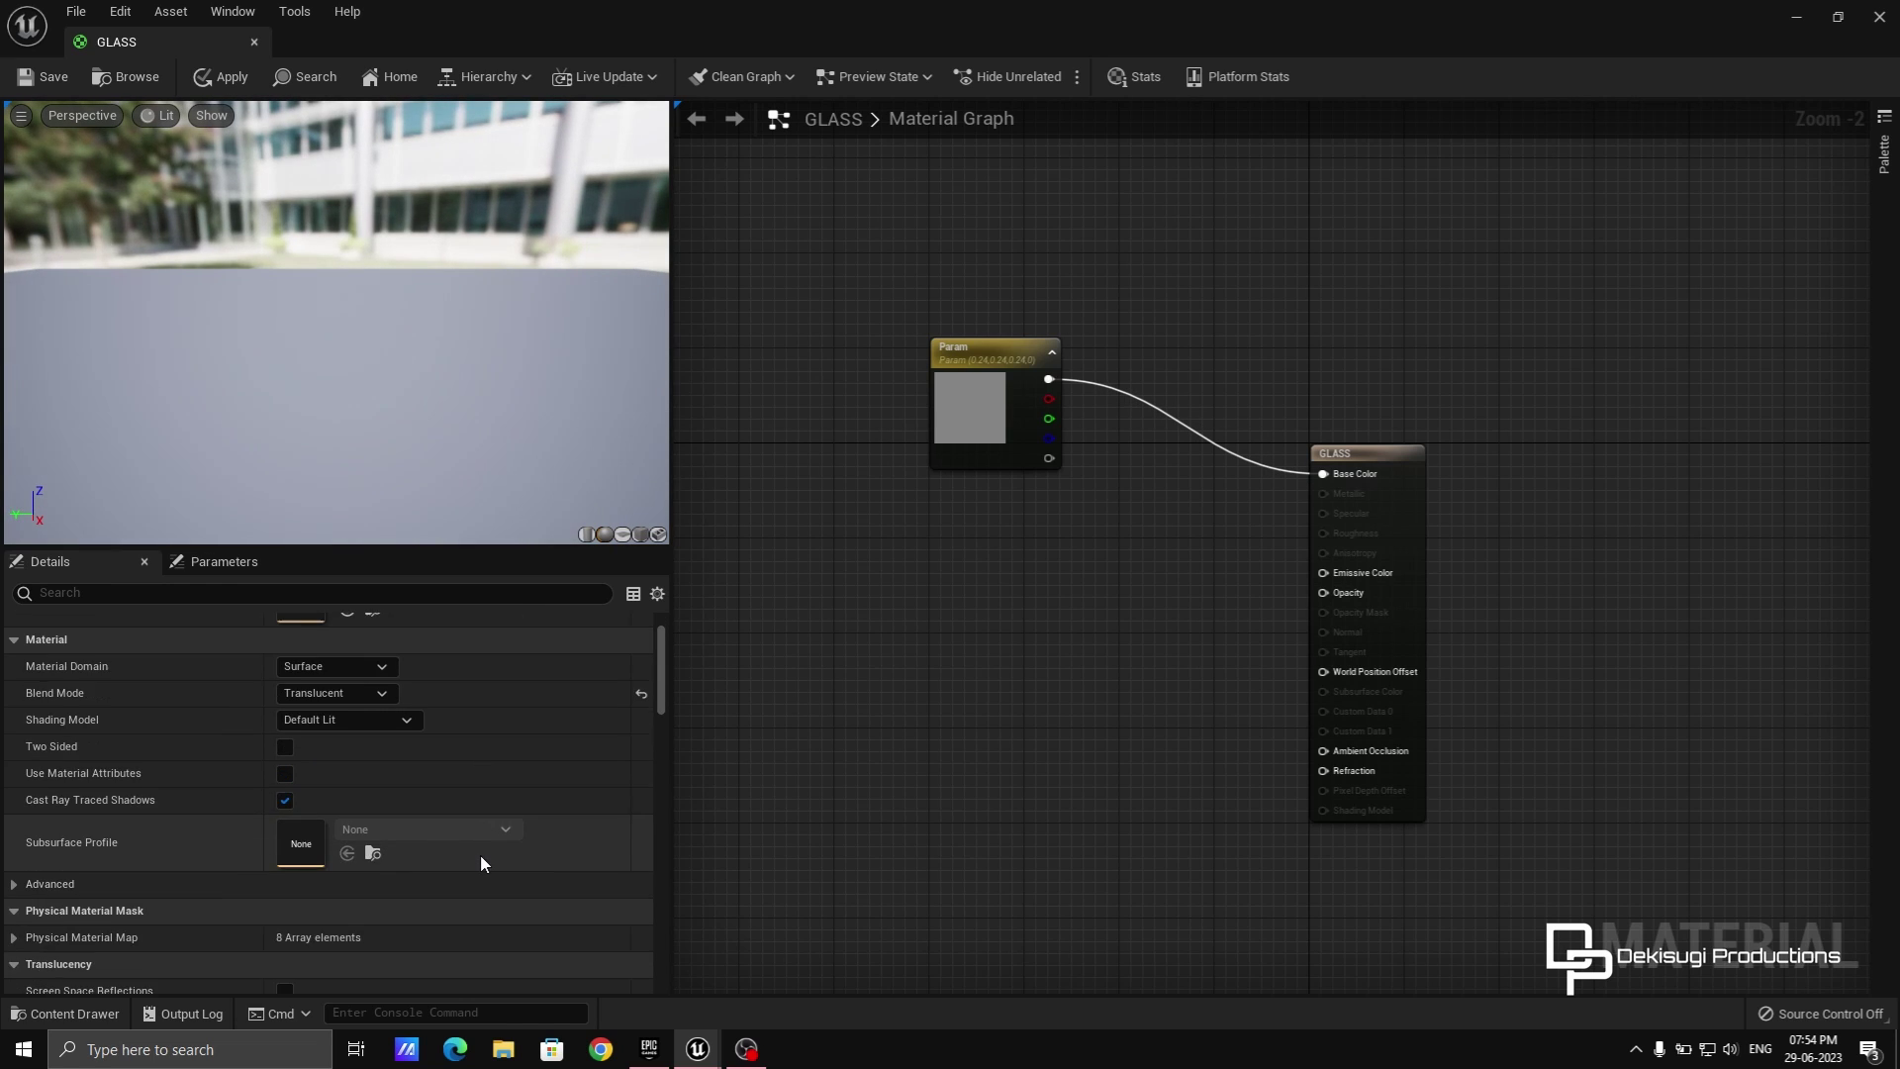
scroll(479, 853, "down", 5)
scroll(429, 759, "up", 2)
left_click(377, 749)
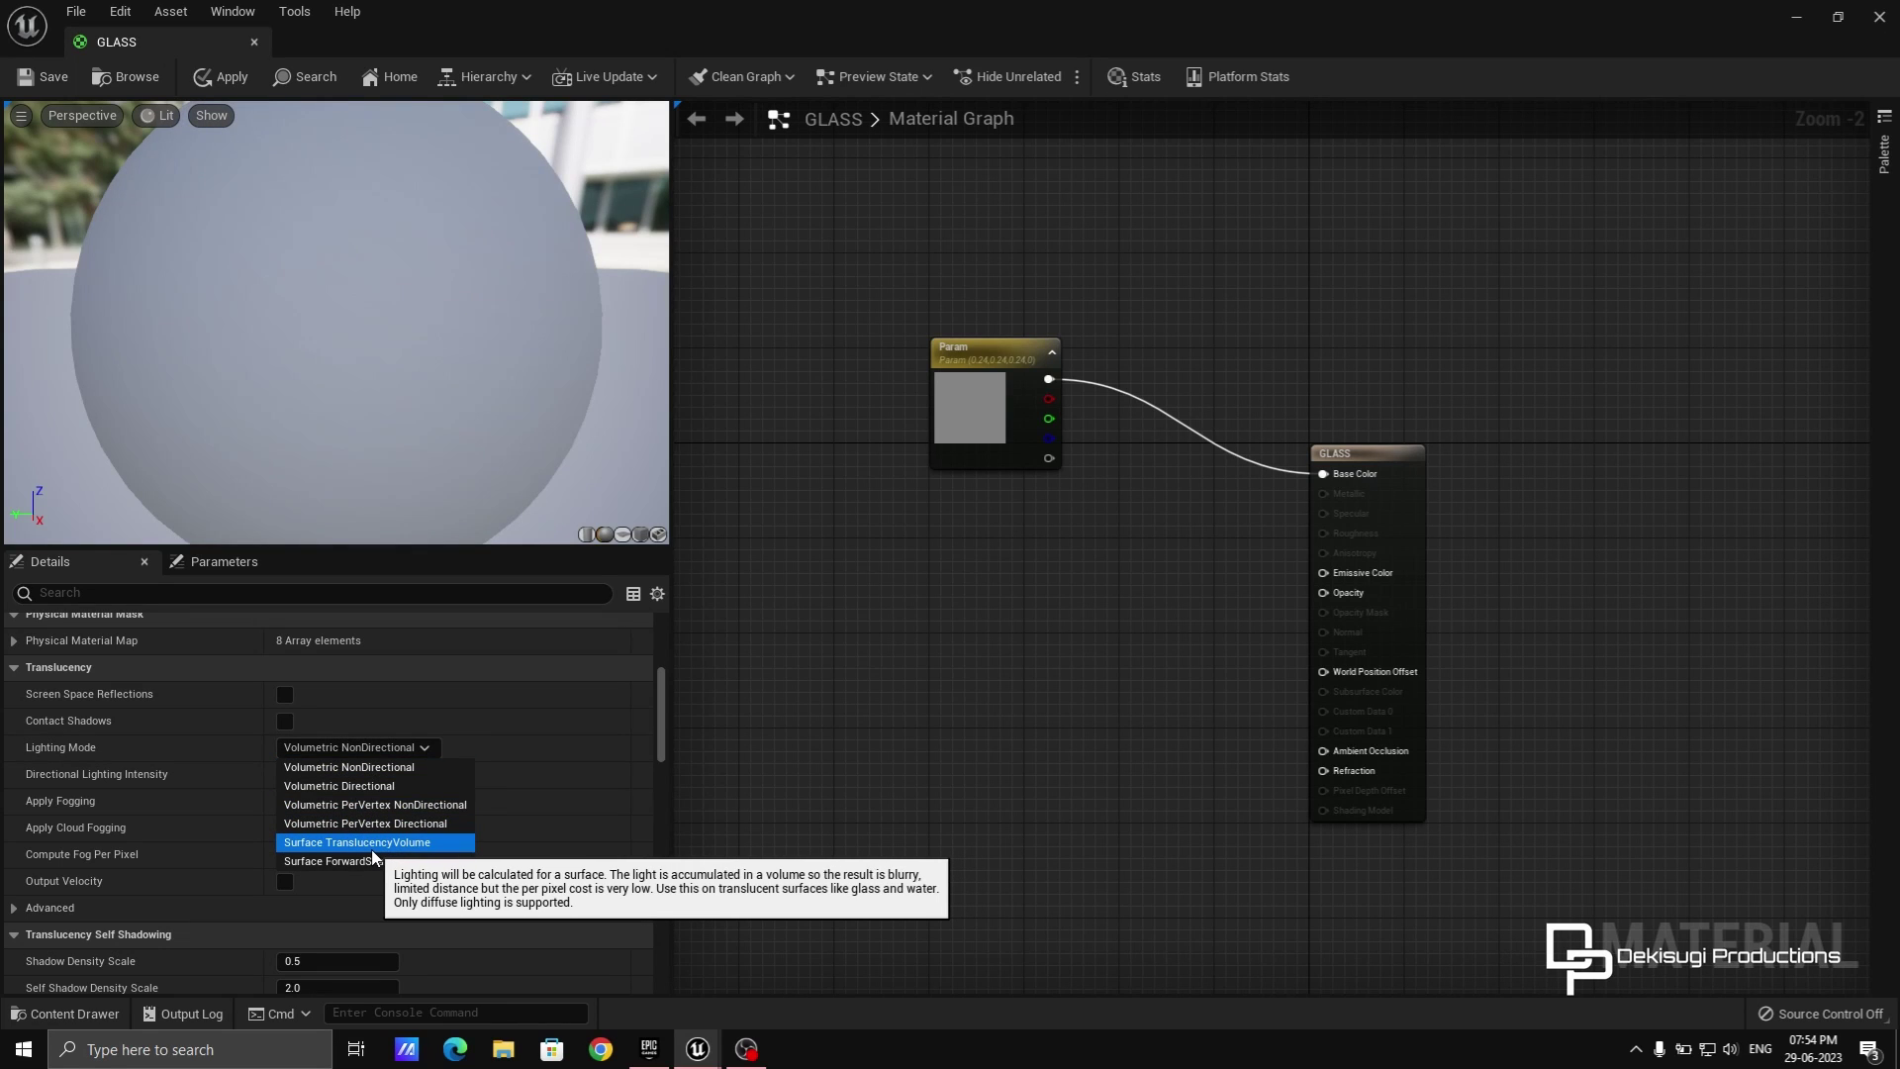
left_click(371, 847)
scroll(514, 781, "up", 5)
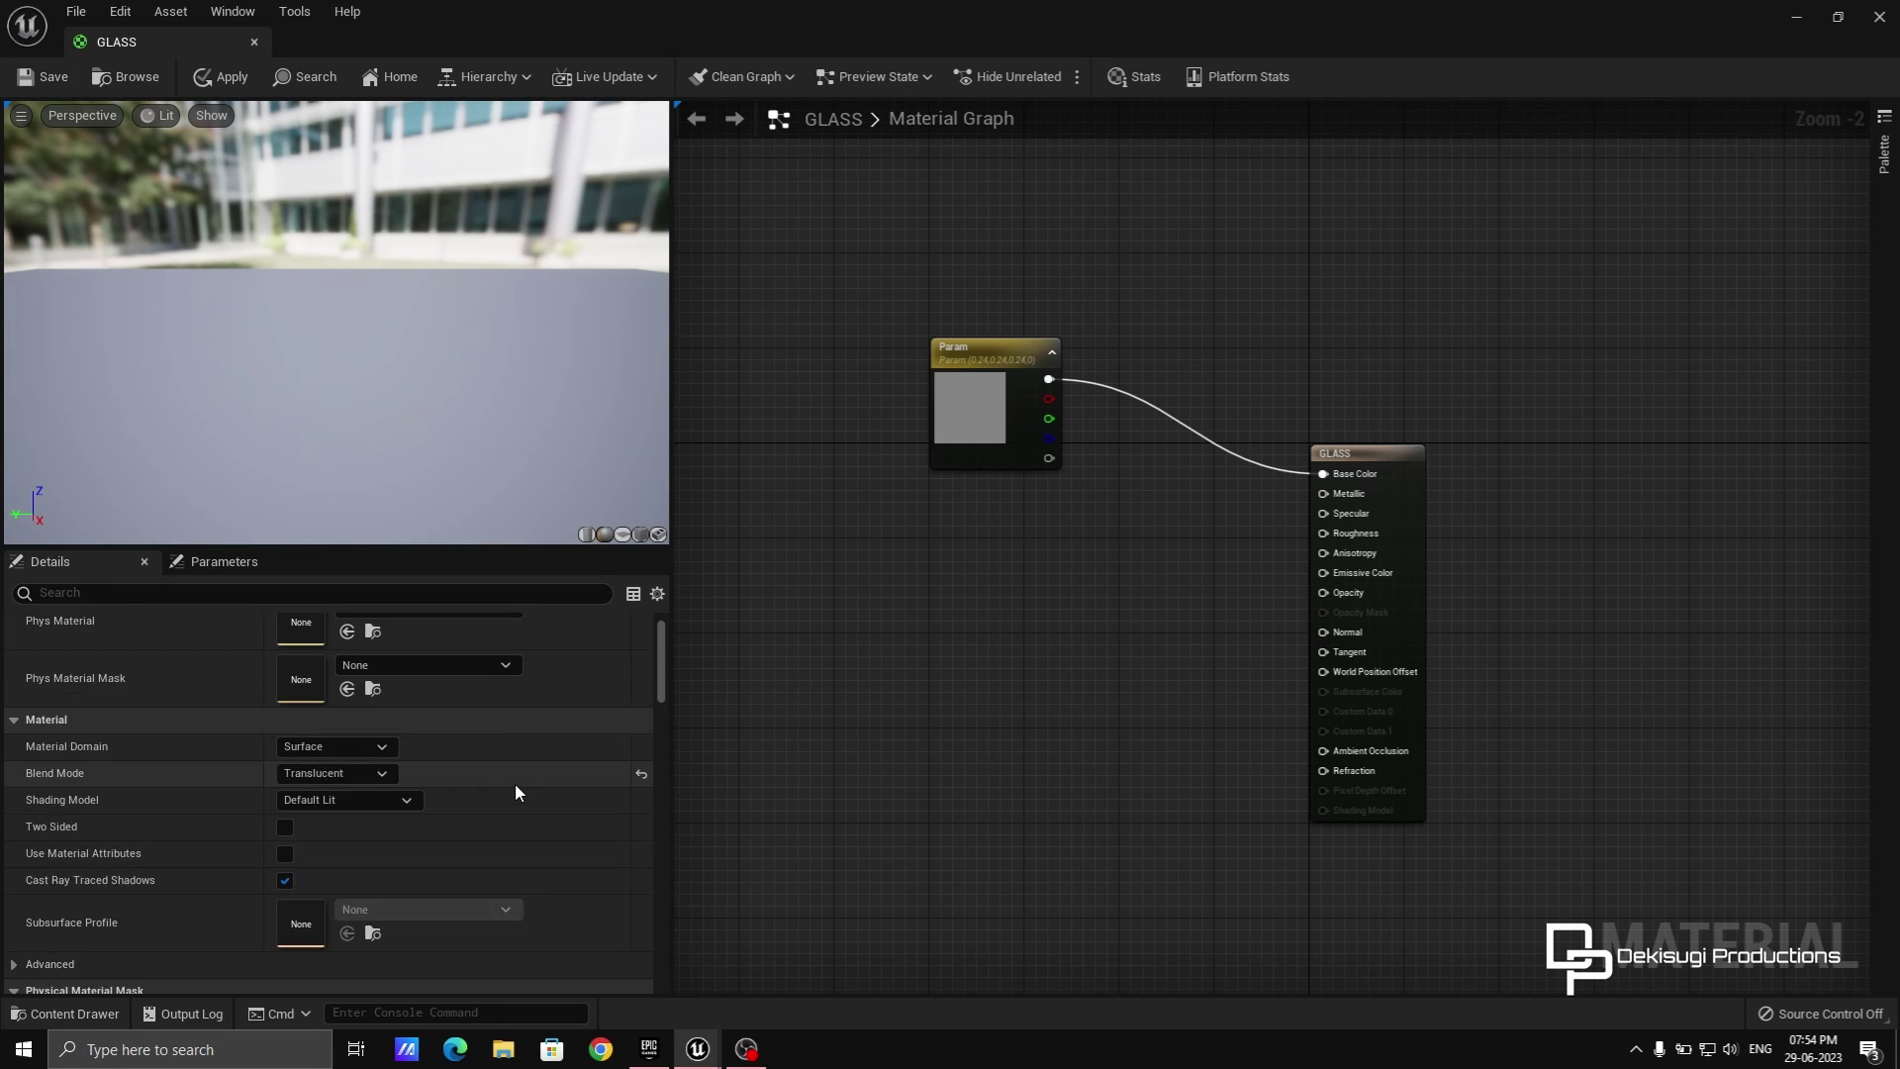
scroll(515, 782, "up", 1)
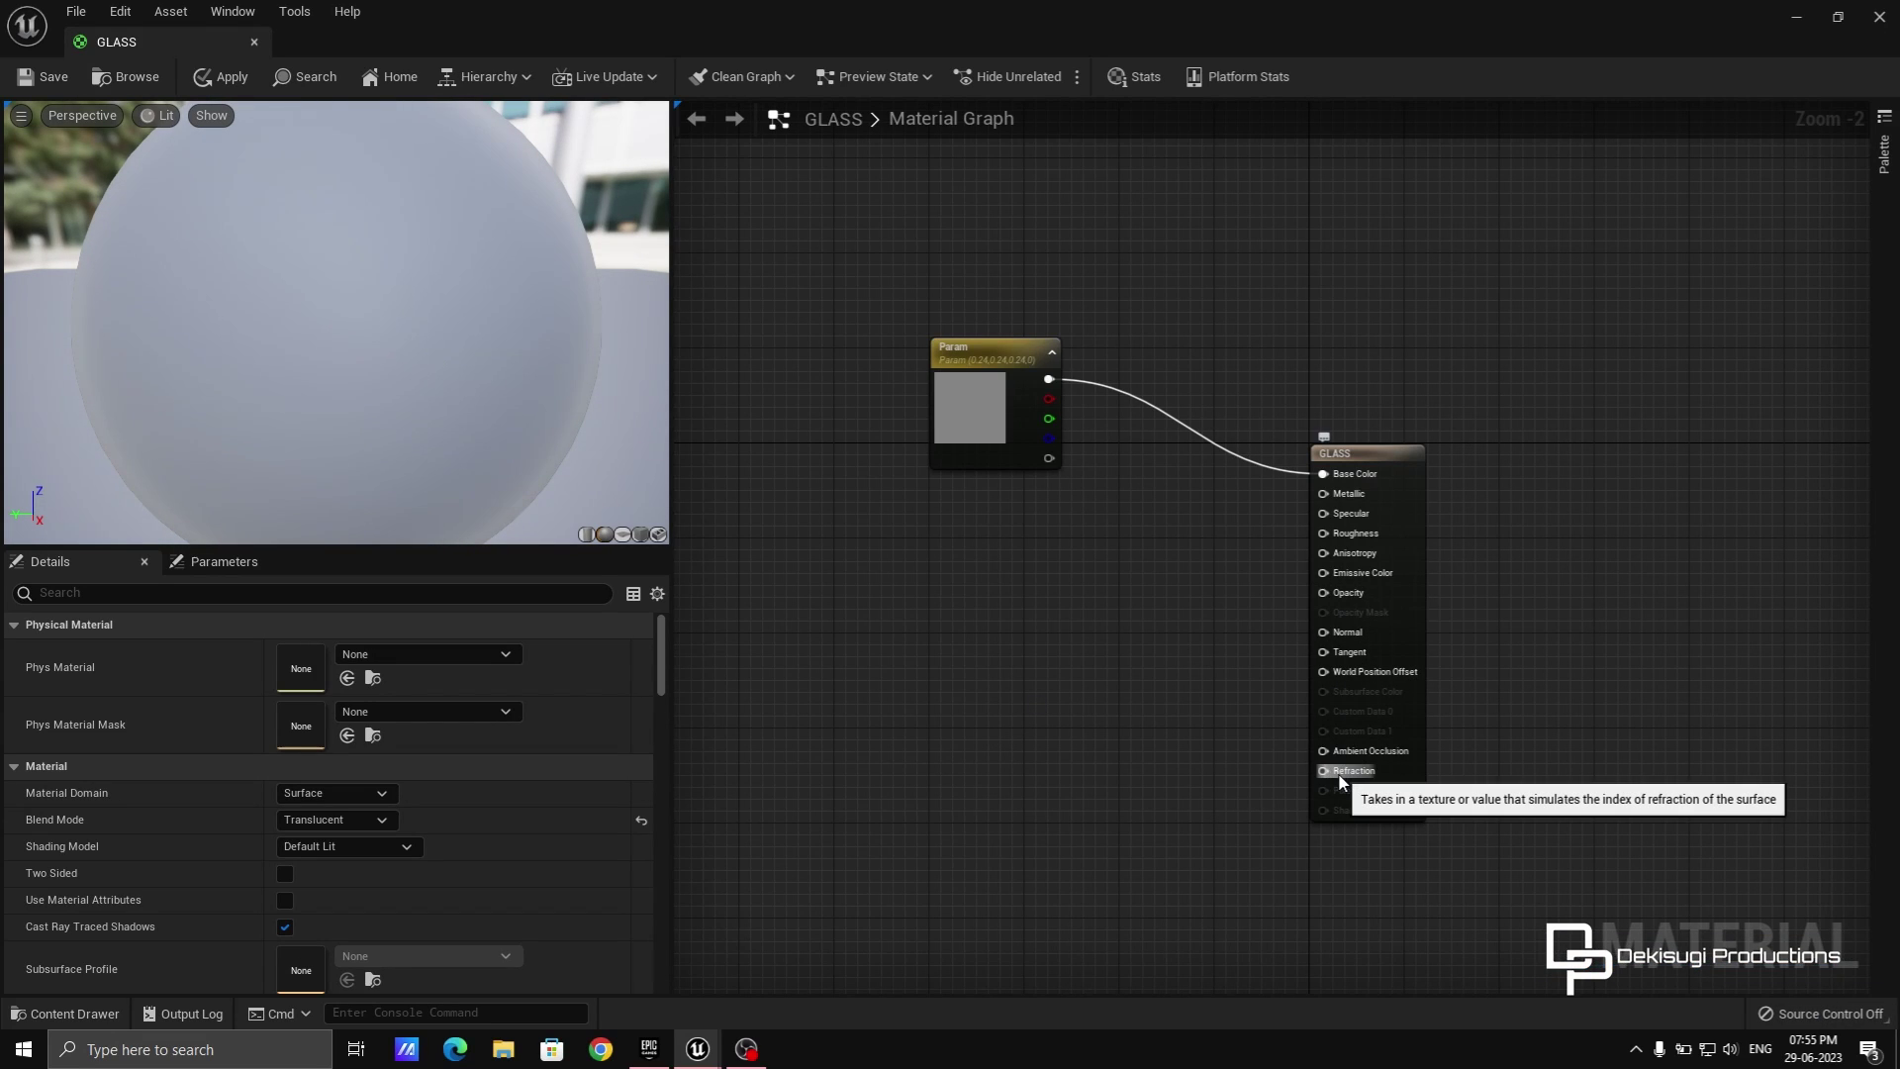
Add three Constant nodes to the material graph and stack them below the Param node.
left_click(1078, 562)
left_click(1096, 640)
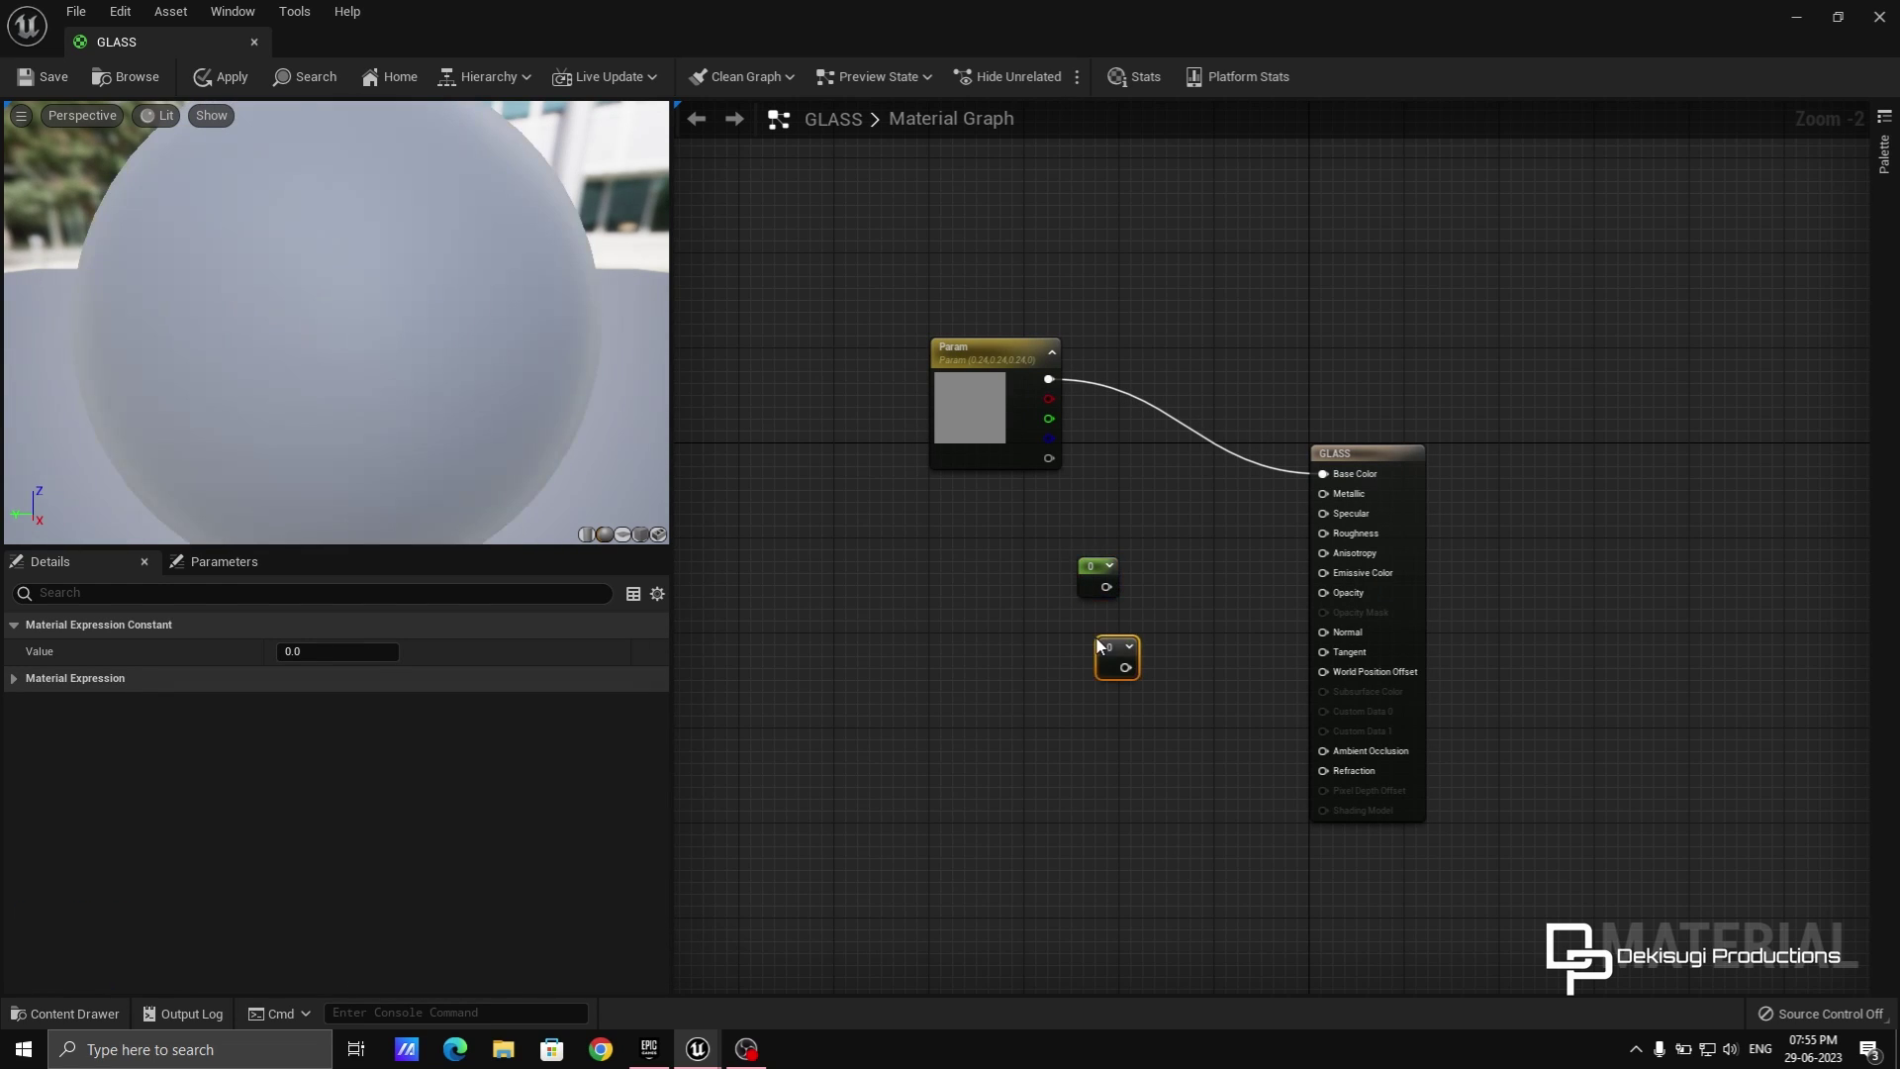
left_click(1118, 723)
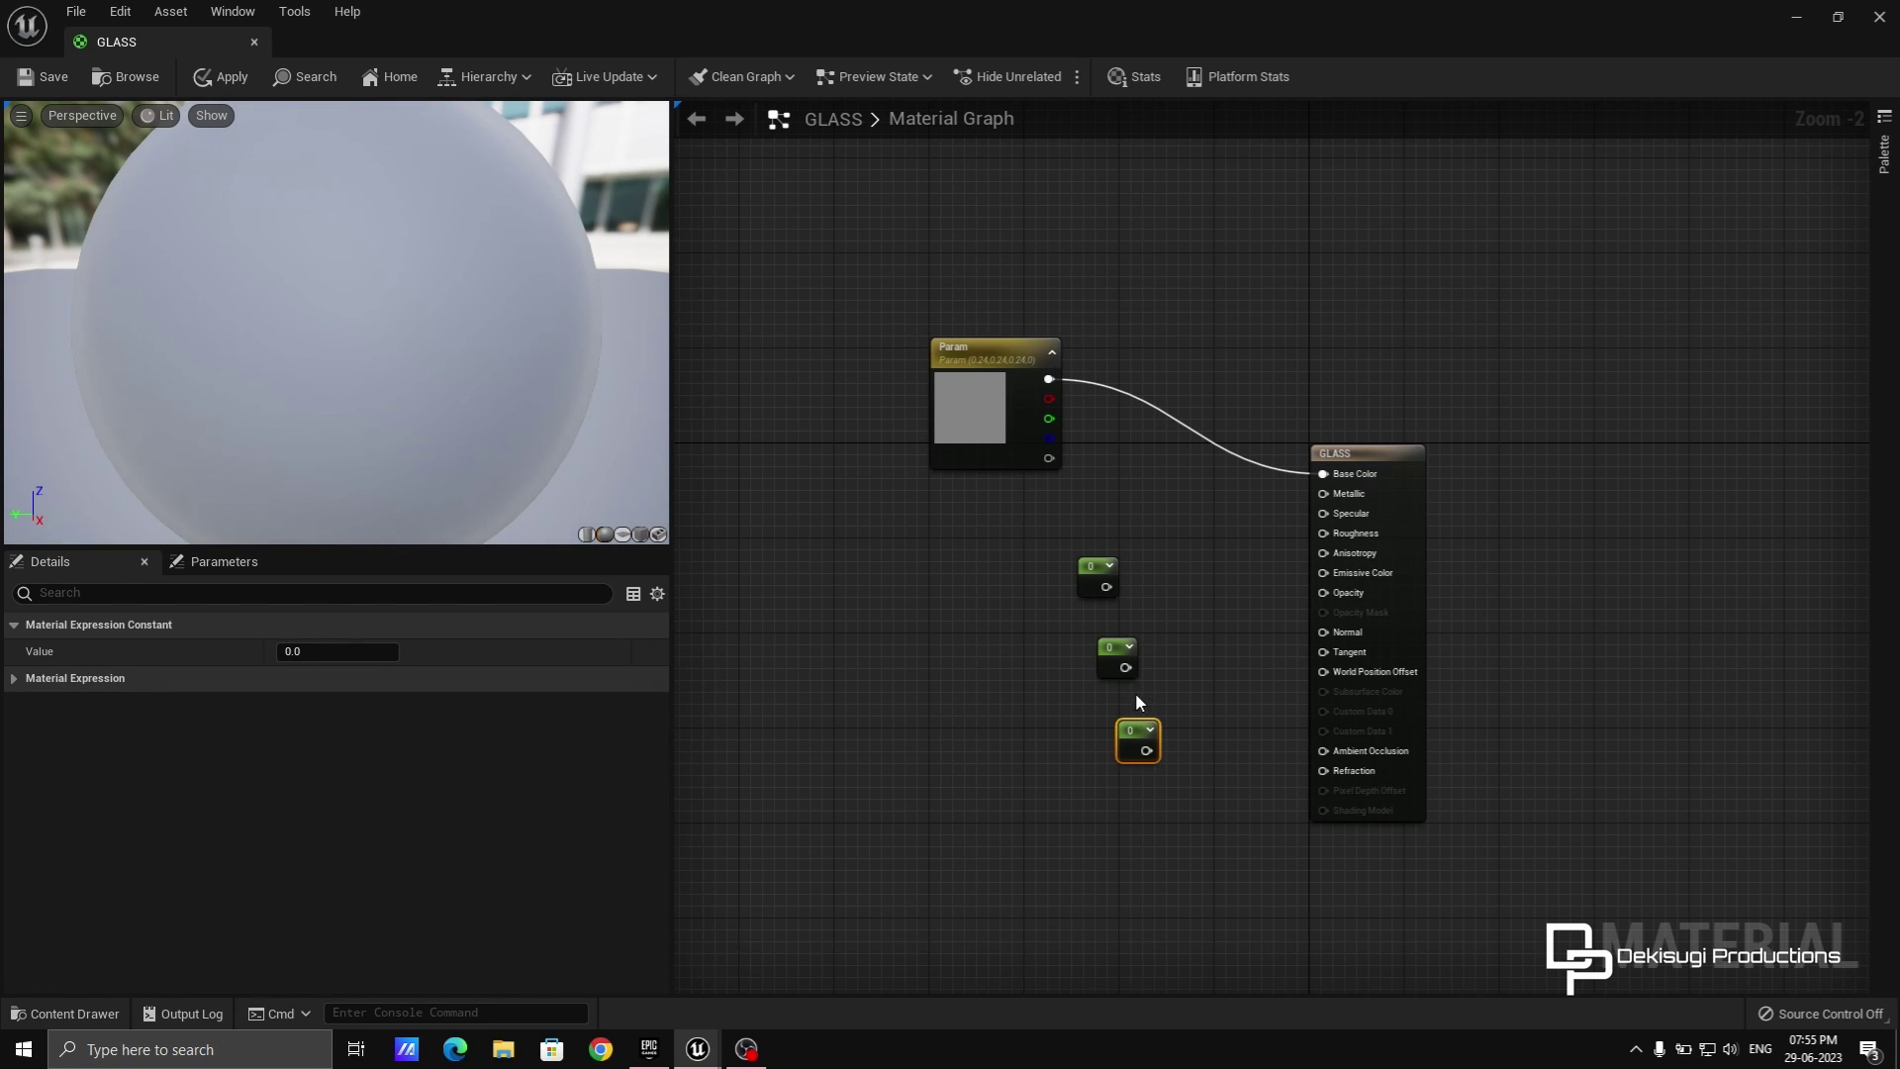
left_click_drag(1085, 561, 1046, 520)
left_click_drag(1113, 647, 1053, 584)
left_click_drag(1132, 732, 1052, 655)
Consult the glass.png reference in the Texture Settings folder and connect the three constants to Metallic, Specular and Roughness.
left_click(504, 1048)
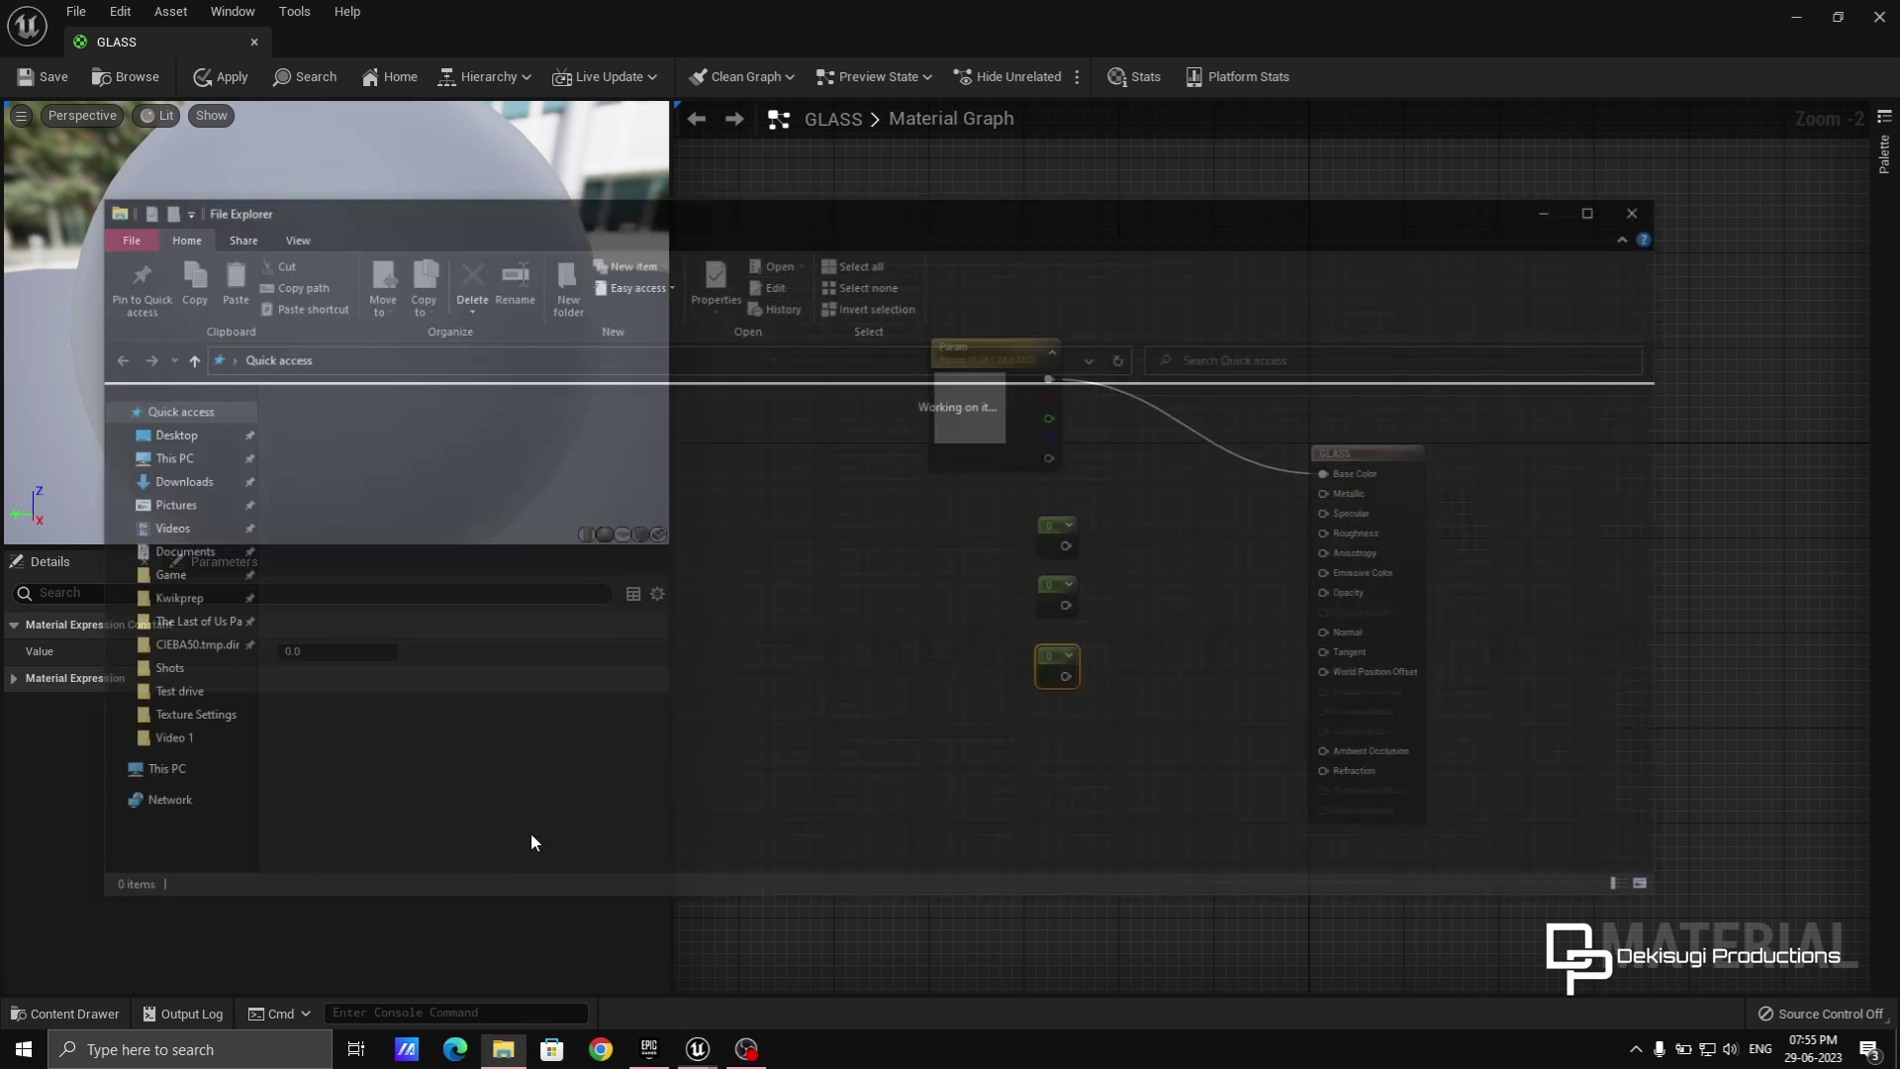
left_click(154, 773)
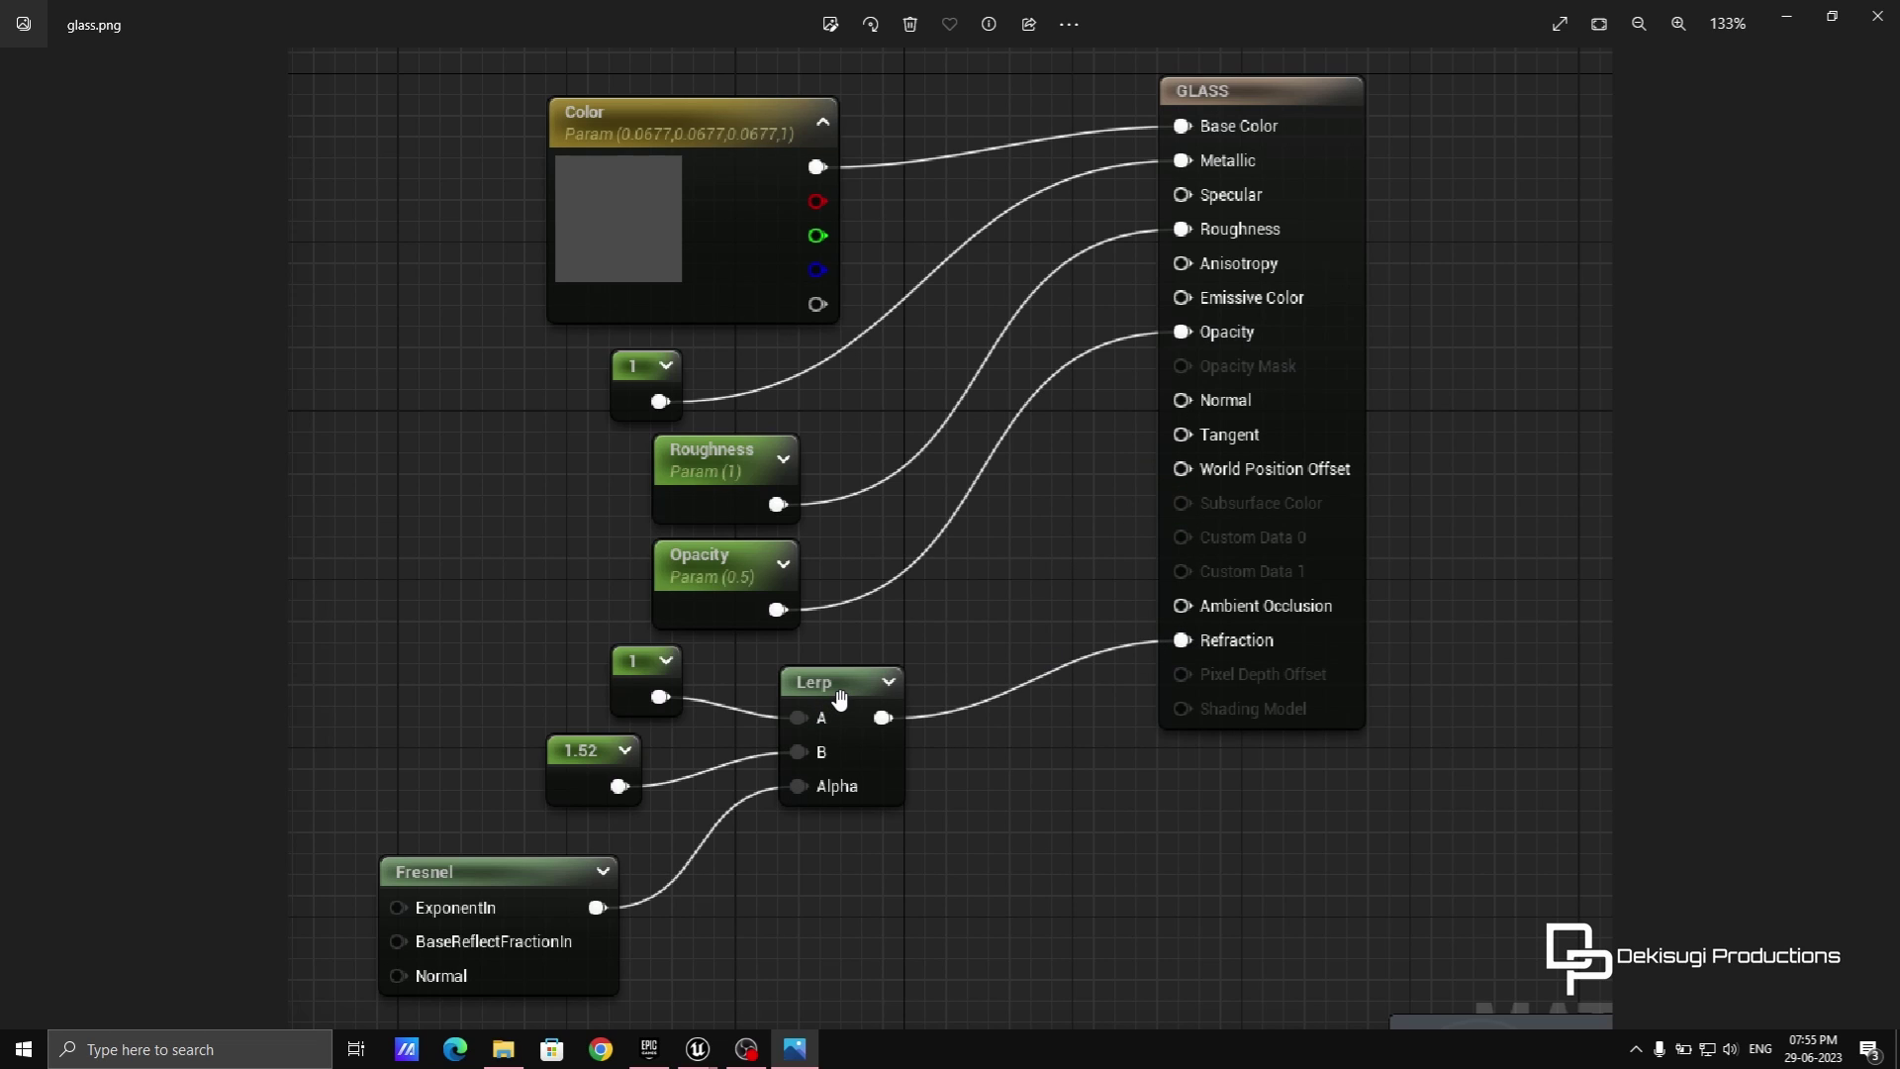
key("alt+Tab")
key("Tab")
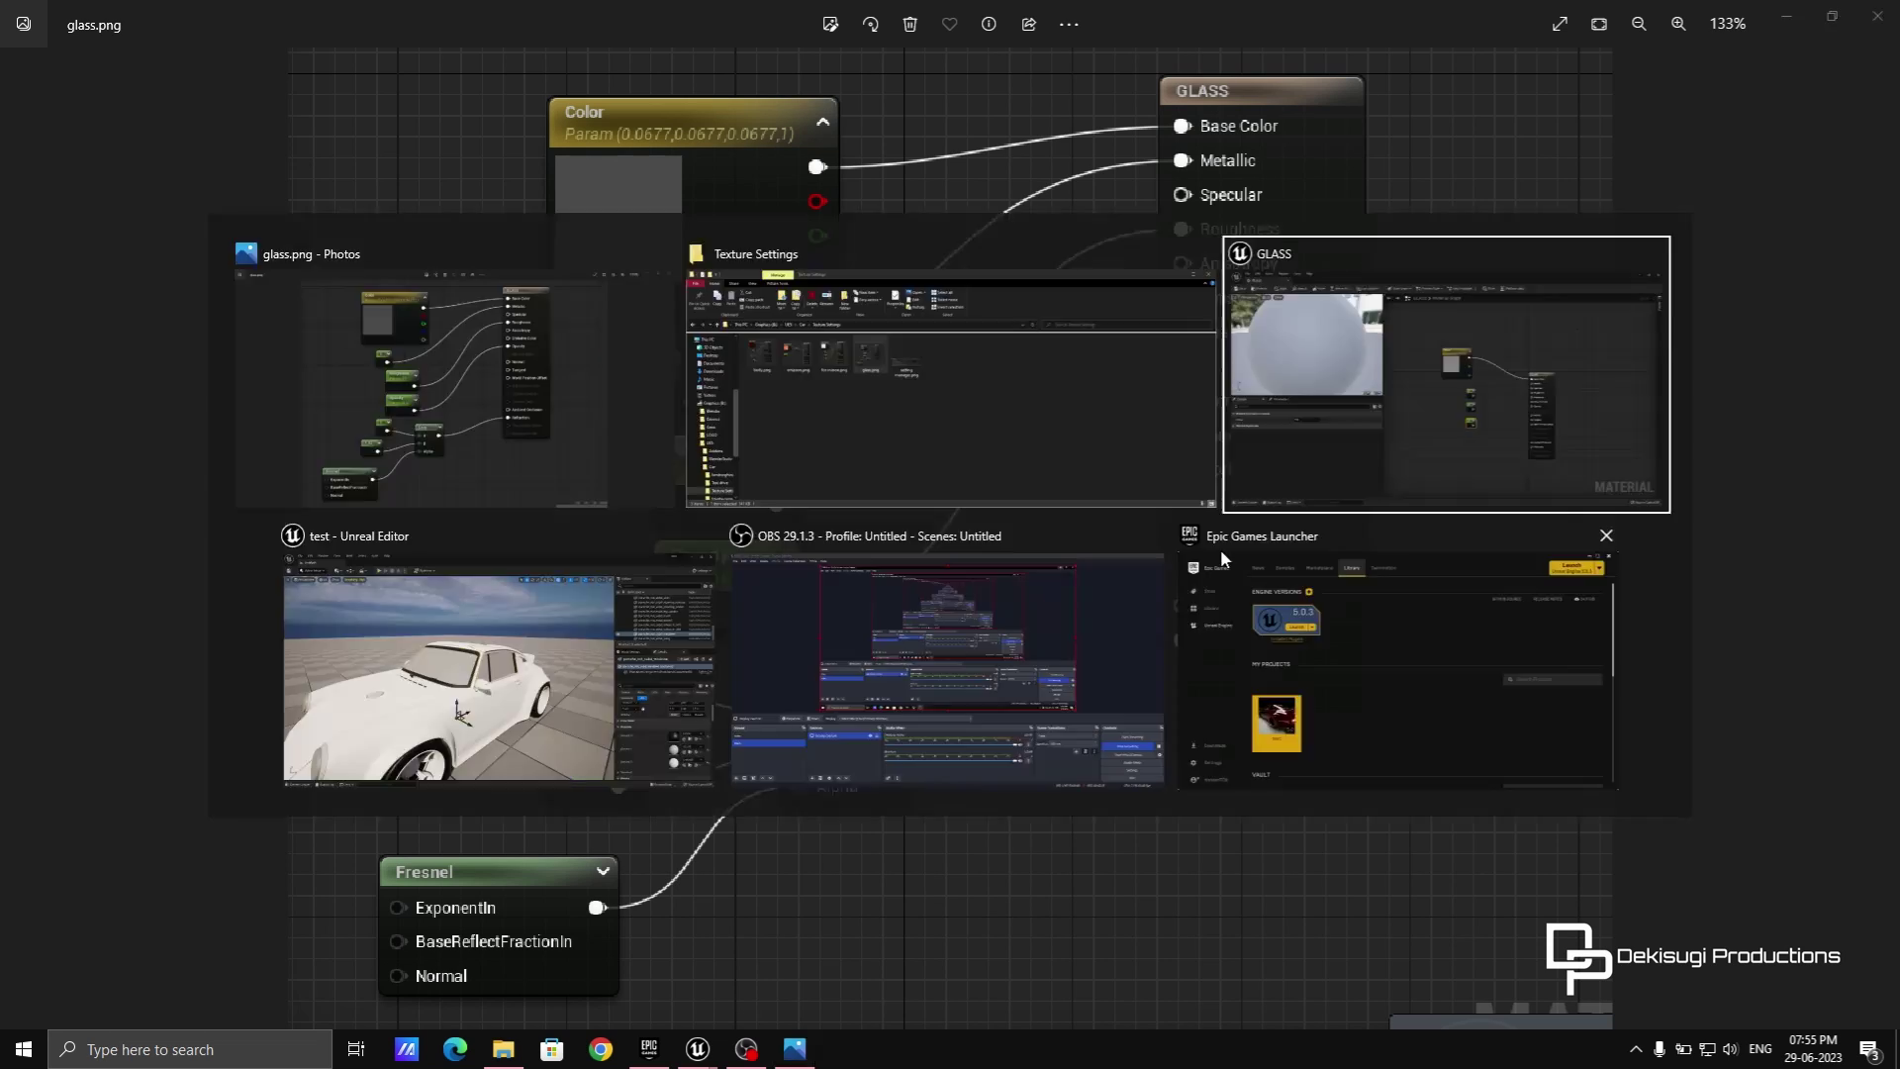
left_click_drag(1045, 526, 1008, 500)
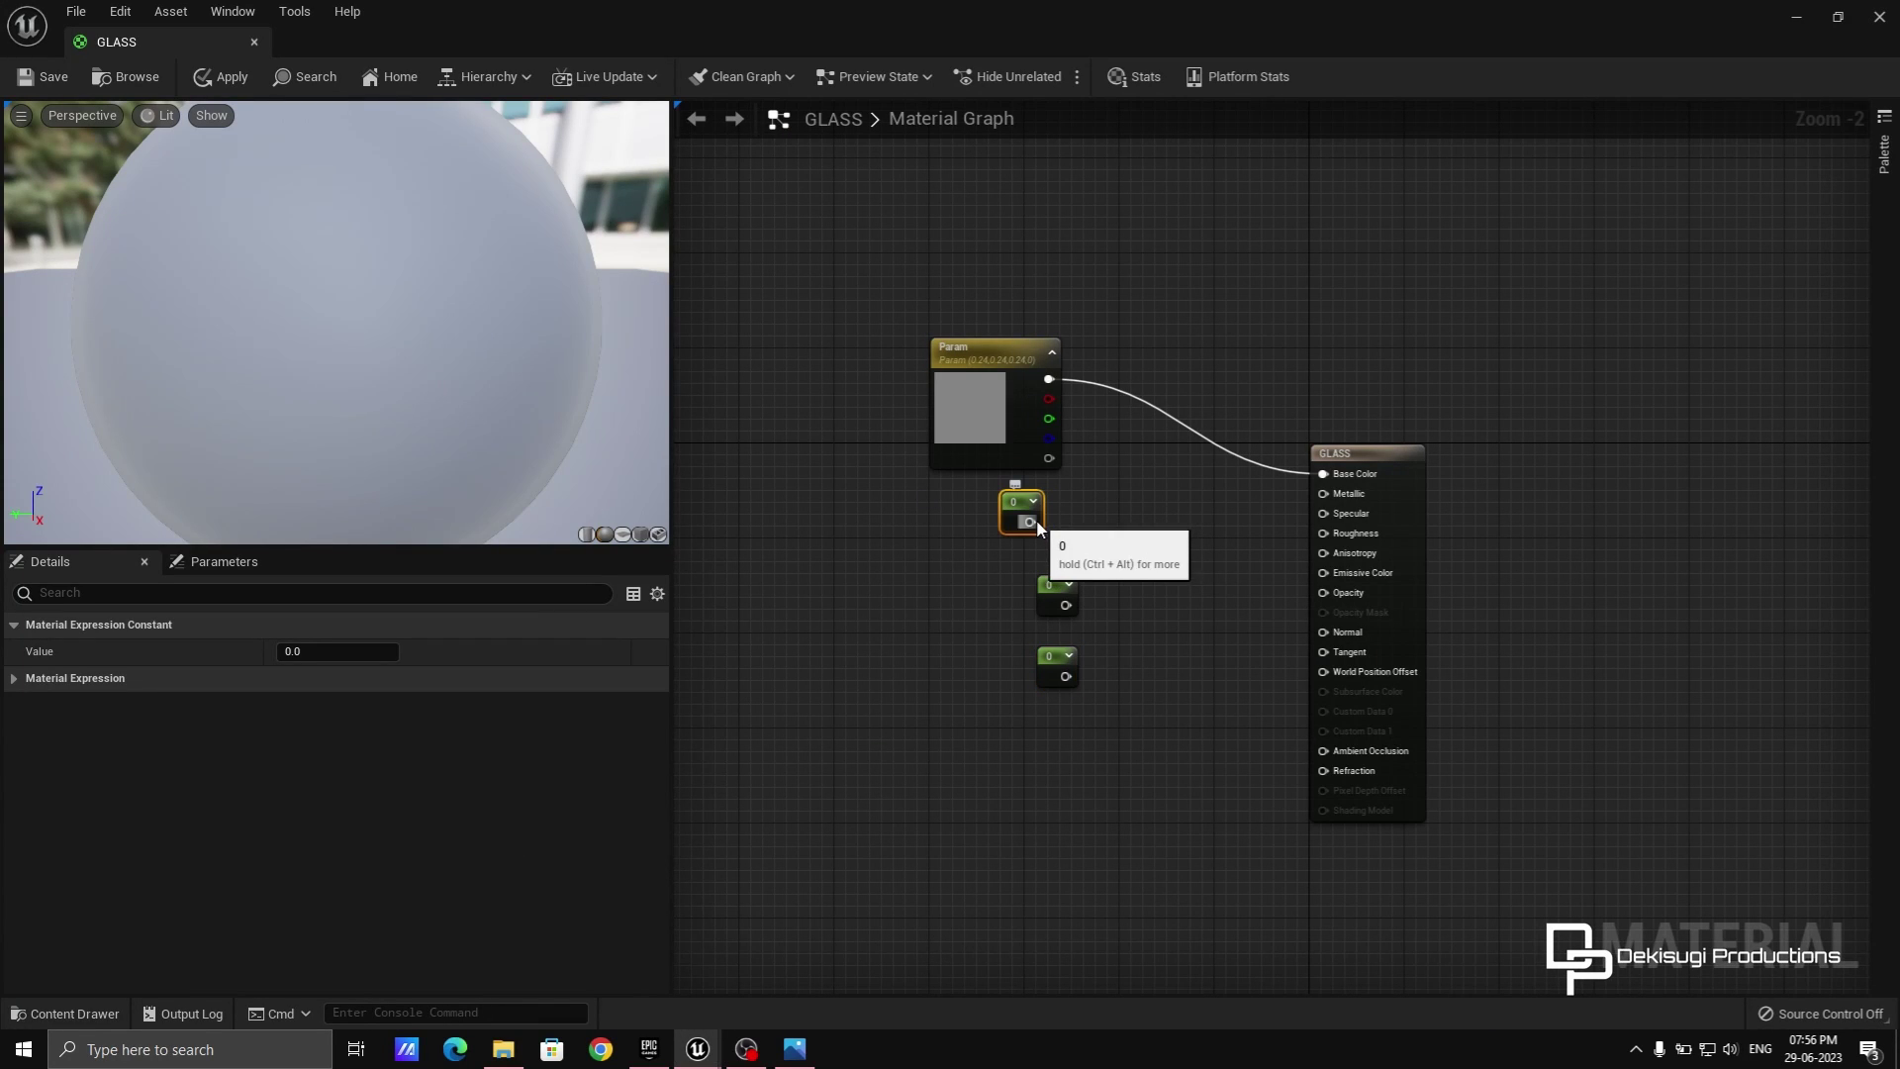
left_click_drag(1031, 522, 1323, 493)
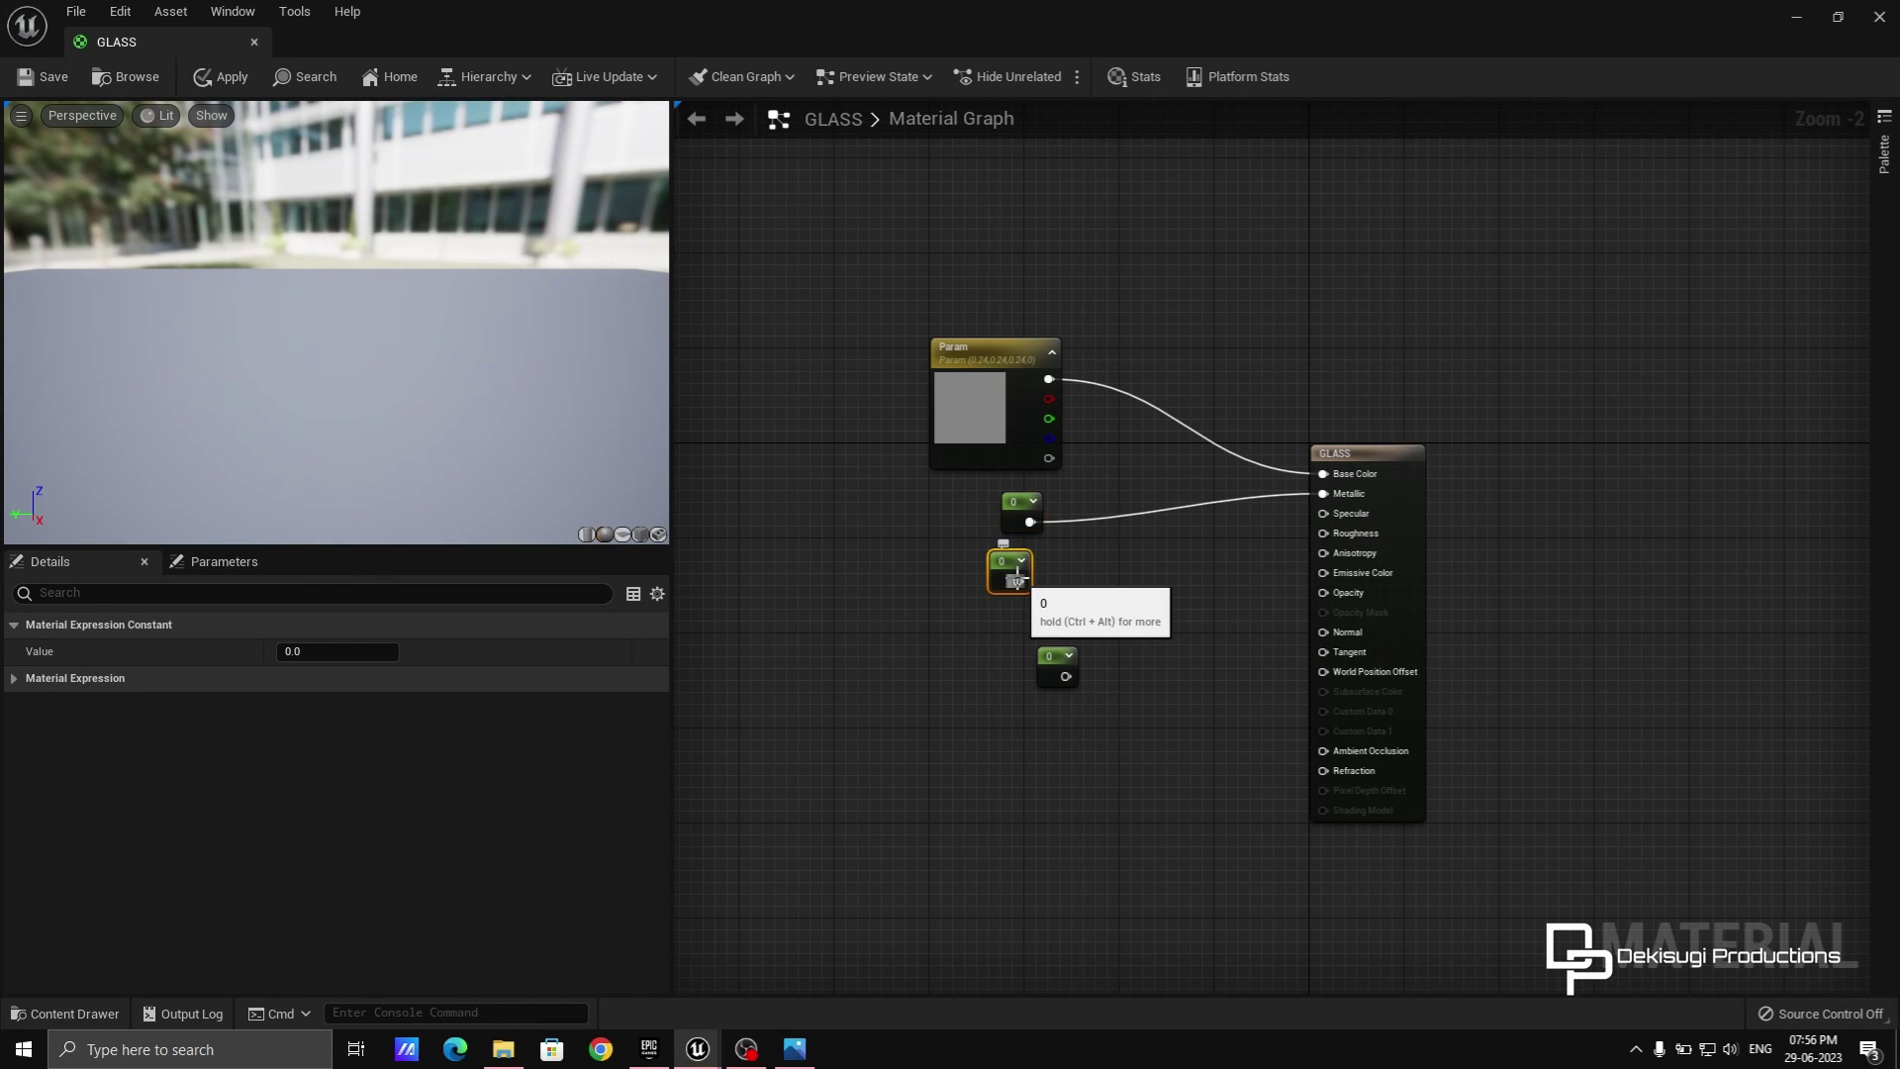
left_click_drag(1017, 580, 1323, 518)
left_click_drag(1037, 665, 1323, 533)
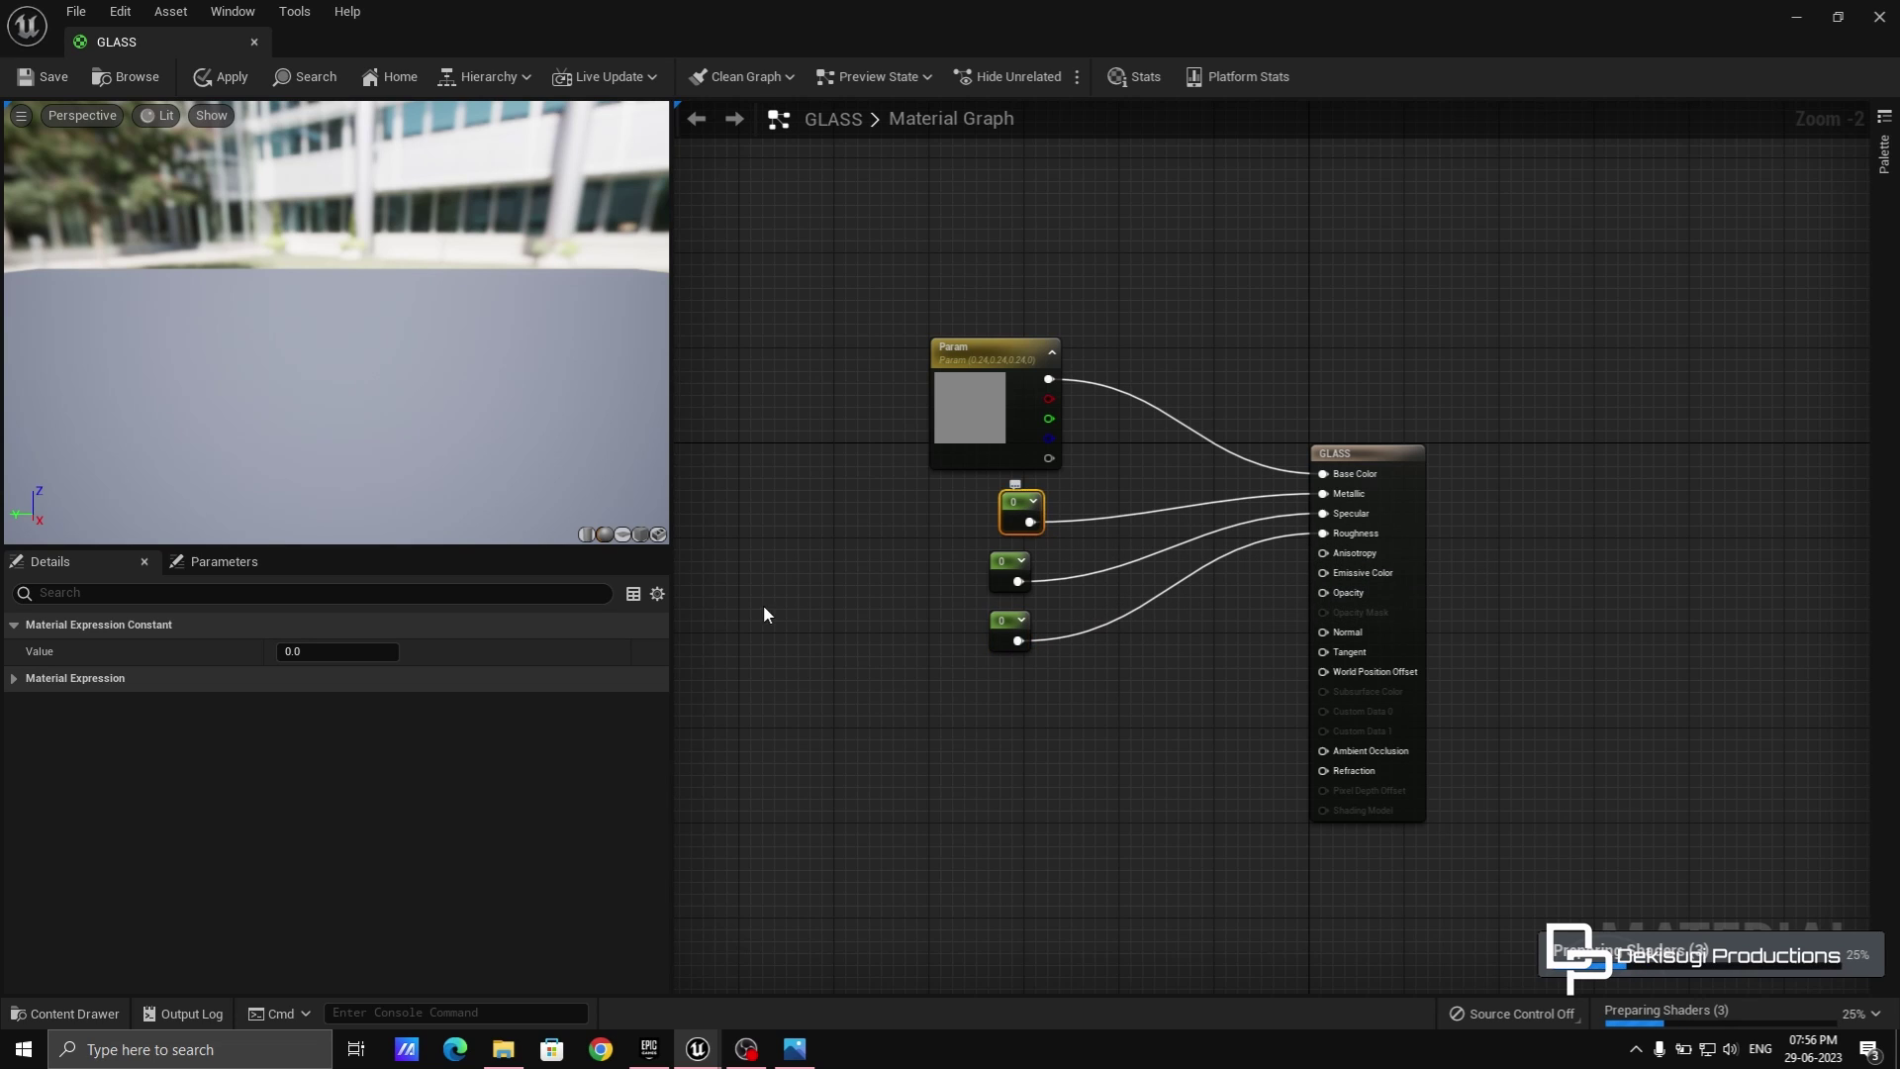
Set the constants feeding Metallic and Specular to 1.
left_click(330, 649)
type("1")
key("Return")
left_click(1003, 562)
left_click_drag(287, 651, 306, 651)
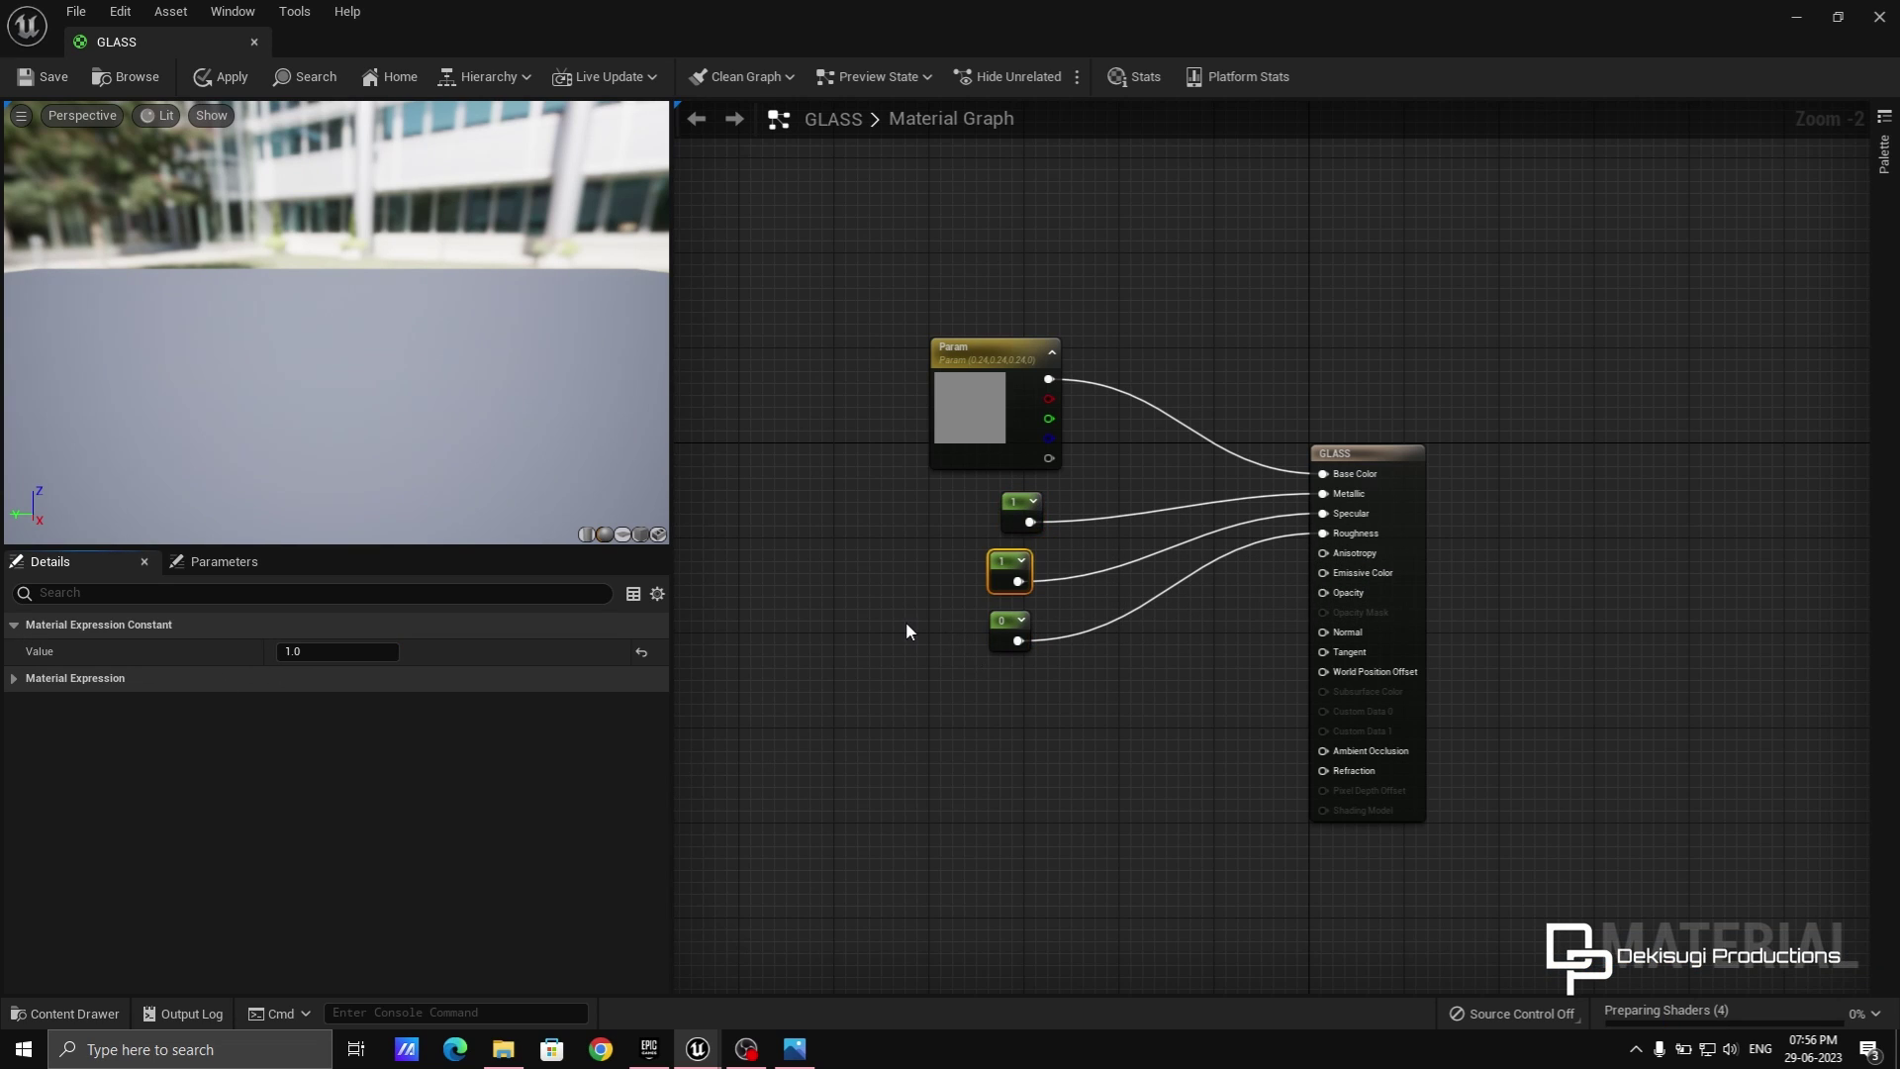
Add a fourth constant below the others, connect it to Opacity and set its value to 0.5.
left_click(983, 718)
key("1")
left_click(983, 717)
left_click_drag(993, 738, 1323, 591)
left_click(361, 651)
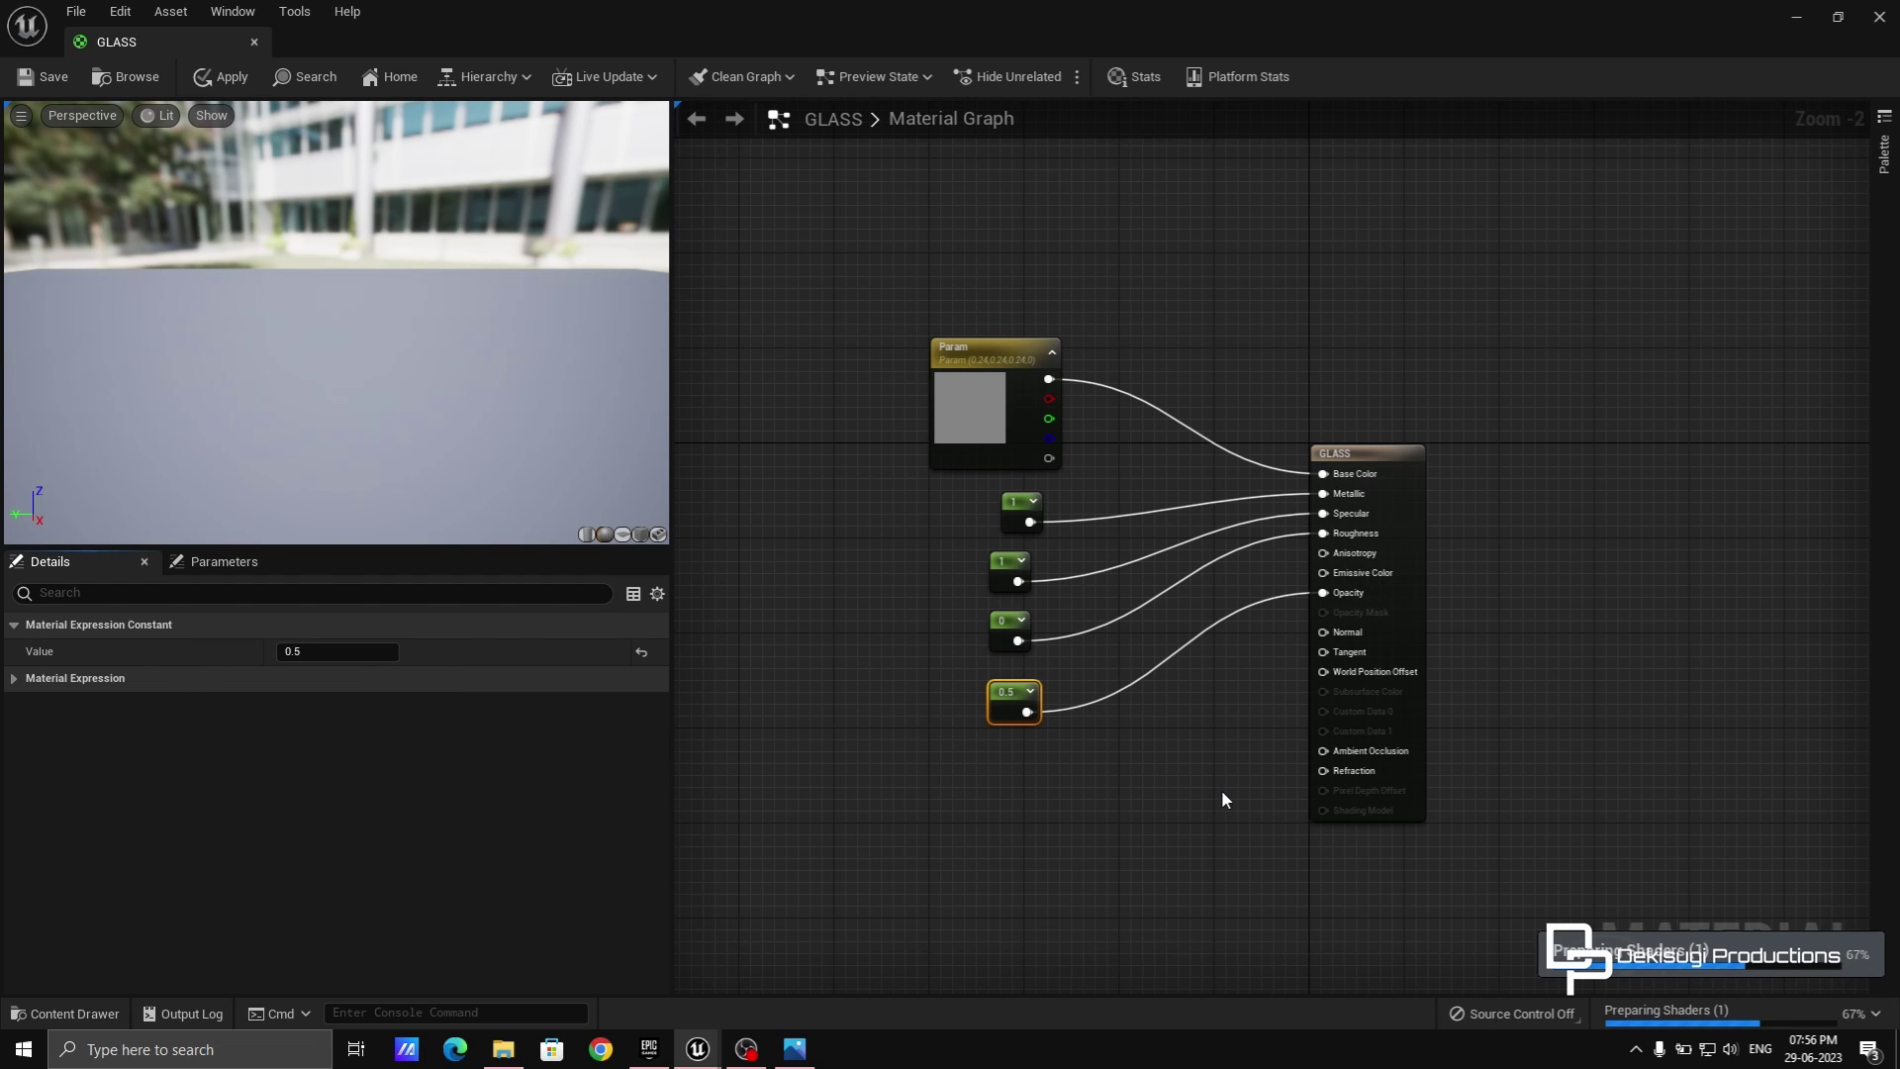
Add a Lerp node below the constants and line up the Param node above them.
left_click(1143, 773)
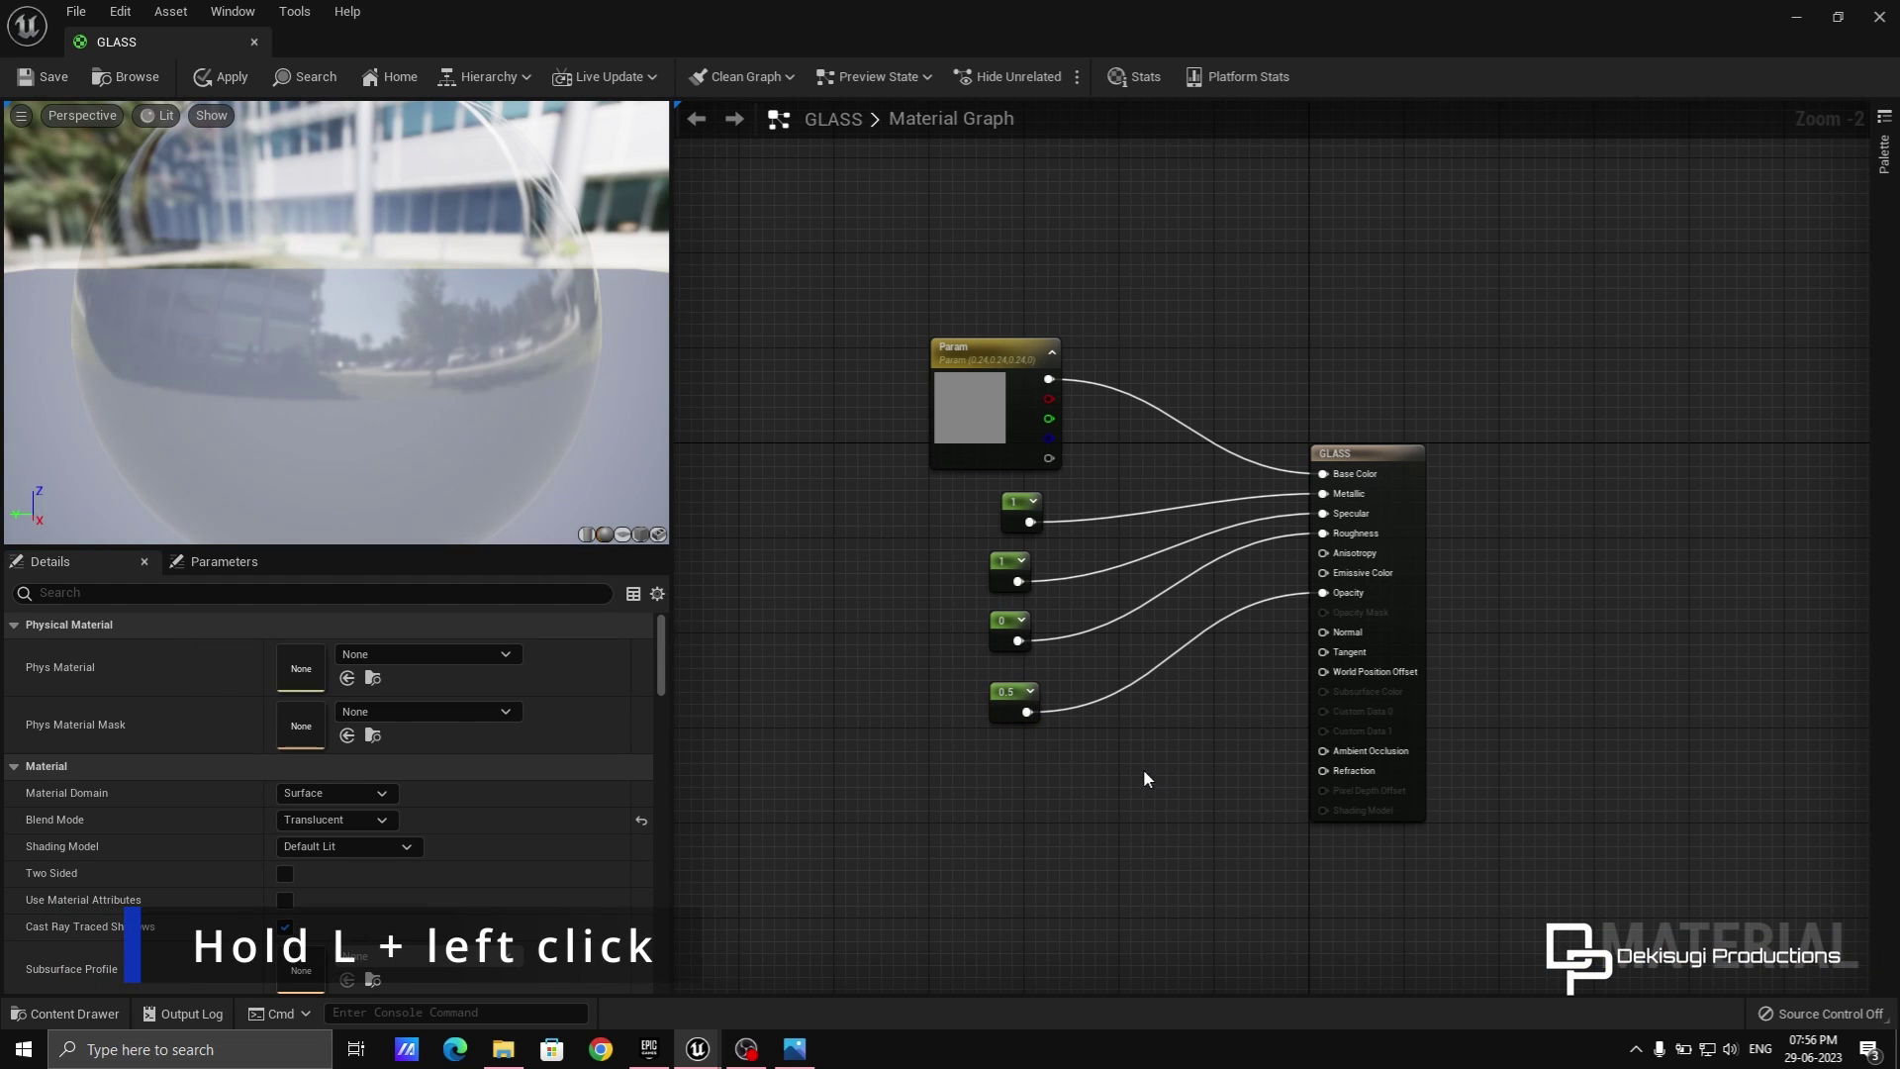
left_click(1118, 752)
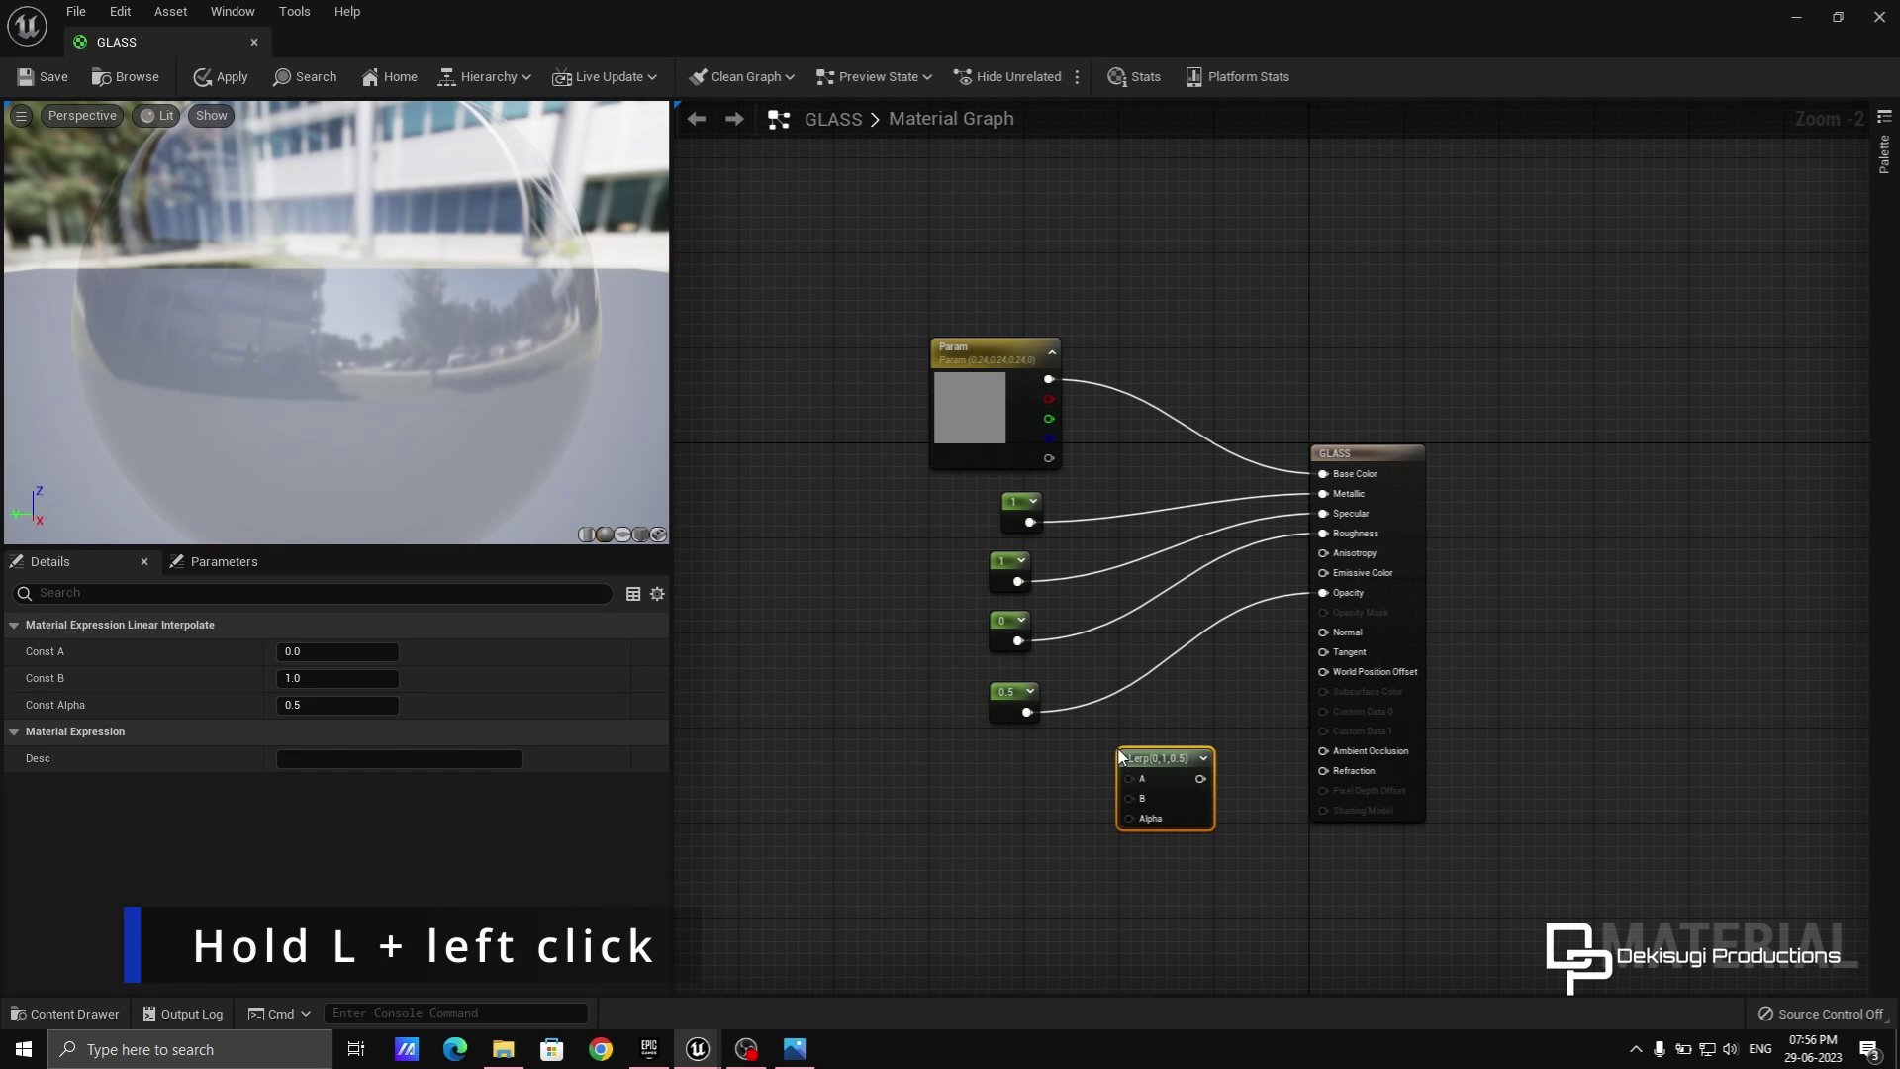
left_click_drag(1177, 751, 1143, 791)
left_click_drag(995, 349, 1017, 349)
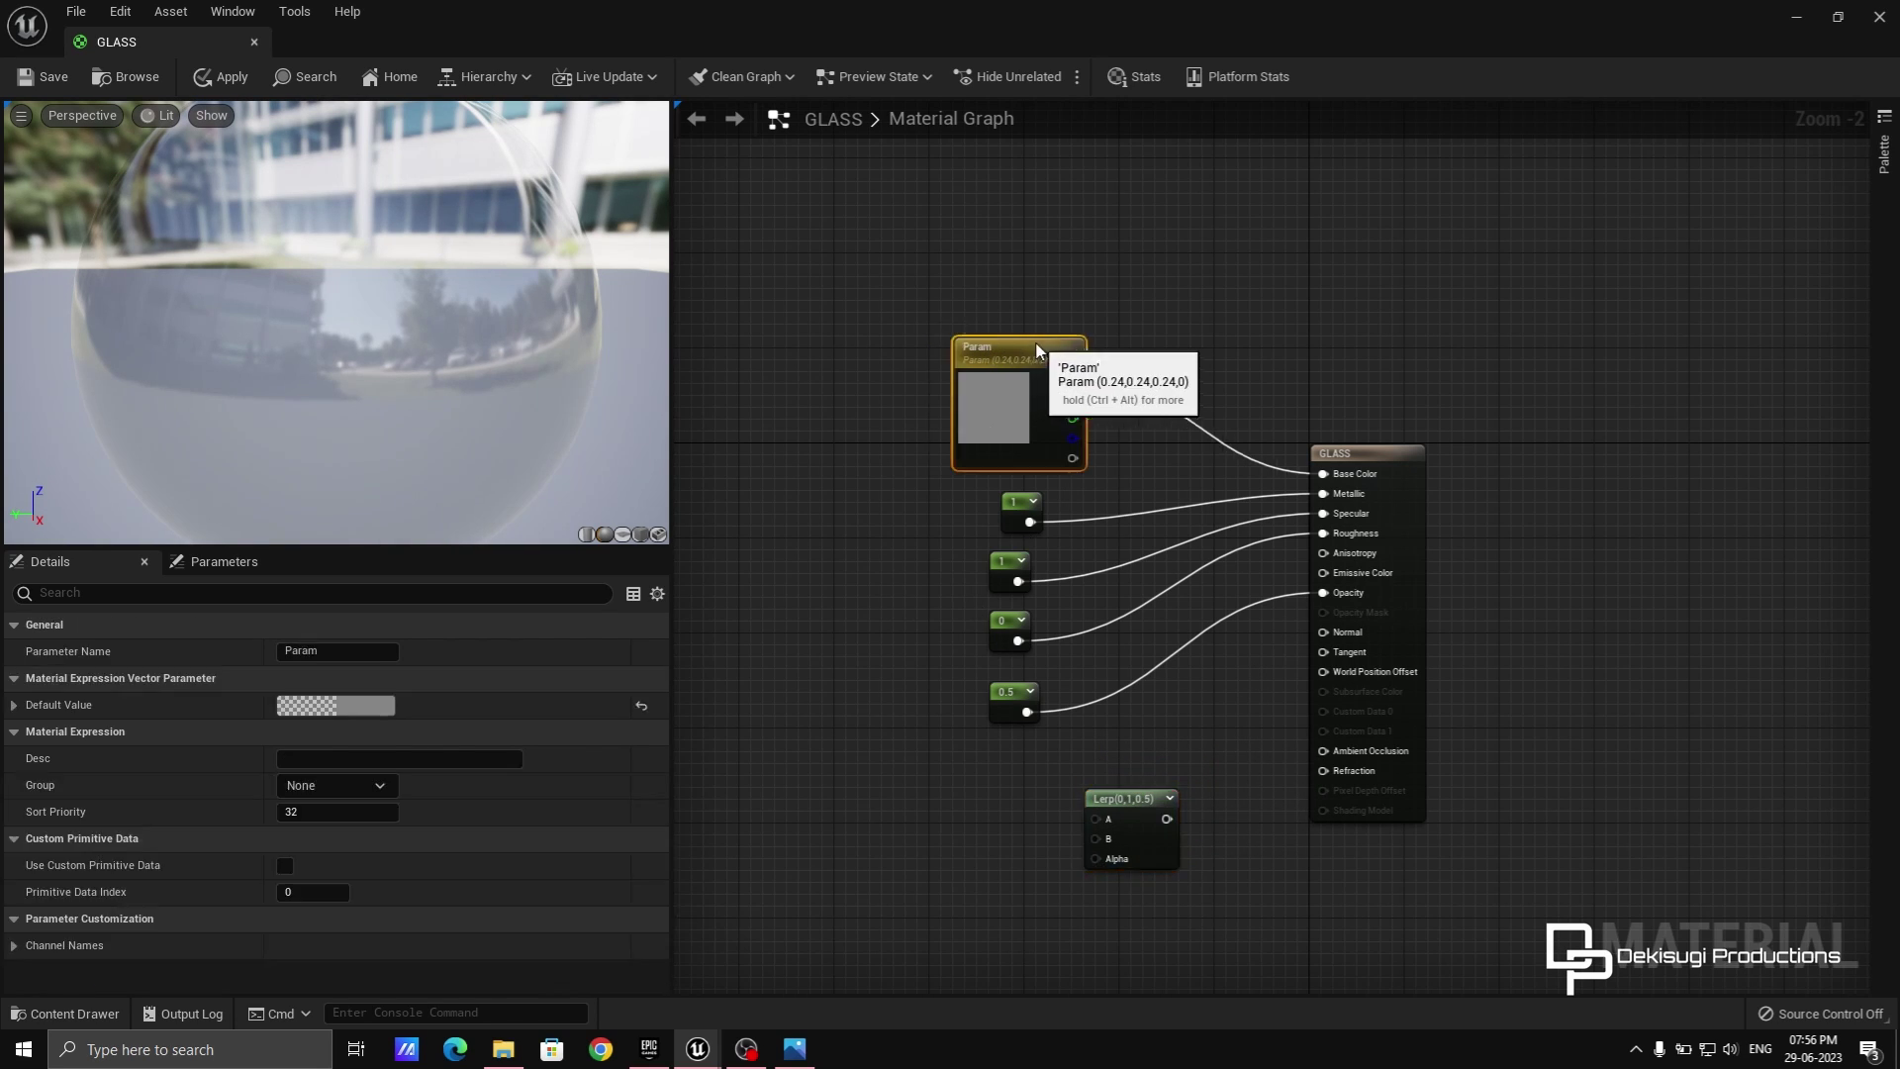
scroll(255, 326, "down", 3)
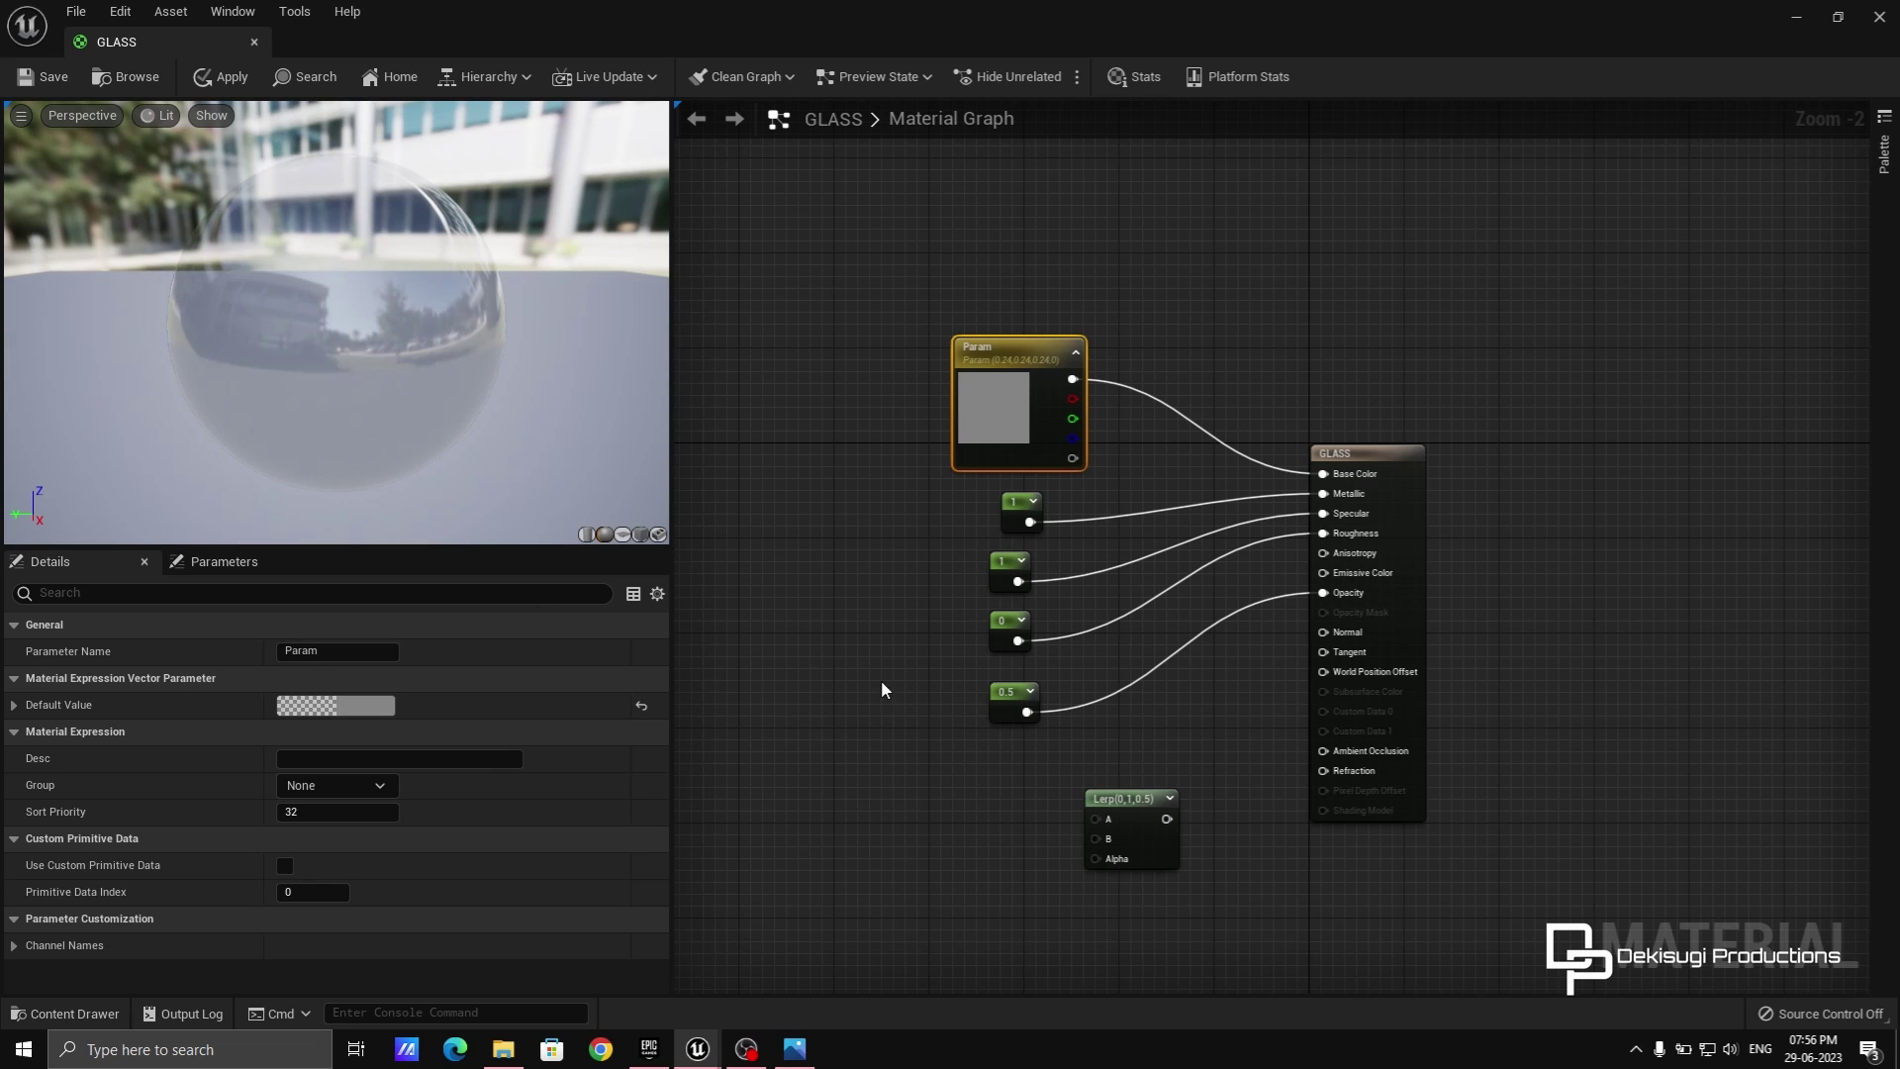
Try a value of 0.1 on the constant feeding Roughness.
left_click(1014, 629)
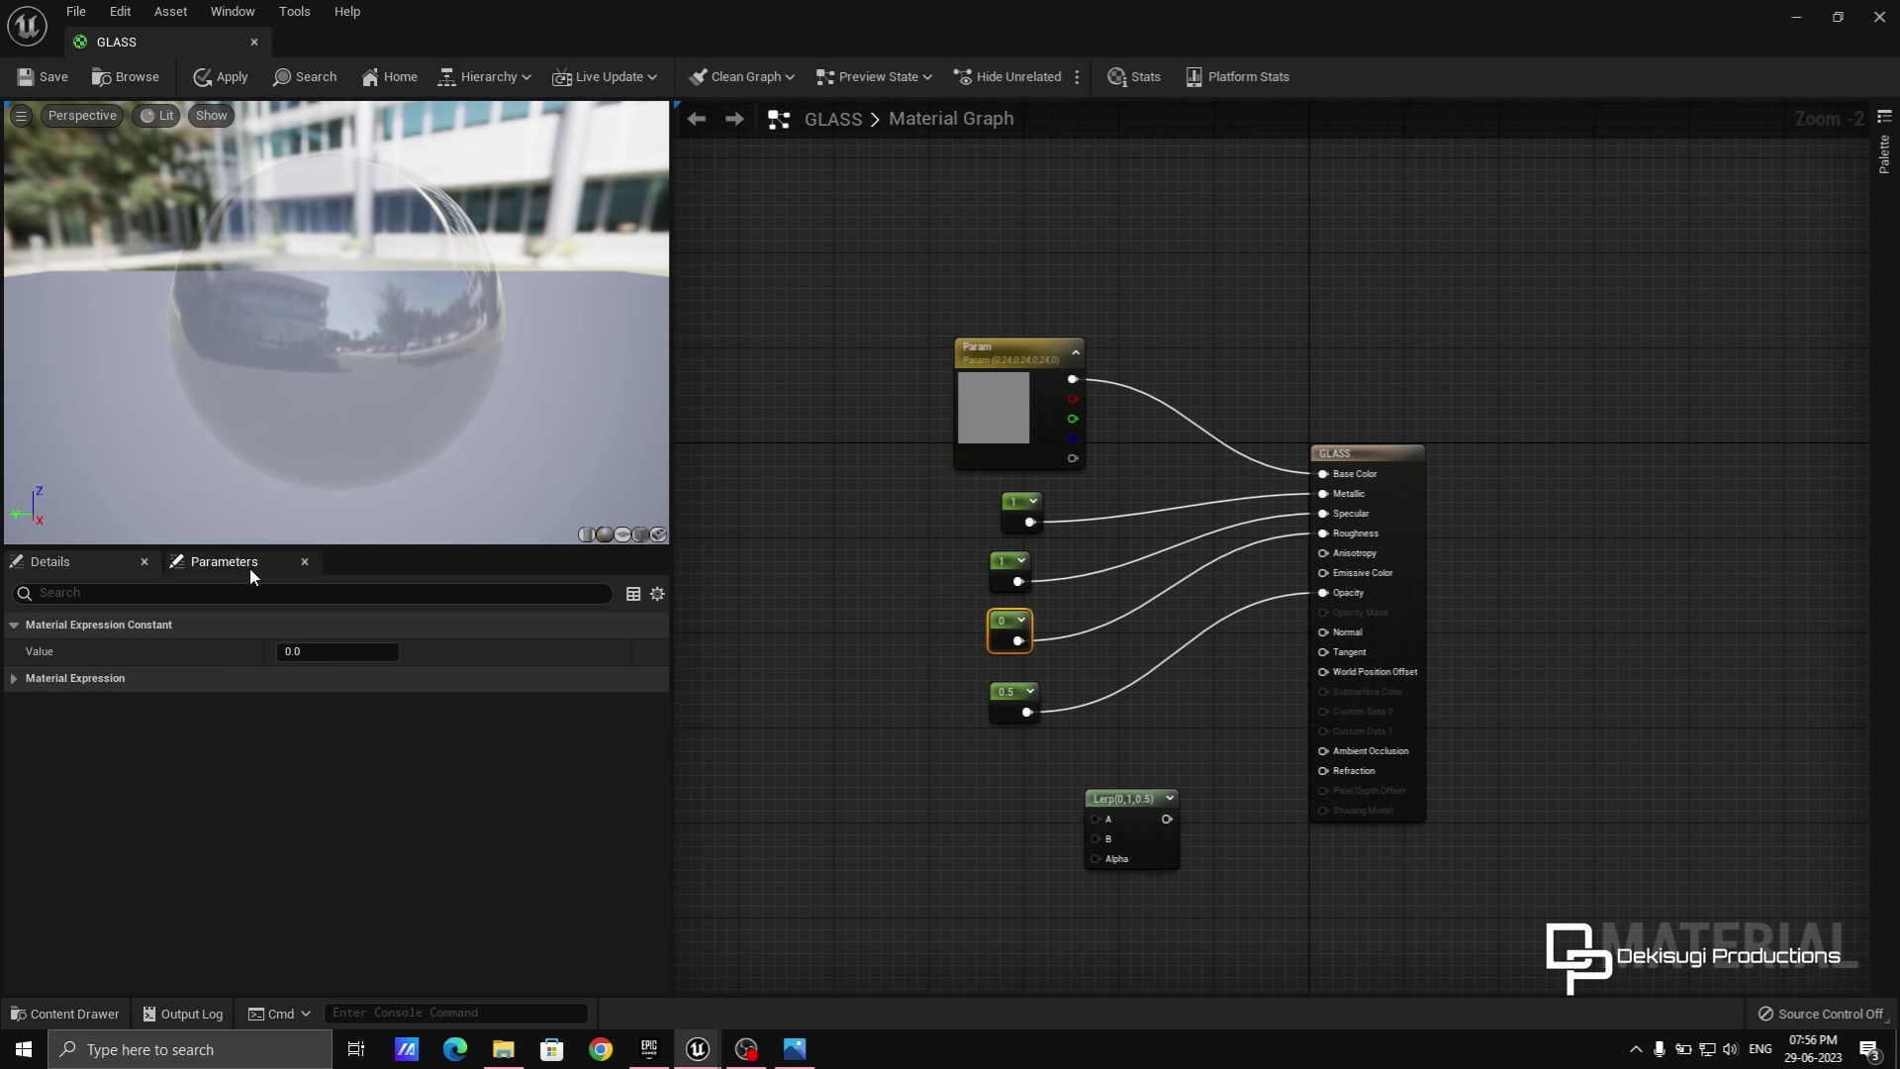
left_click(296, 649)
type("0.1")
key("Return")
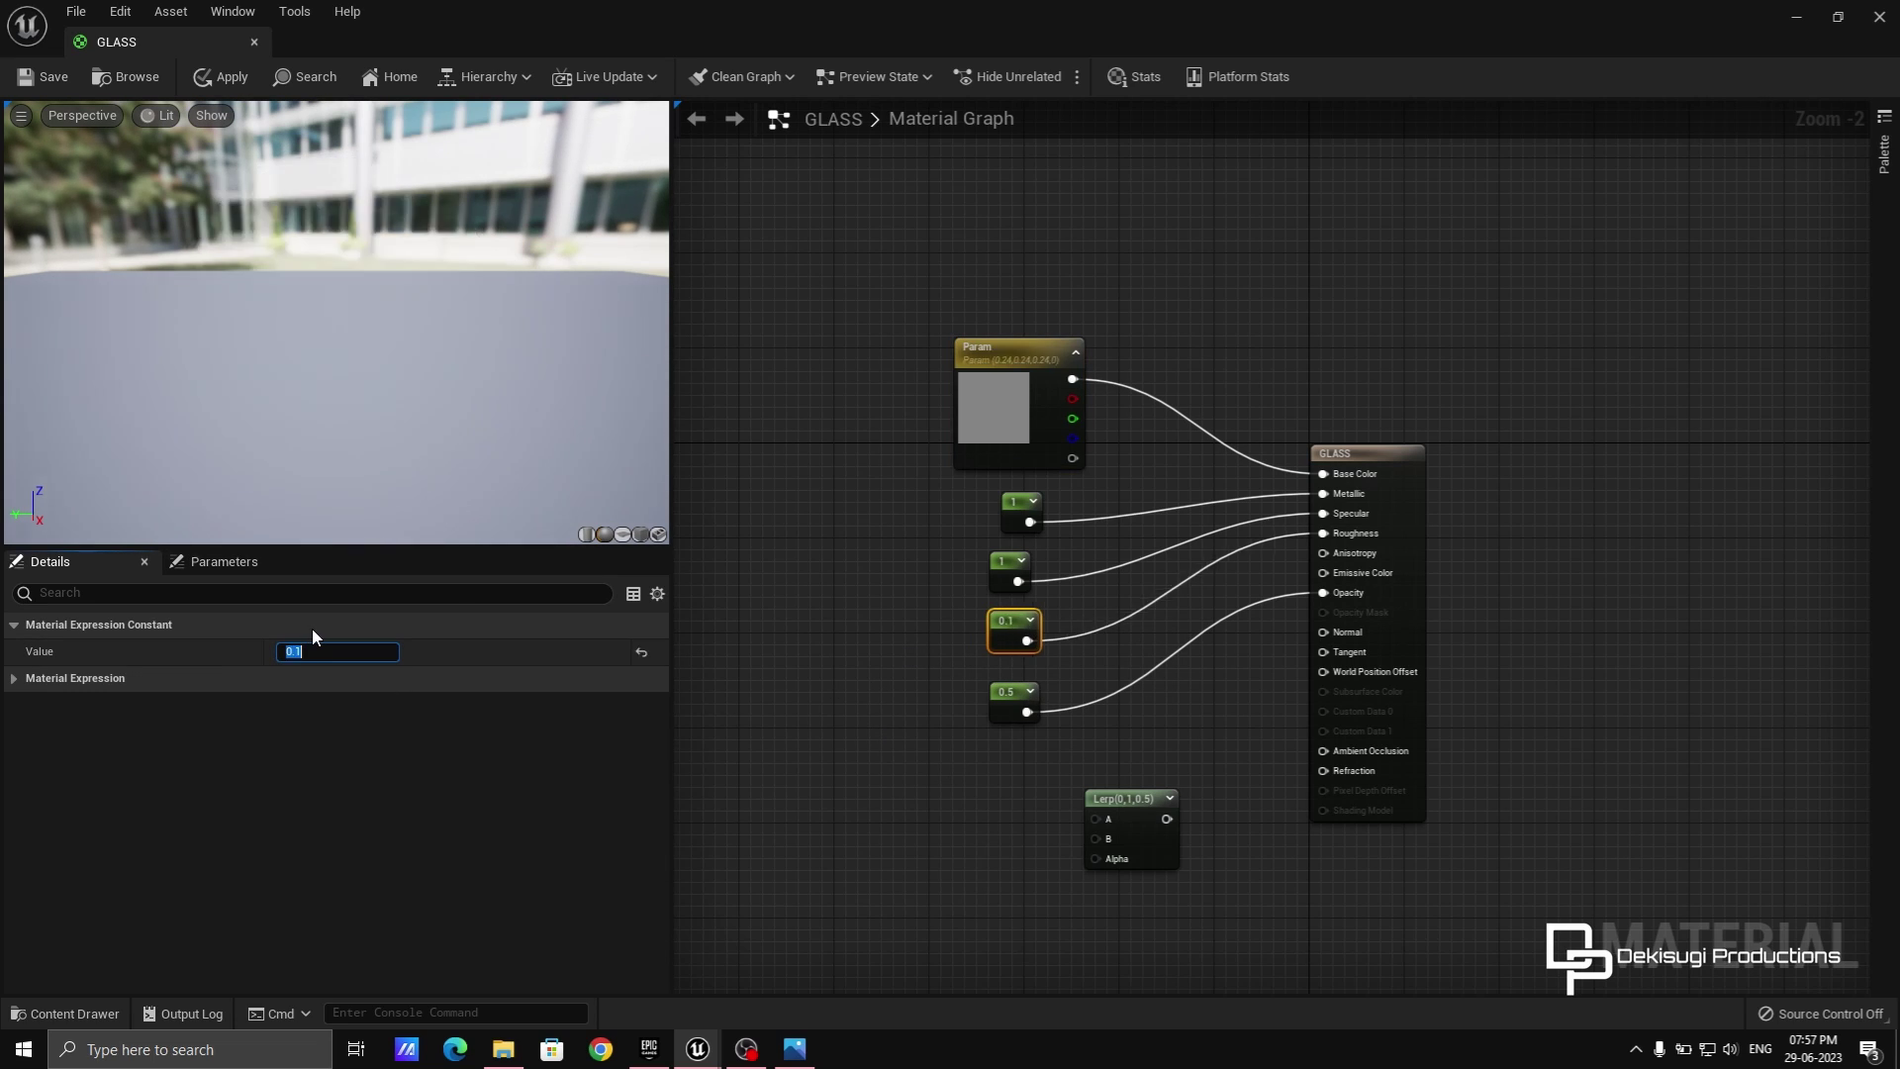
Connect the Lerp node to the Refraction input and add two more constants beside the Lerp node.
left_click_drag(1147, 799, 1323, 771)
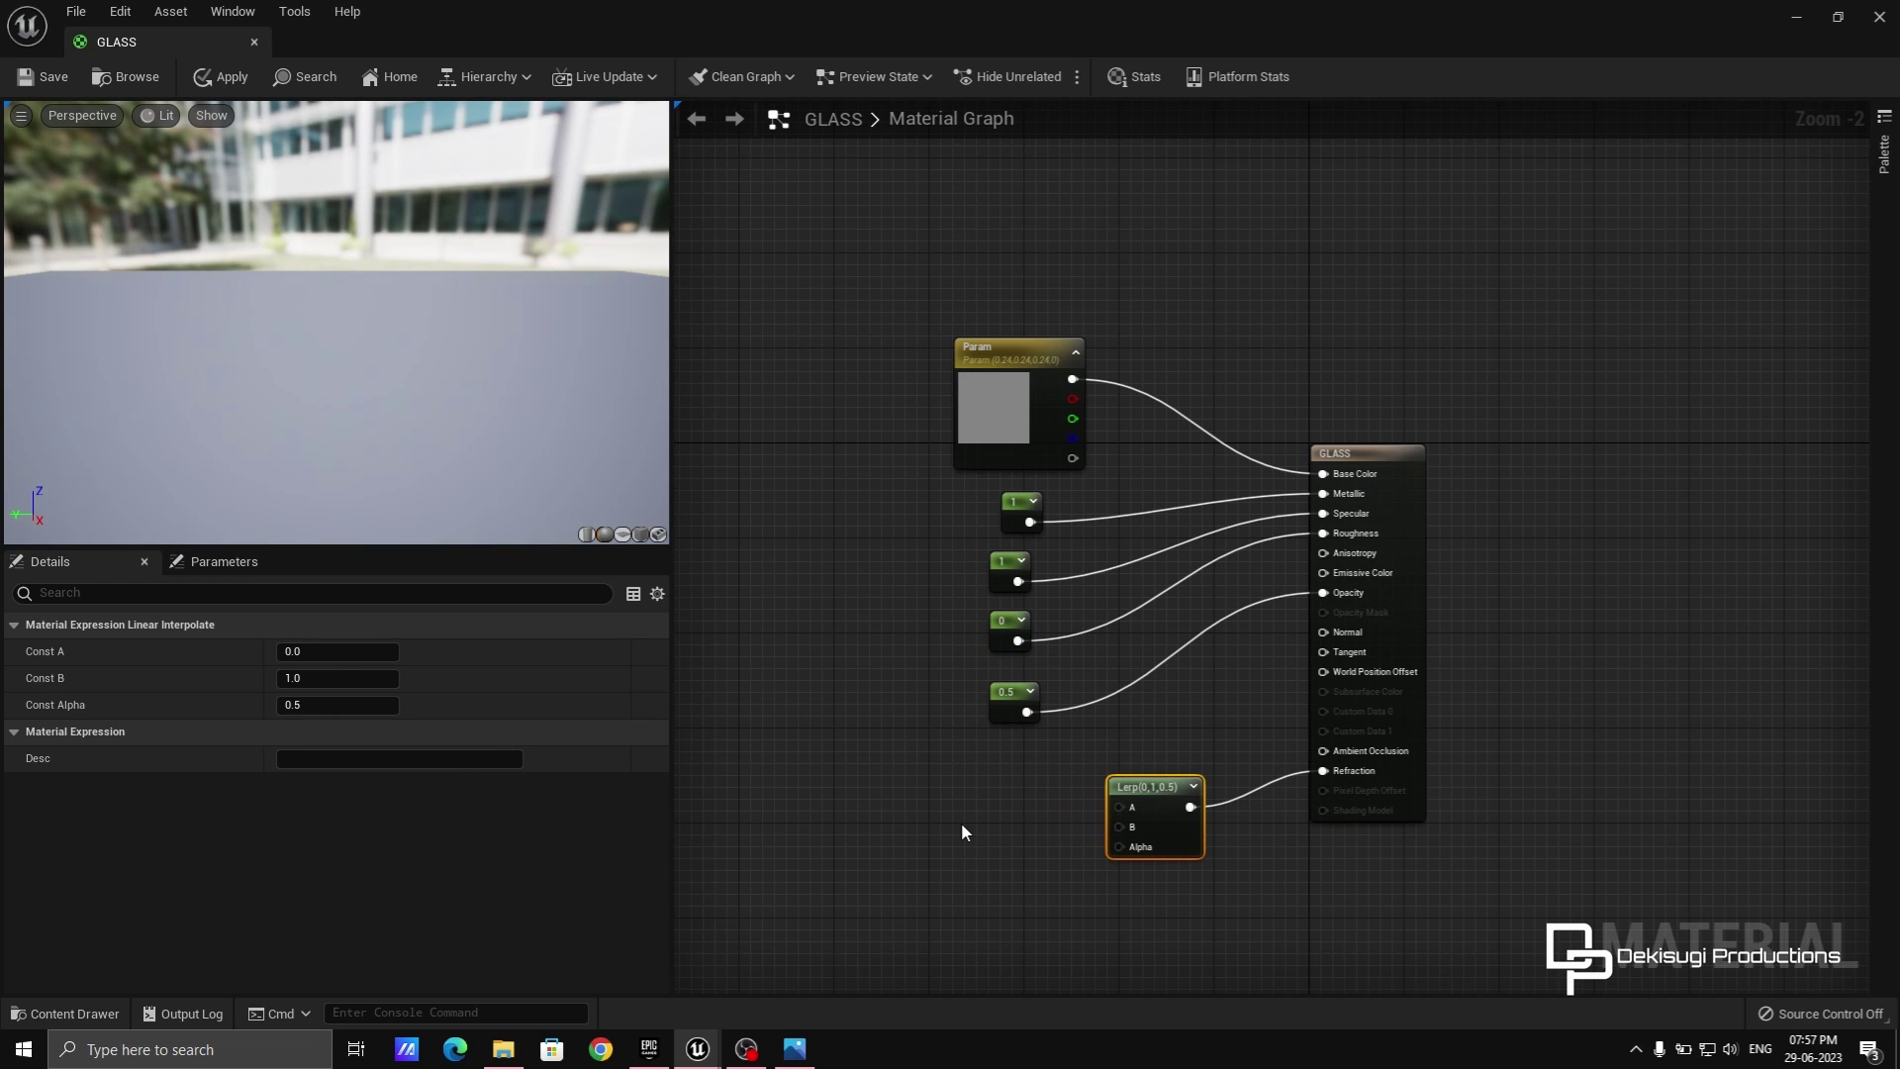
left_click(910, 762)
left_click(930, 843)
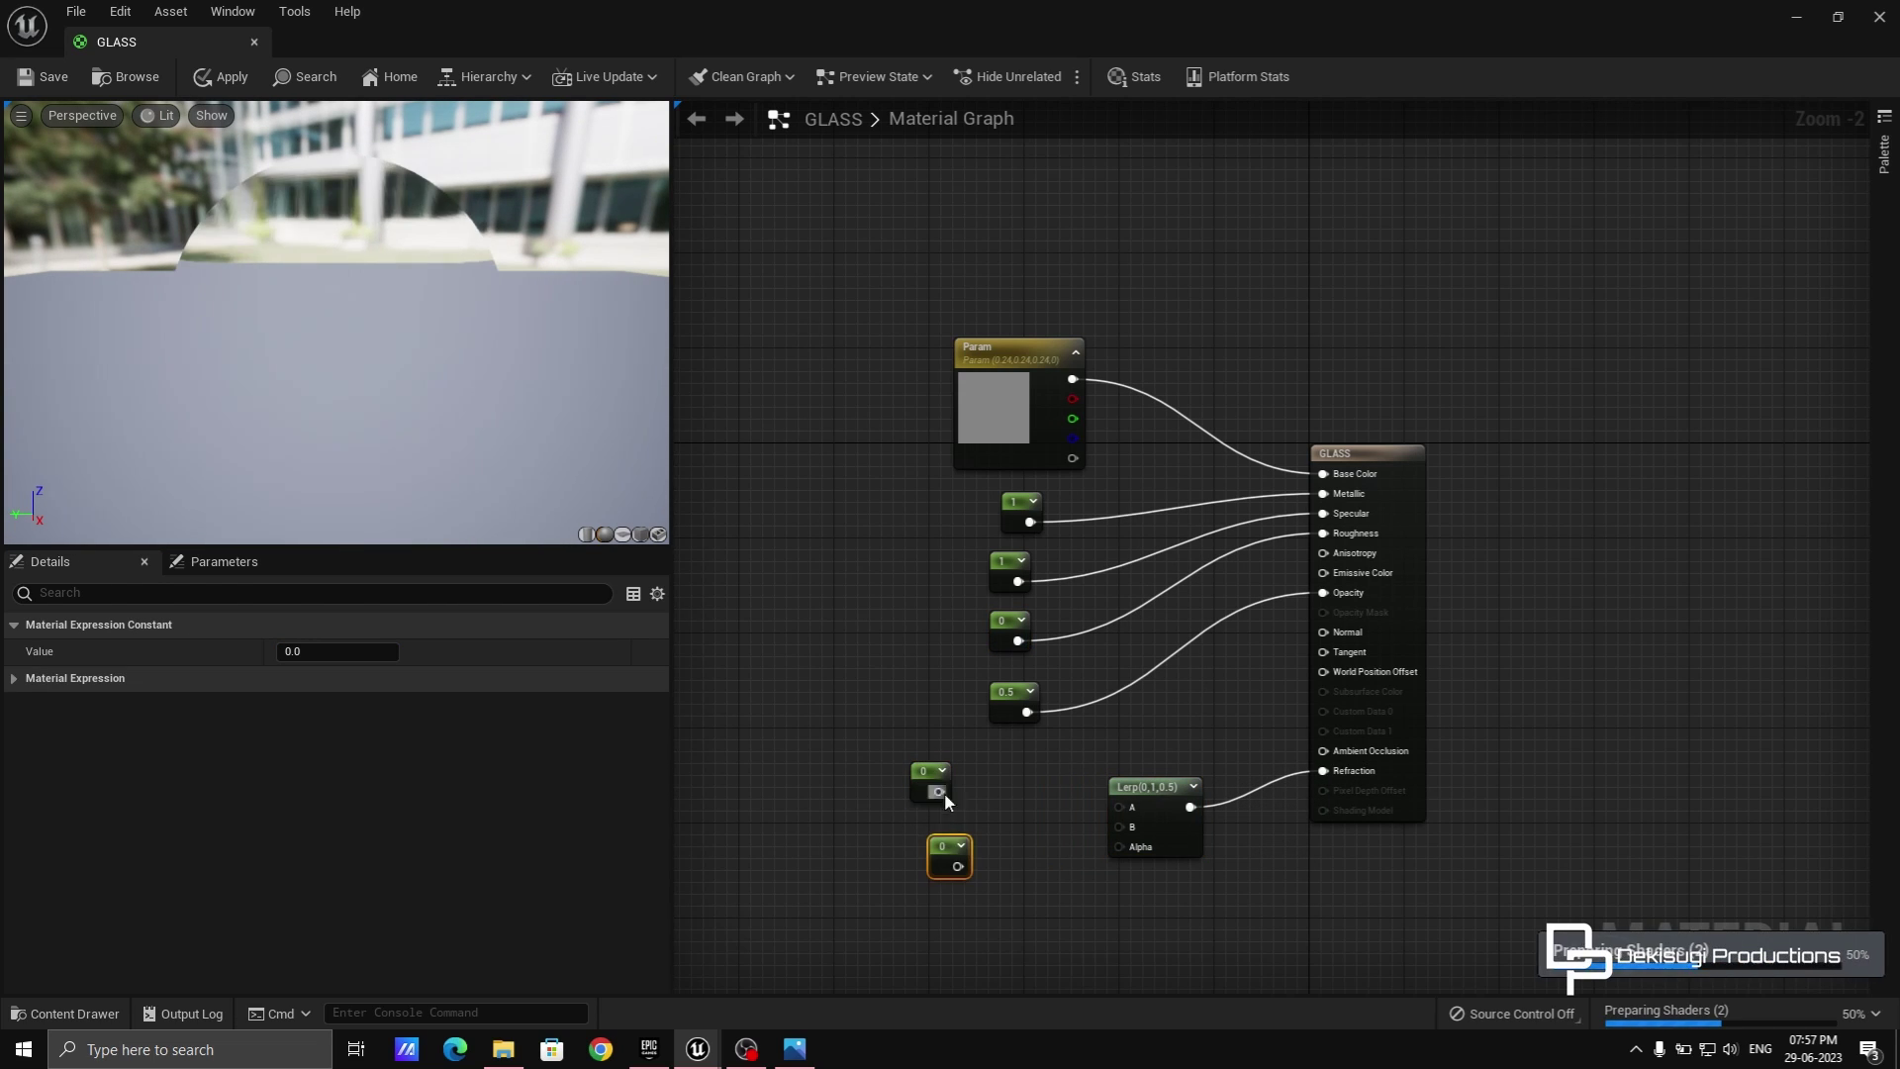
Connect the two new constants to the Lerp node's A and B inputs, setting the A constant to 1.
left_click_drag(932, 774, 1122, 807)
left_click(799, 1041)
left_click(799, 1041)
left_click(337, 651)
type("1")
key("Return")
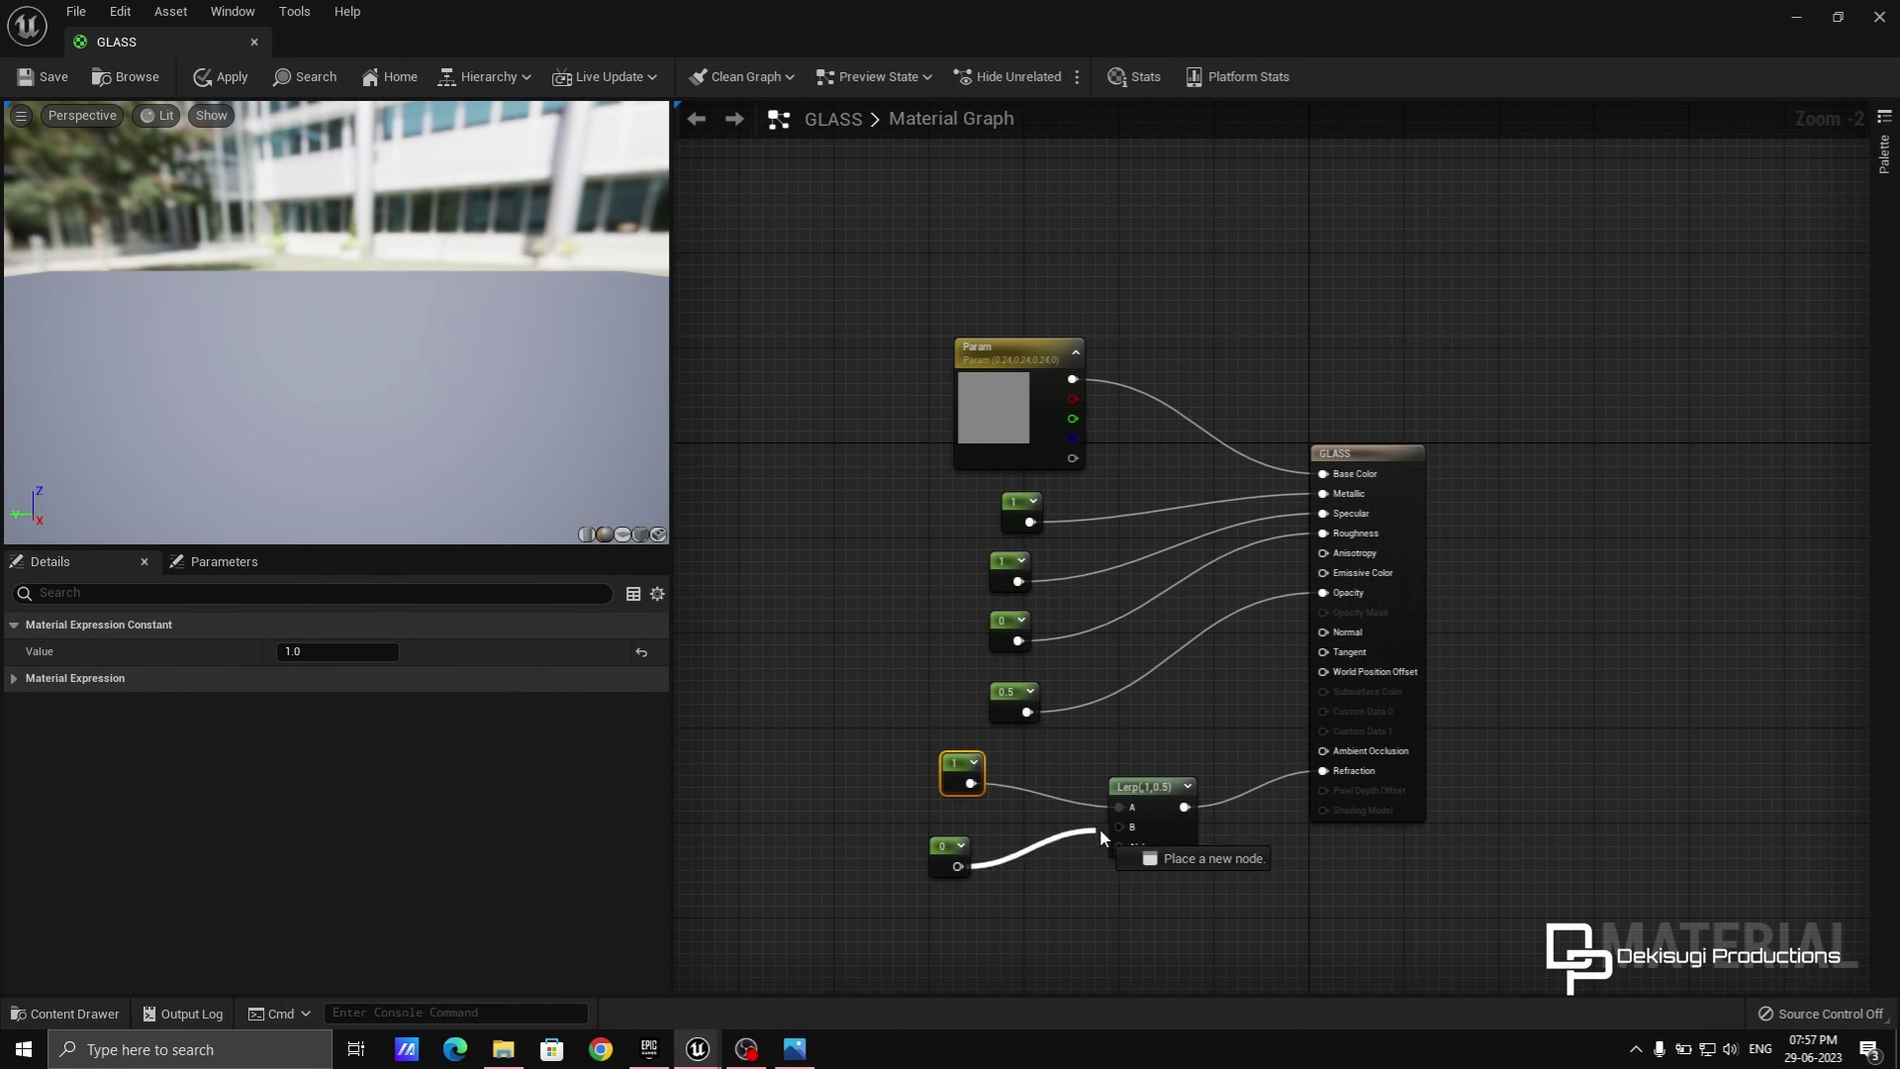
left_click_drag(1108, 834, 1119, 827)
left_click_drag(950, 853, 940, 829)
Look up the IOR of glass in Unreal's Using Refraction documentation and set the Lerp's B constant to 1.52.
left_click(698, 1048)
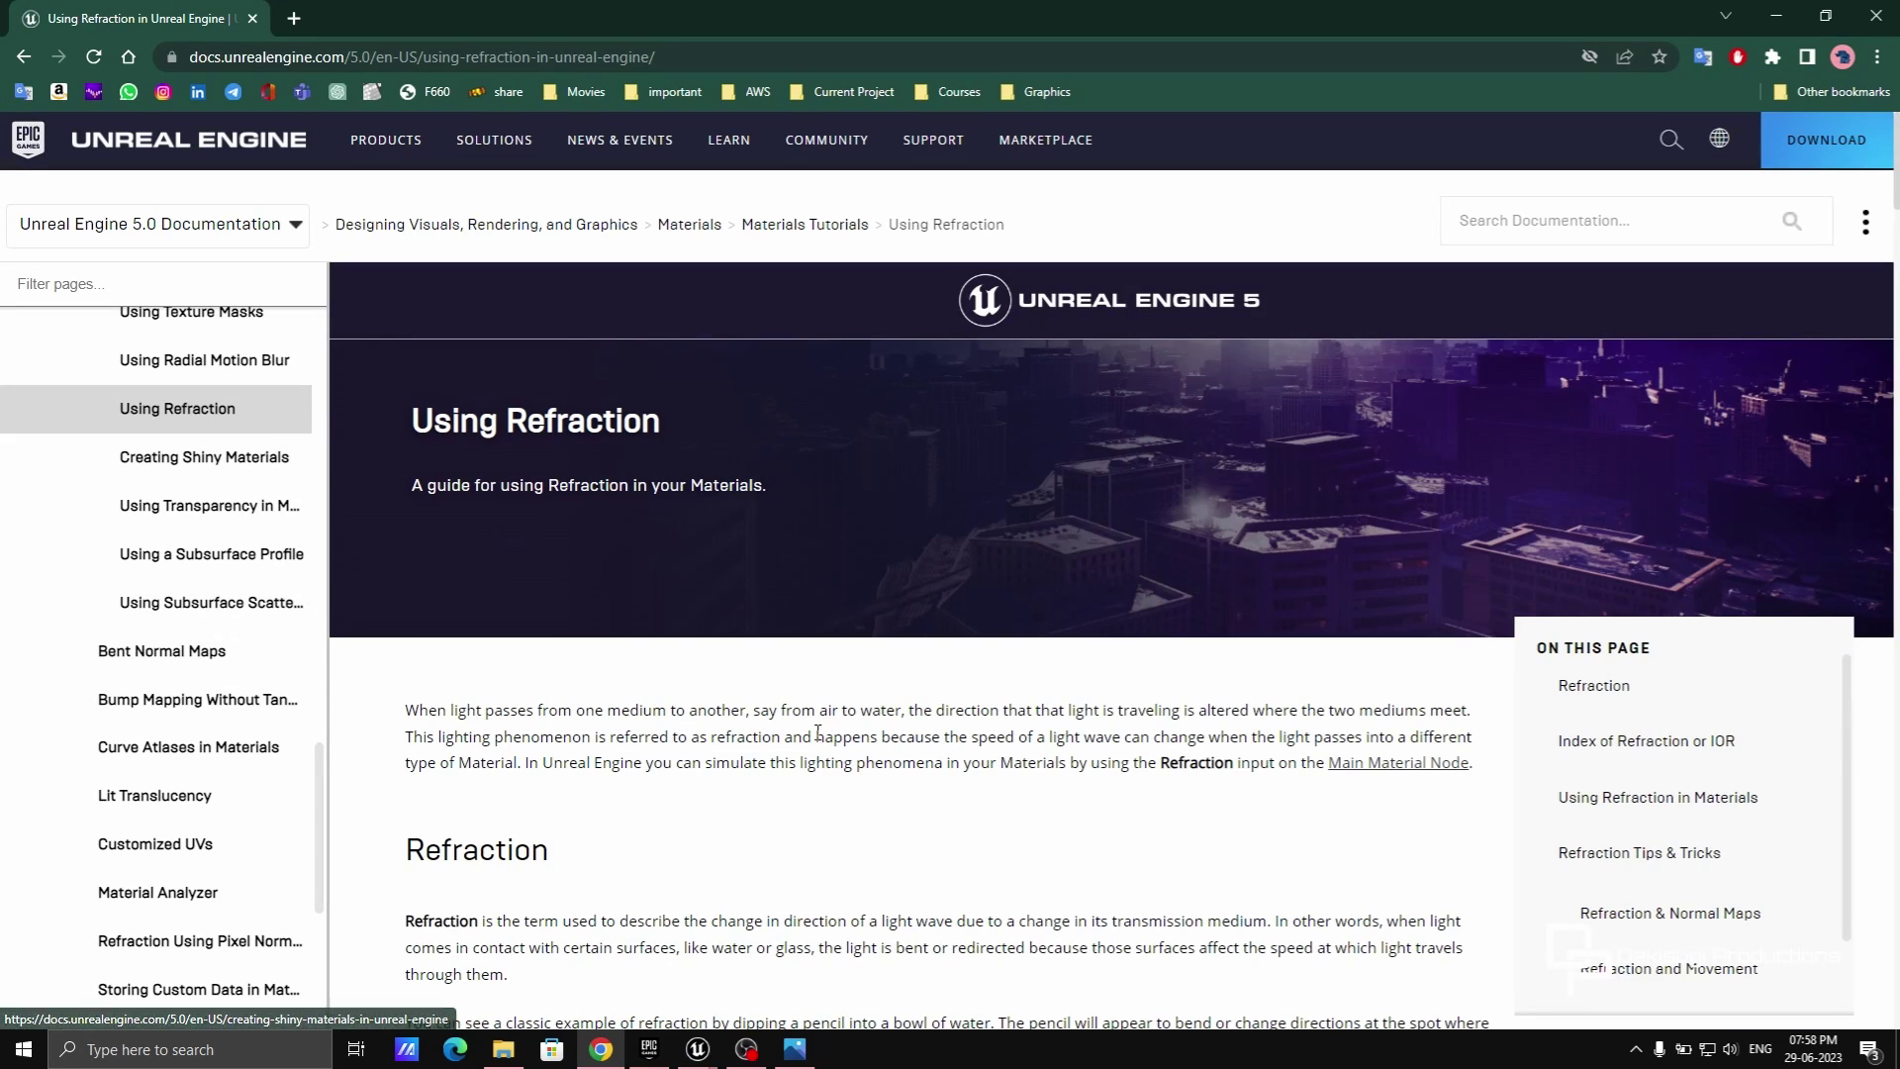
scroll(657, 652, "down", 20)
scroll(502, 529, "up", 2)
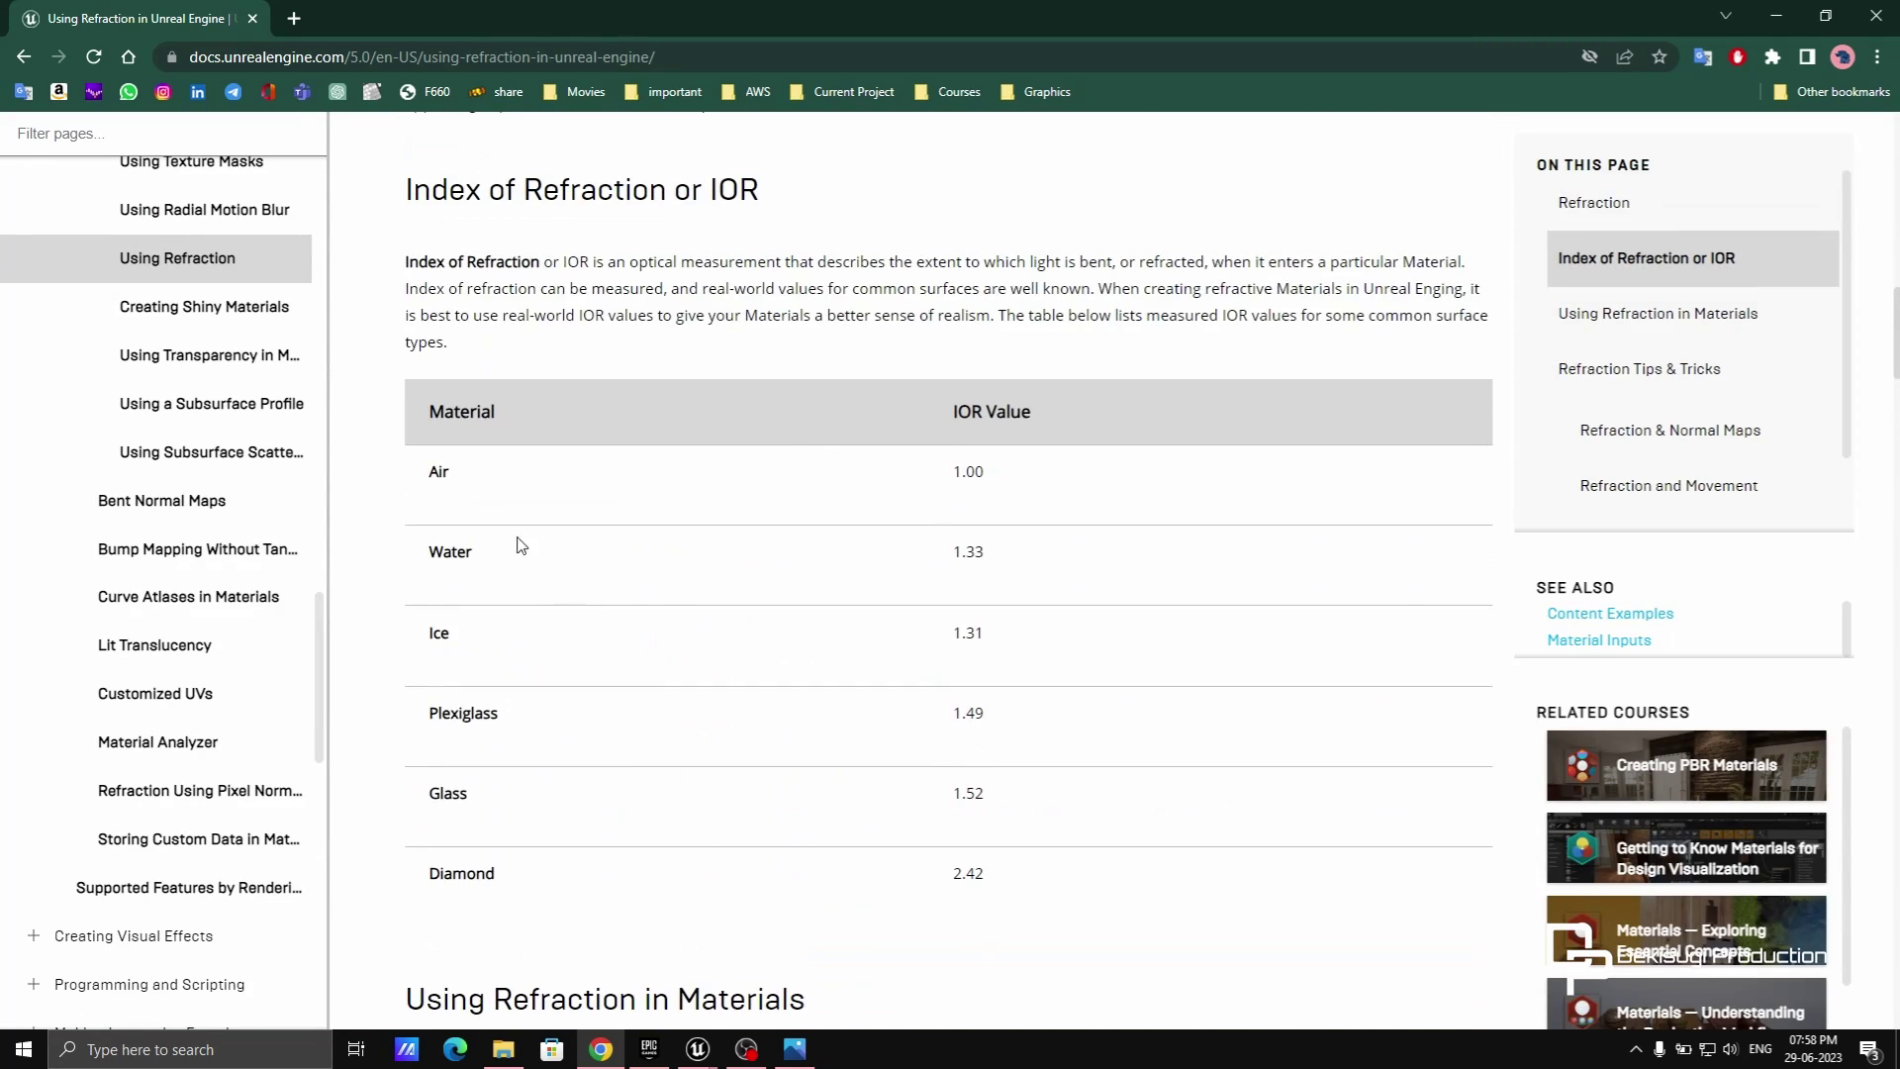
left_click(647, 749)
key("alt+Tab")
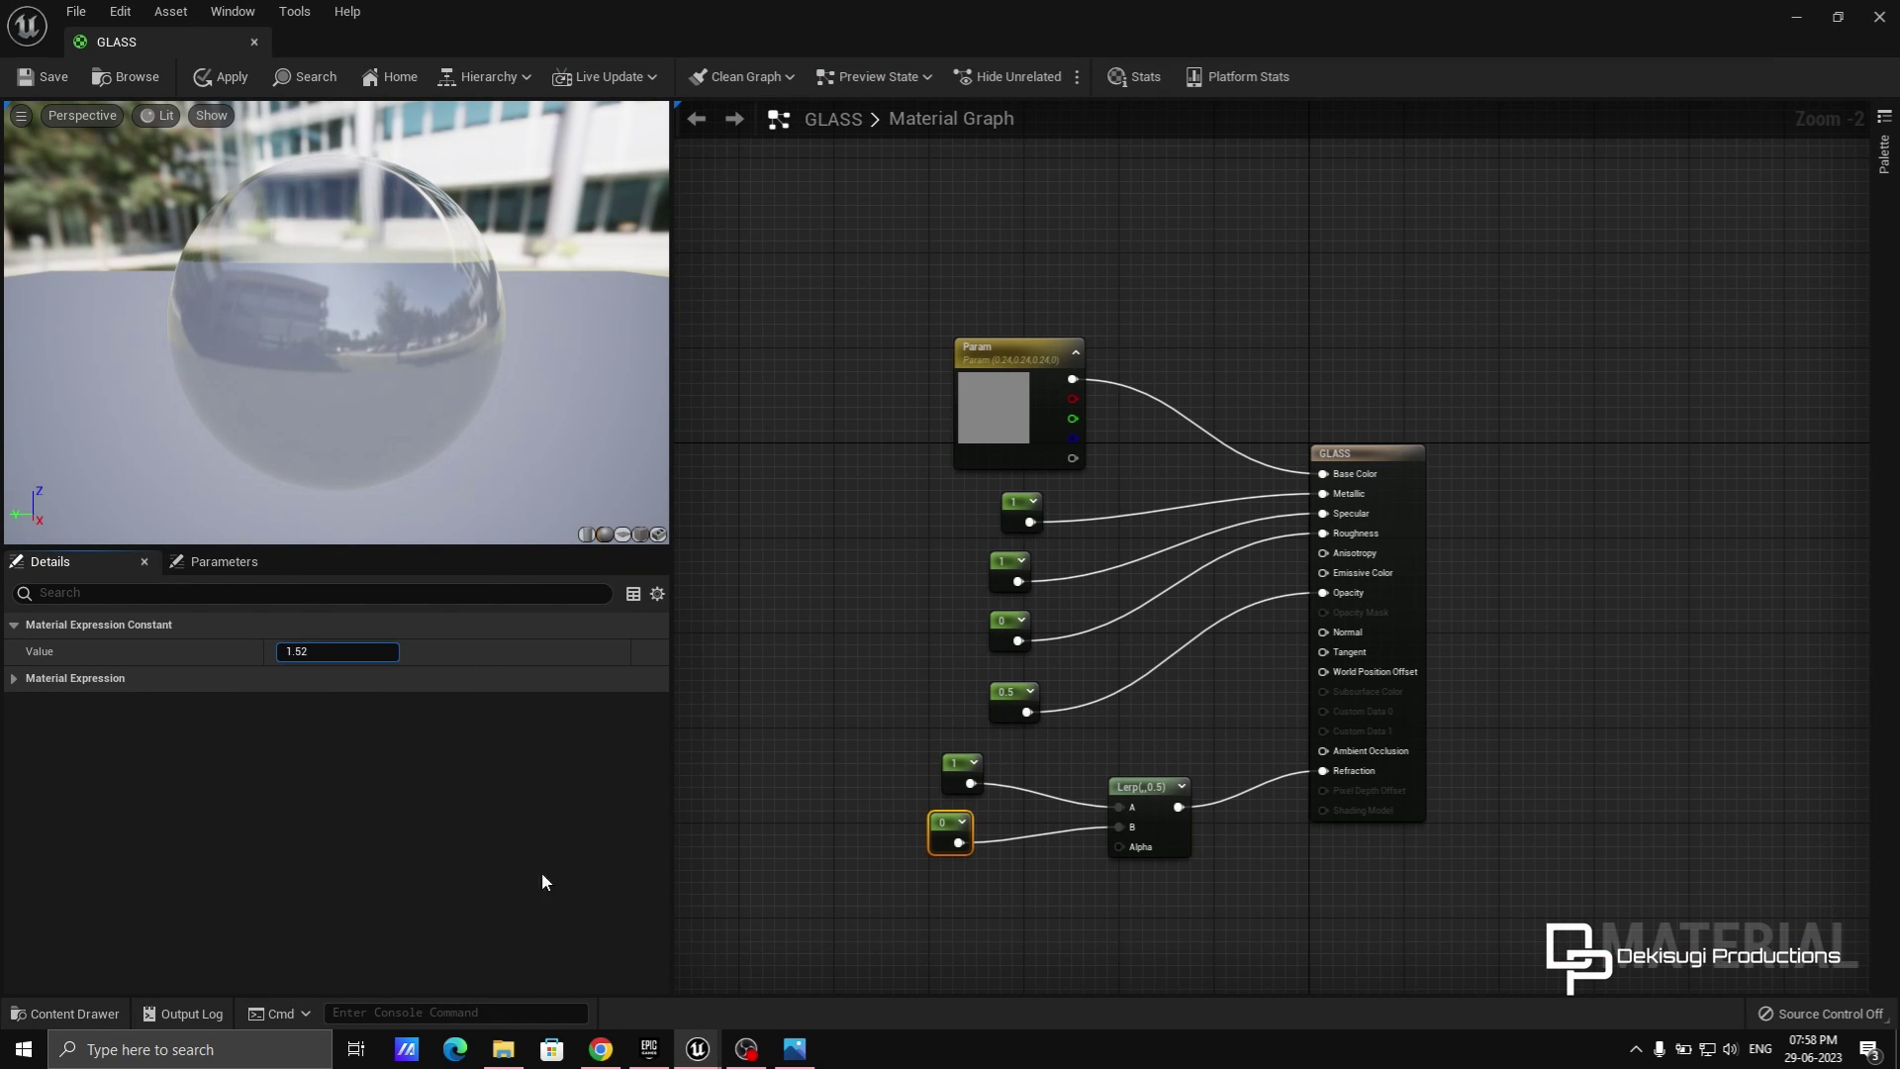
type("1.52")
key("Return")
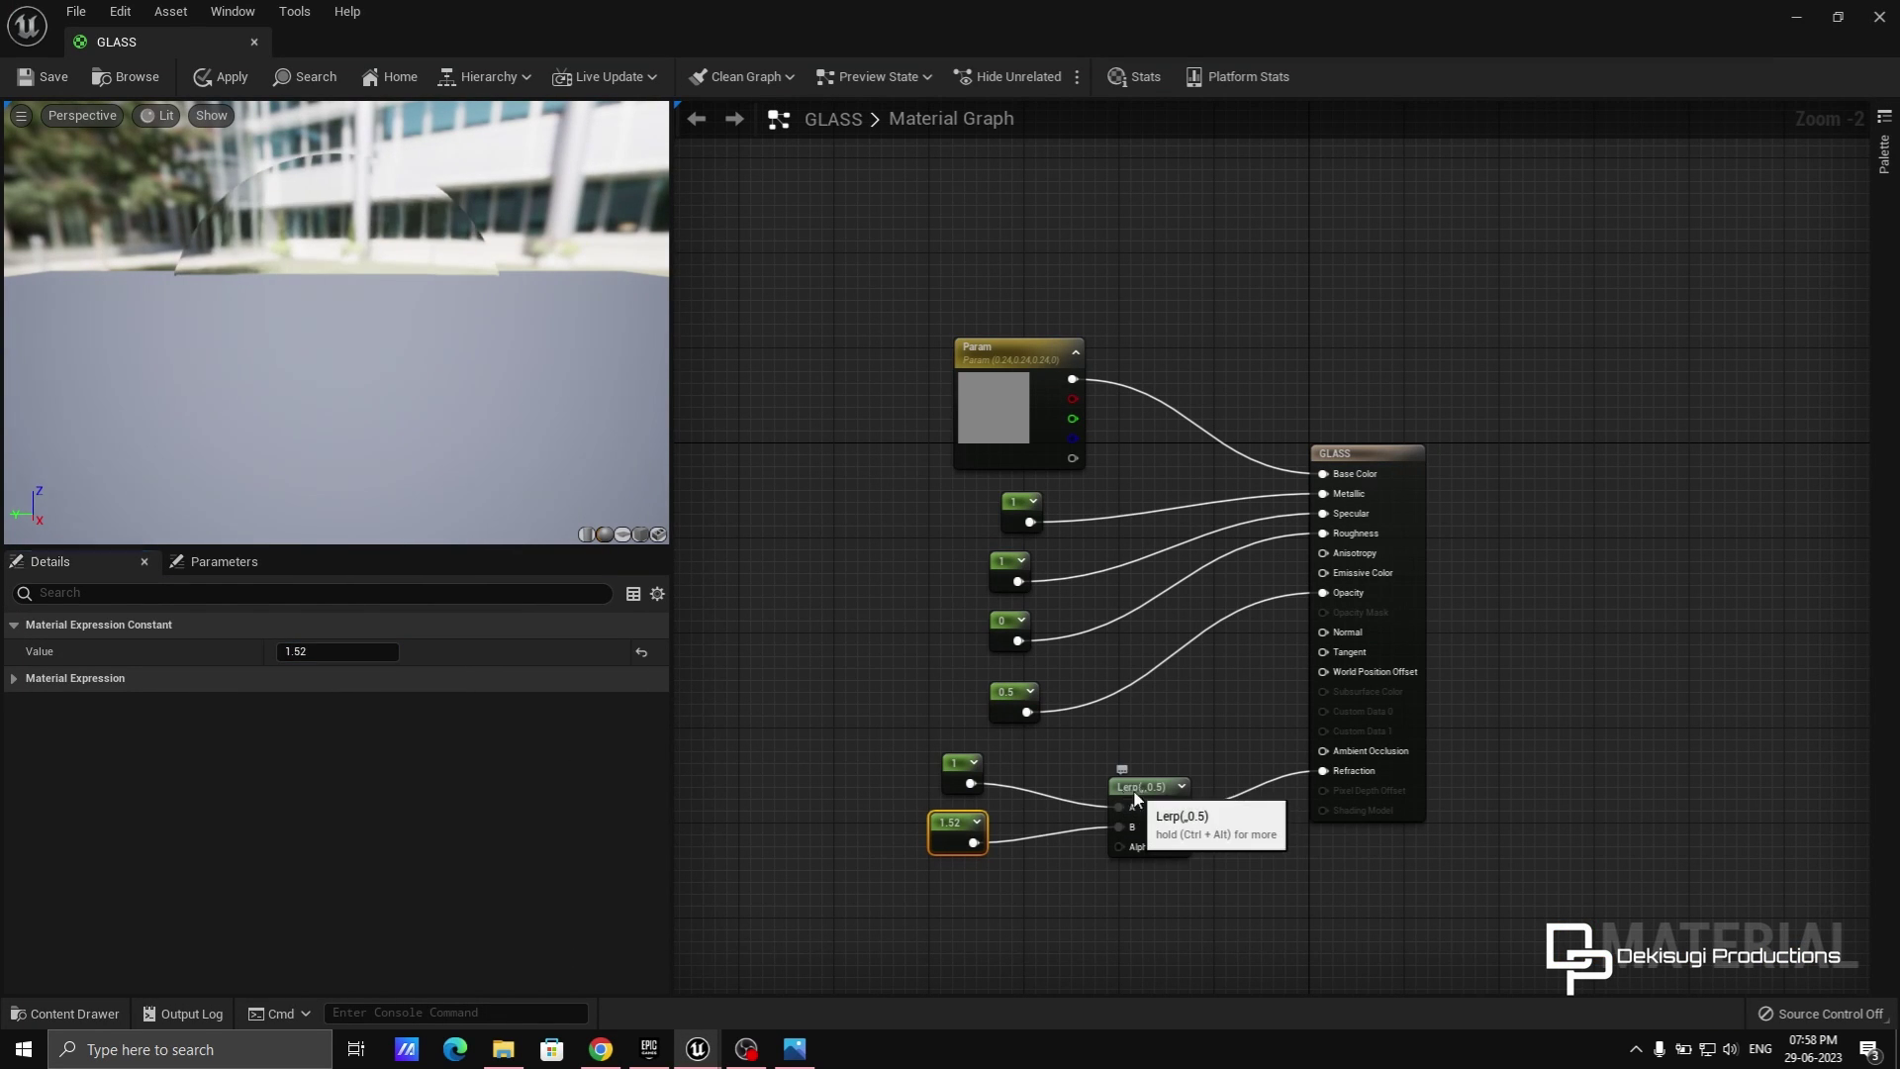
Lower the Lerp node slightly and add a Fresnel node below the 1.52 constant.
left_click_drag(1132, 803, 1132, 839)
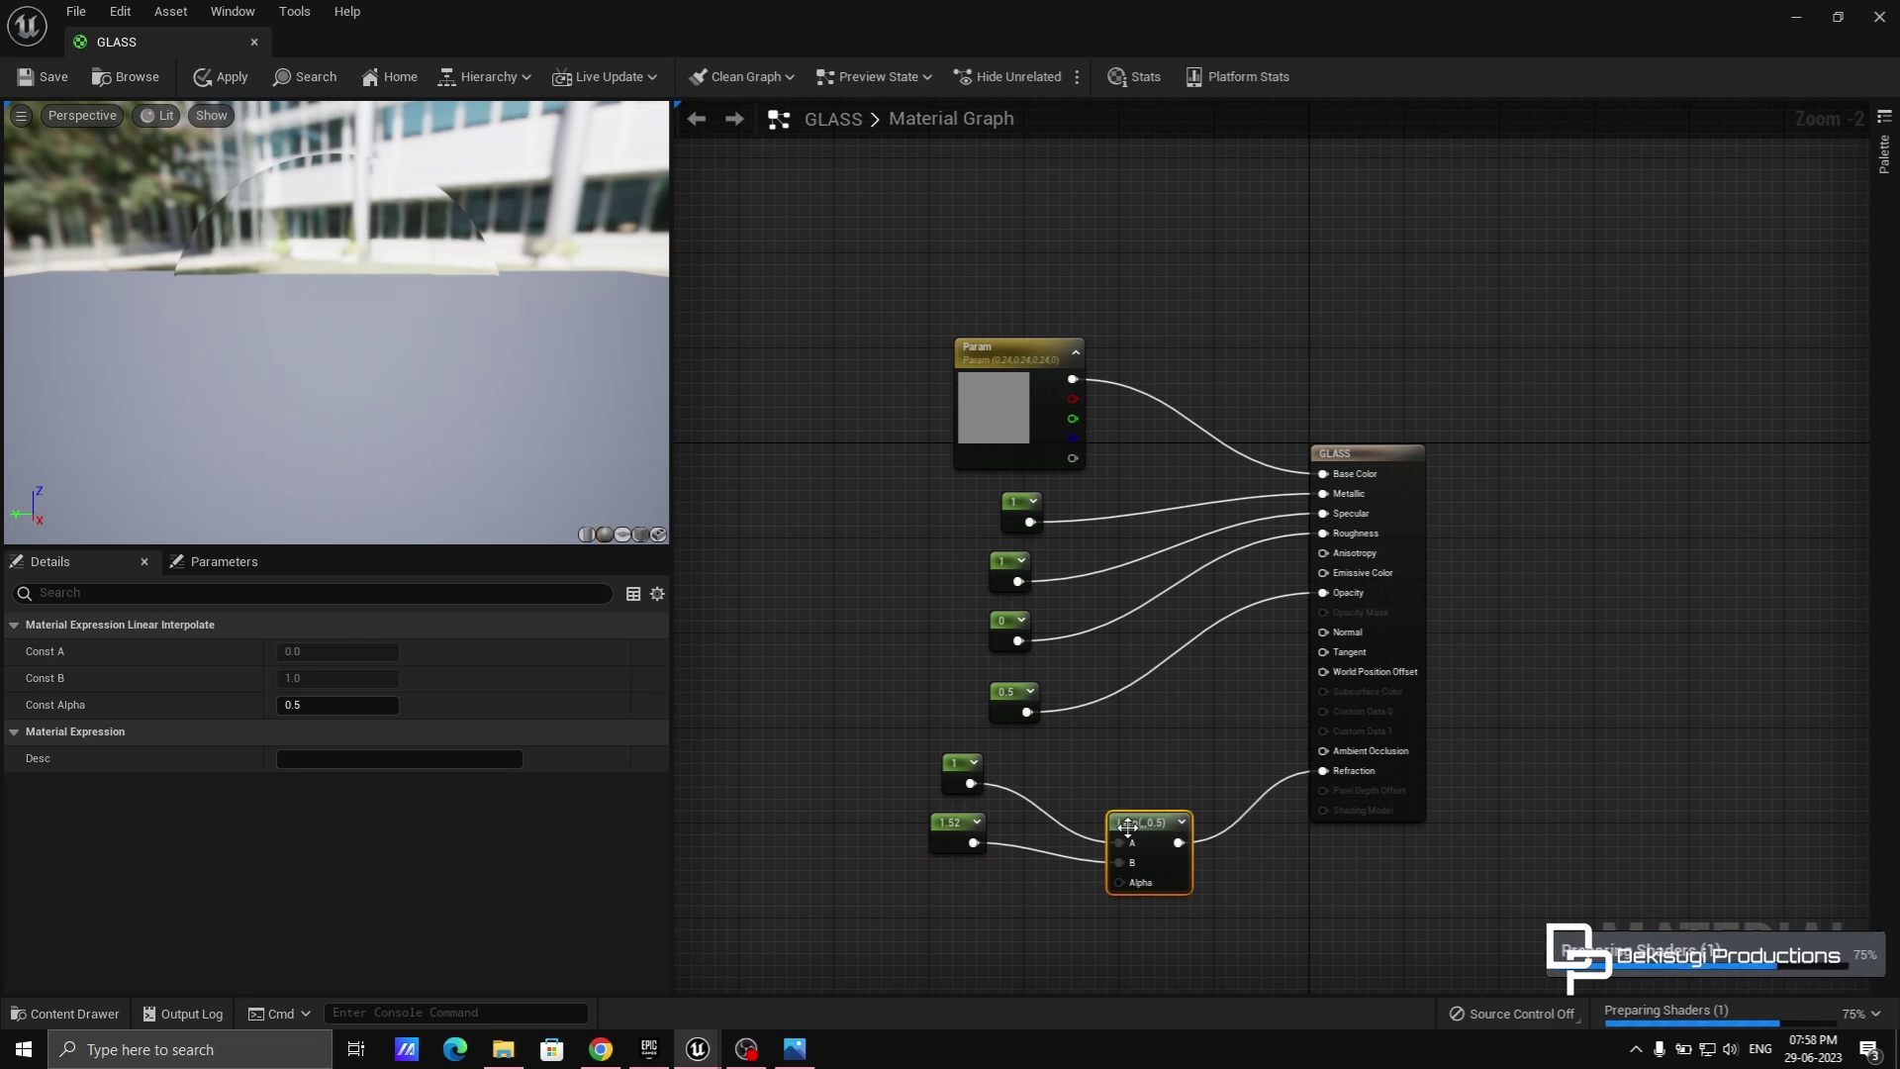
right_click(874, 881)
type("fresn")
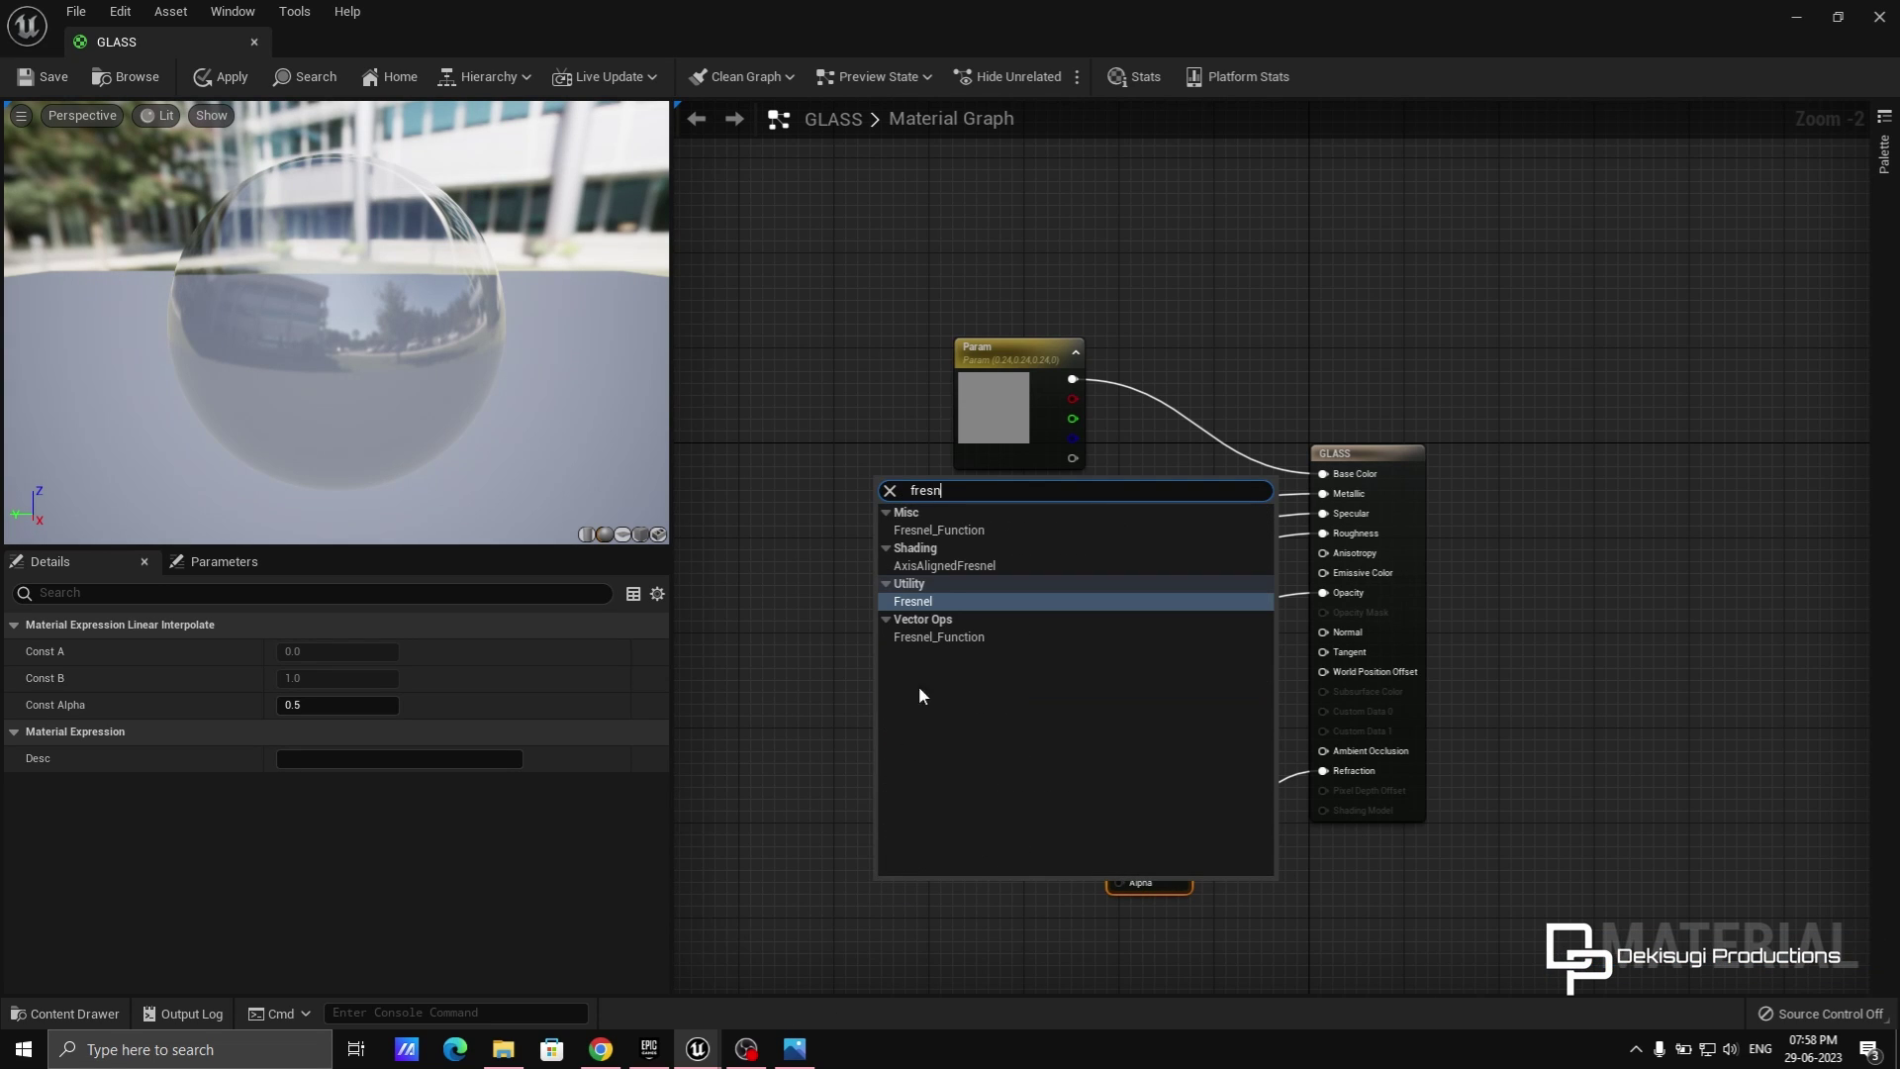
left_click(946, 600)
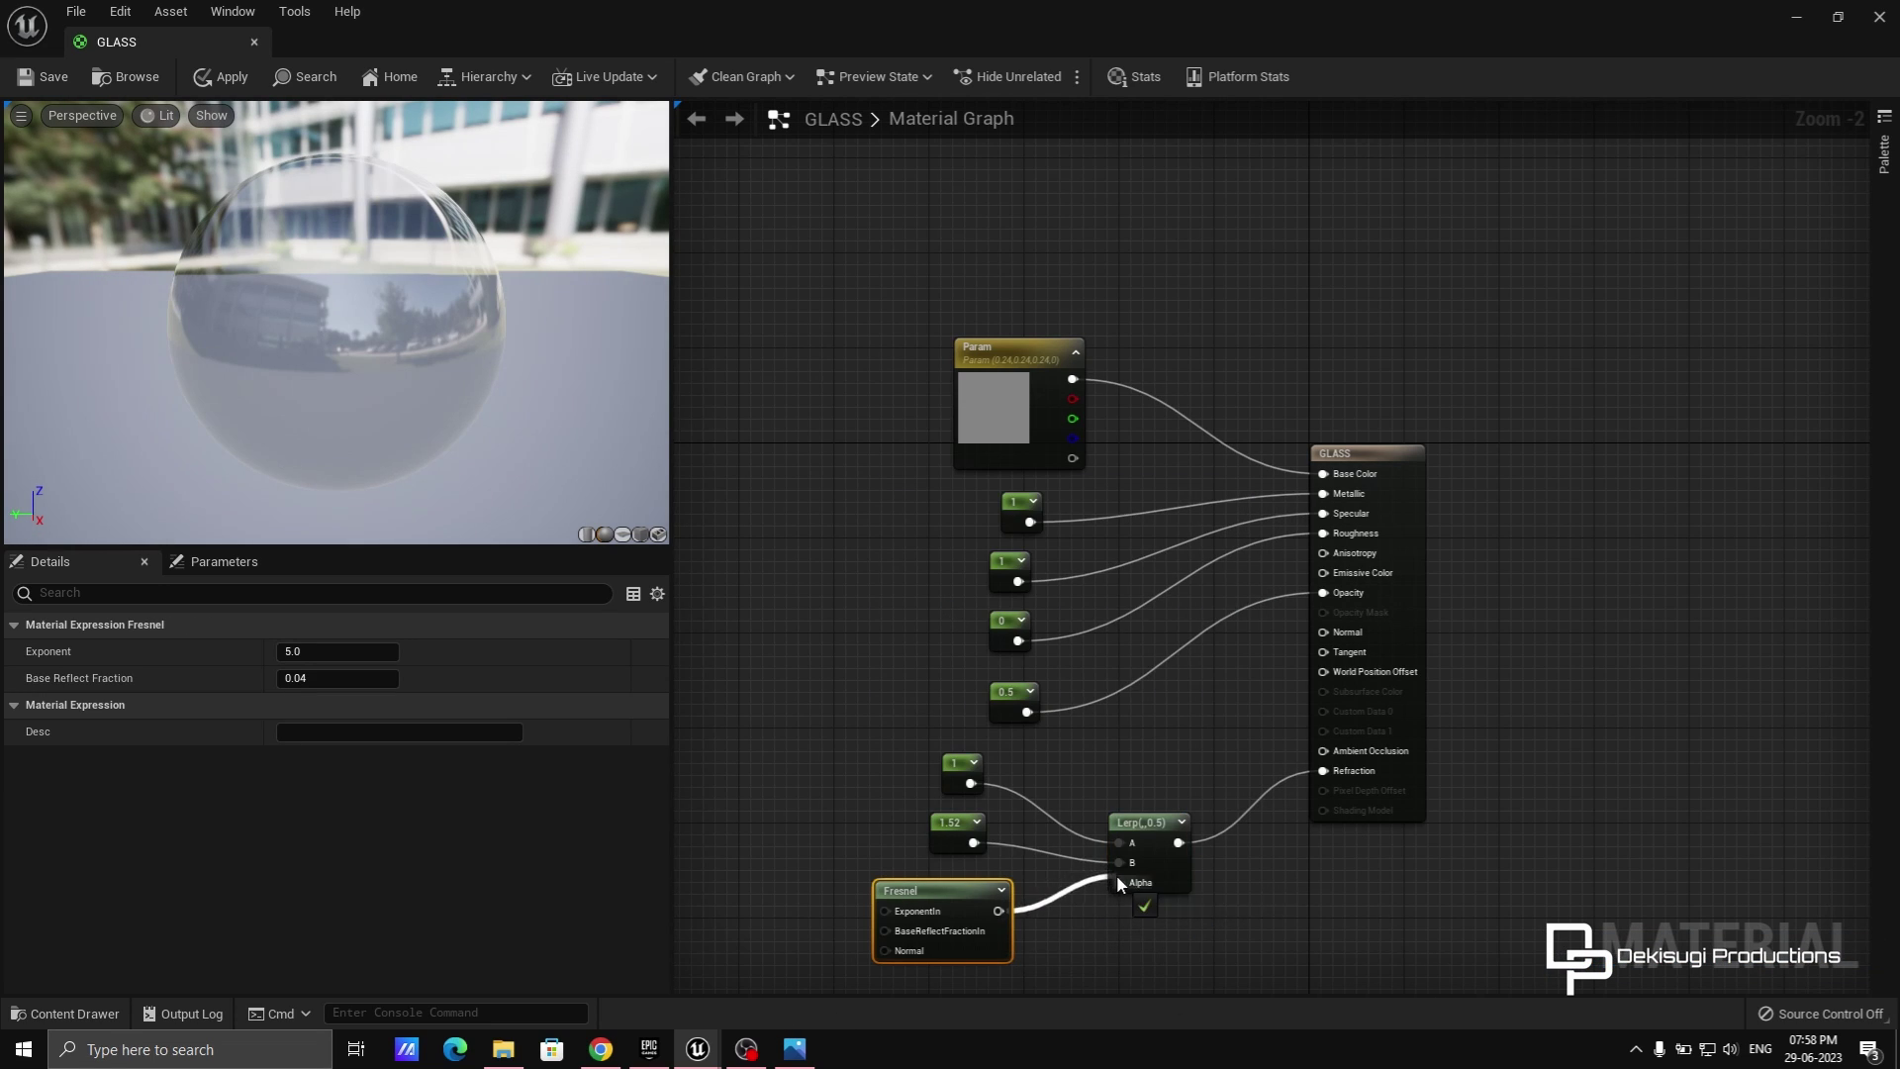
Connect the Fresnel node's output to the Lerp node's Alpha input and check the glass on the preview sphere.
left_click_drag(1118, 878, 1119, 882)
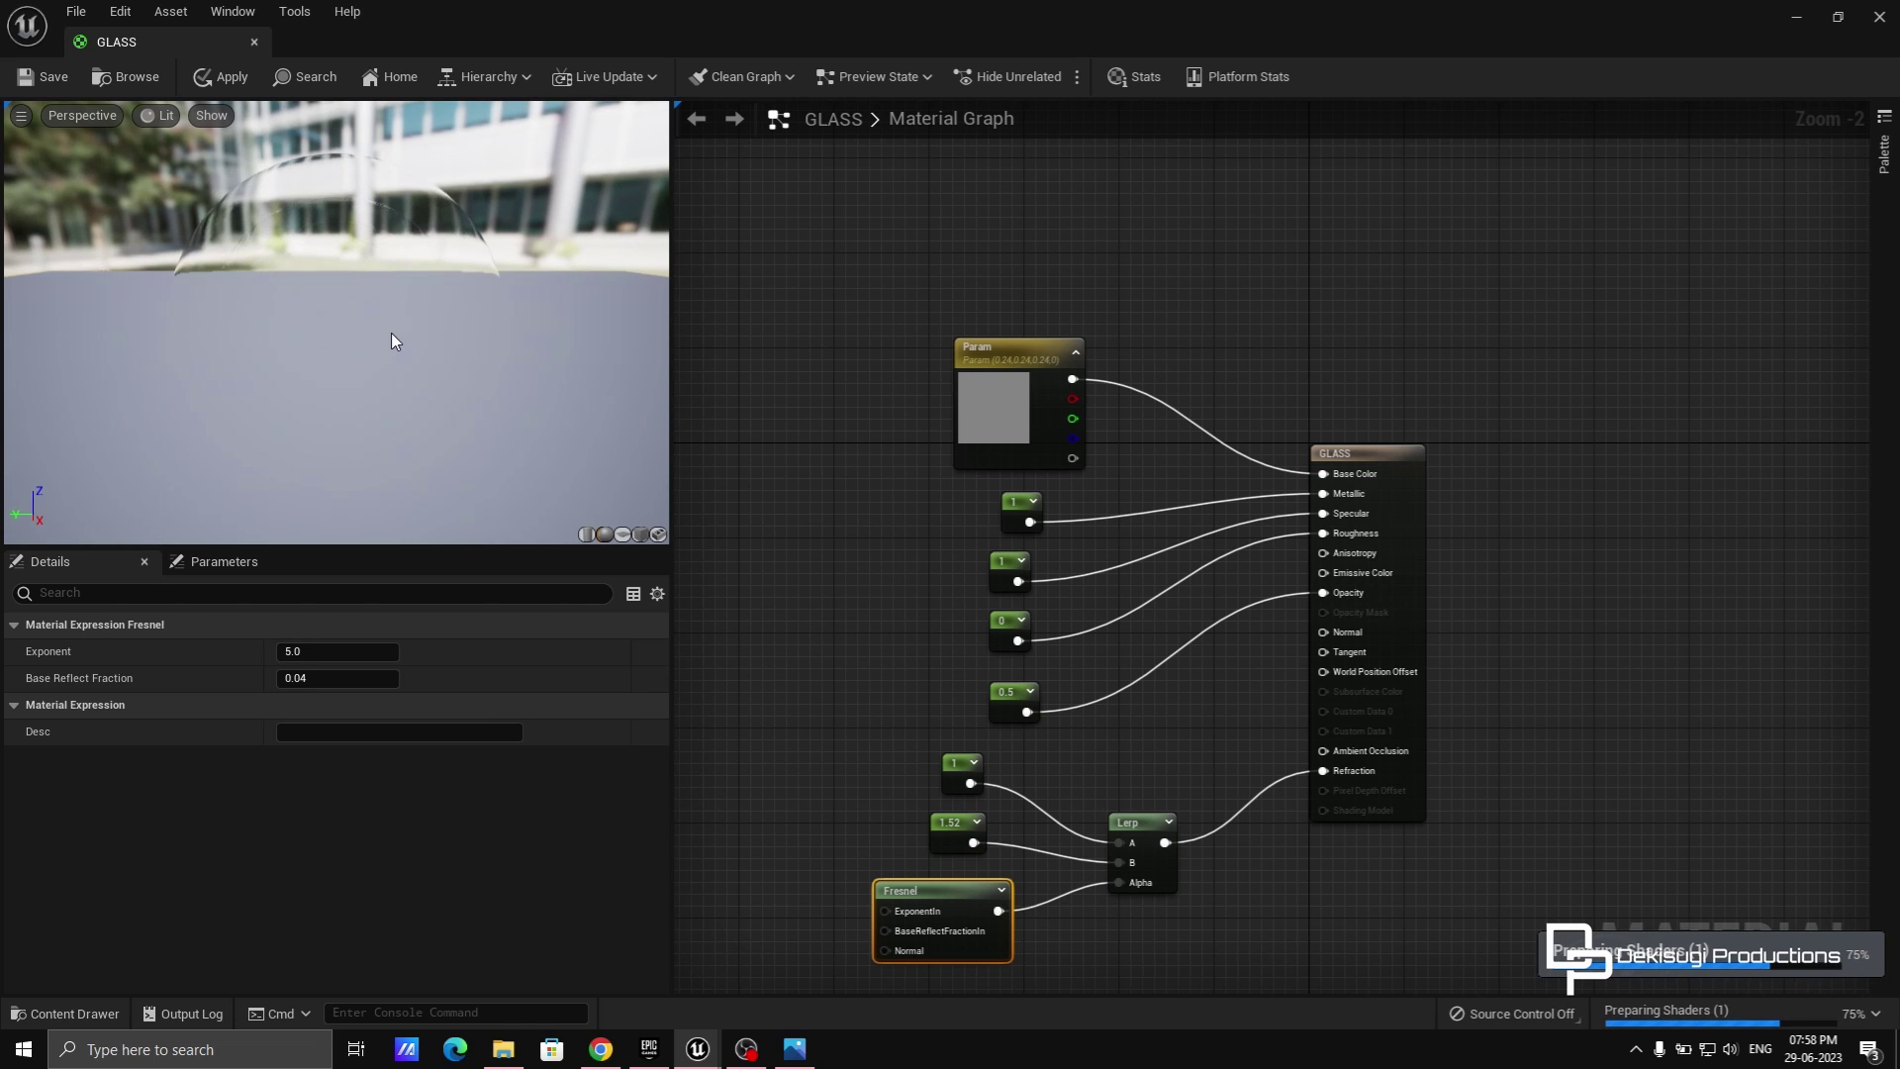
left_click_drag(343, 282, 302, 253)
left_click_drag(466, 295, 555, 302)
Darken the glass base colour parameter to a dark grey and save the GLASS material.
left_click(1004, 396)
left_click(371, 703)
mouse_move(657, 722)
left_mouse_down()
mouse_move(657, 772)
mouse_move(665, 750)
left_mouse_up()
left_click(693, 995)
left_click(371, 705)
left_click(661, 994)
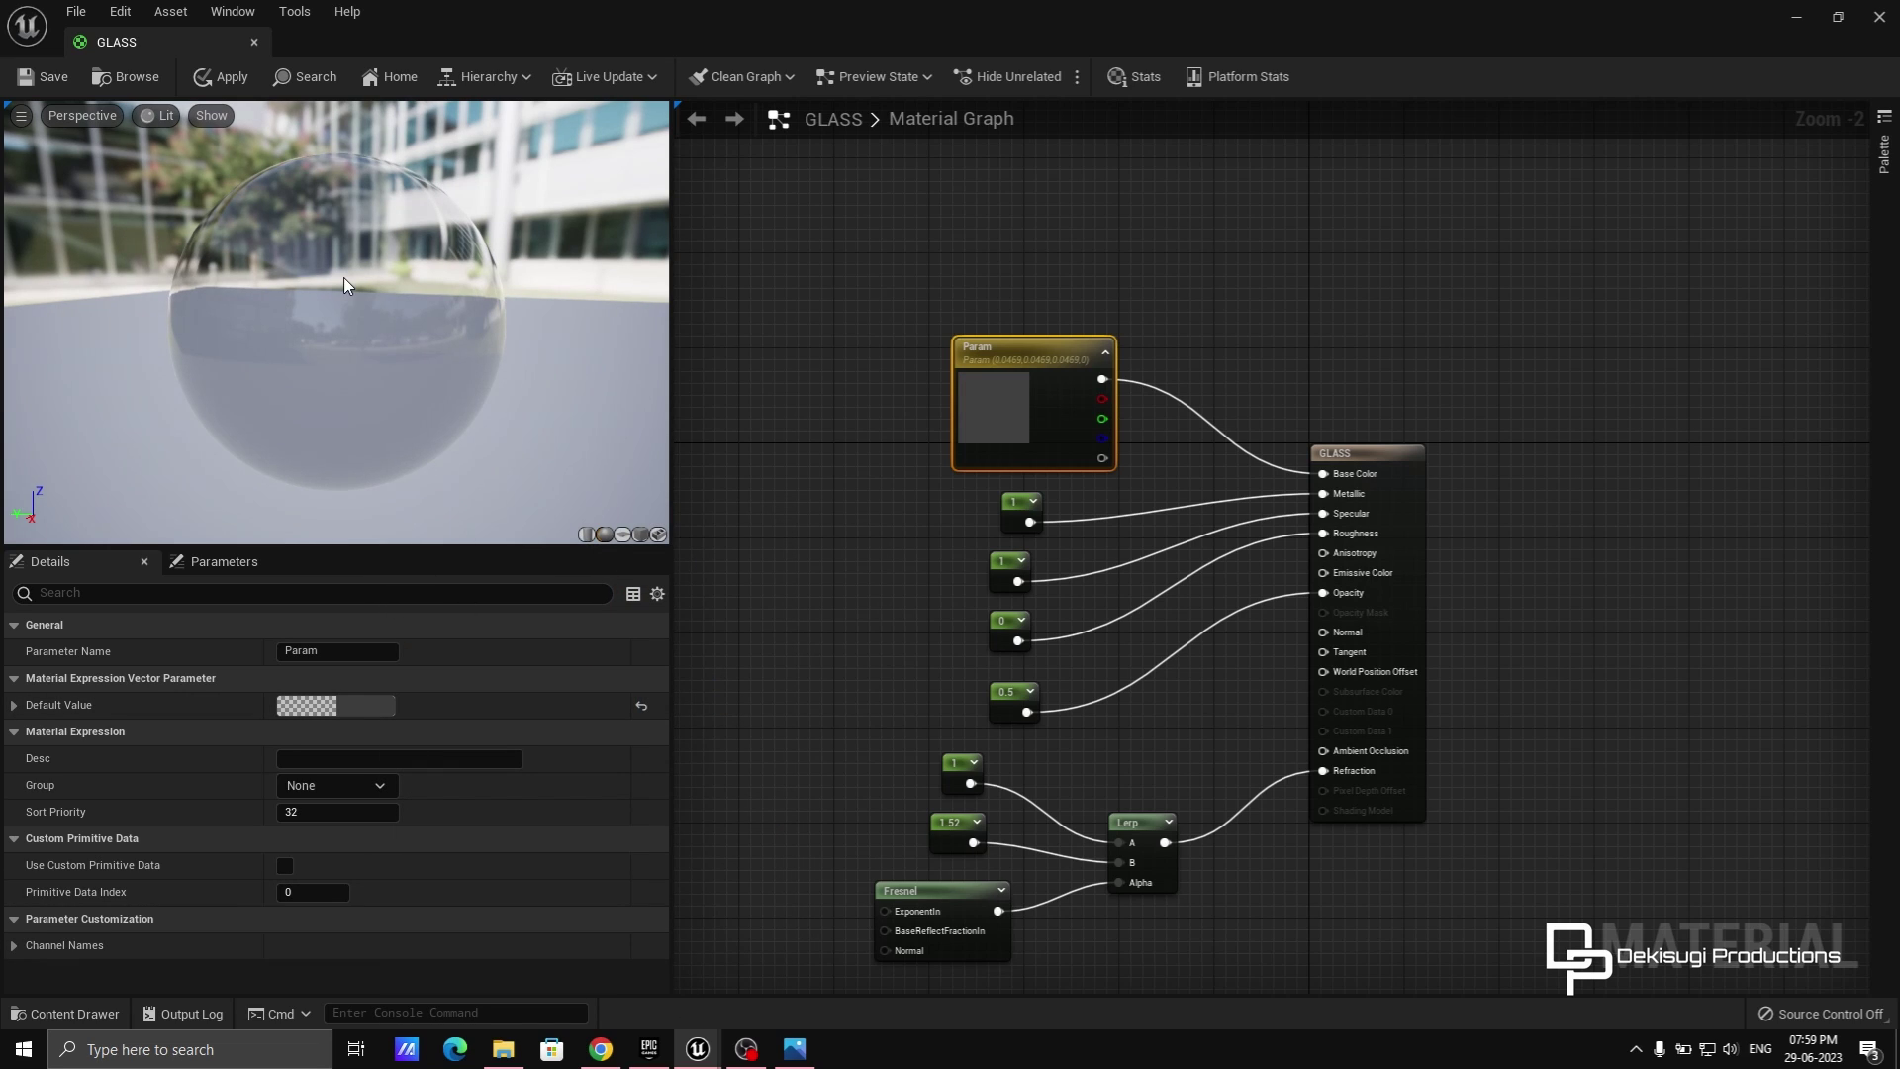
key("ctrl+s")
left_click(1798, 17)
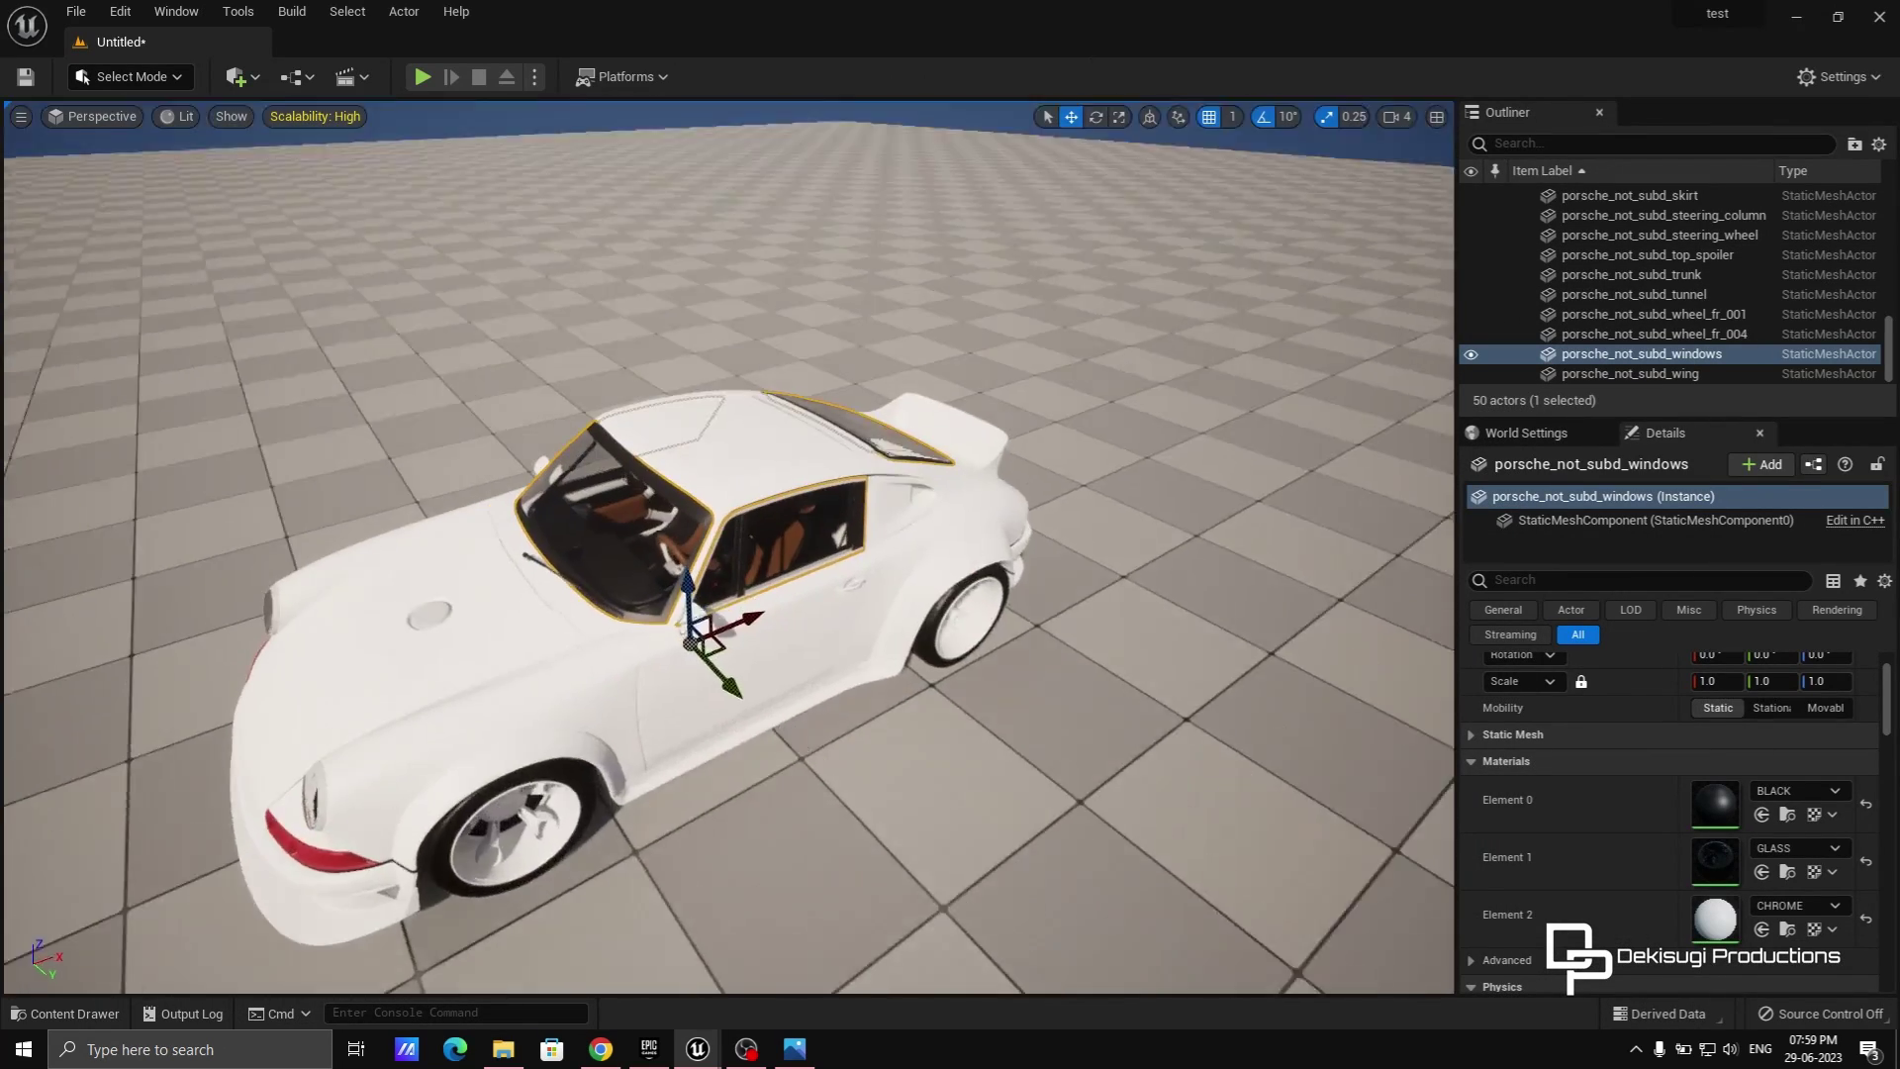
Lower the viewport camera speed to 2 and inspect the car's windows up close.
right_click_drag(1301, 137, 1301, 137)
left_click(1386, 119)
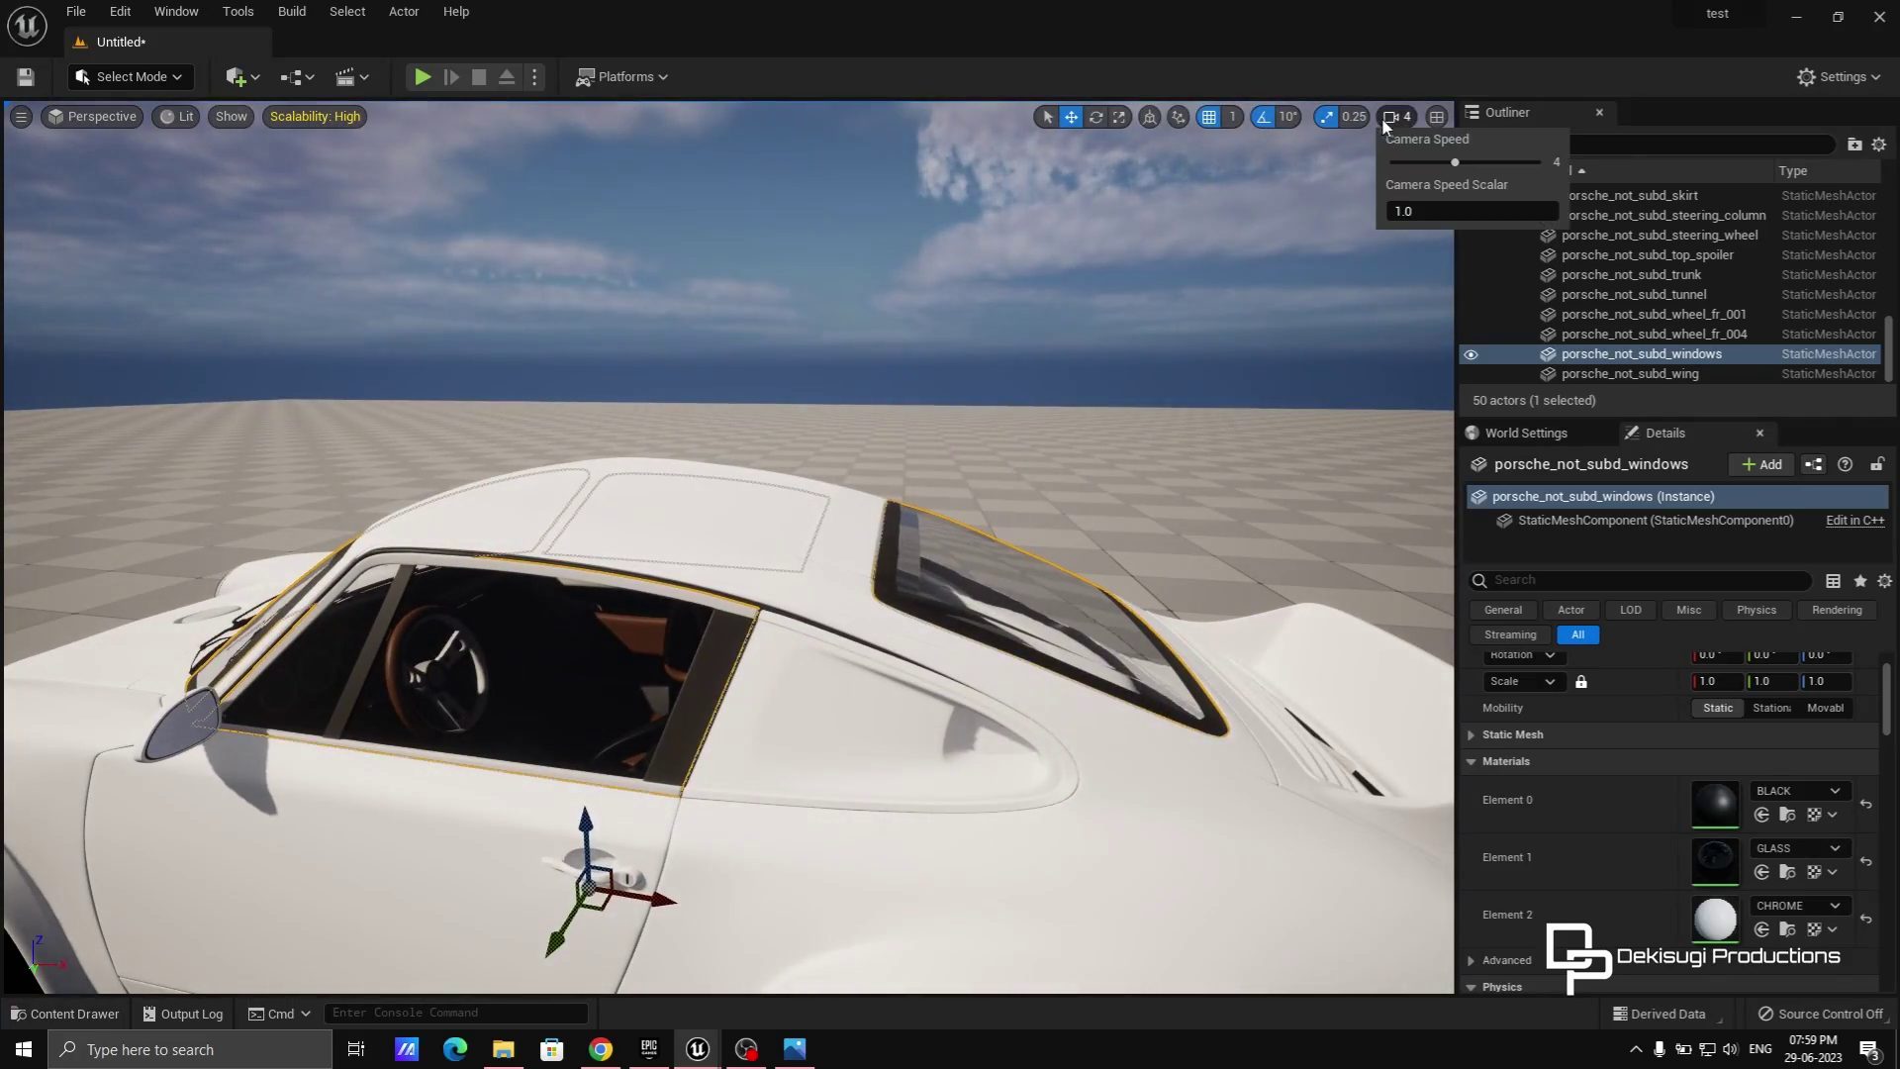
right_click_drag(729, 496, 728, 497)
right_click_drag(641, 381, 641, 381)
right_click_drag(685, 680, 685, 680)
Open the trunk lid's CAR_PAINT material for editing and check the paint on the Sketchfab reference car.
left_click(551, 606)
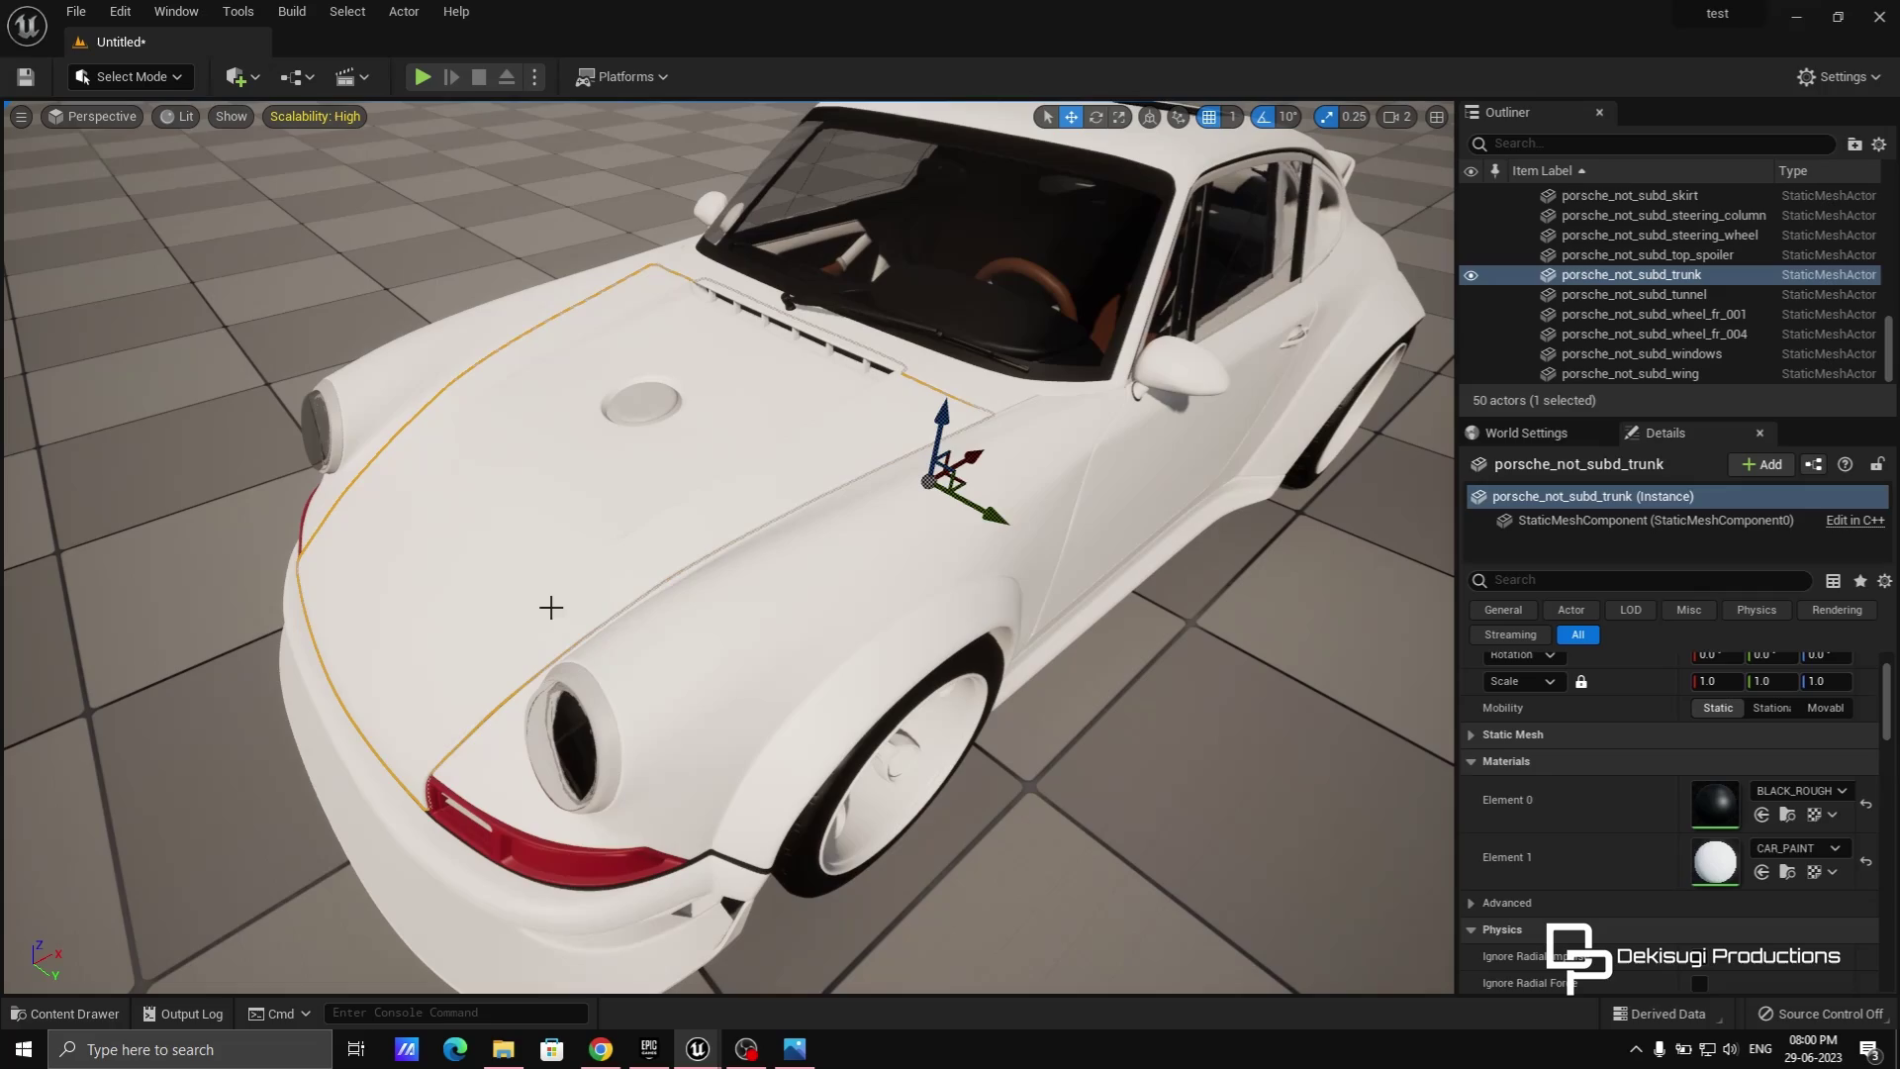
left_click(1787, 871)
double_click(734, 796)
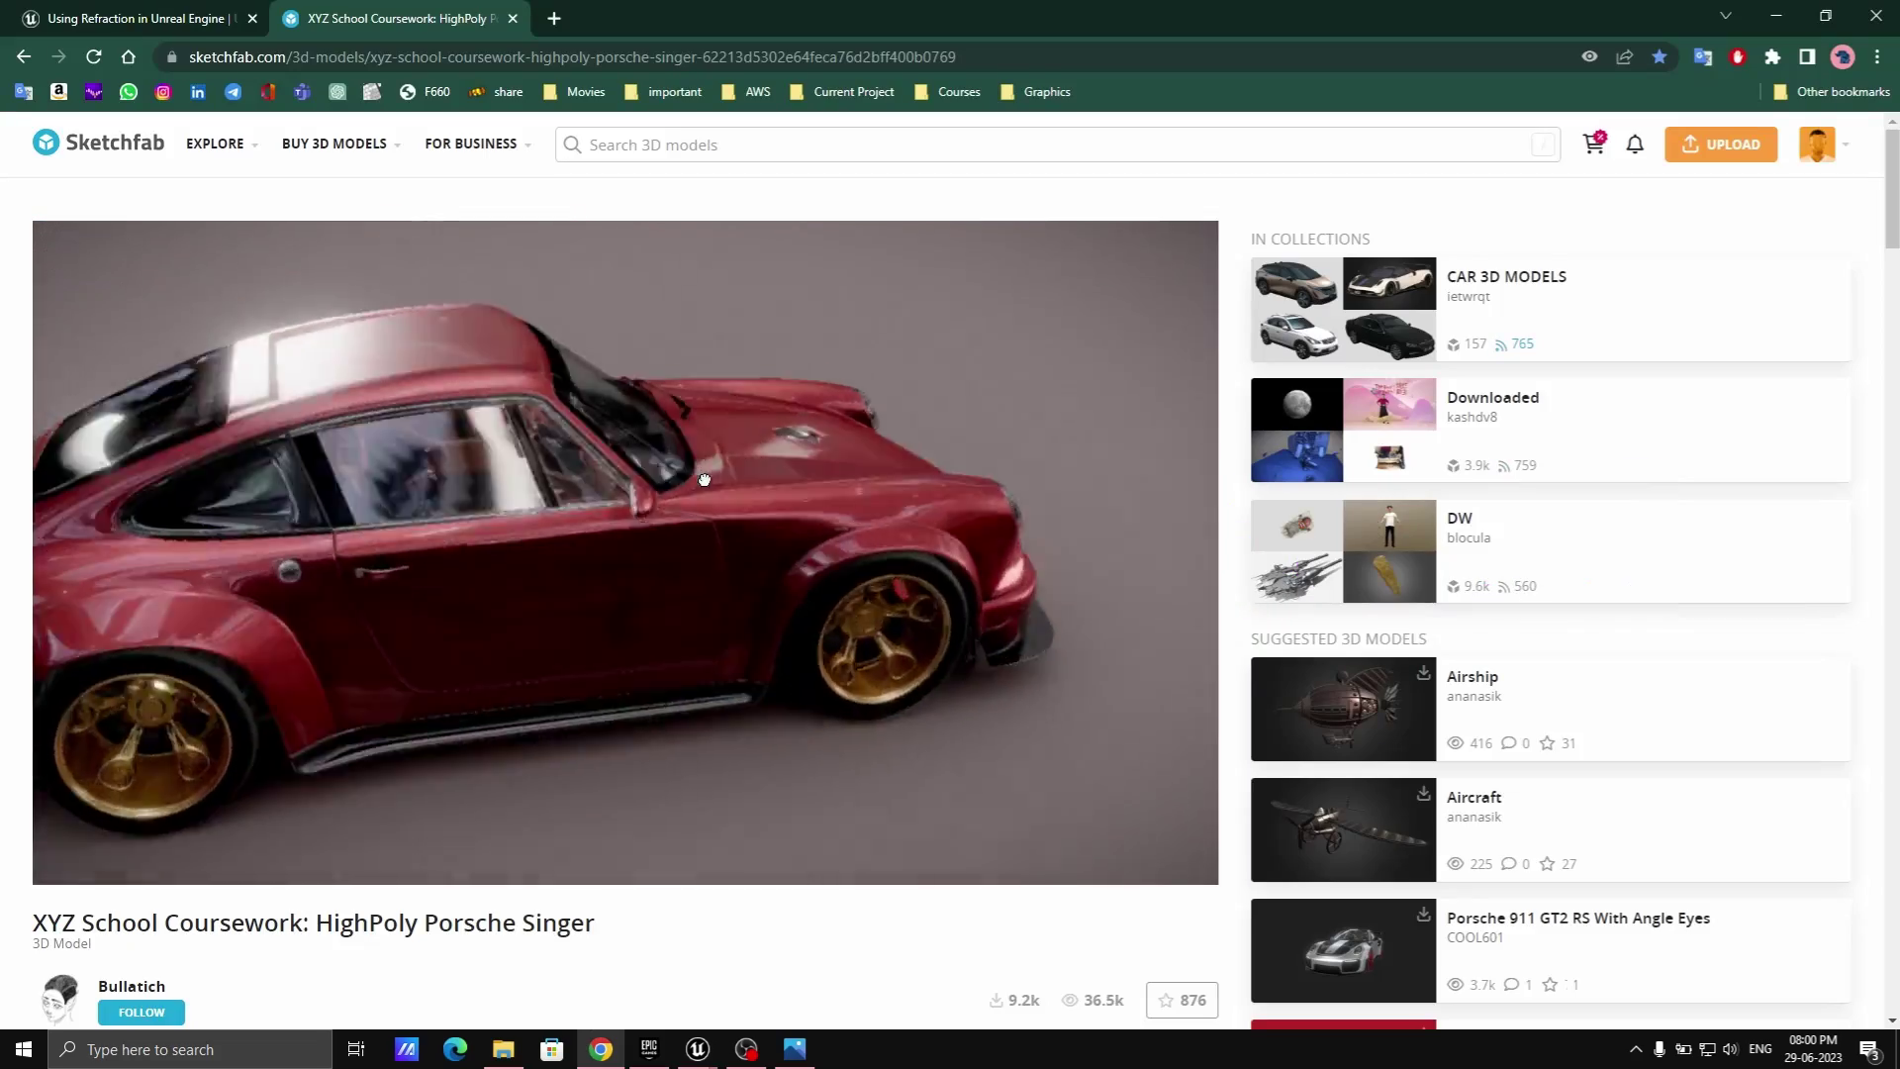
key("alt+Tab")
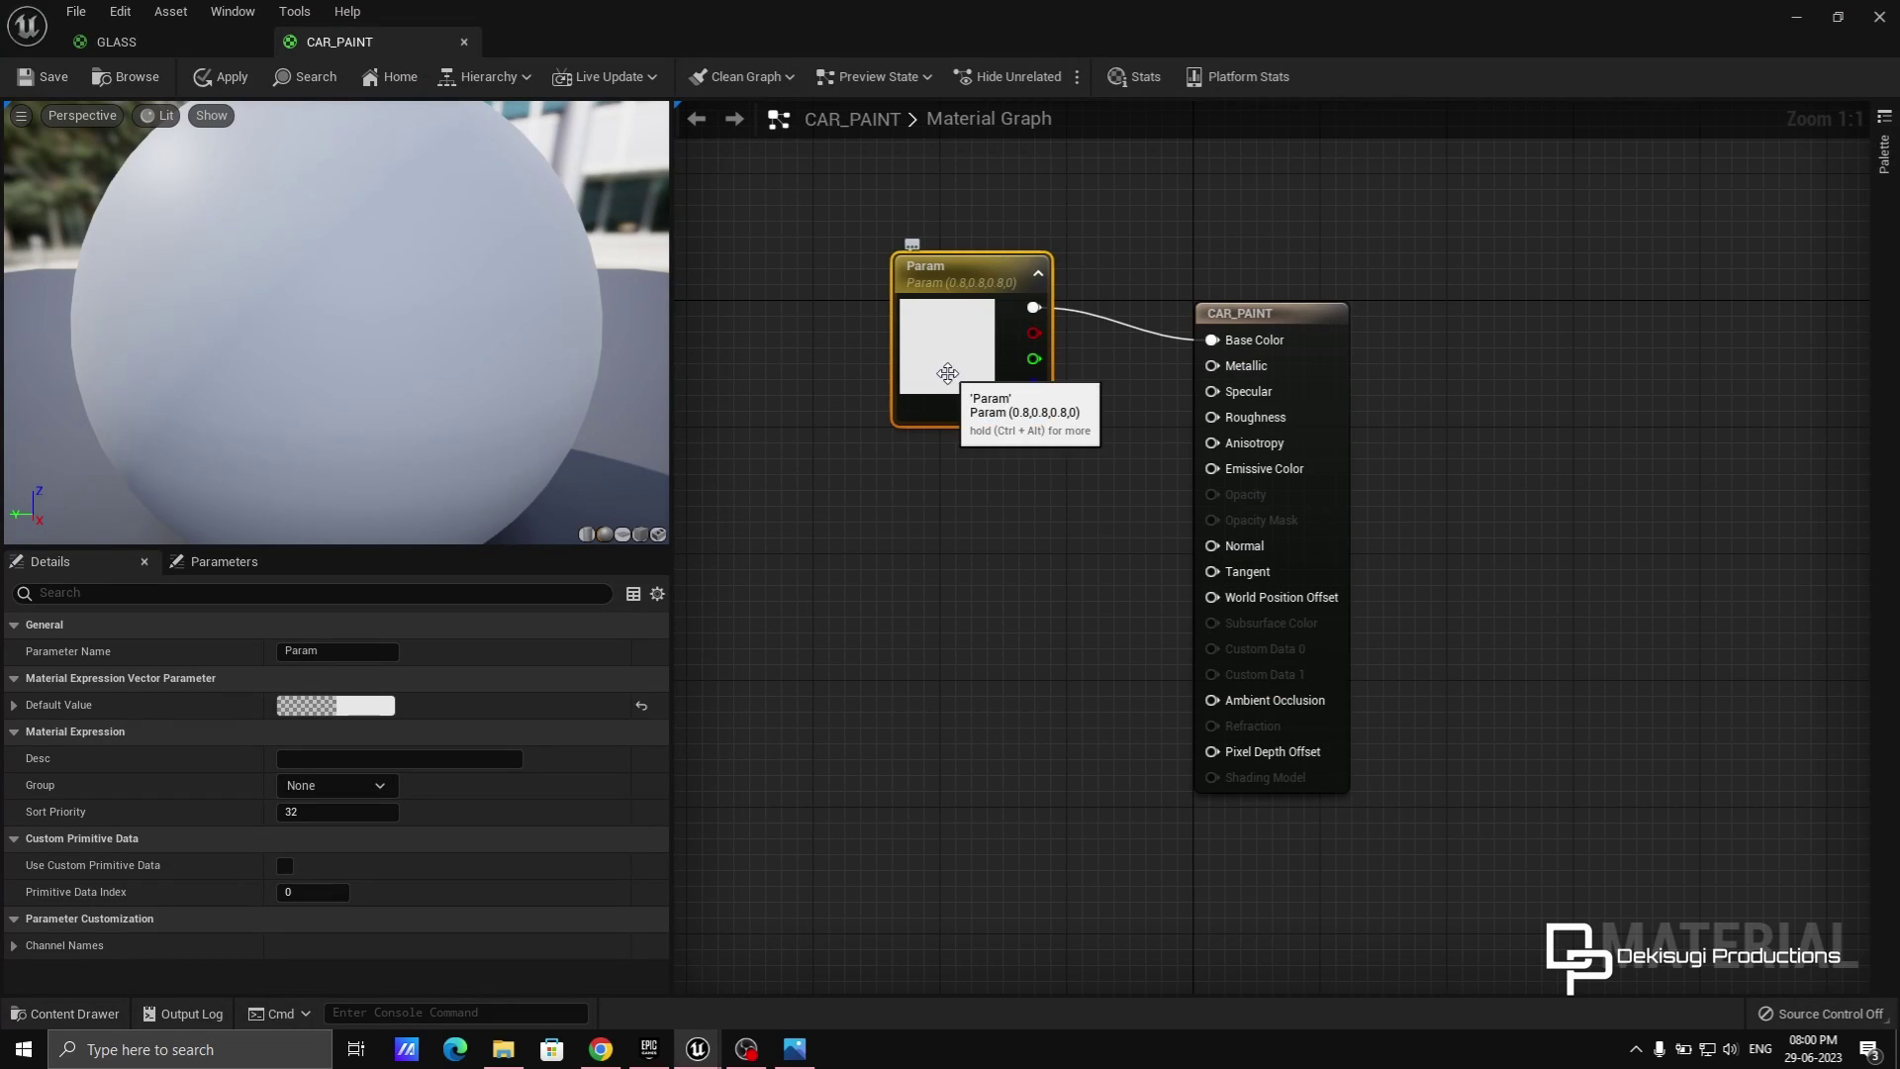
Set the CAR_PAINT base colour parameter to a saturated violet-blue (0.101, 0, 0.8).
double_click(948, 373)
left_click_drag(1144, 566, 1058, 442)
left_click_drag(1055, 368, 1037, 360)
Add three constants below the colour parameter and connect them to Metallic, Specular and Roughness.
left_click(946, 489)
left_click(963, 573)
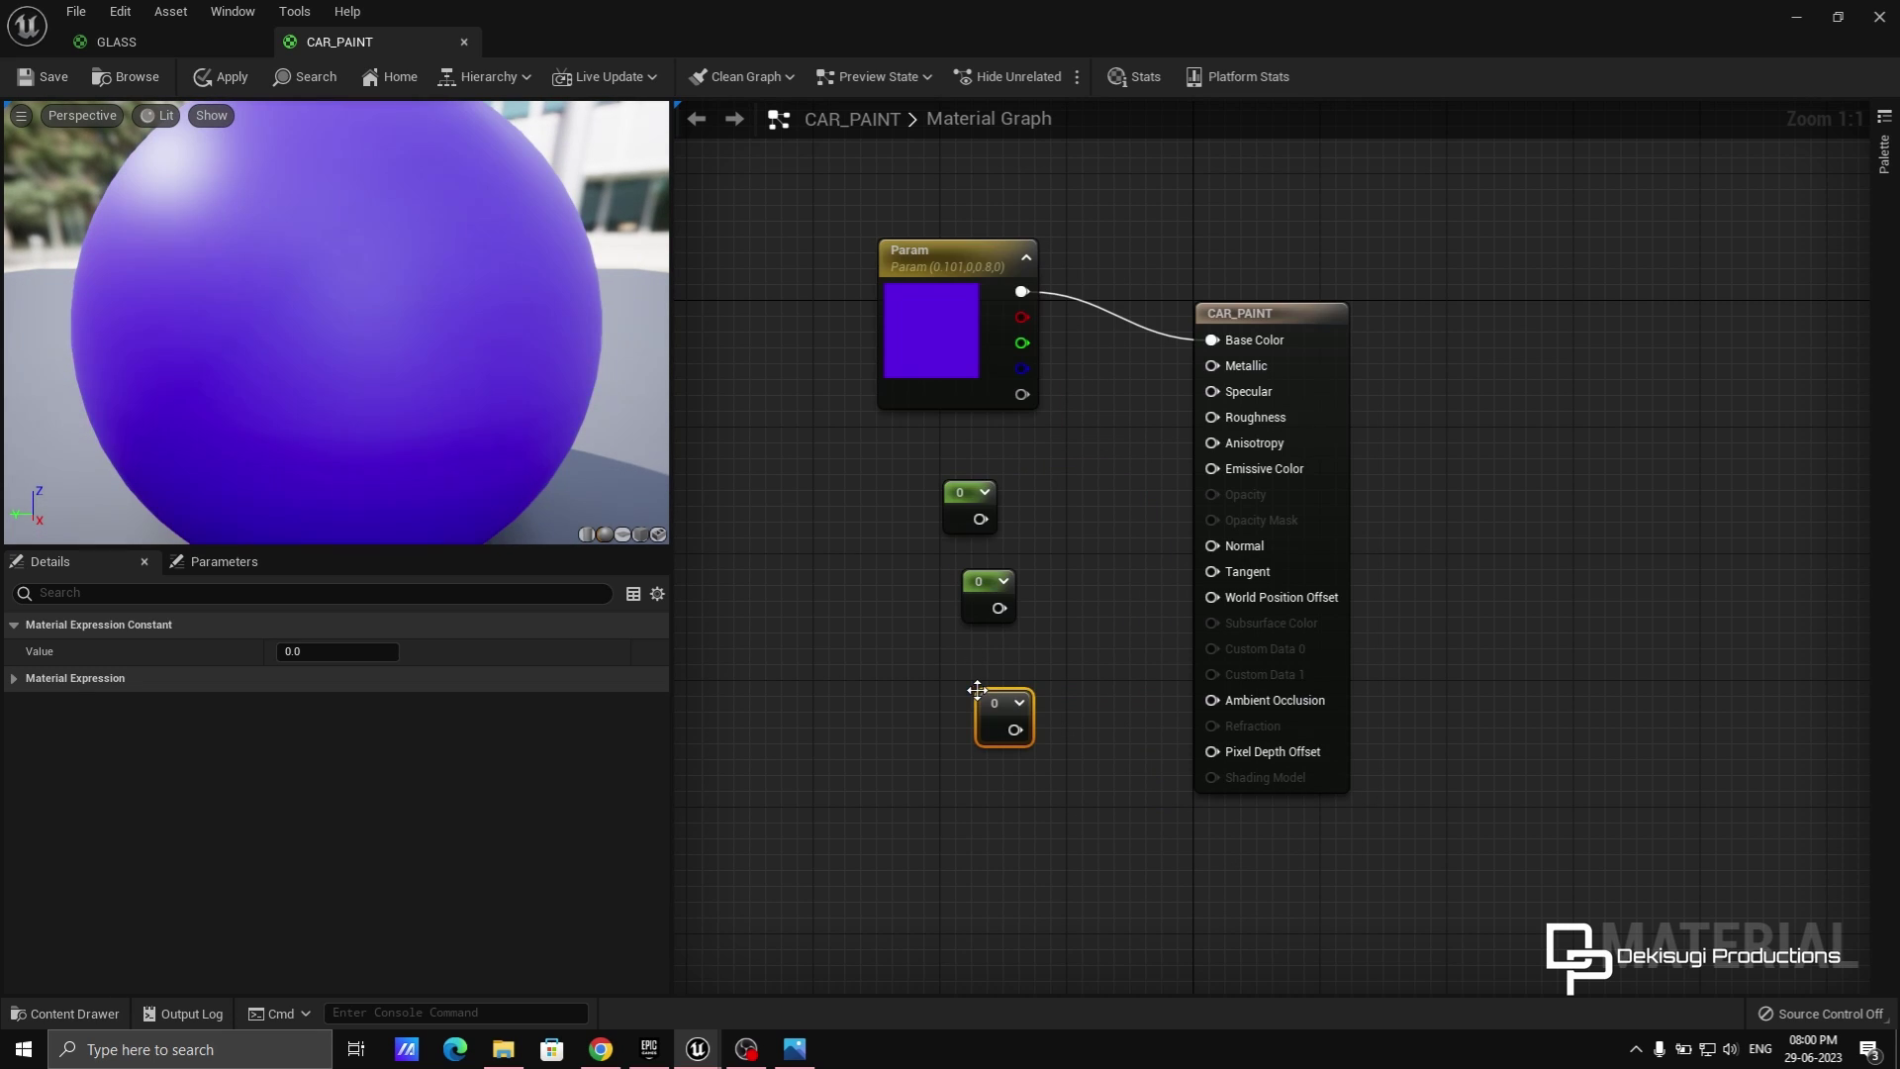
left_click_drag(976, 496, 1211, 365)
left_click_drag(1001, 598, 966, 553)
left_click_drag(962, 562, 1211, 391)
left_click_drag(994, 705, 1211, 417)
Set the Metallic constant to 0.7, the Specular constant to 1 and the Roughness constant to 0.1.
left_click(948, 473)
left_click(335, 652)
type("0.7")
key("Return")
left_click(945, 547)
left_click(338, 652)
type("1")
key("Return")
left_click(952, 675)
left_click(323, 652)
type("0.1")
key("Return")
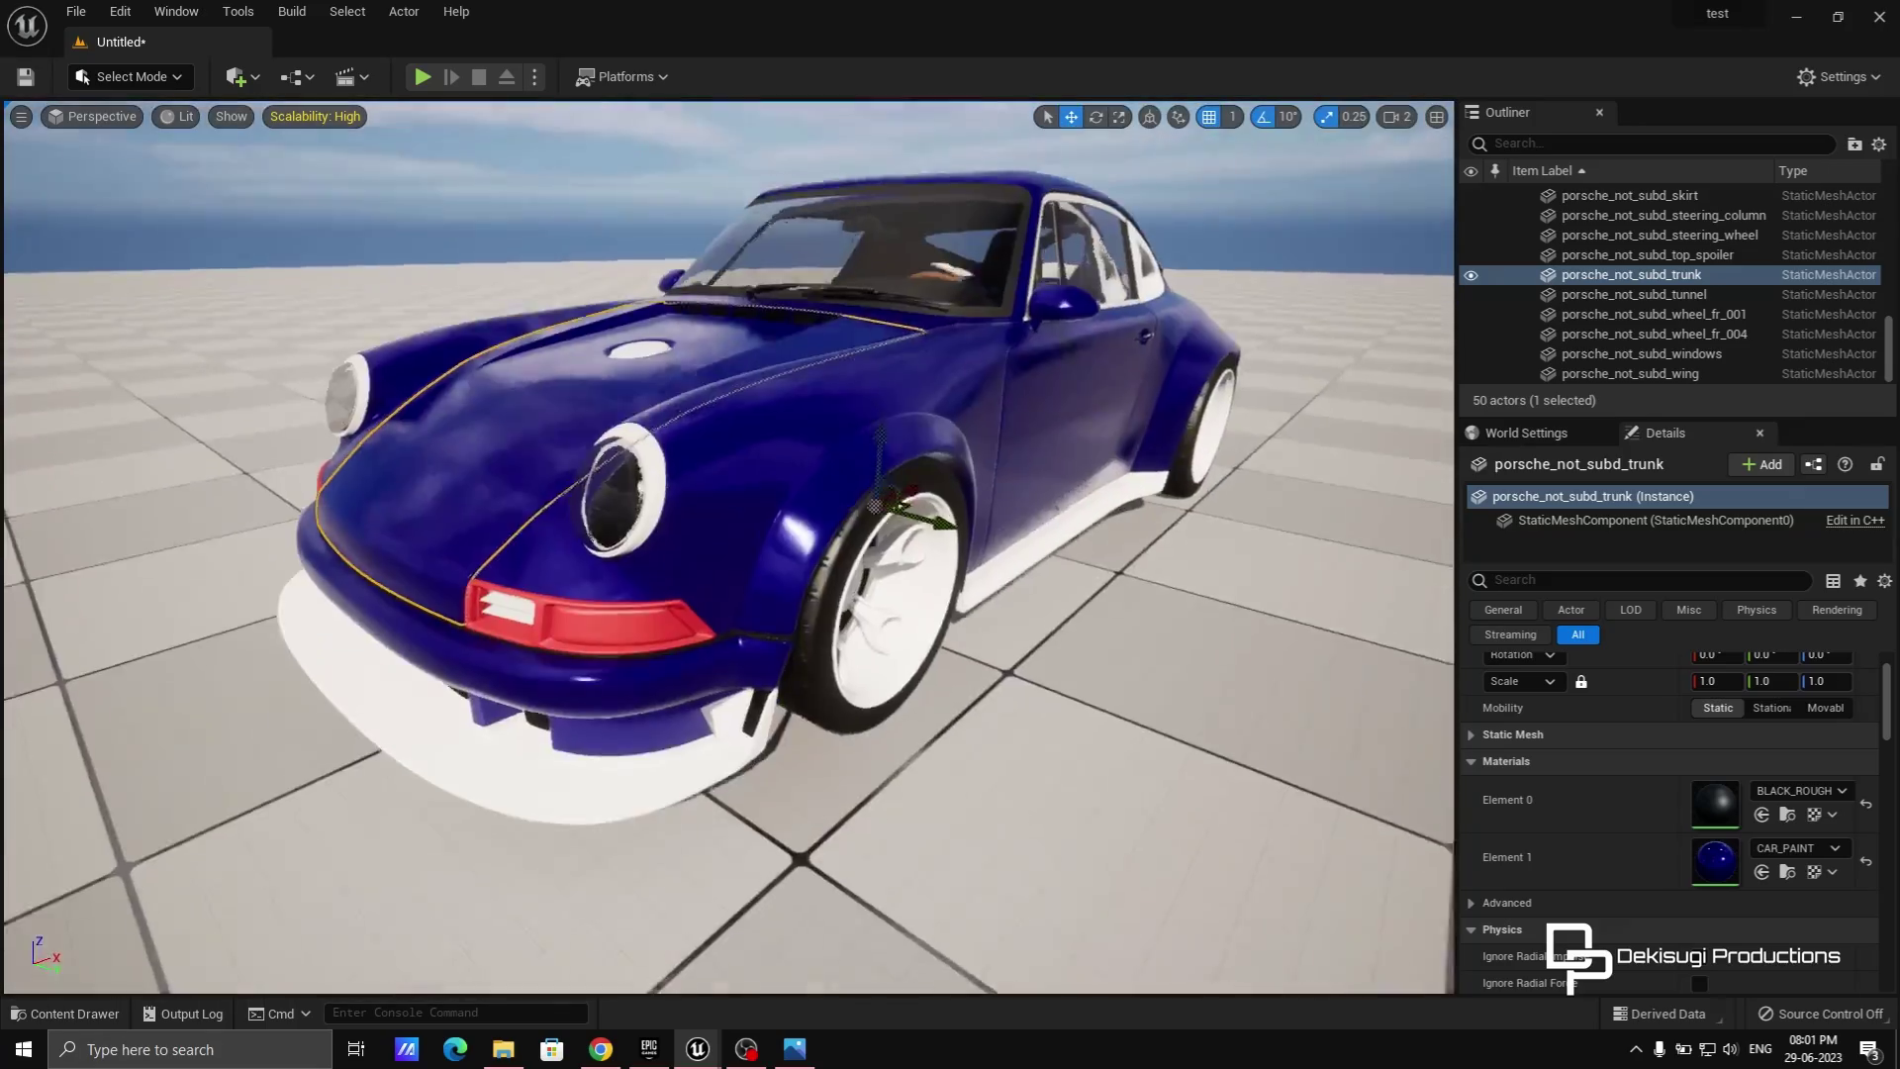
Select the side air intake panel behind the door window and open its CARBON material for editing.
mouse_move(728, 546)
right_mouse_down()
mouse_move(593, 504)
mouse_move(693, 514)
mouse_move(713, 549)
right_mouse_up()
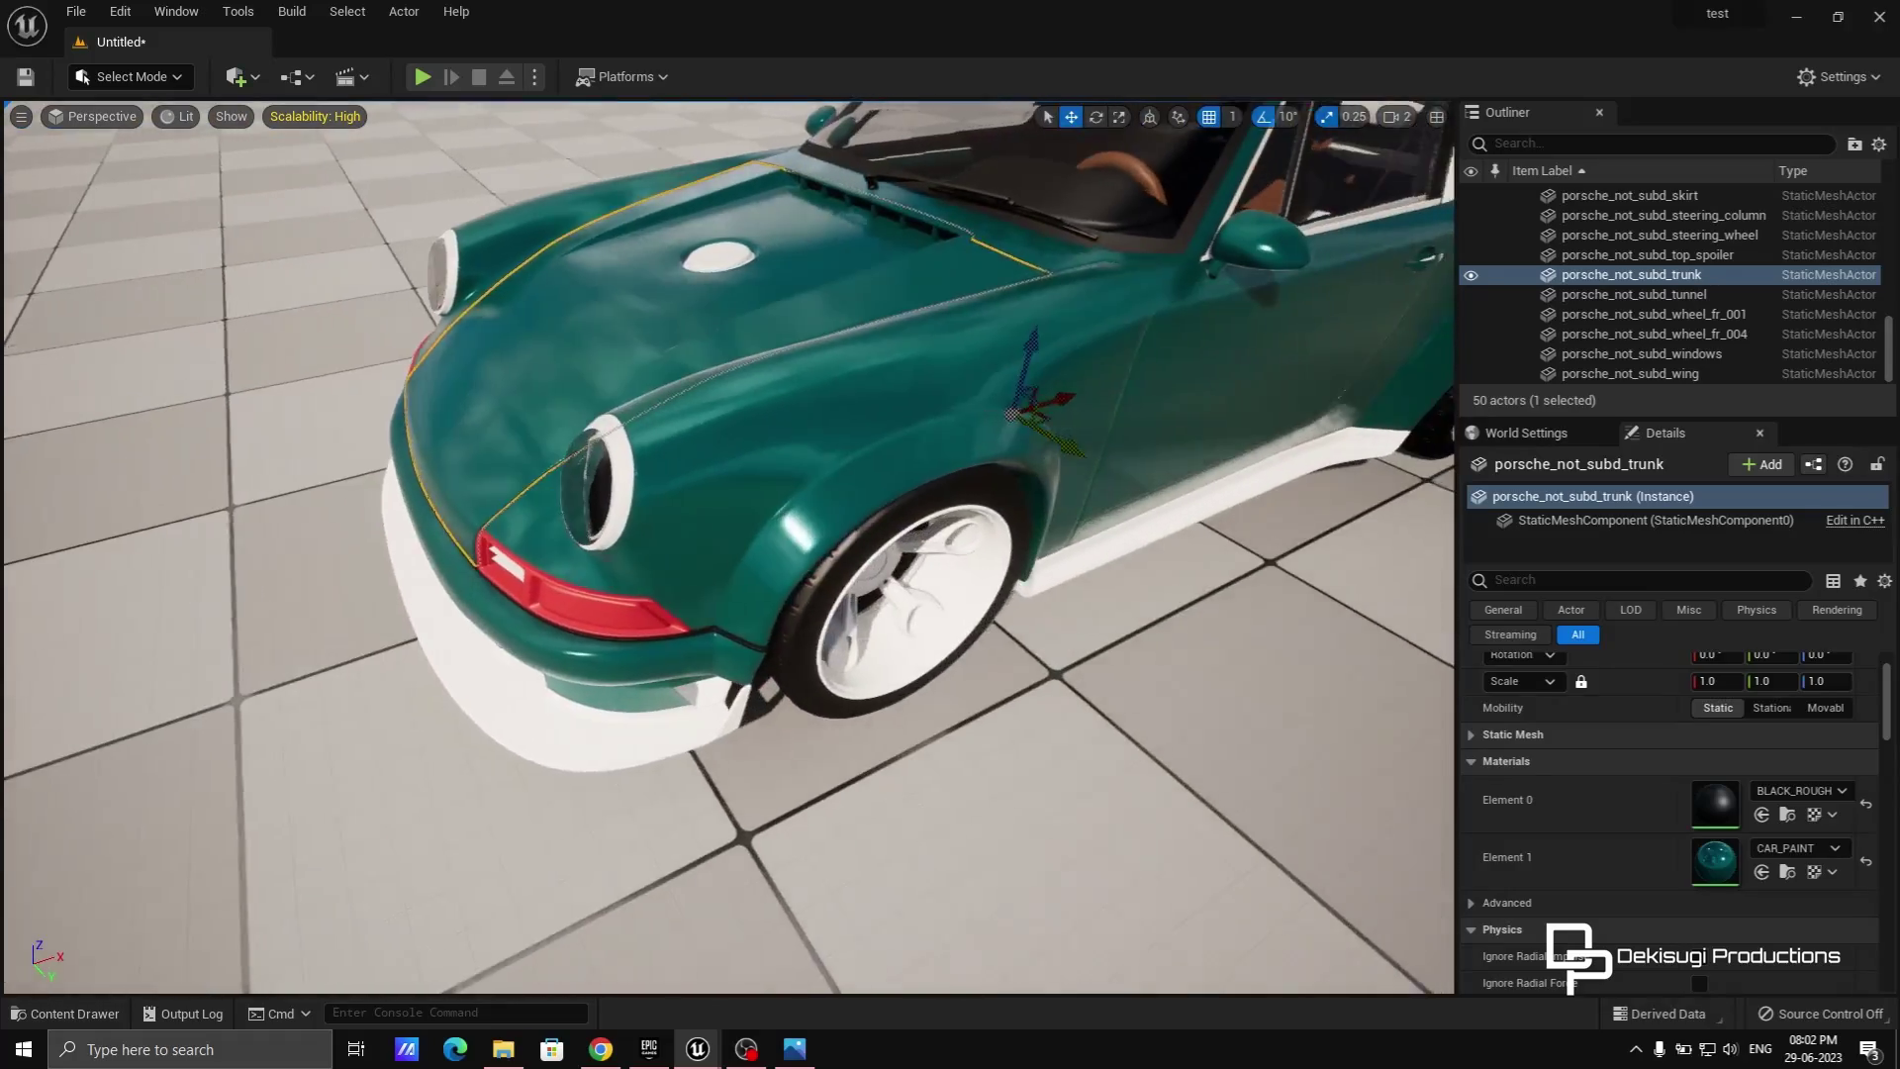
mouse_move(728, 546)
right_mouse_down()
mouse_move(821, 535)
mouse_move(752, 554)
mouse_move(673, 540)
mouse_move(728, 535)
right_mouse_up()
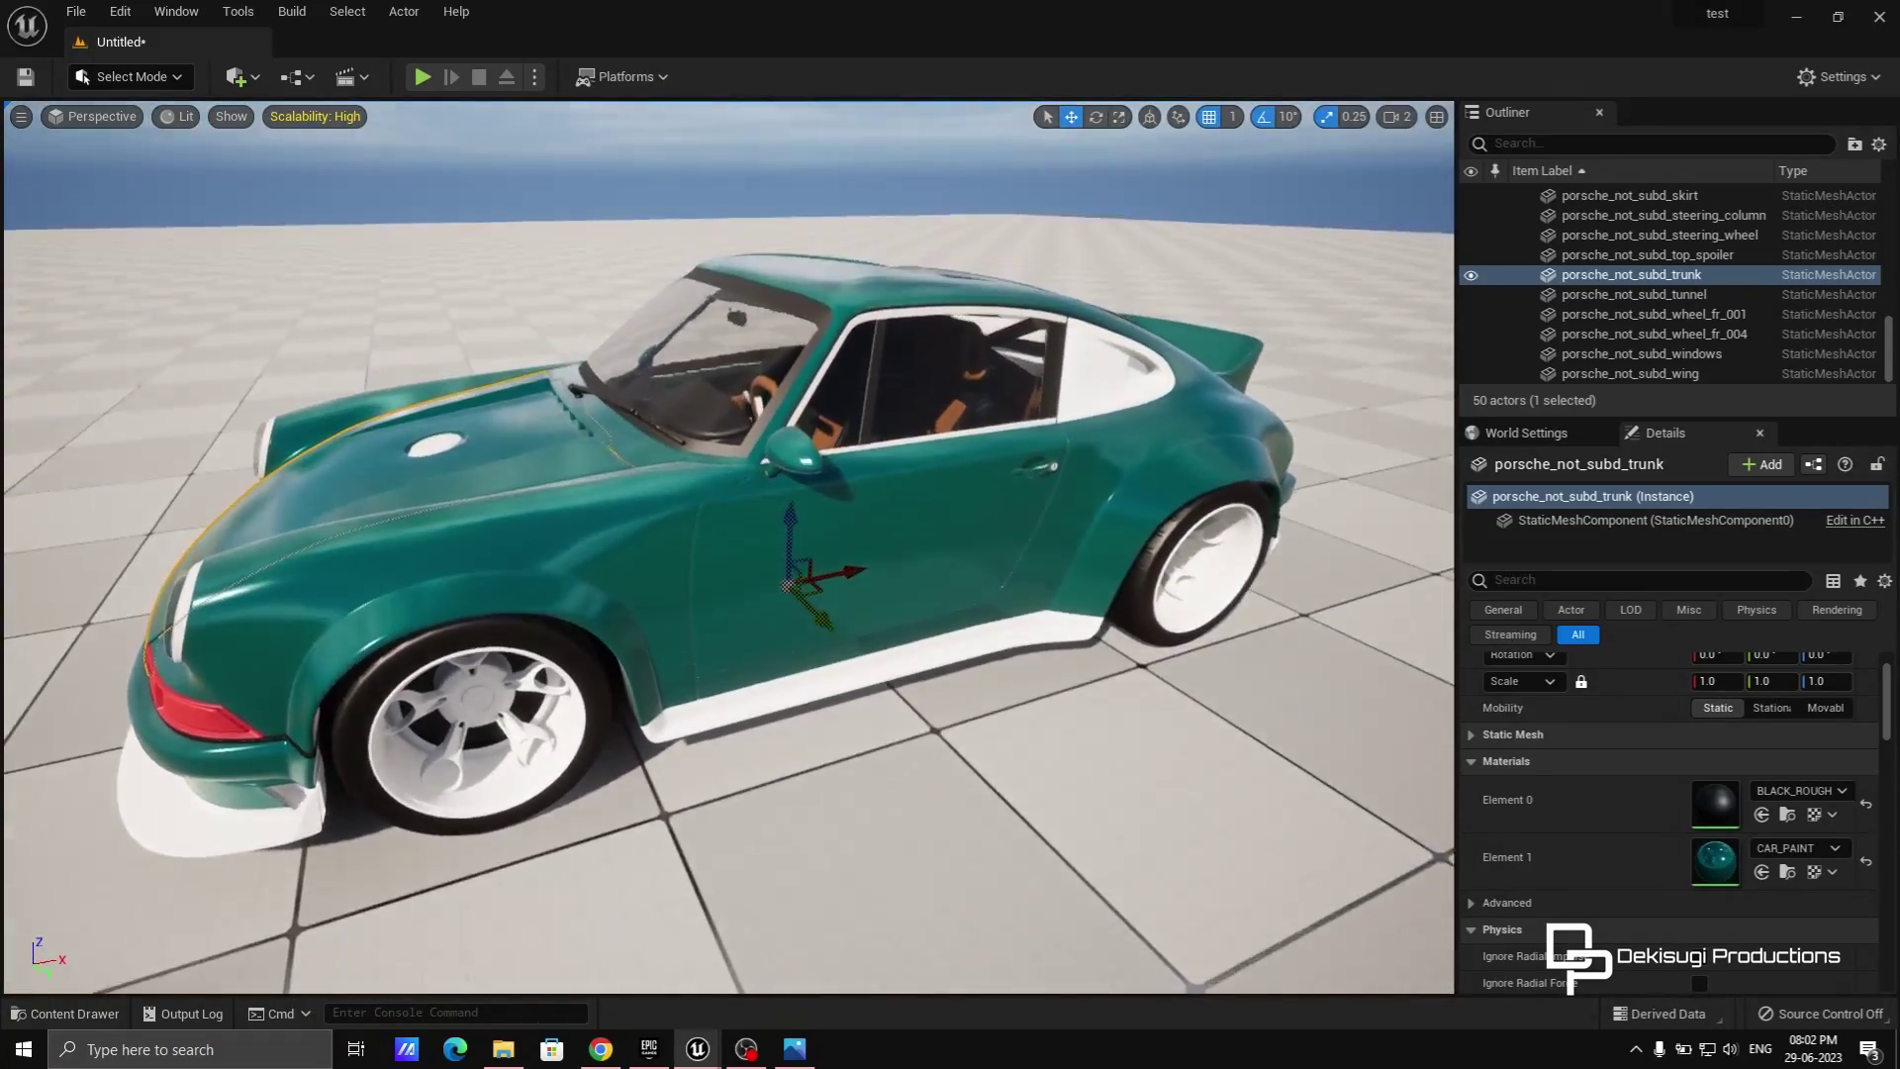
right_click_drag(731, 375, 929, 375)
left_click(928, 374)
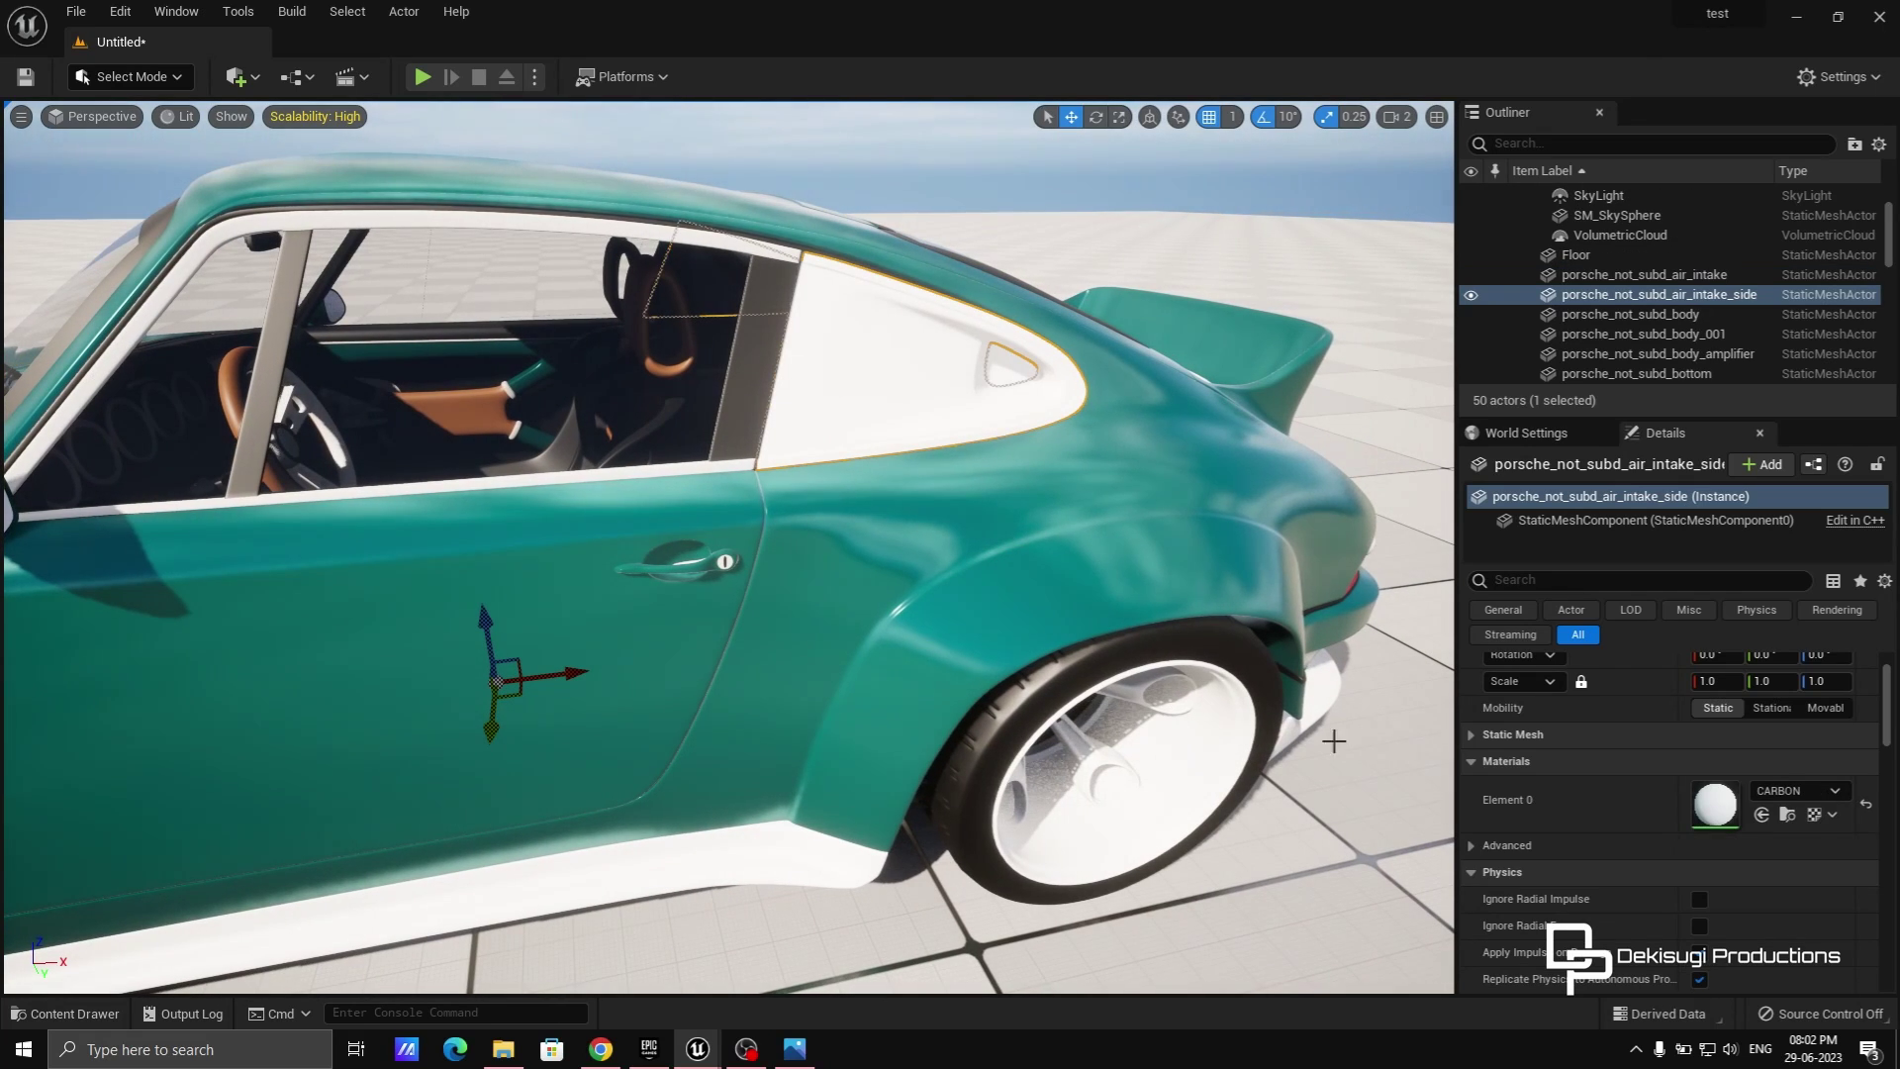
left_click(1789, 813)
double_click(904, 797)
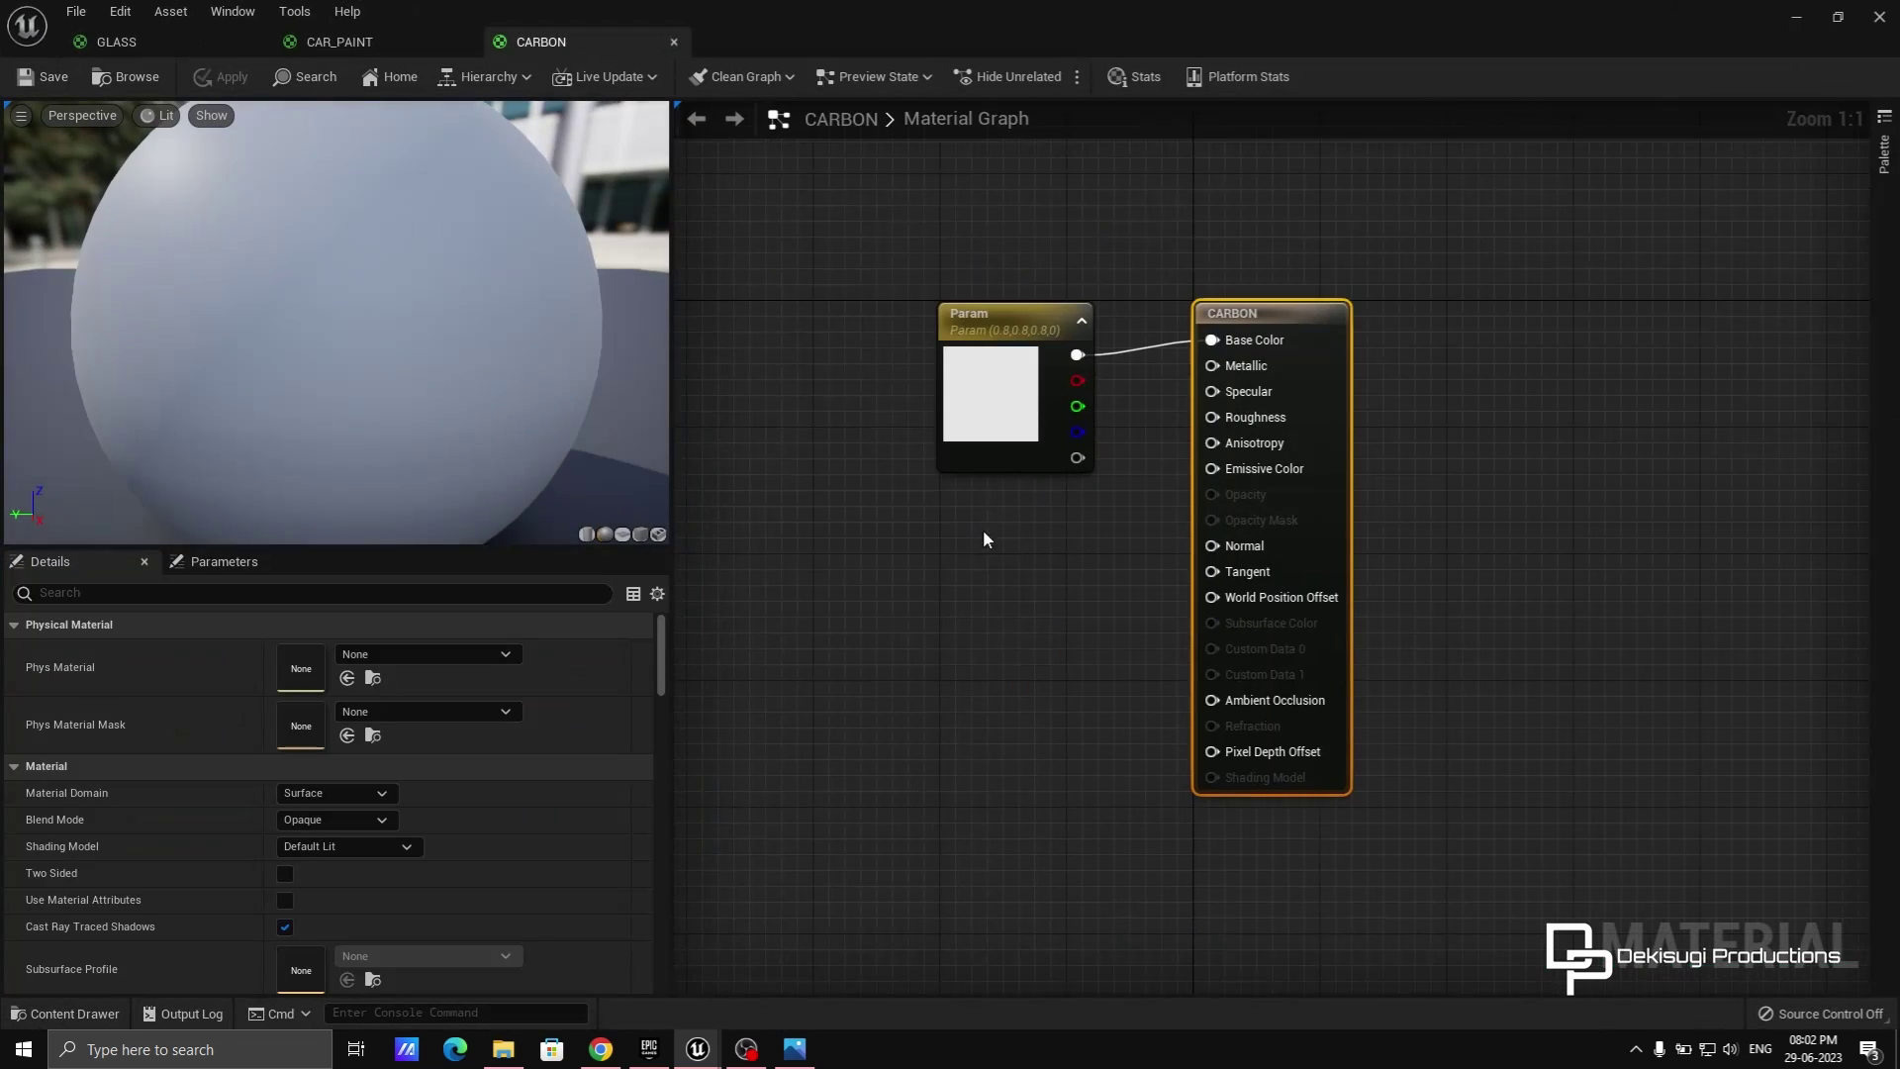
Move the CARBON colour parameter away from the result node and set its colour to black.
left_click_drag(992, 327, 948, 293)
double_click(977, 377)
left_click_drag(1265, 584, 1265, 640)
left_click(1268, 873)
left_click(964, 575)
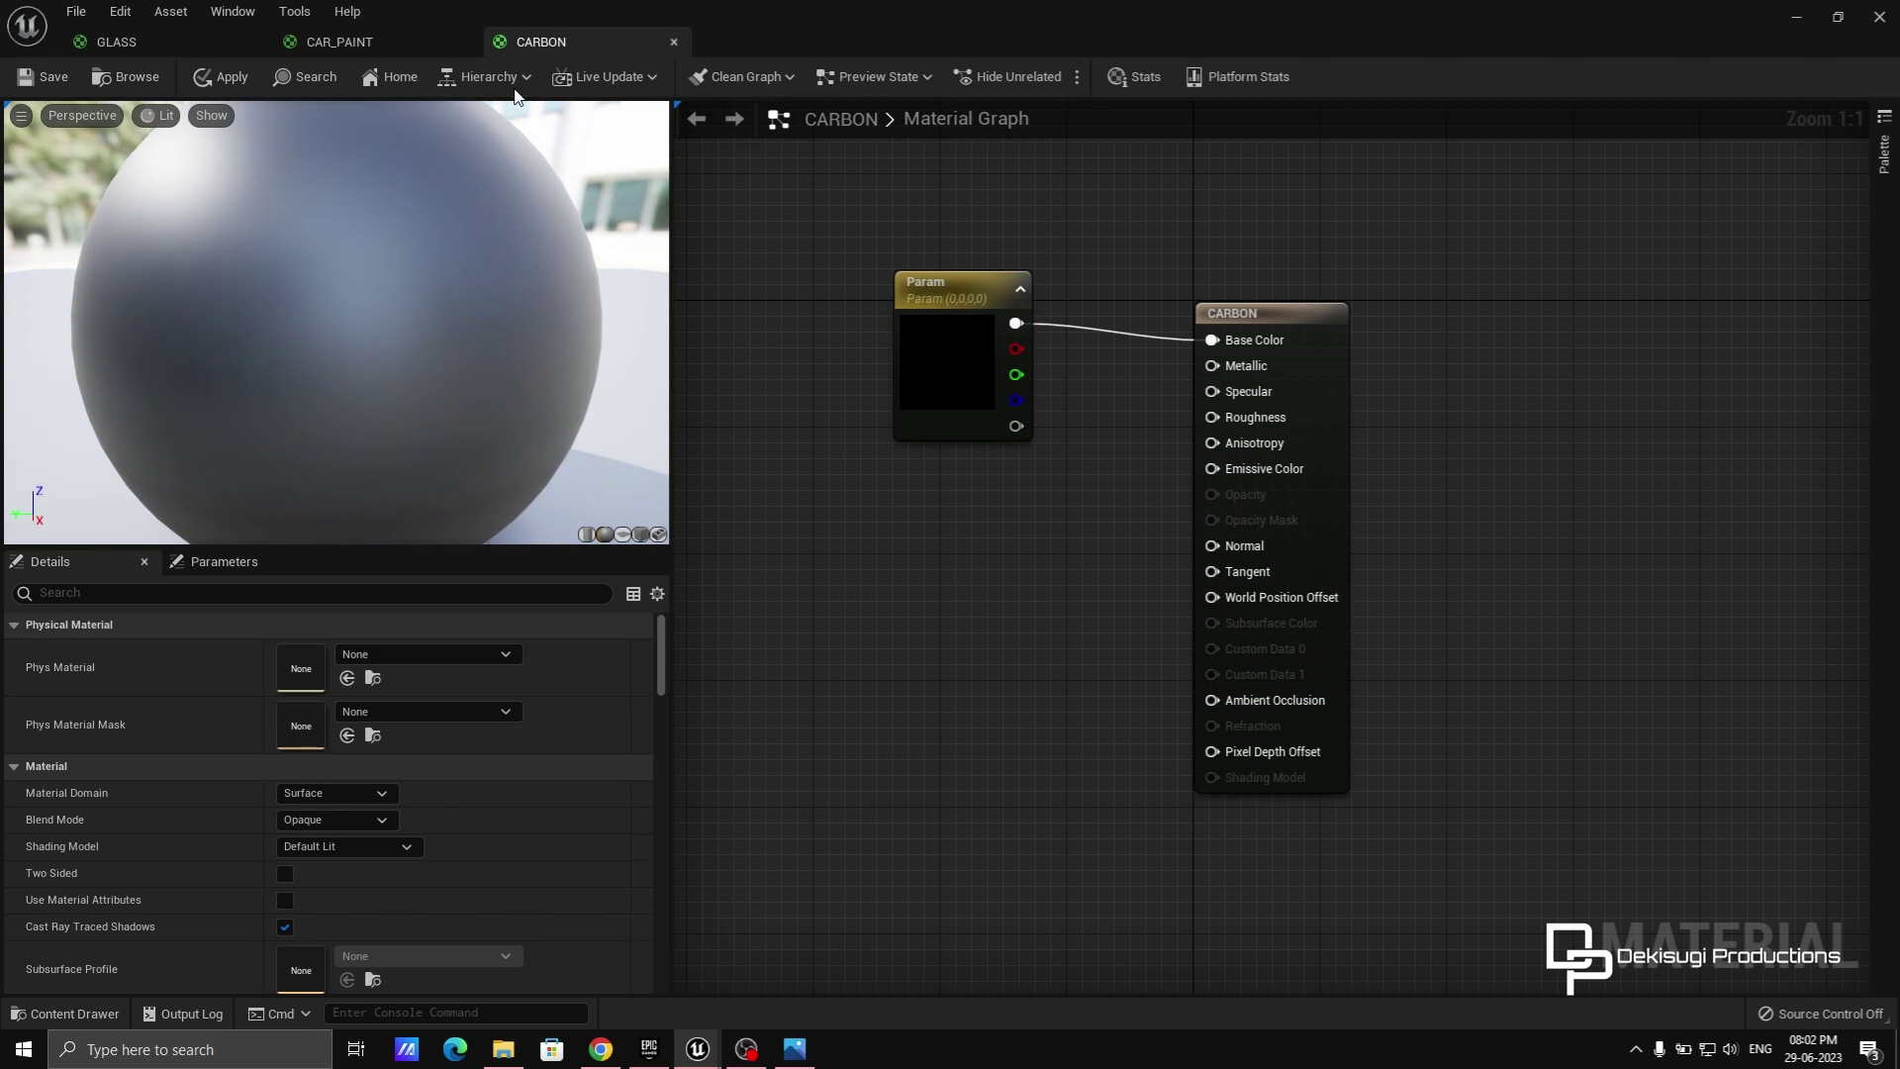
Copy the 0.7, 1 and 0.1 constants from the CAR_PAINT graph into the CARBON graph.
left_click(339, 42)
left_click_drag(805, 424, 1019, 730)
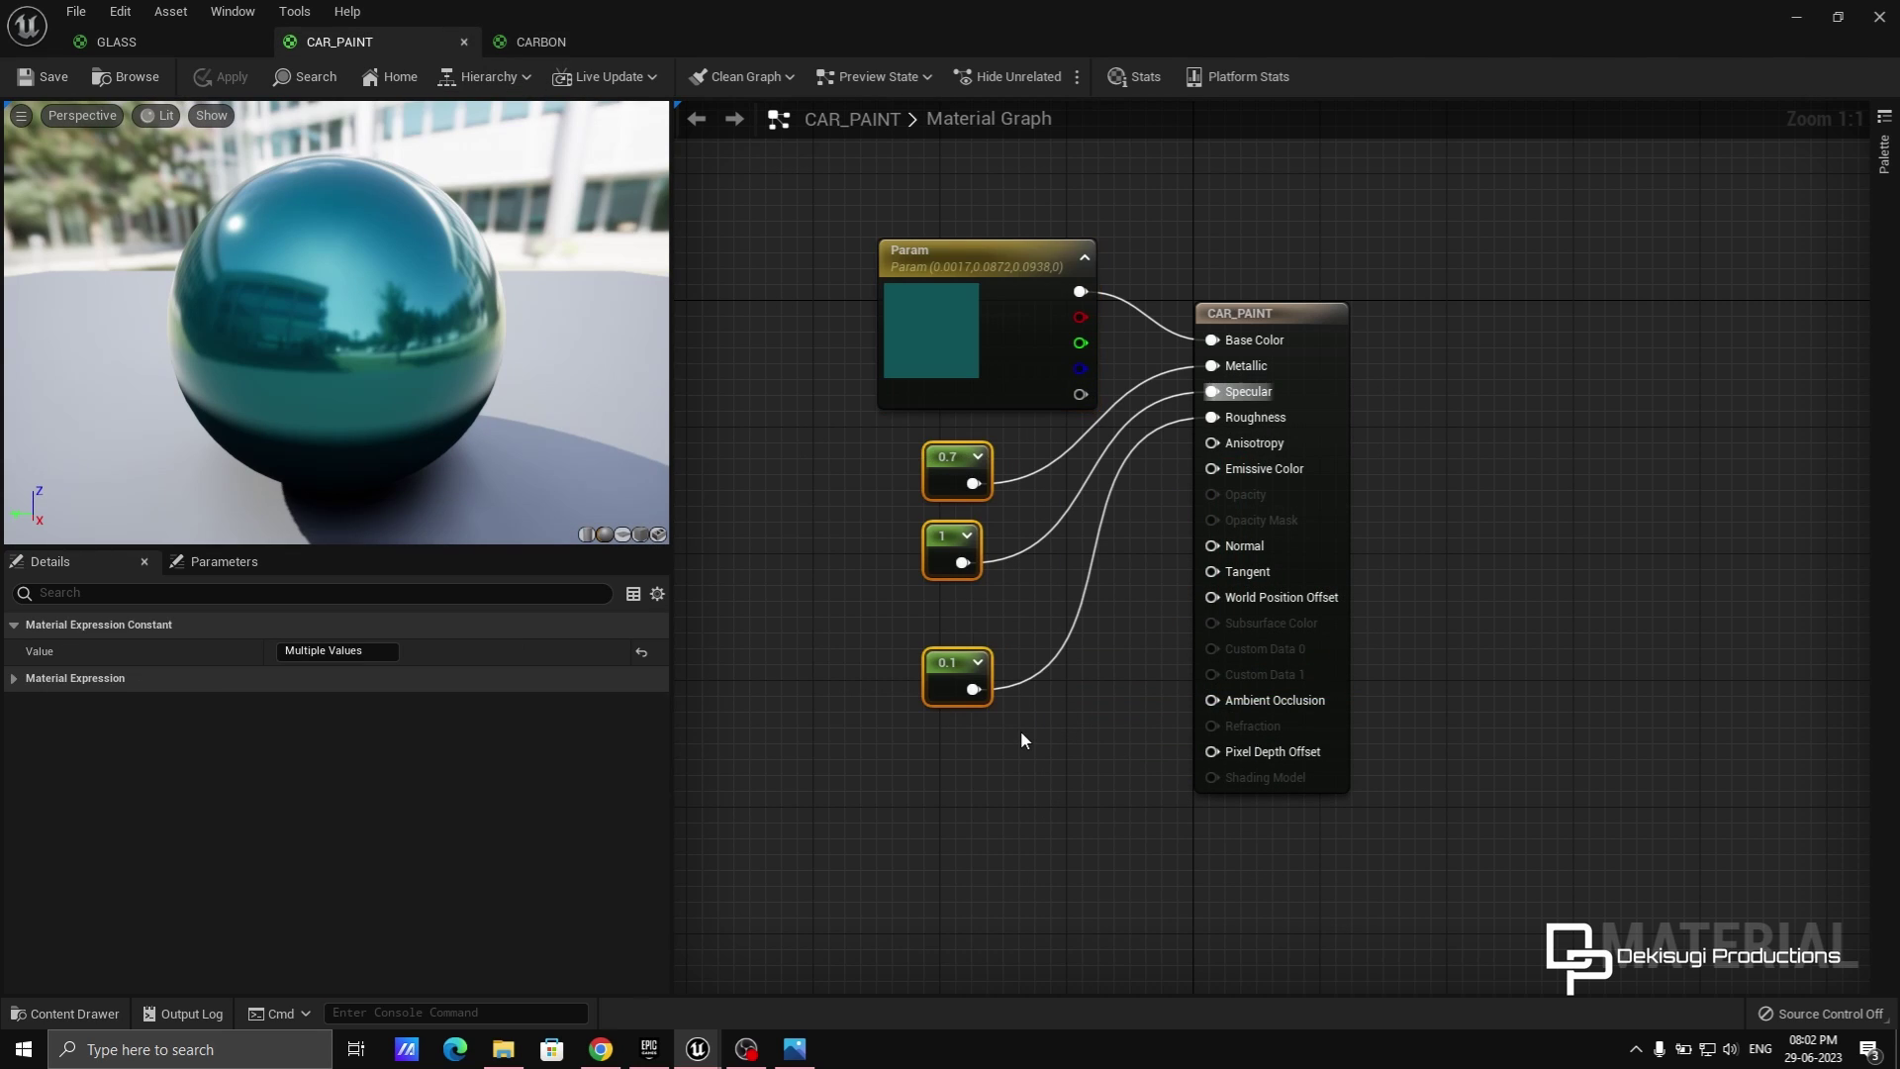
left_click(528, 42)
key("ctrl+v")
left_click(1138, 450)
Connect the 0.7, 1 and 0.1 constants to Metallic, Specular and Roughness and save the CARBON material.
left_click_drag(1198, 371, 1209, 367)
left_click_drag(962, 578, 1213, 382)
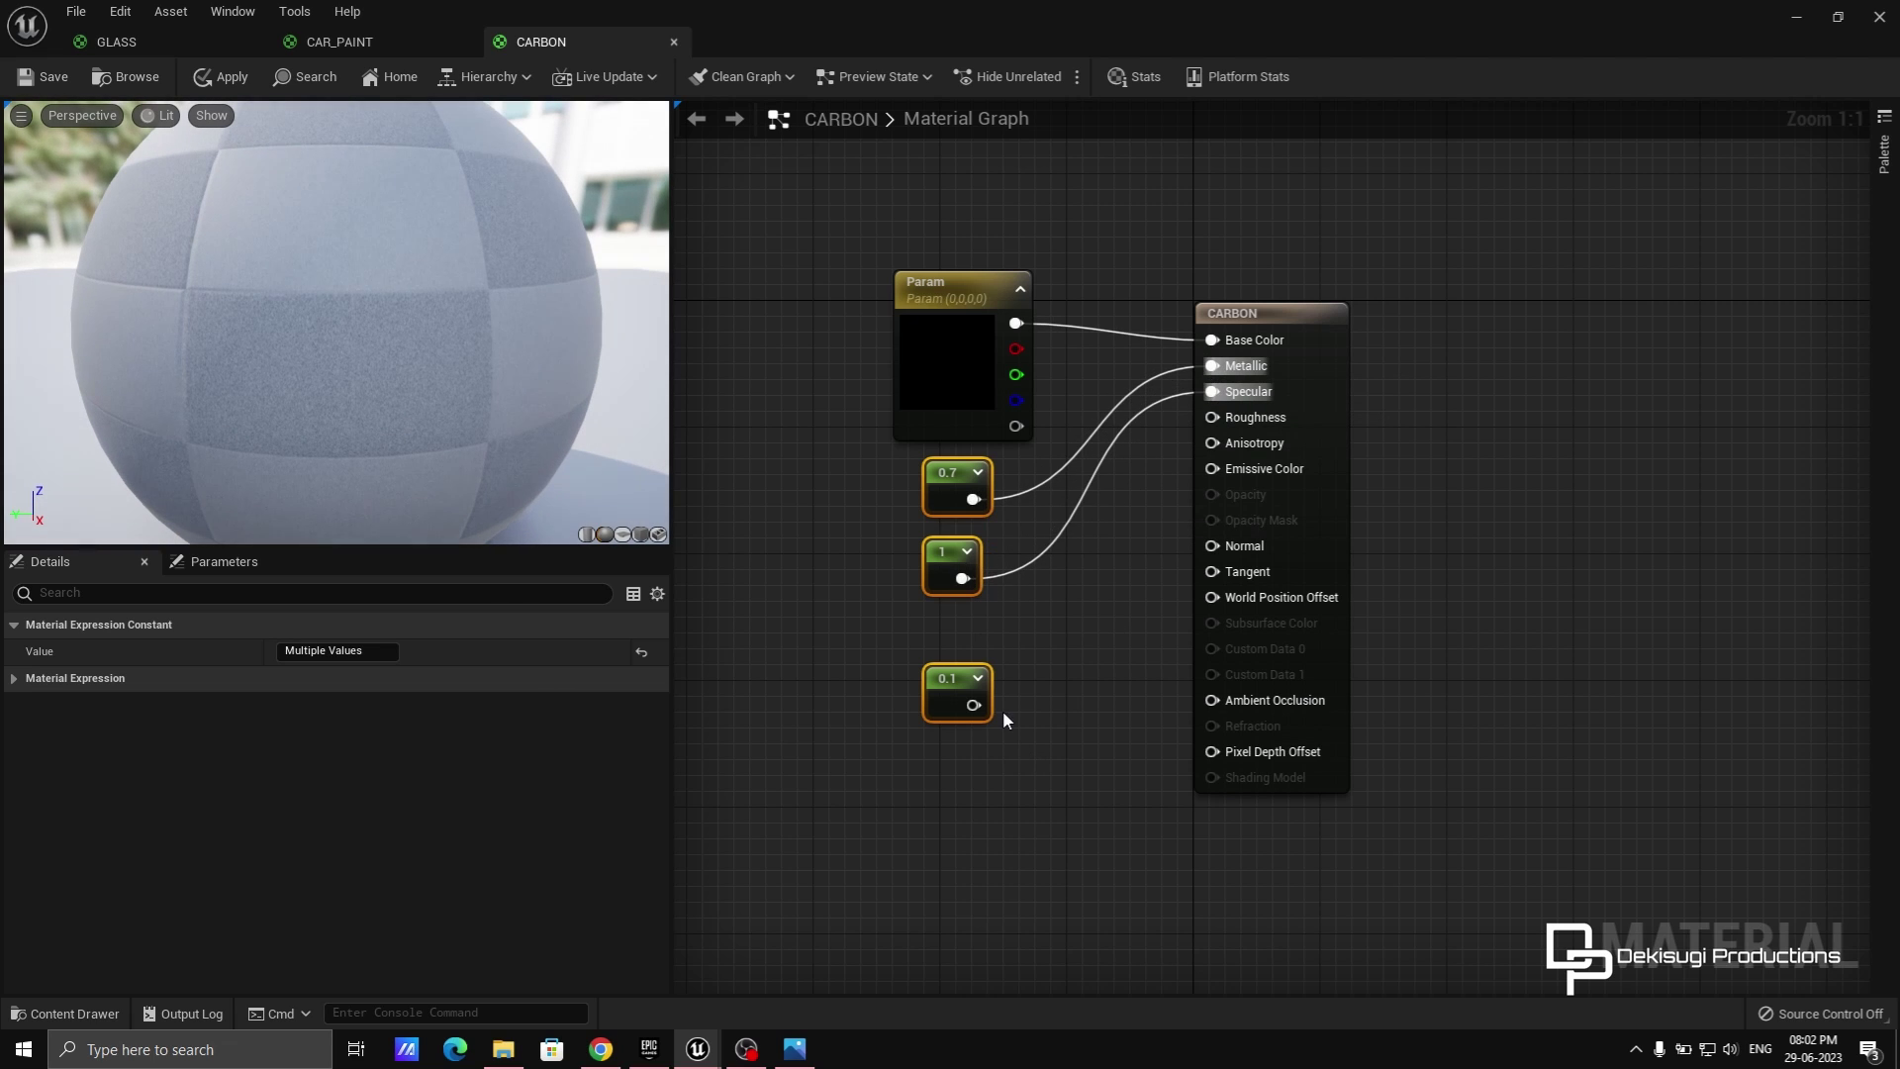
left_click_drag(974, 705, 1211, 416)
left_click(1112, 874)
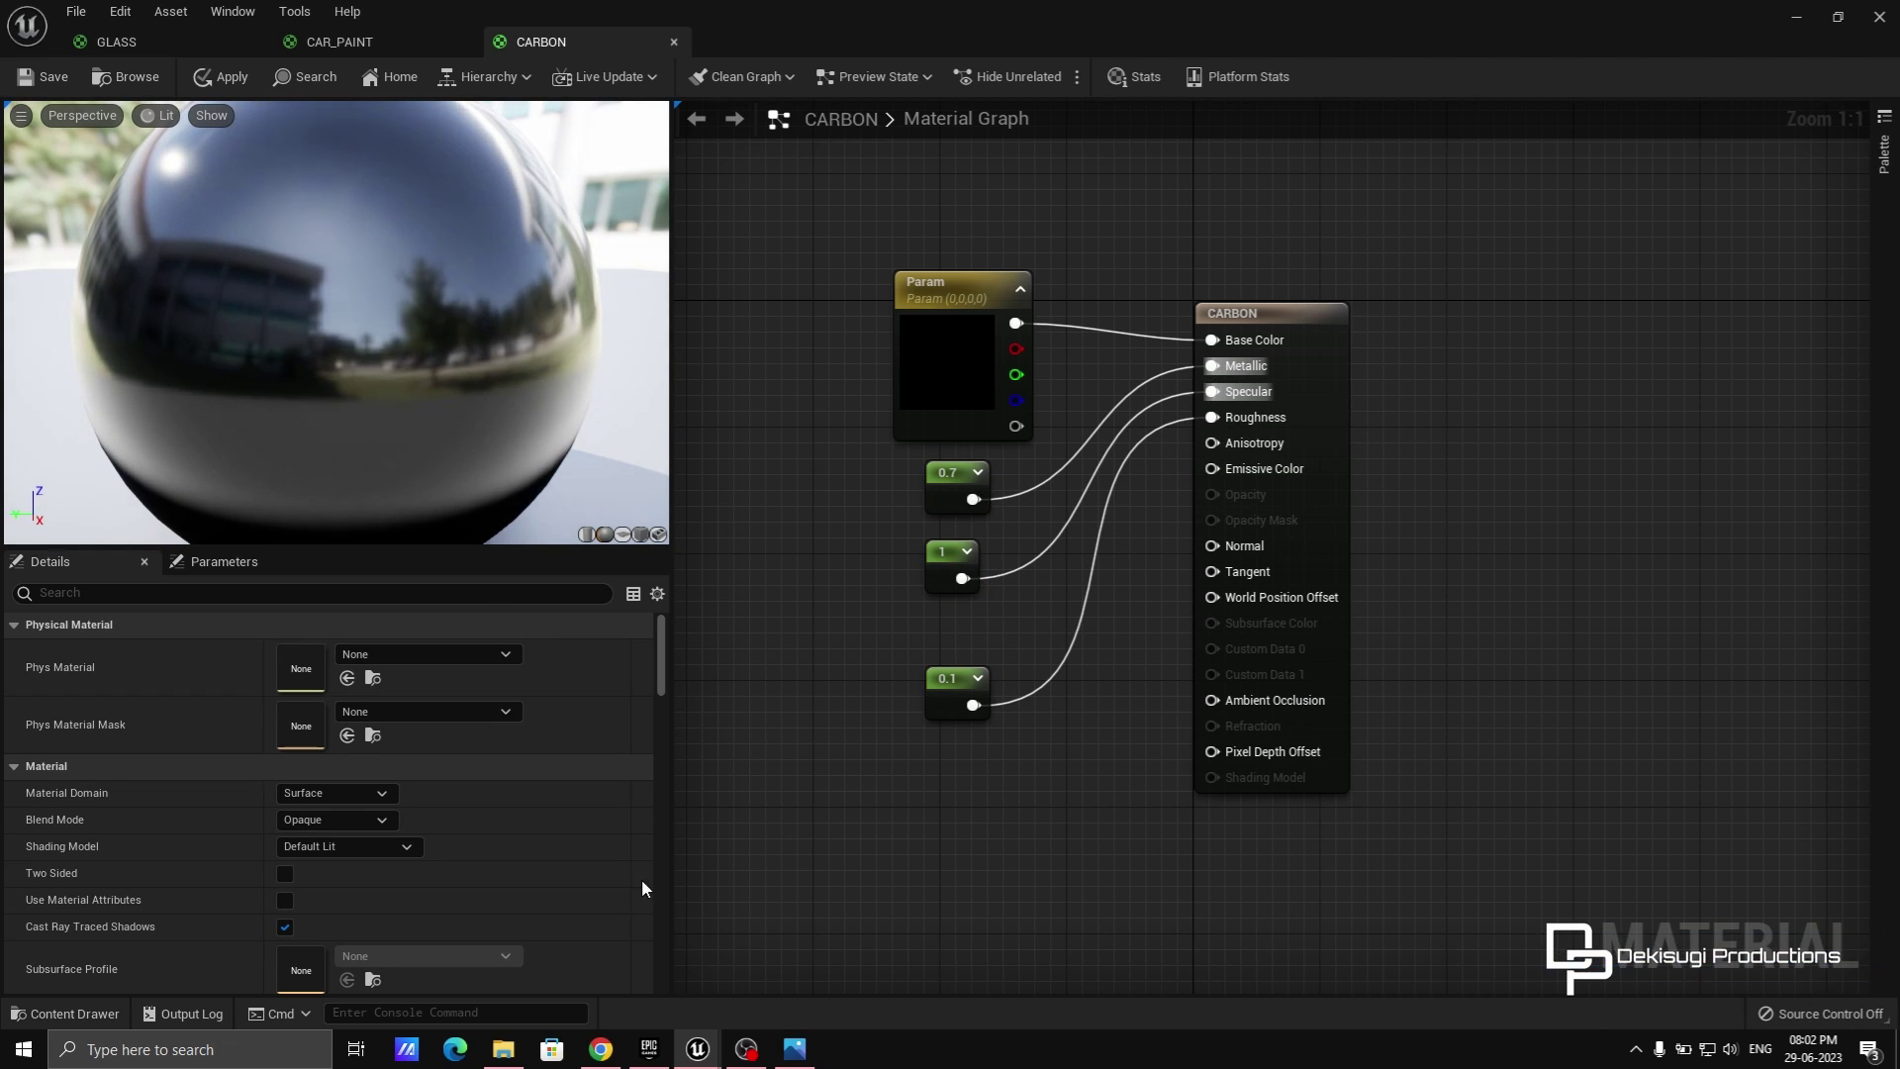
key("ctrl+s")
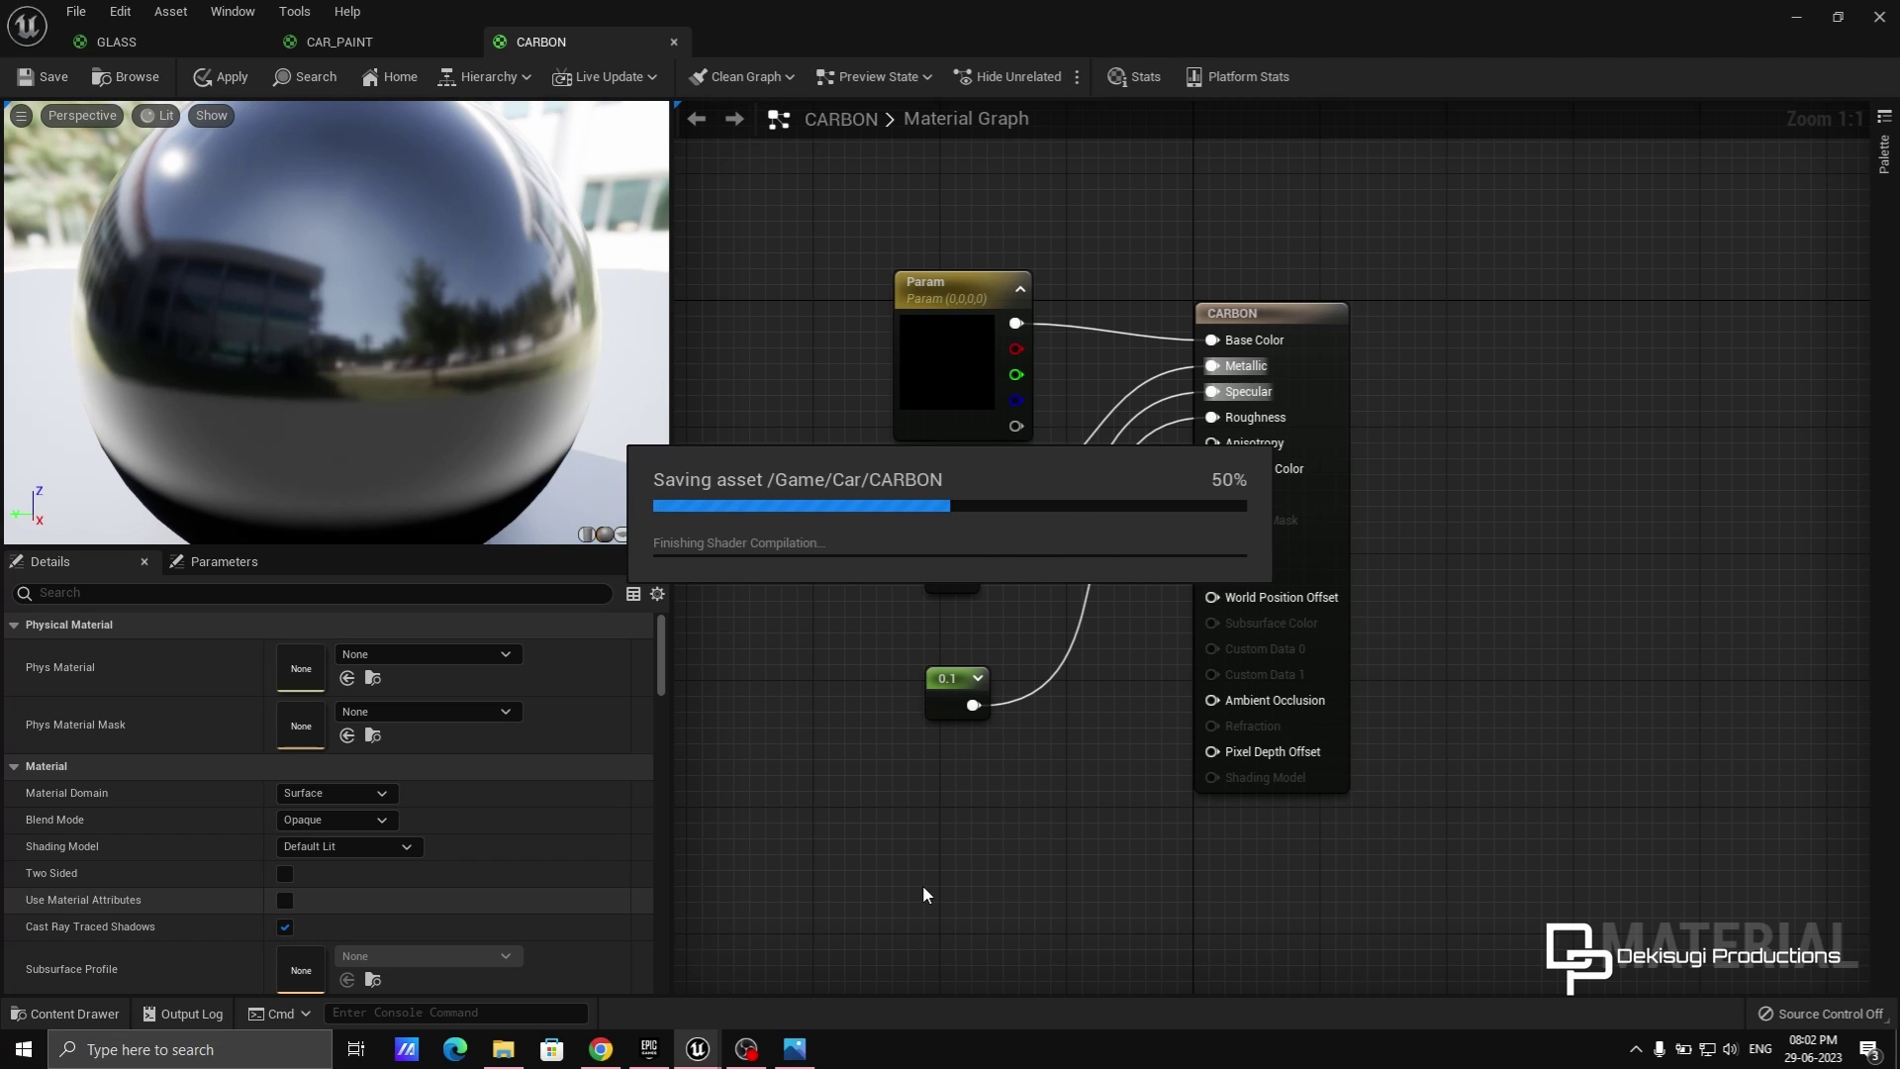
left_click(1835, 17)
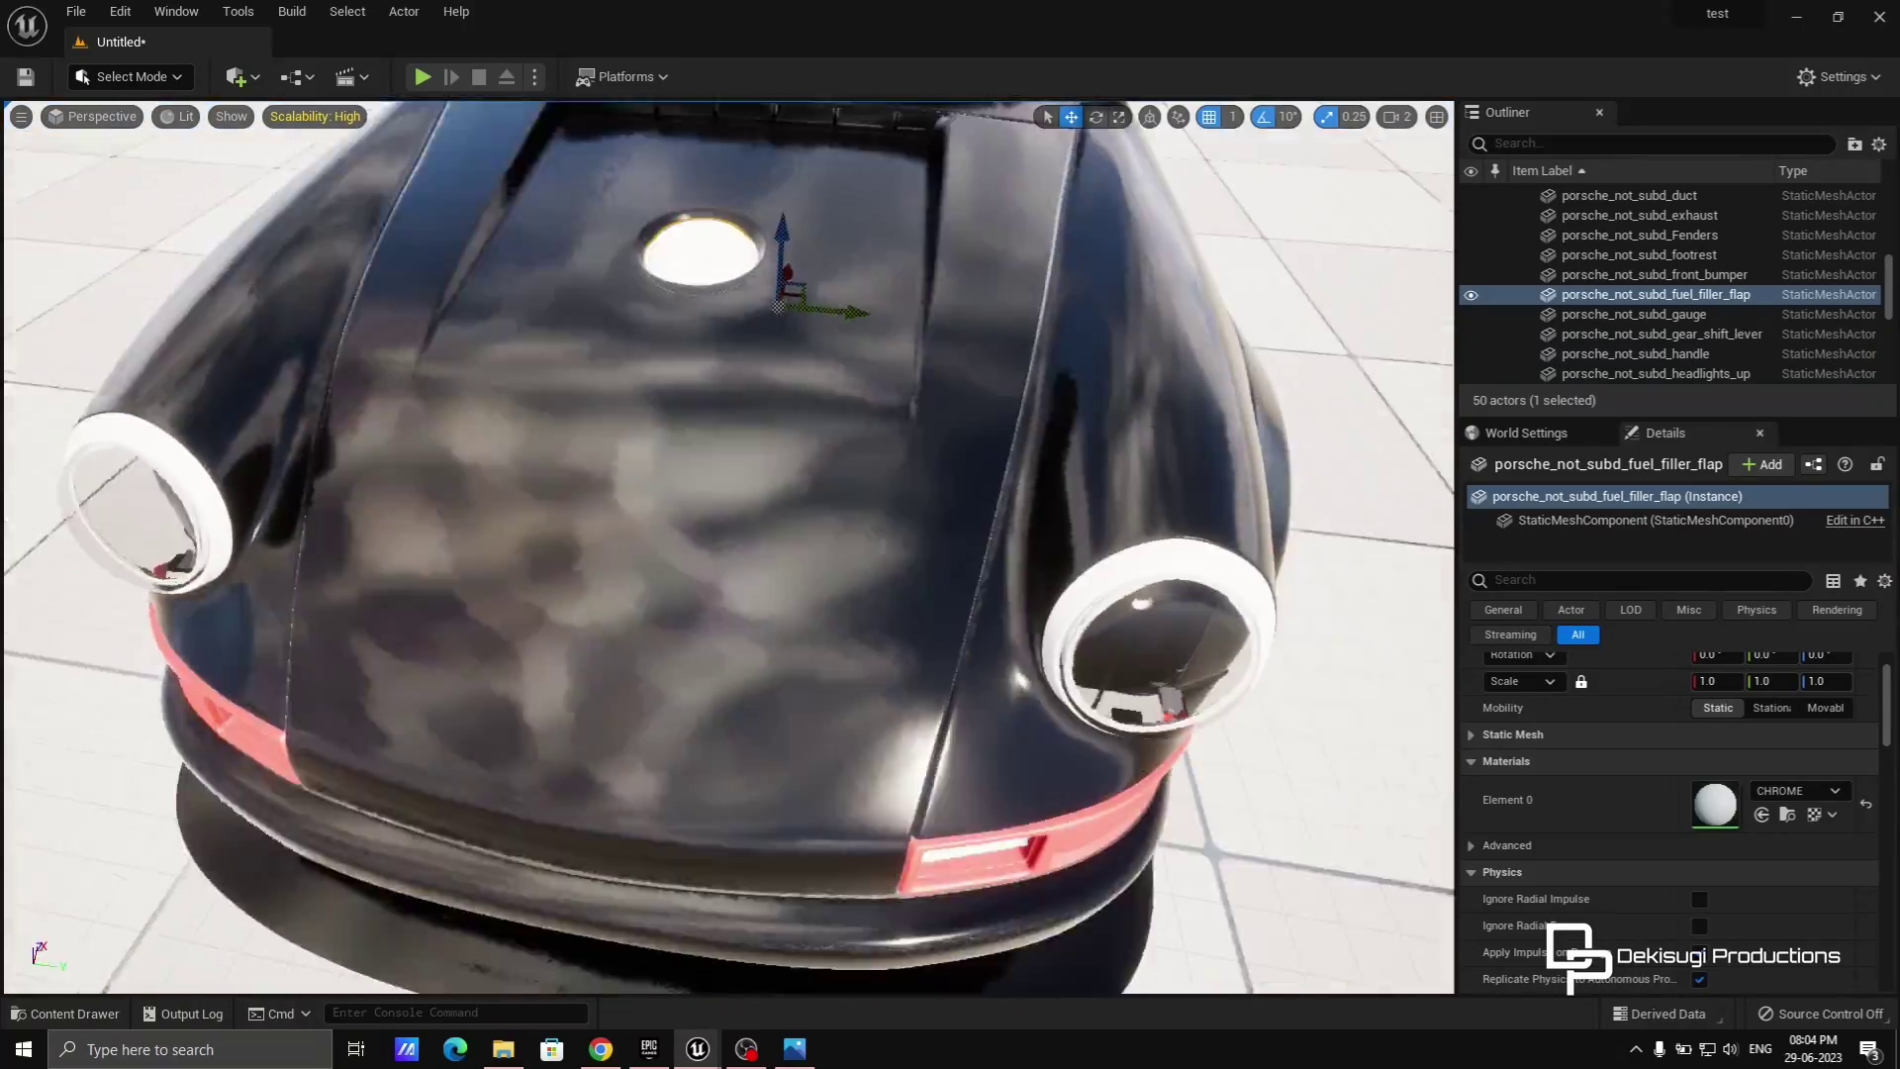
Open the CHROME material of the fuel filler flap and move its colour parameter away from the result node.
mouse_move(827, 399)
right_mouse_down()
mouse_move(827, 356)
mouse_move(772, 396)
mouse_move(792, 426)
mouse_move(827, 399)
right_mouse_up()
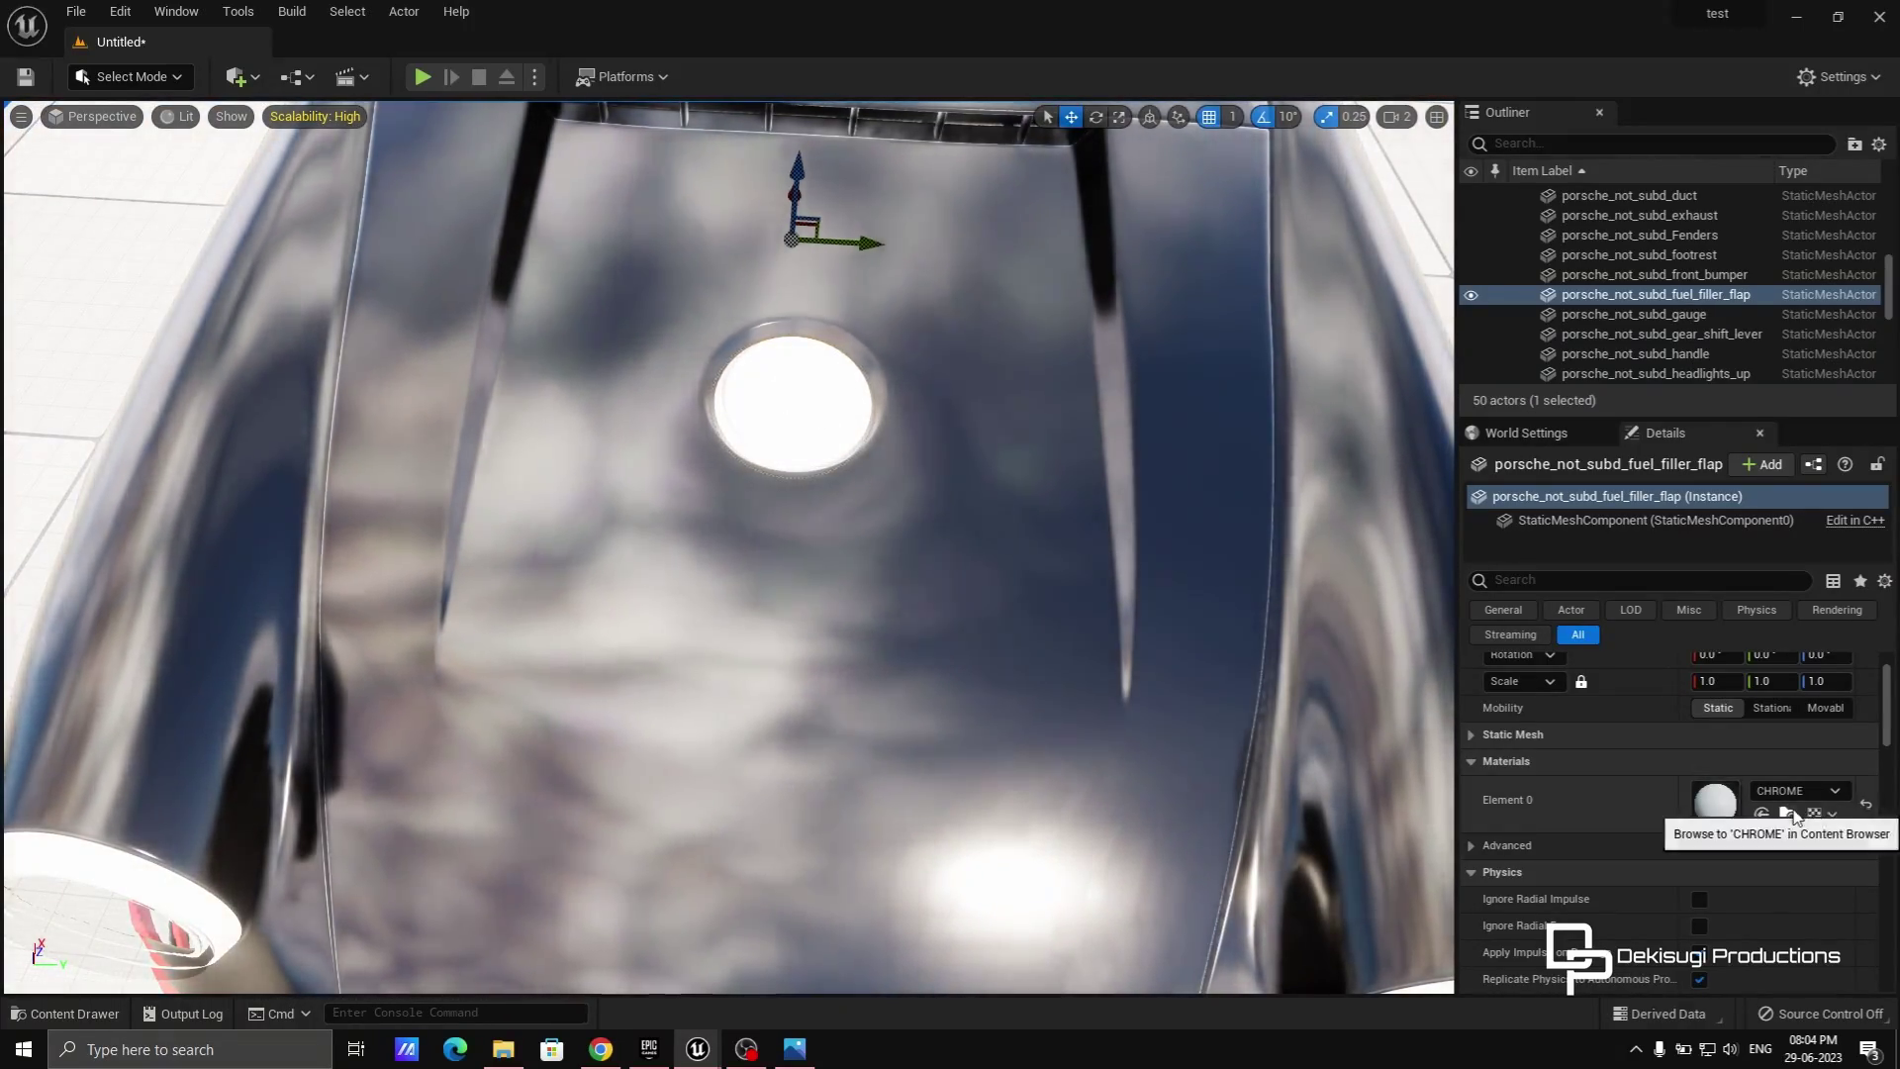
left_click(1787, 813)
double_click(1005, 841)
left_click_drag(950, 372, 903, 372)
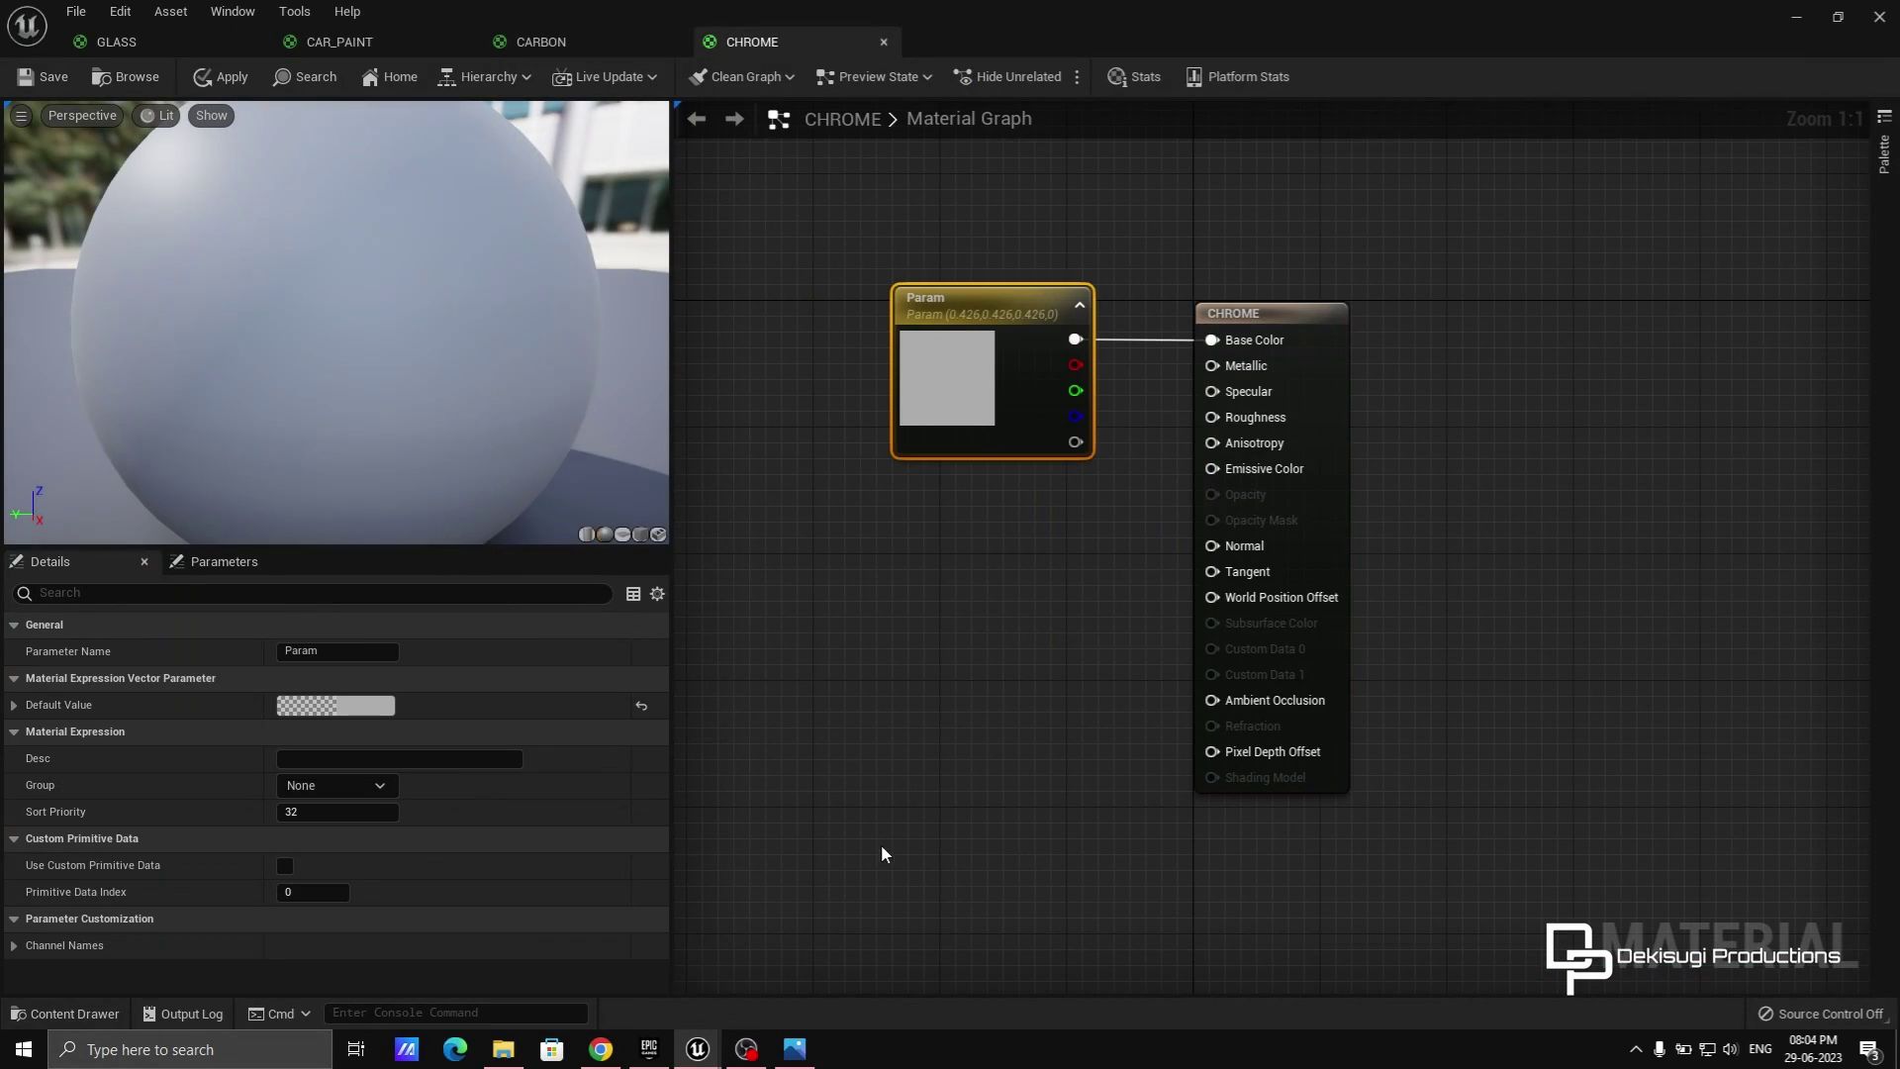
Search the web in Chrome for the hex code for silver and open Encycolorpedia's Silver (Metallic) page.
left_click(595, 1051)
left_click(746, 1049)
left_click(746, 1049)
left_click(548, 18)
left_click(722, 57)
type("hex code")
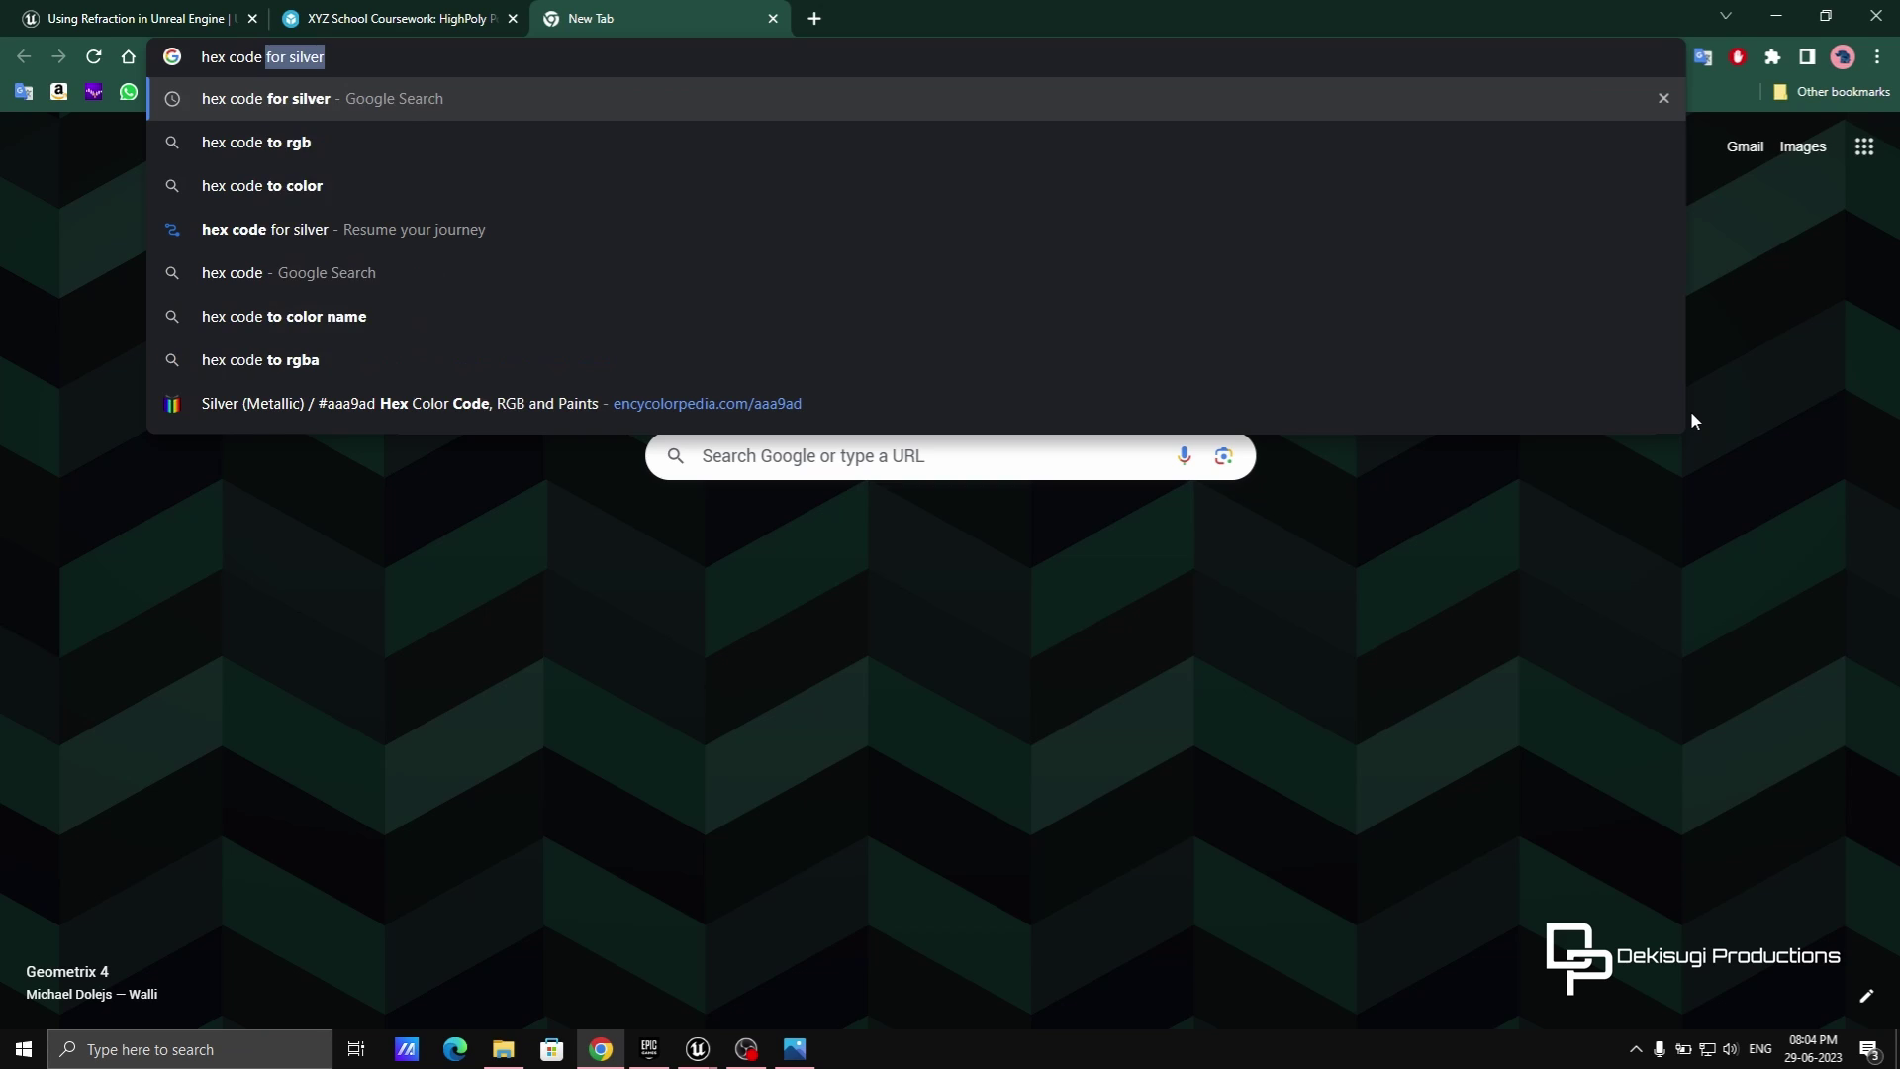
key("Return")
left_click(459, 577)
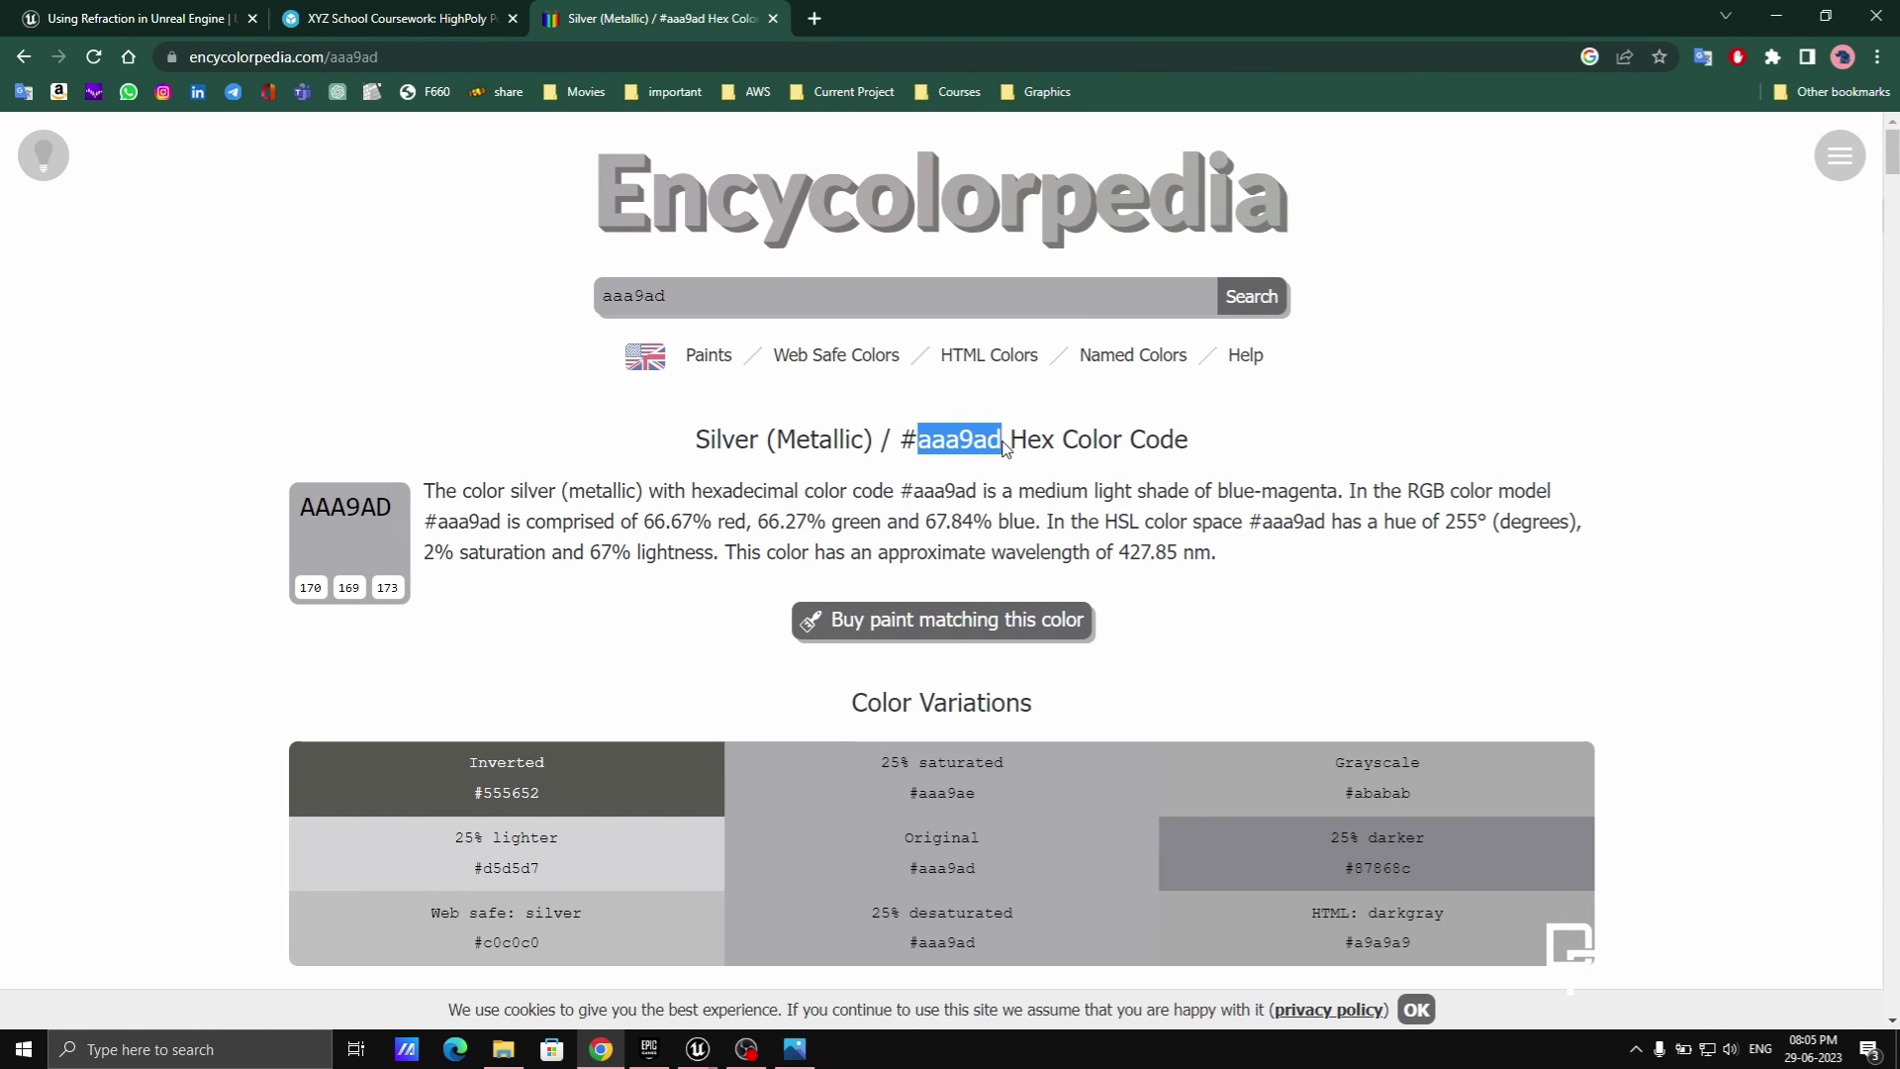
Back in Unreal Engine, set the CHROME colour parameter to hex sRGB aaa9ad and move the node farther from the result node.
left_click(698, 1048)
left_click(809, 945)
double_click(946, 383)
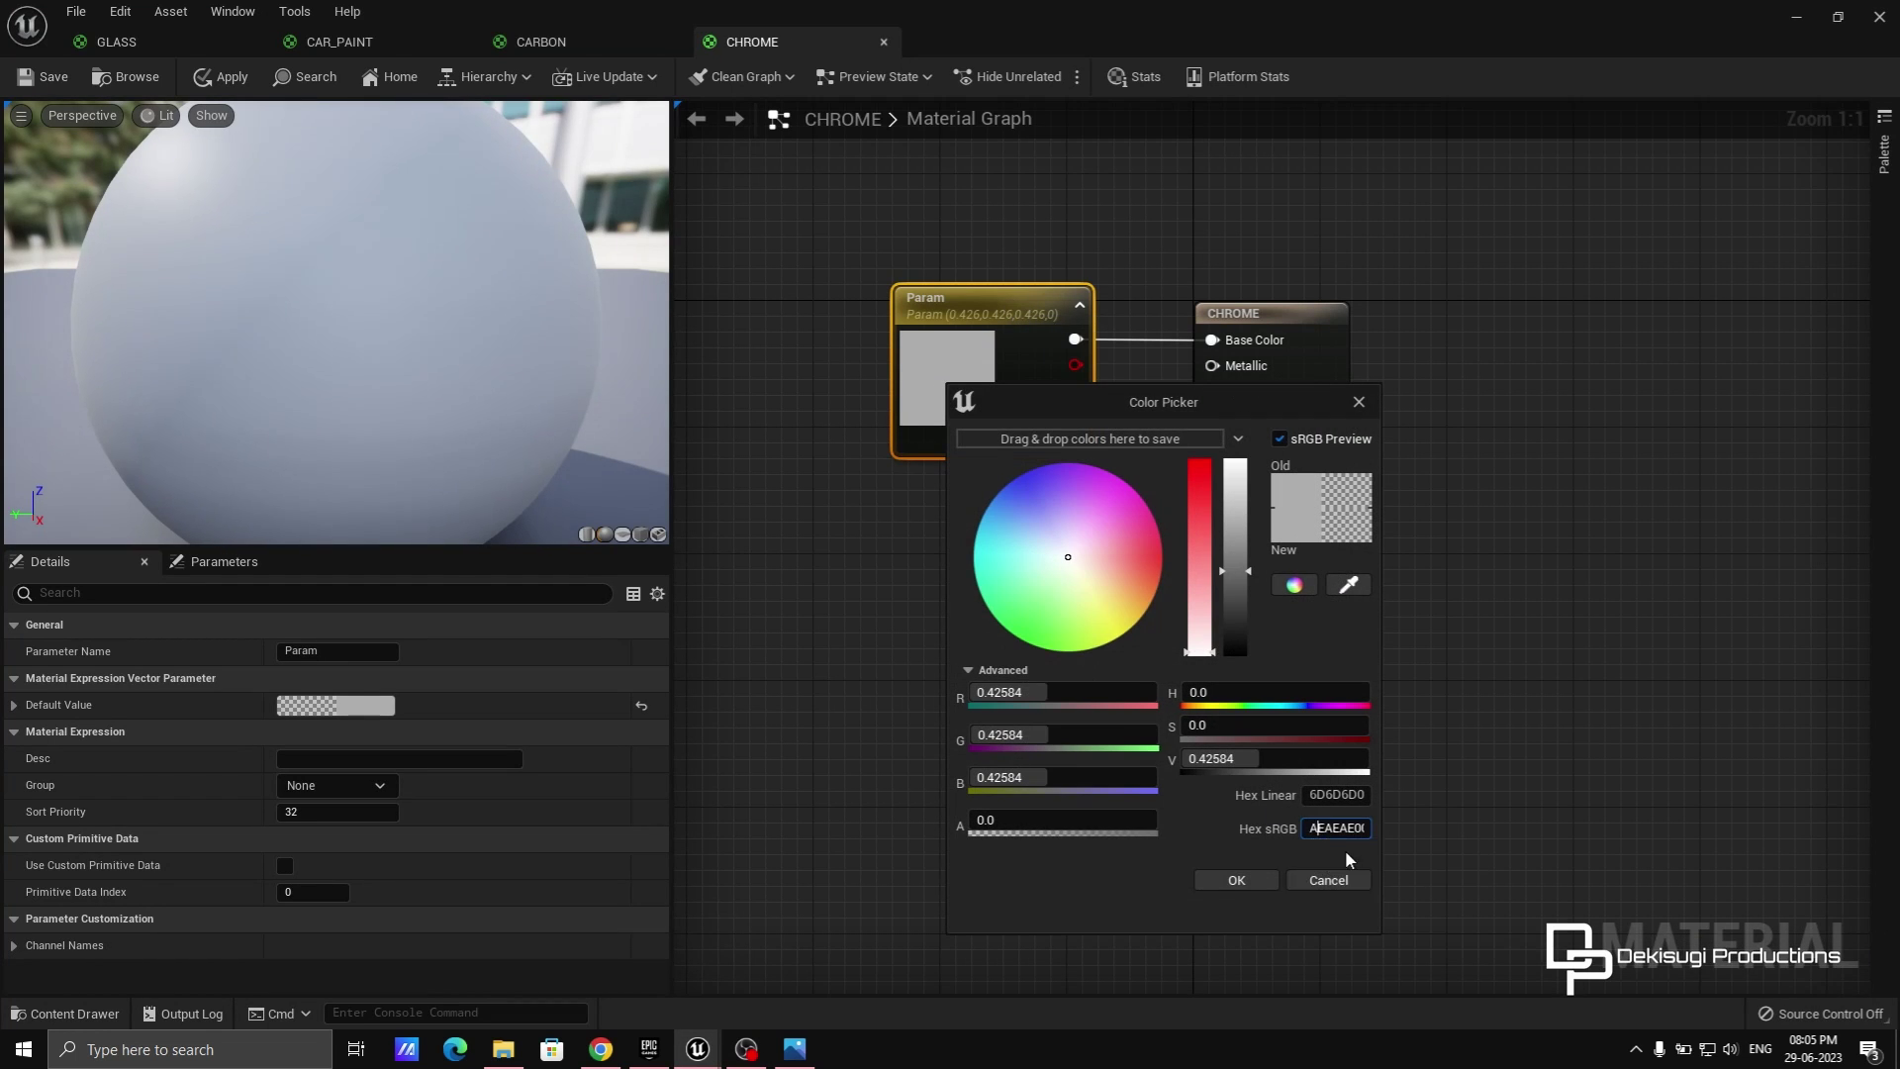
key("ctrl+a")
type("aaa9ad")
key("Return")
left_click(1250, 885)
left_click_drag(997, 306, 904, 275)
left_click(986, 487)
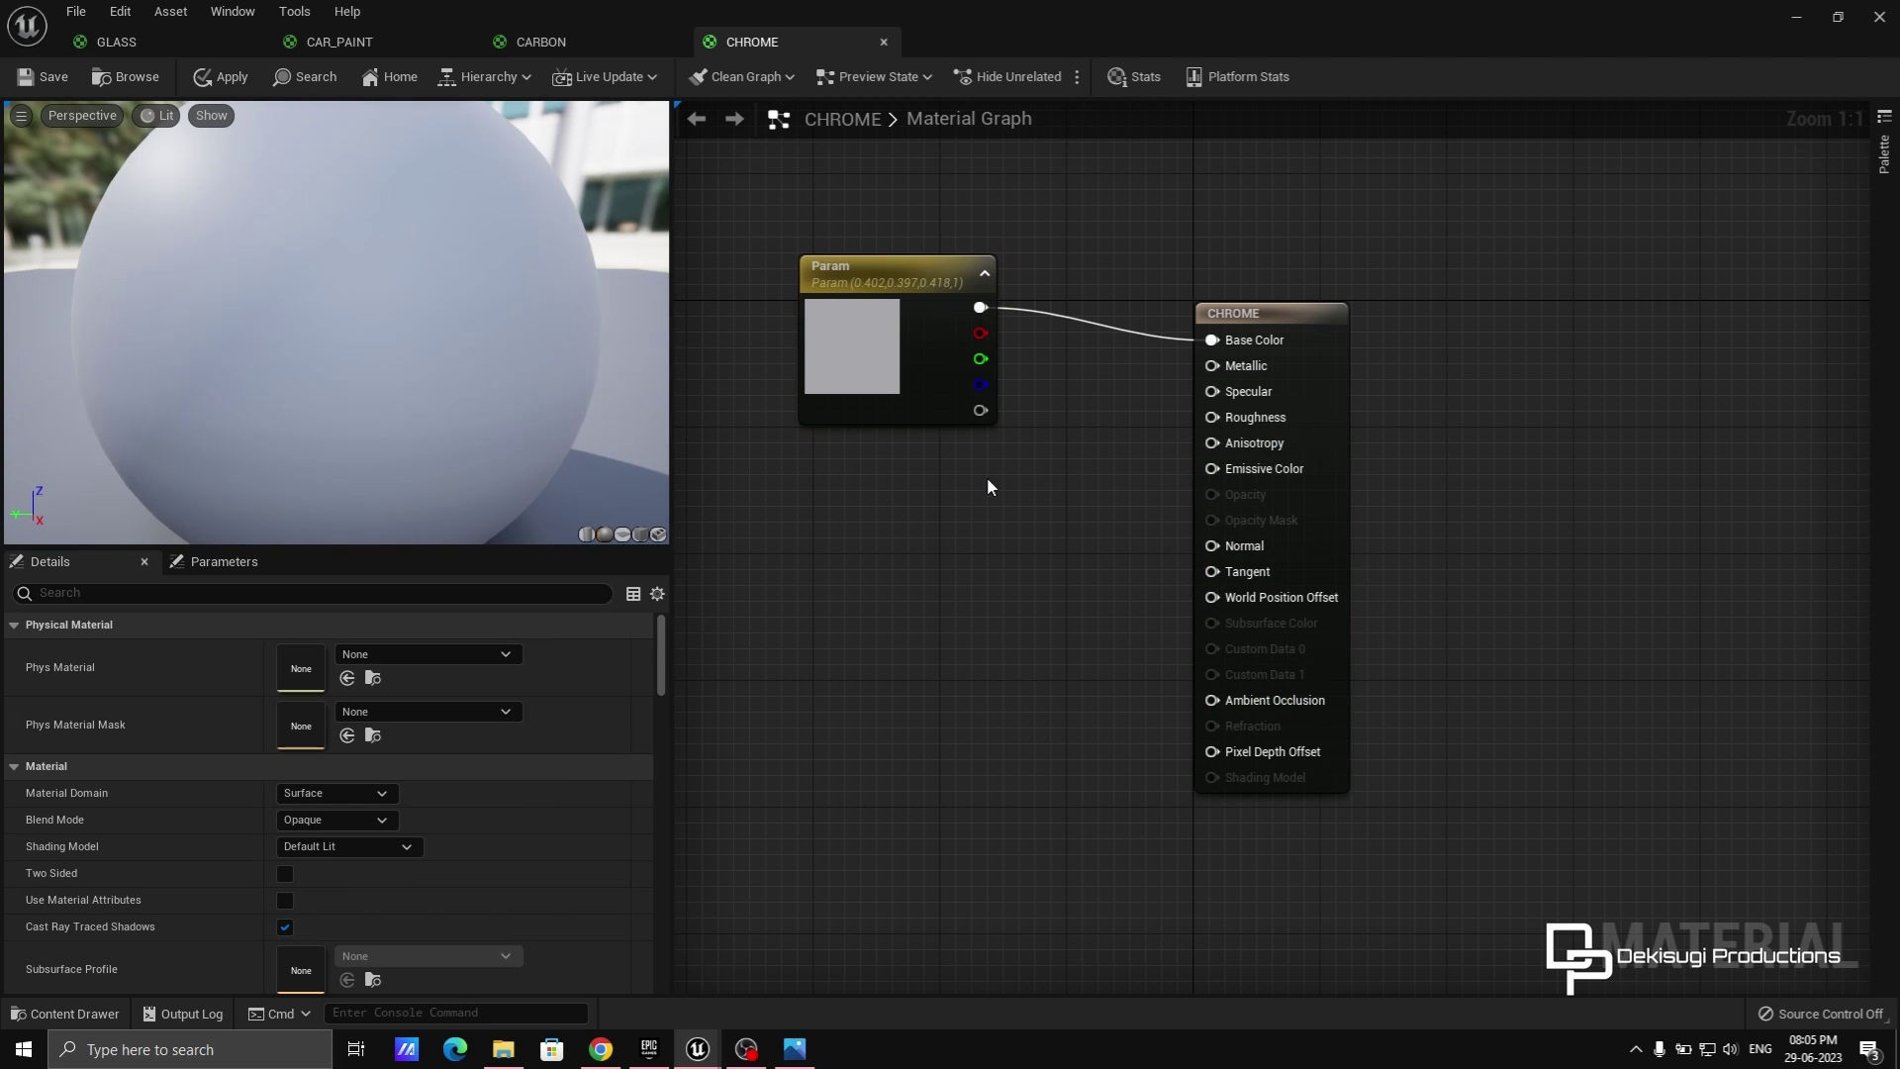
Reconnect the 0.7, 1 and 0.1 constants in the CARBON graph to Metallic, Specular and Roughness.
left_click(574, 41)
left_click_drag(966, 667, 968, 665)
left_click(975, 629)
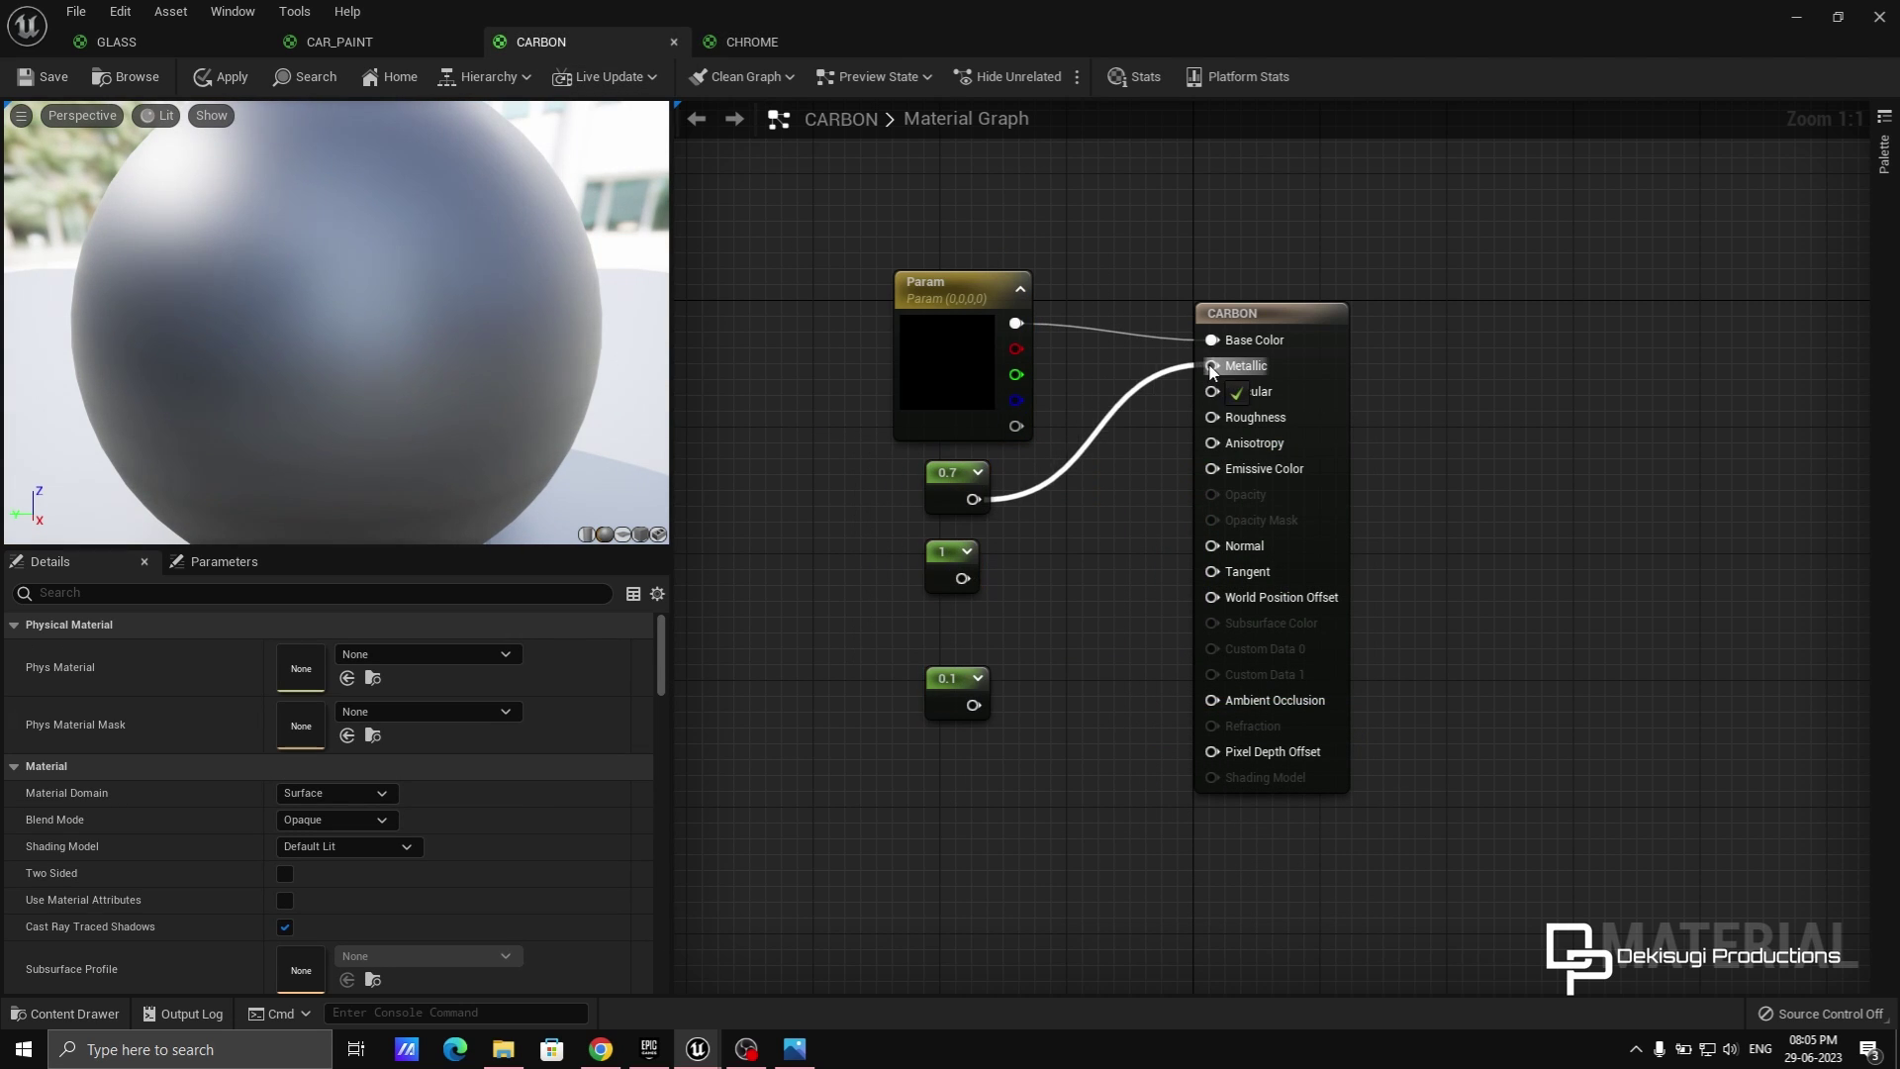
left_click_drag(1212, 371, 1213, 367)
left_click_drag(961, 578, 1211, 416)
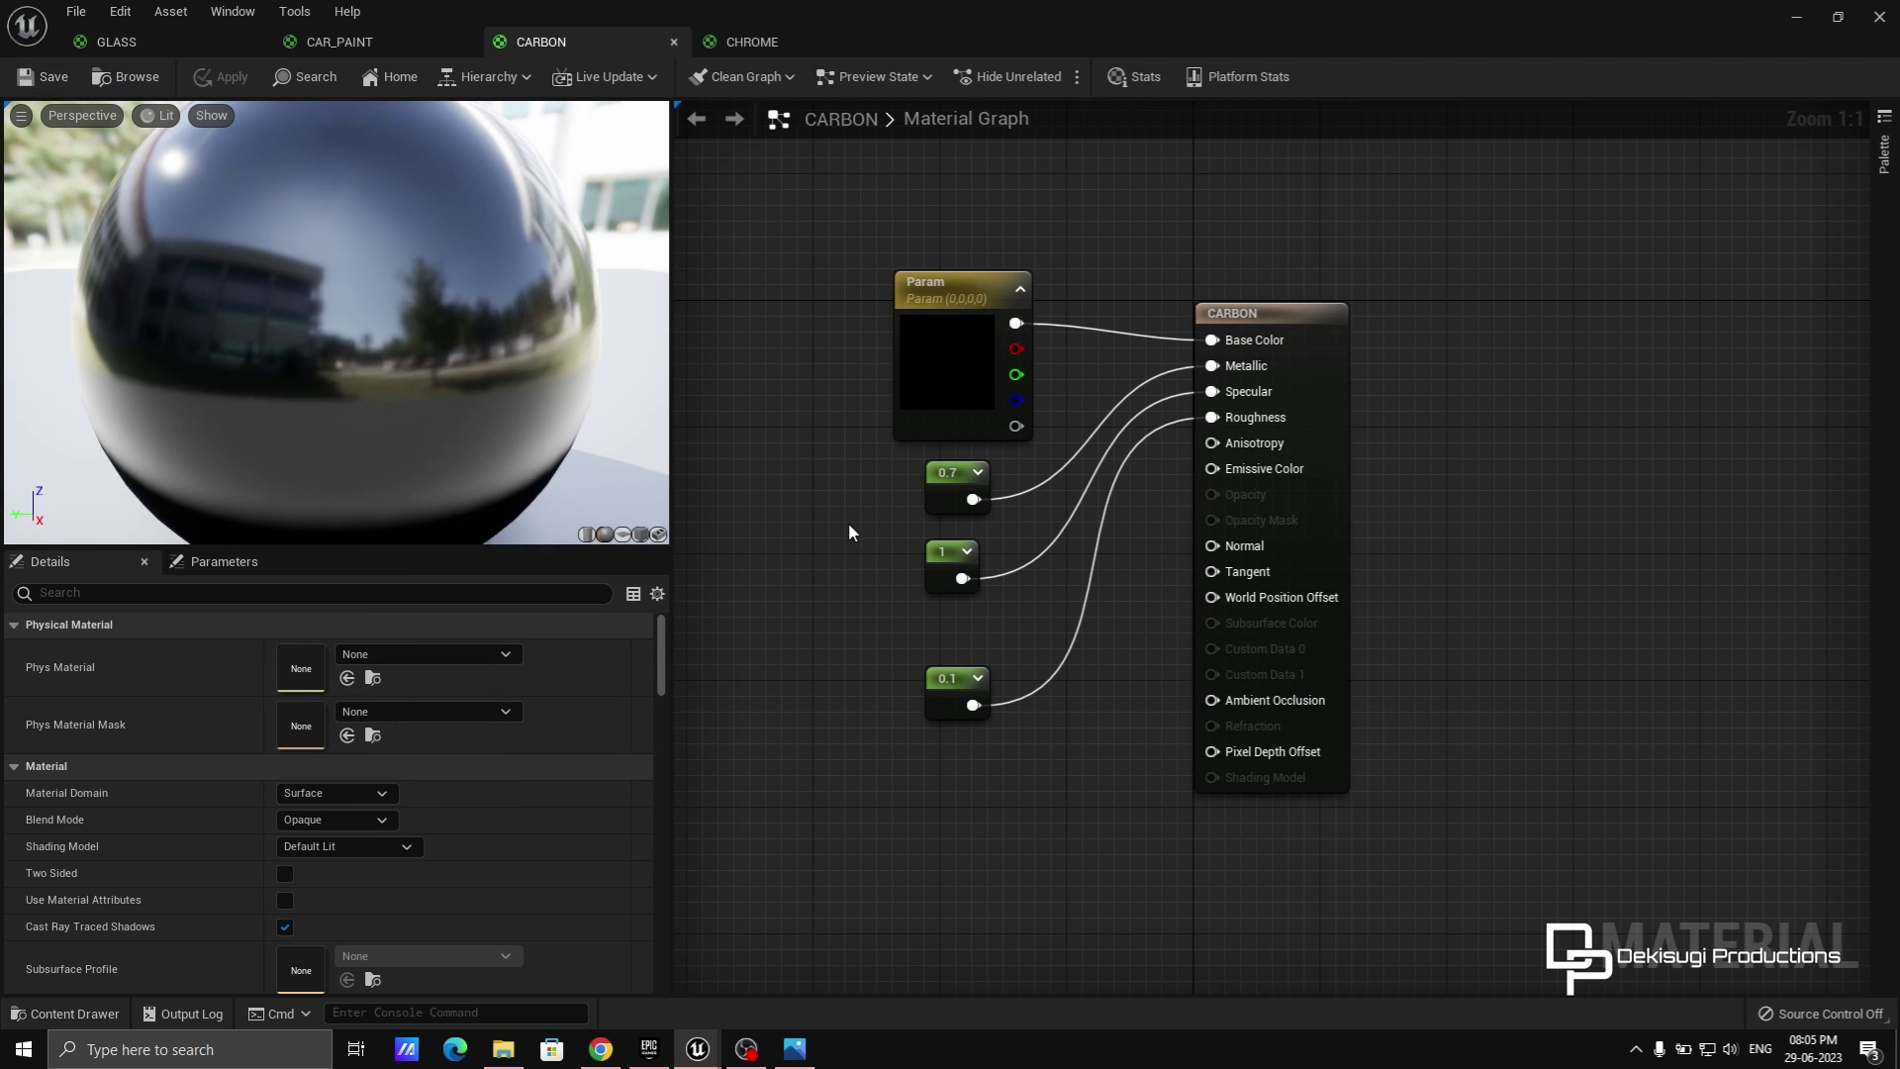
Copy CARBON's three constants into the CHROME graph and connect them to Metallic, Specular and Roughness.
left_click_drag(857, 453, 1023, 776)
left_click(814, 39)
key("ctrl+v")
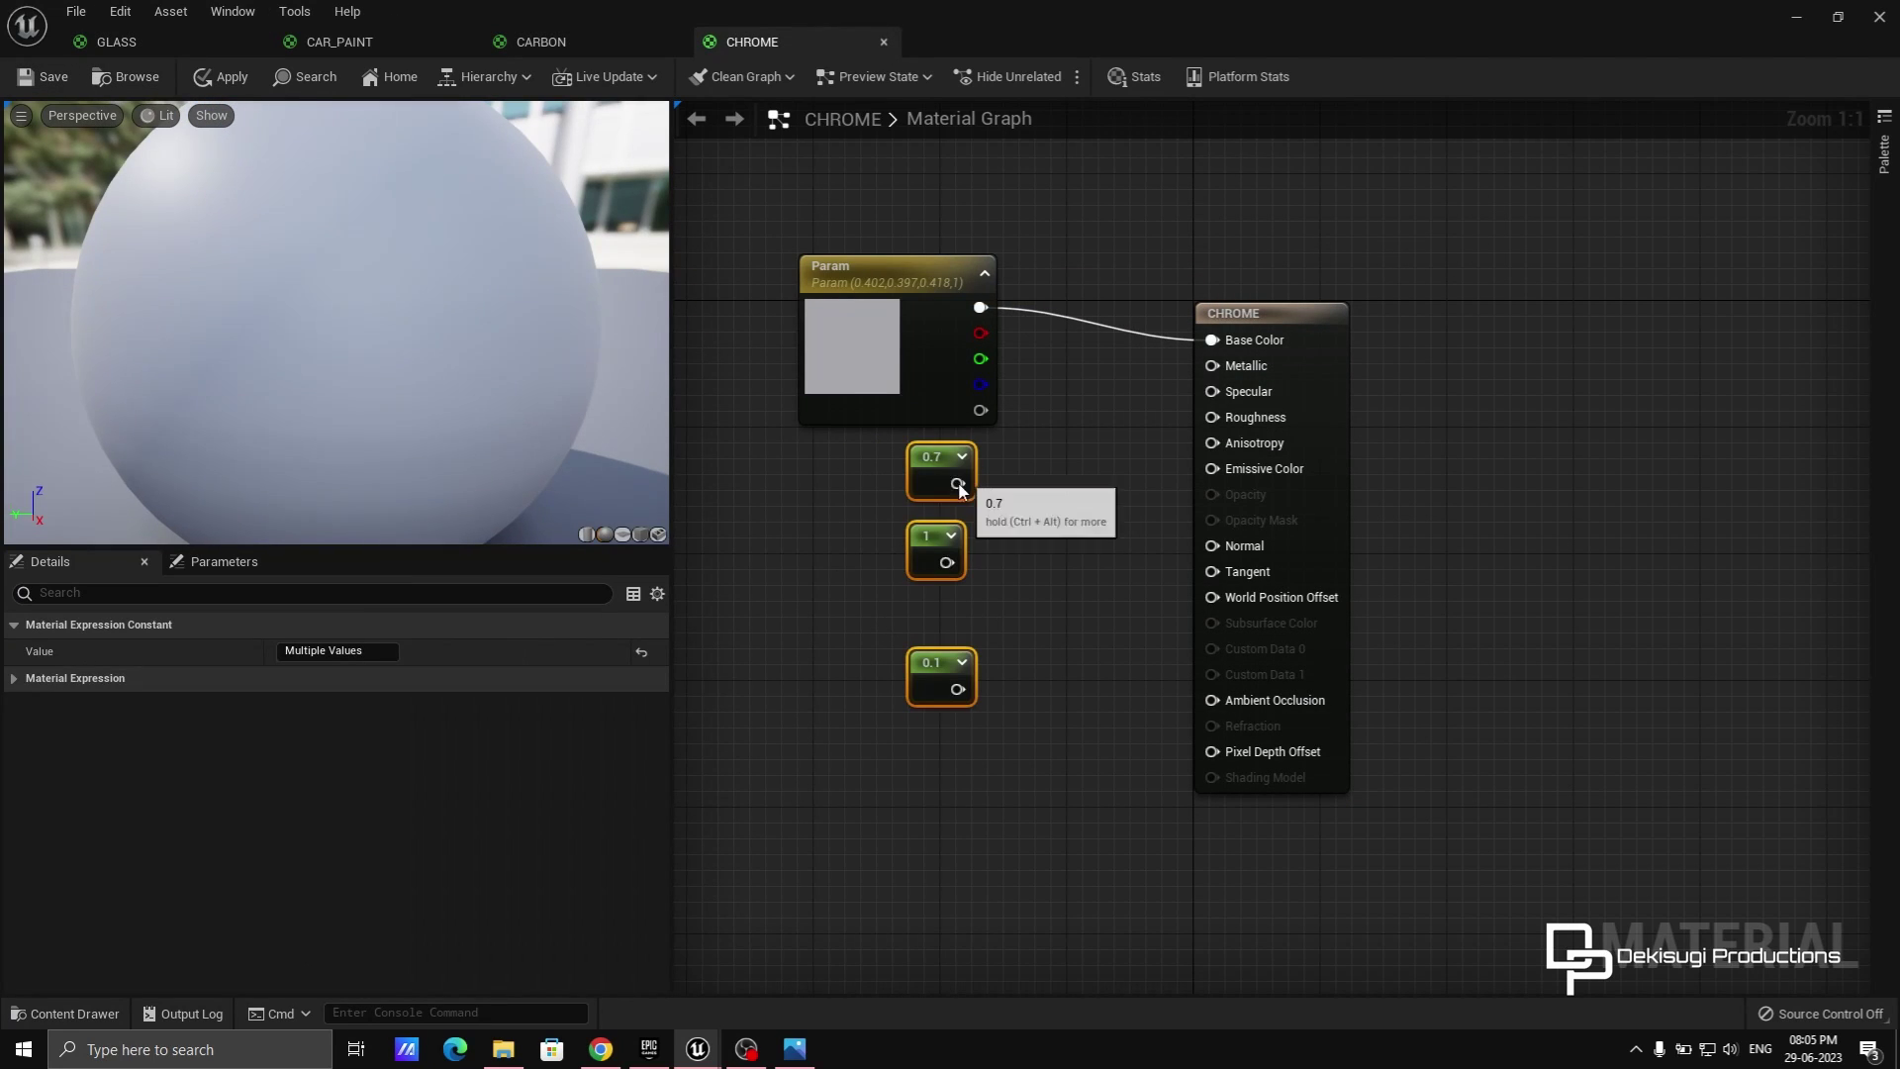
left_click_drag(1209, 414, 1211, 366)
left_click_drag(945, 563, 1211, 391)
left_click_drag(957, 689, 1213, 435)
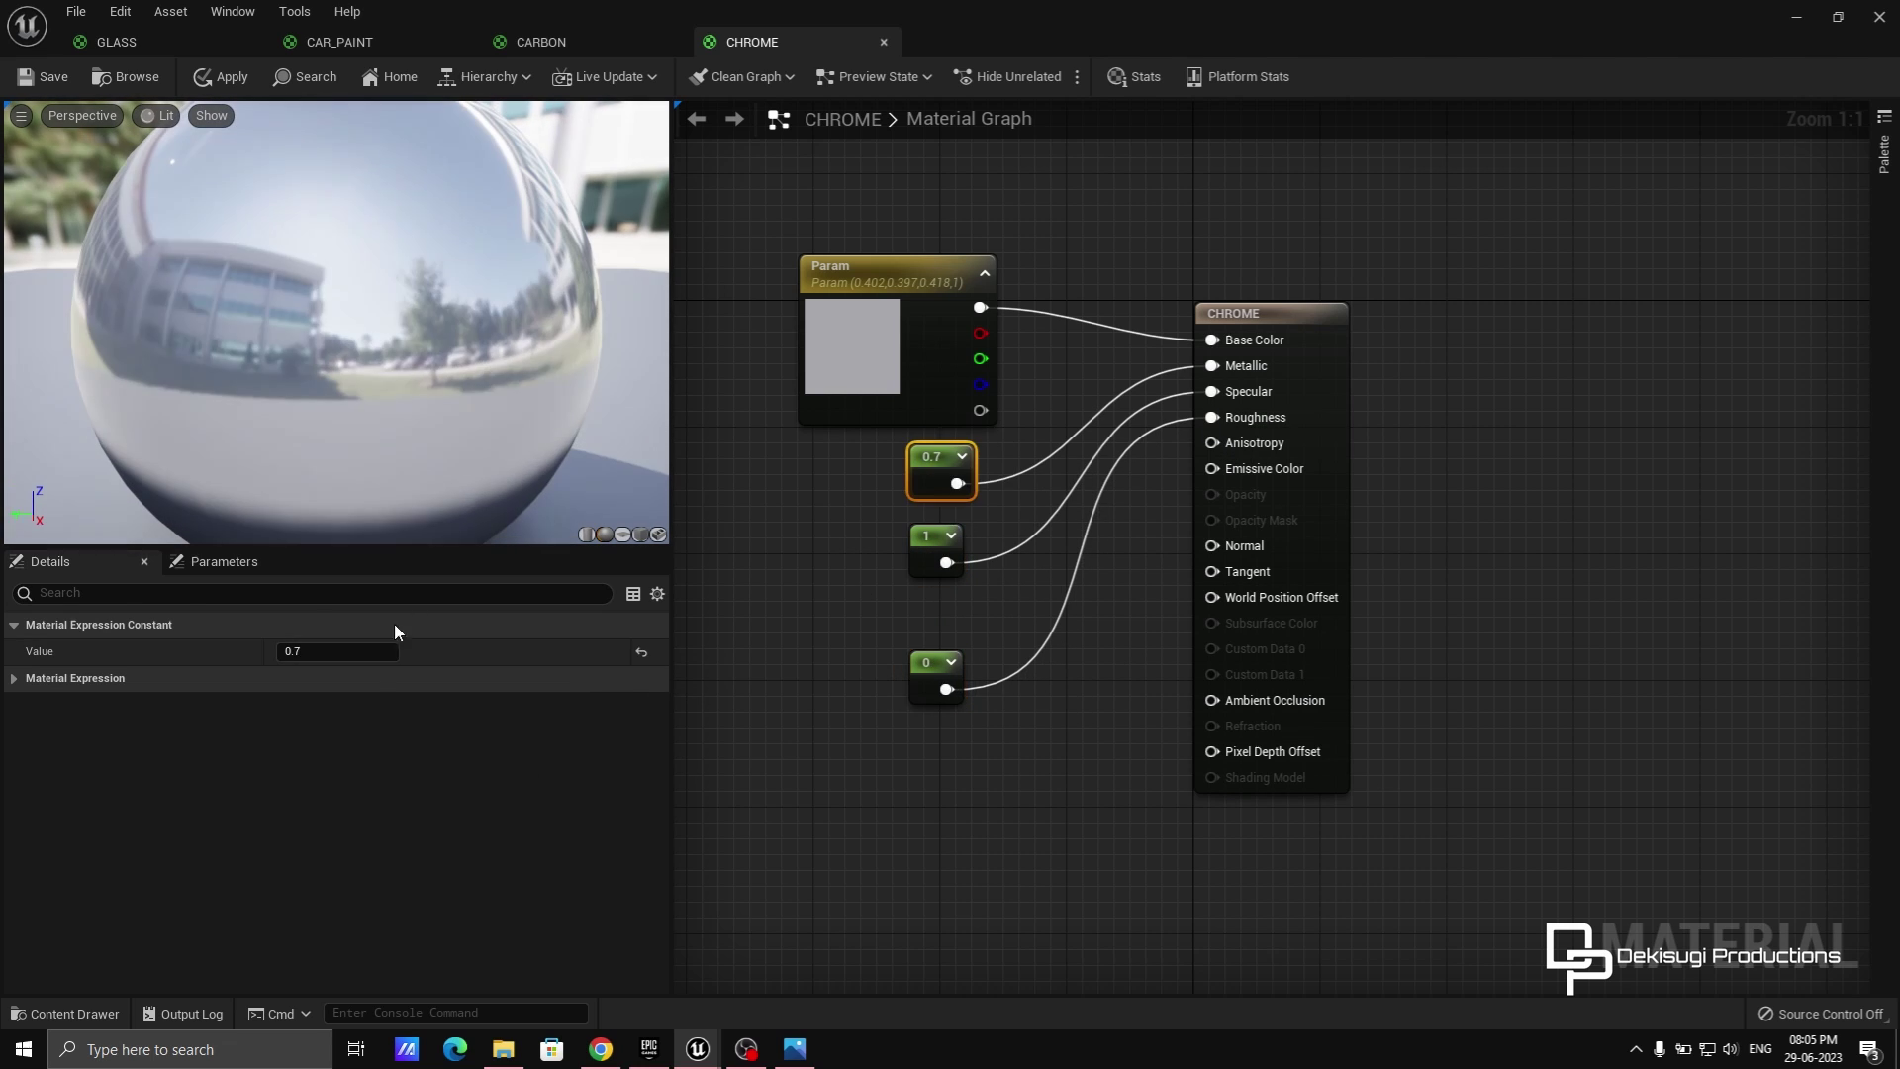
Set CHROME's Metallic constant to 1, then apply and save the material.
type("1")
key("Return")
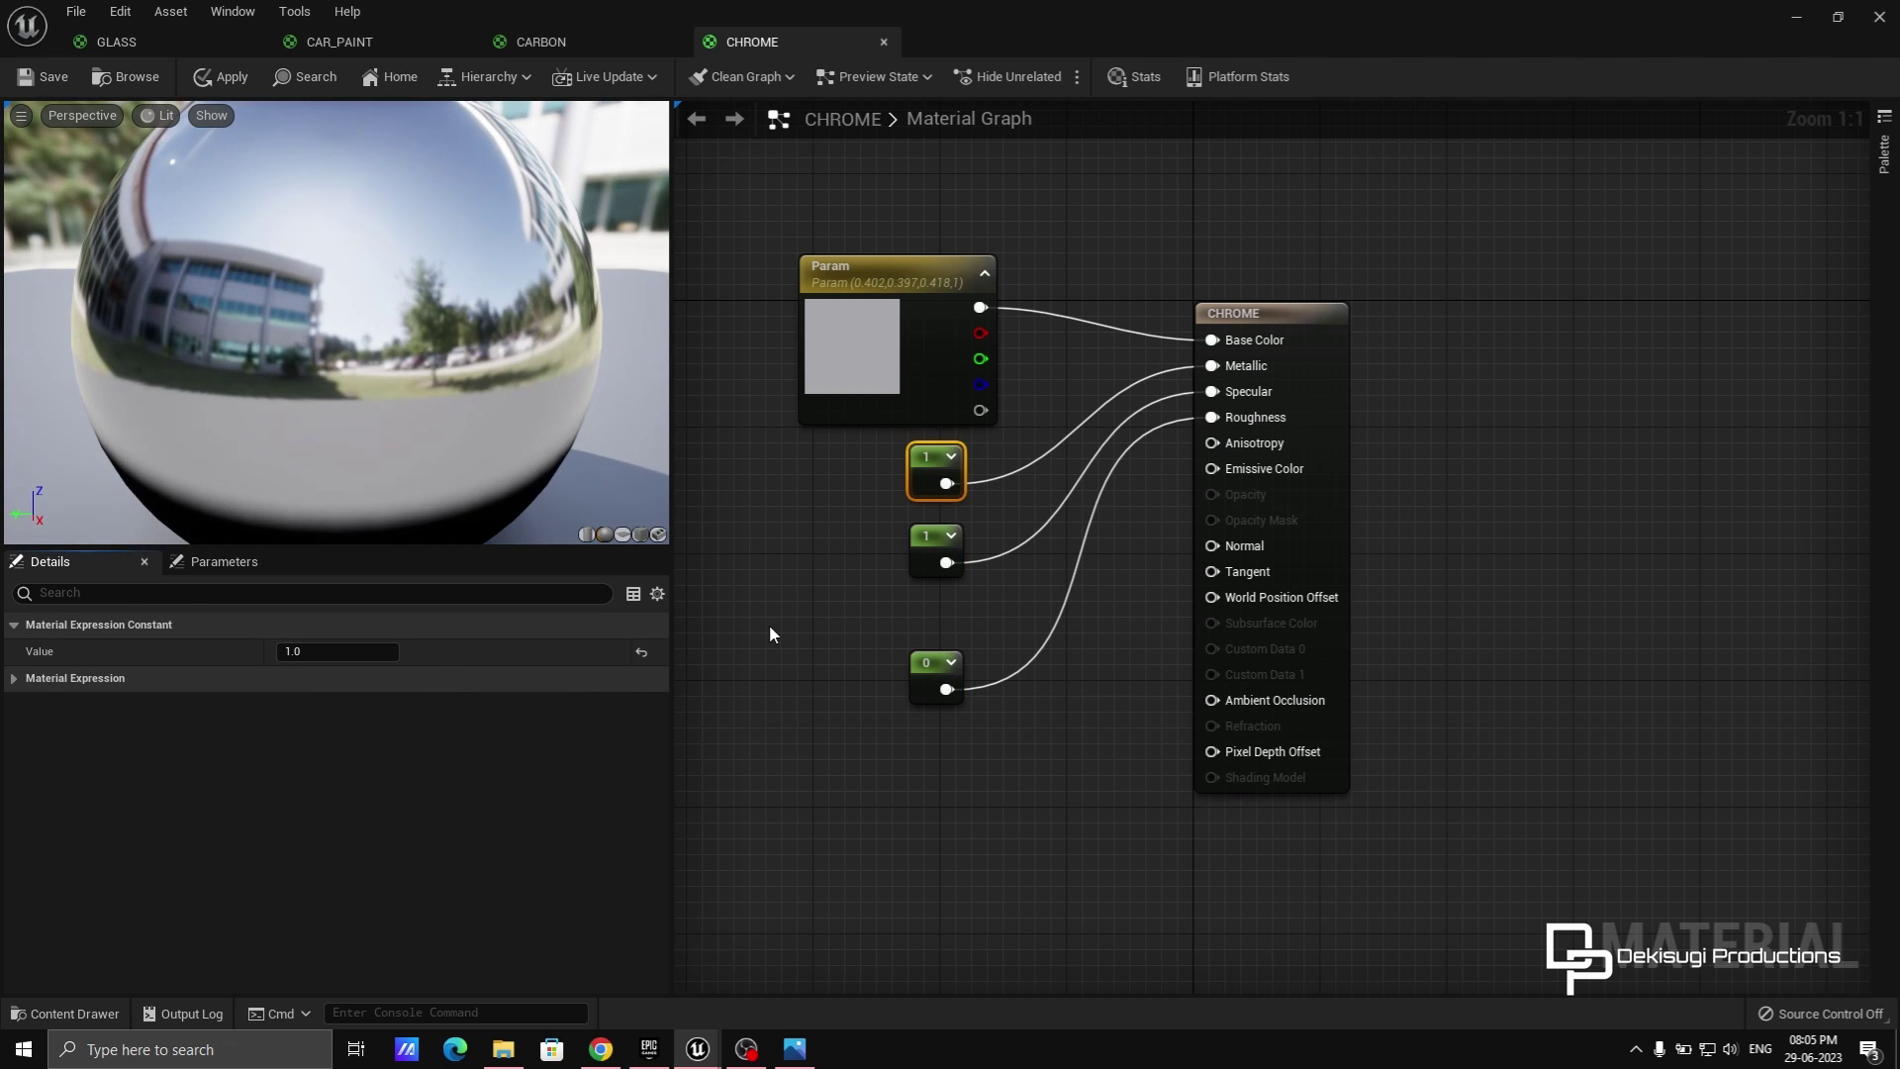
left_click(222, 76)
left_click(45, 79)
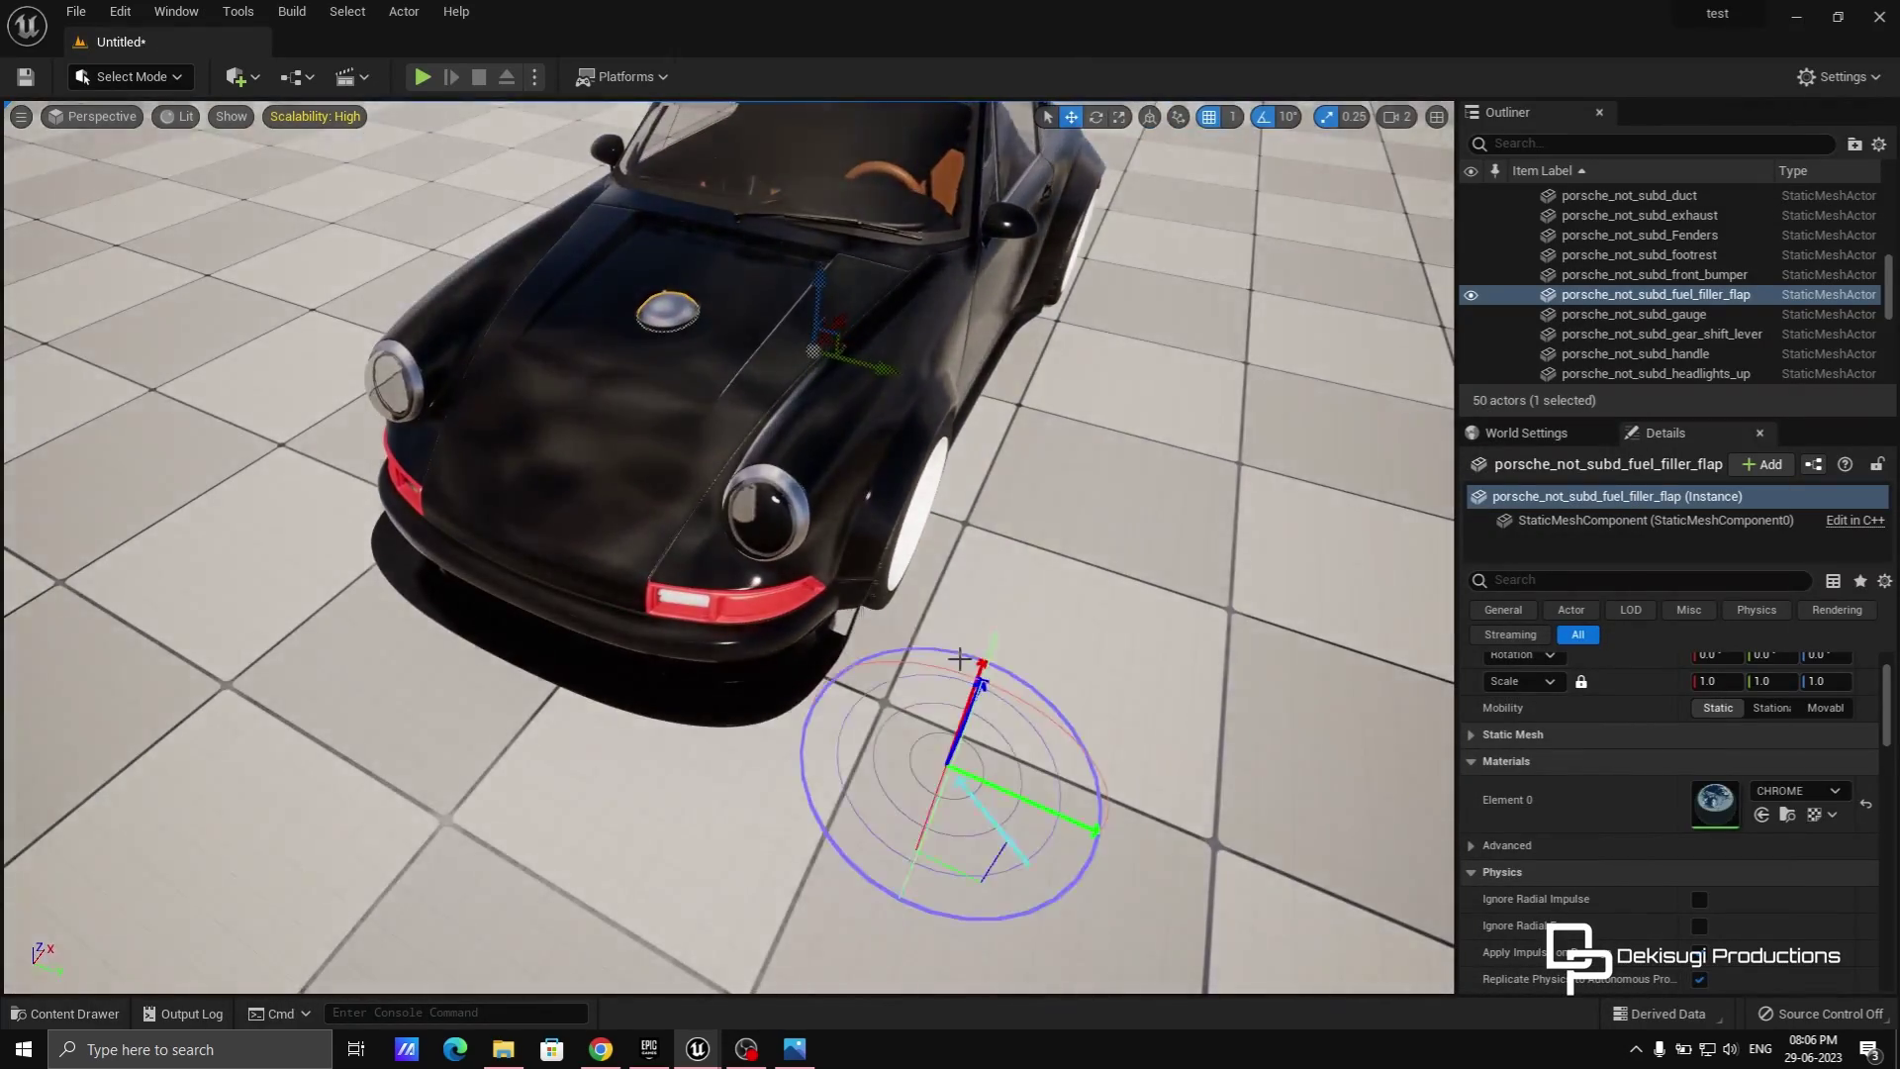
Adjust the sunlight direction and open the CAR_PAINT_001 material used on the wheel rim.
key("ctrl+l")
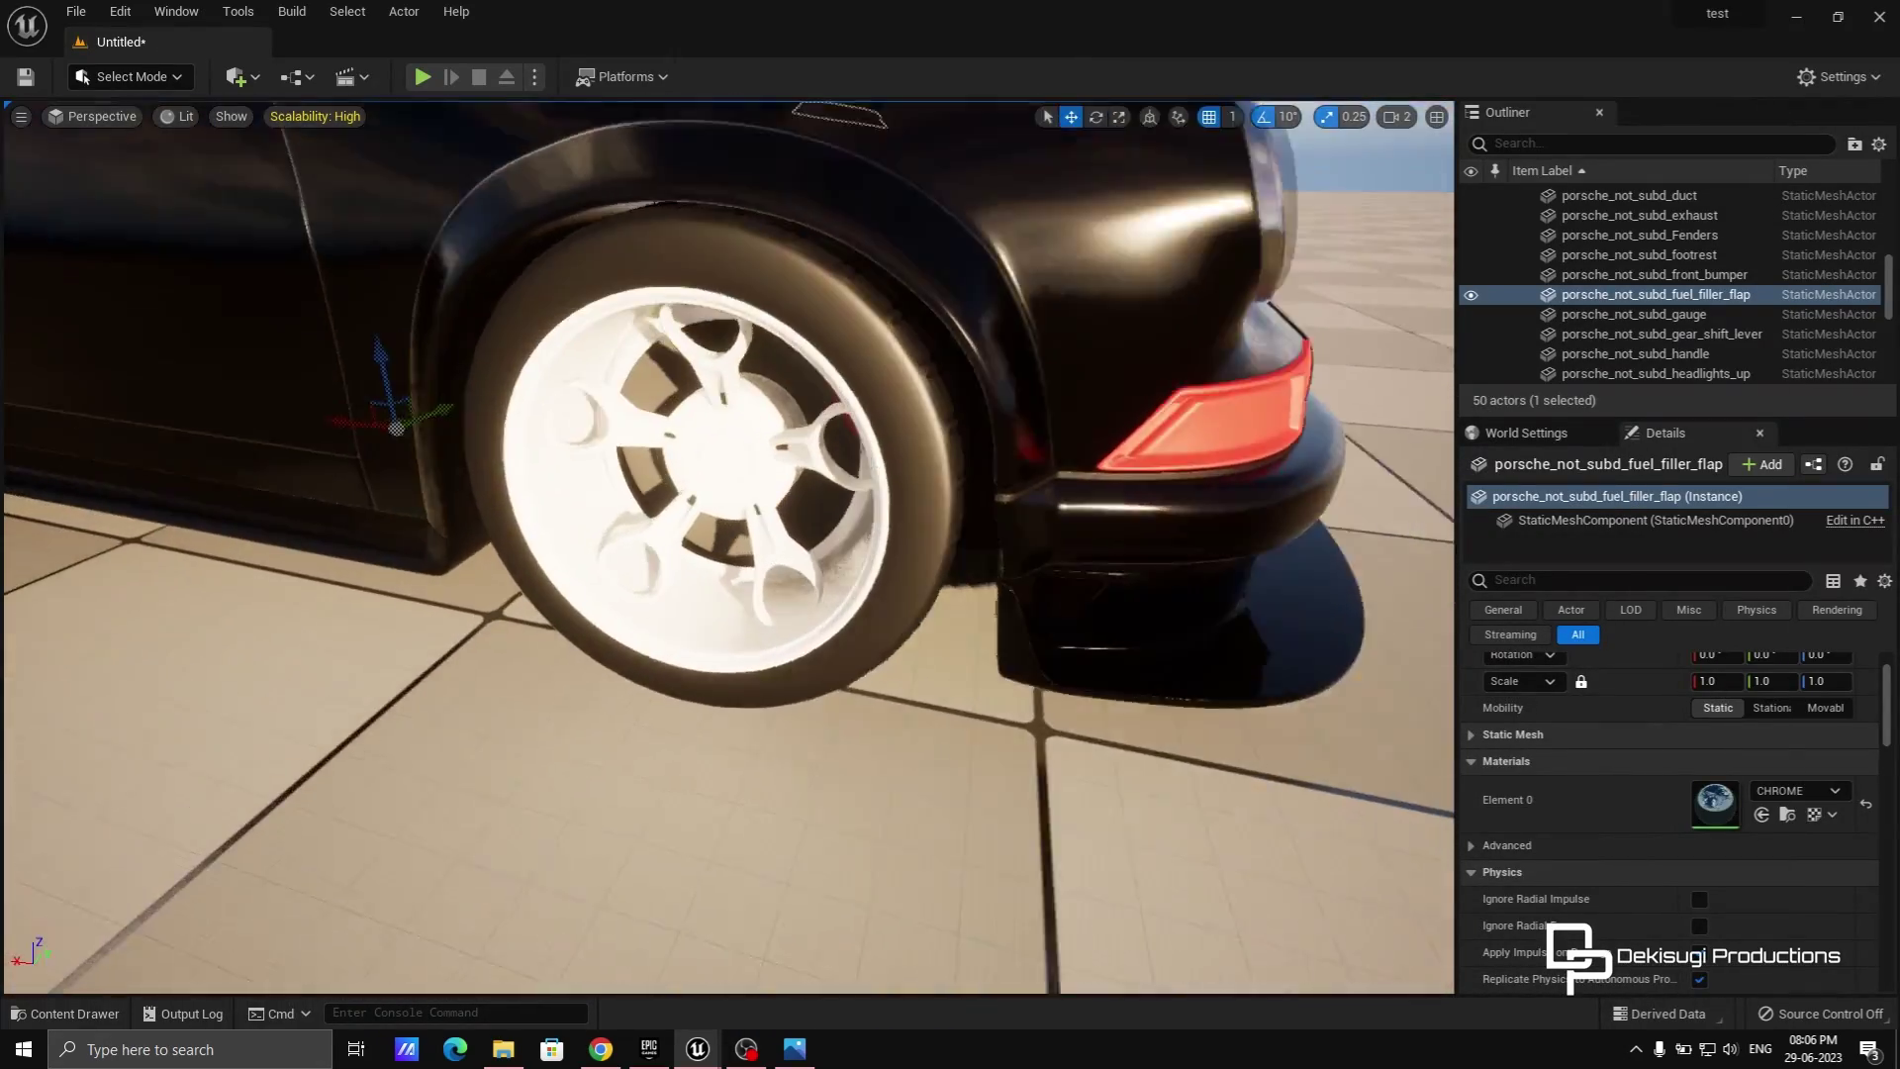
right_click_drag(1043, 453, 1043, 453)
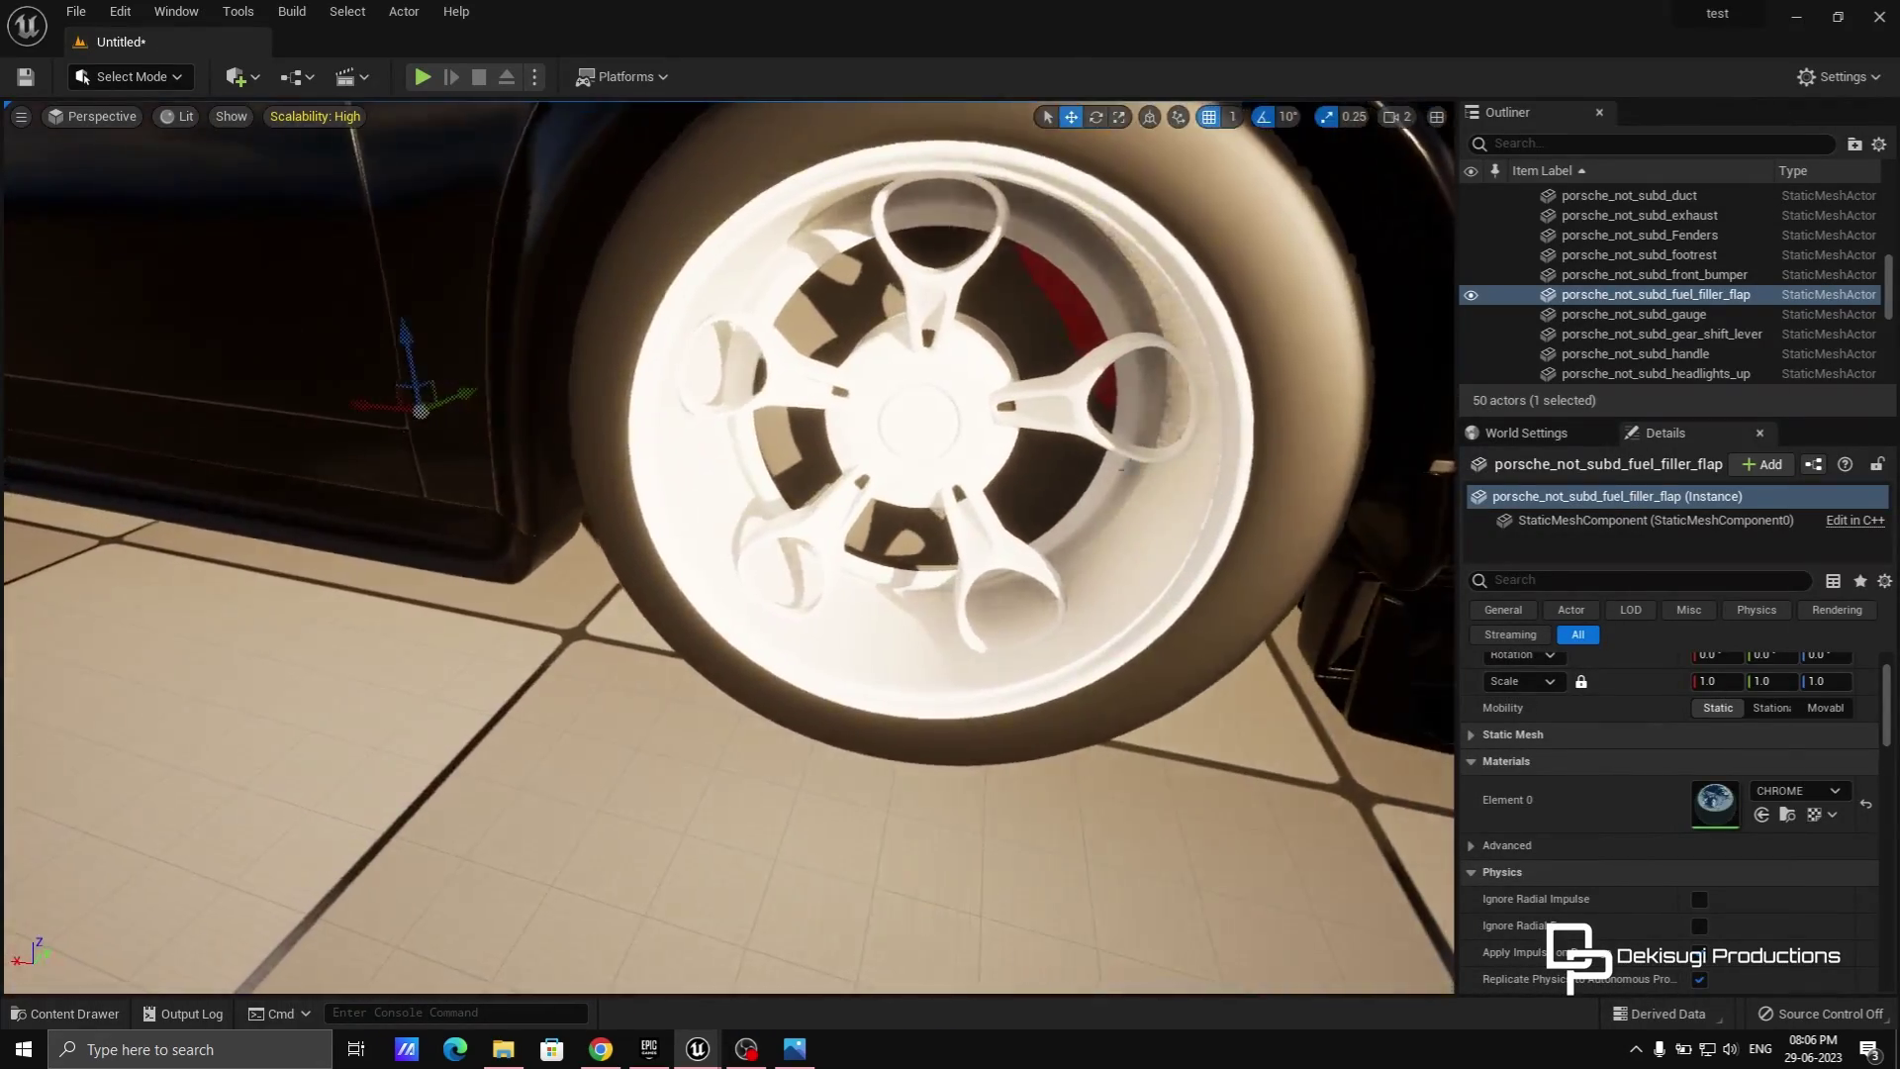
left_click(829, 472)
scroll(1686, 881, "down", 1)
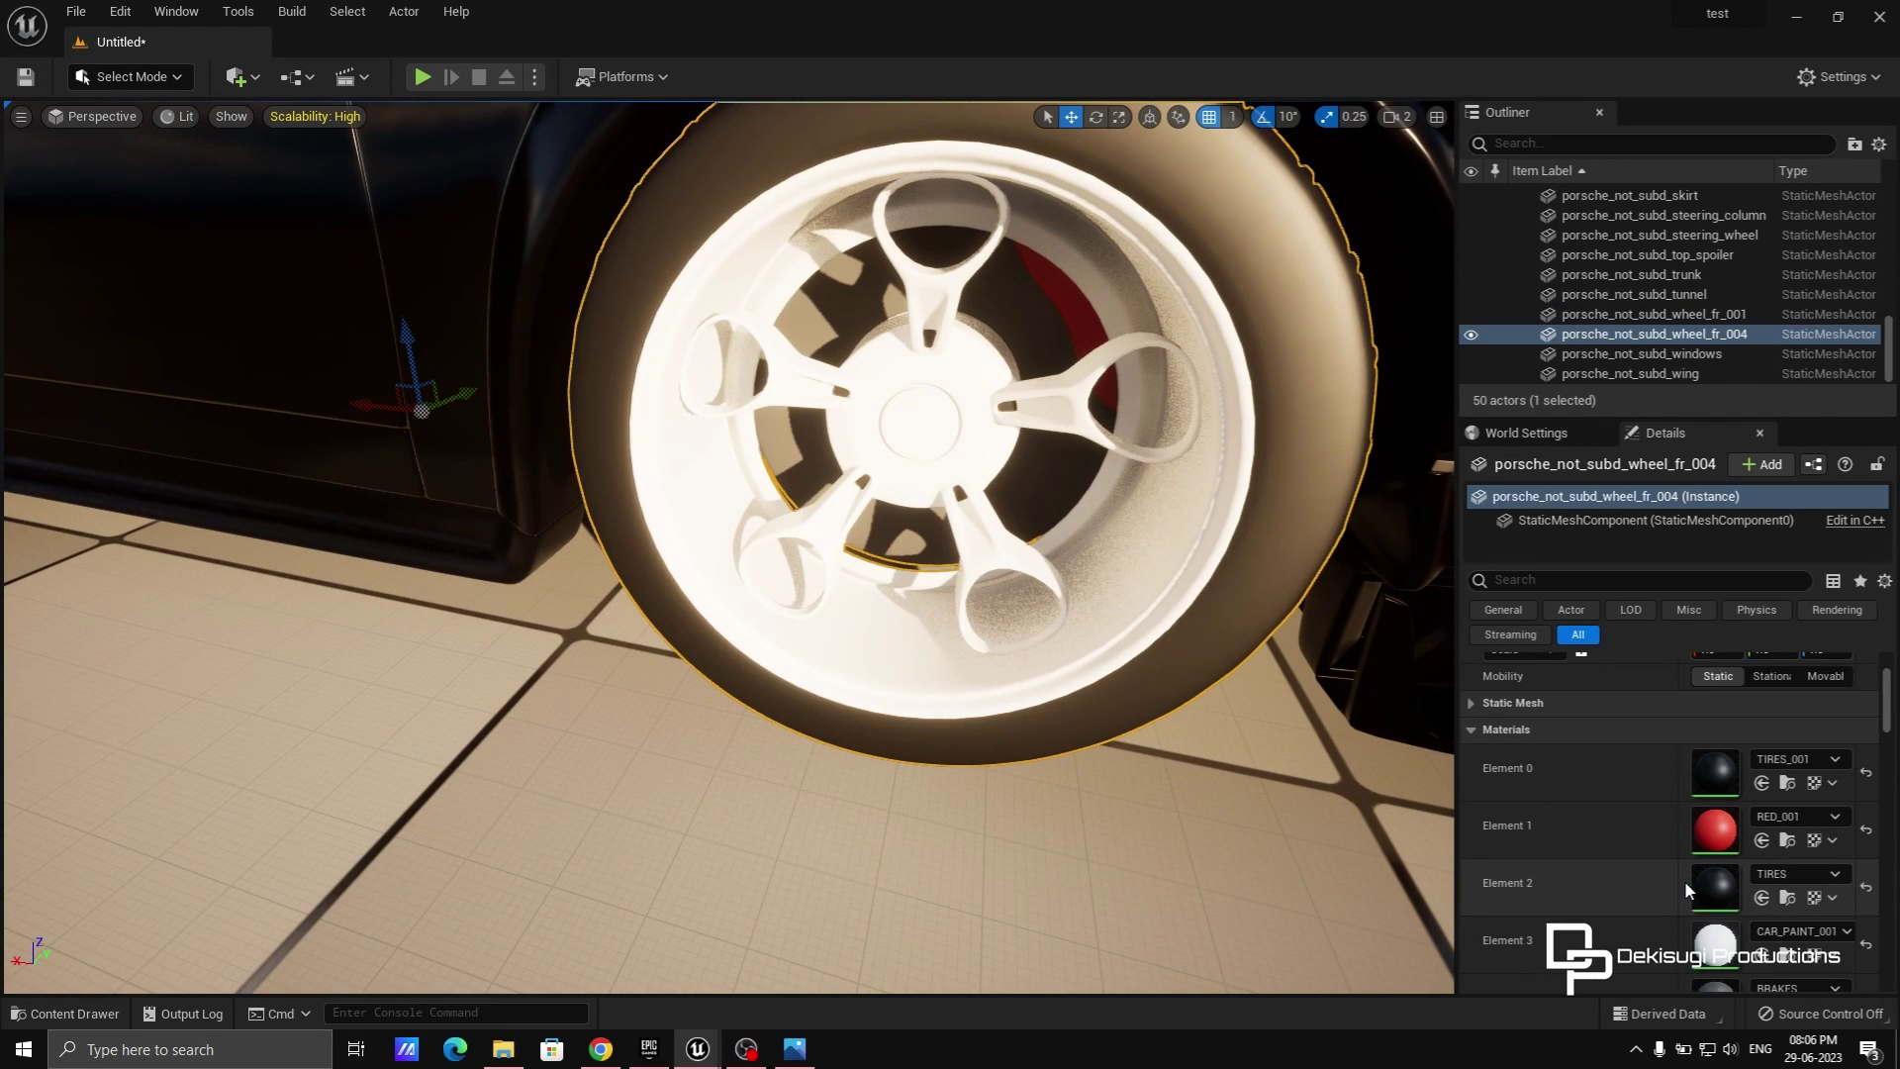
left_click(1788, 956)
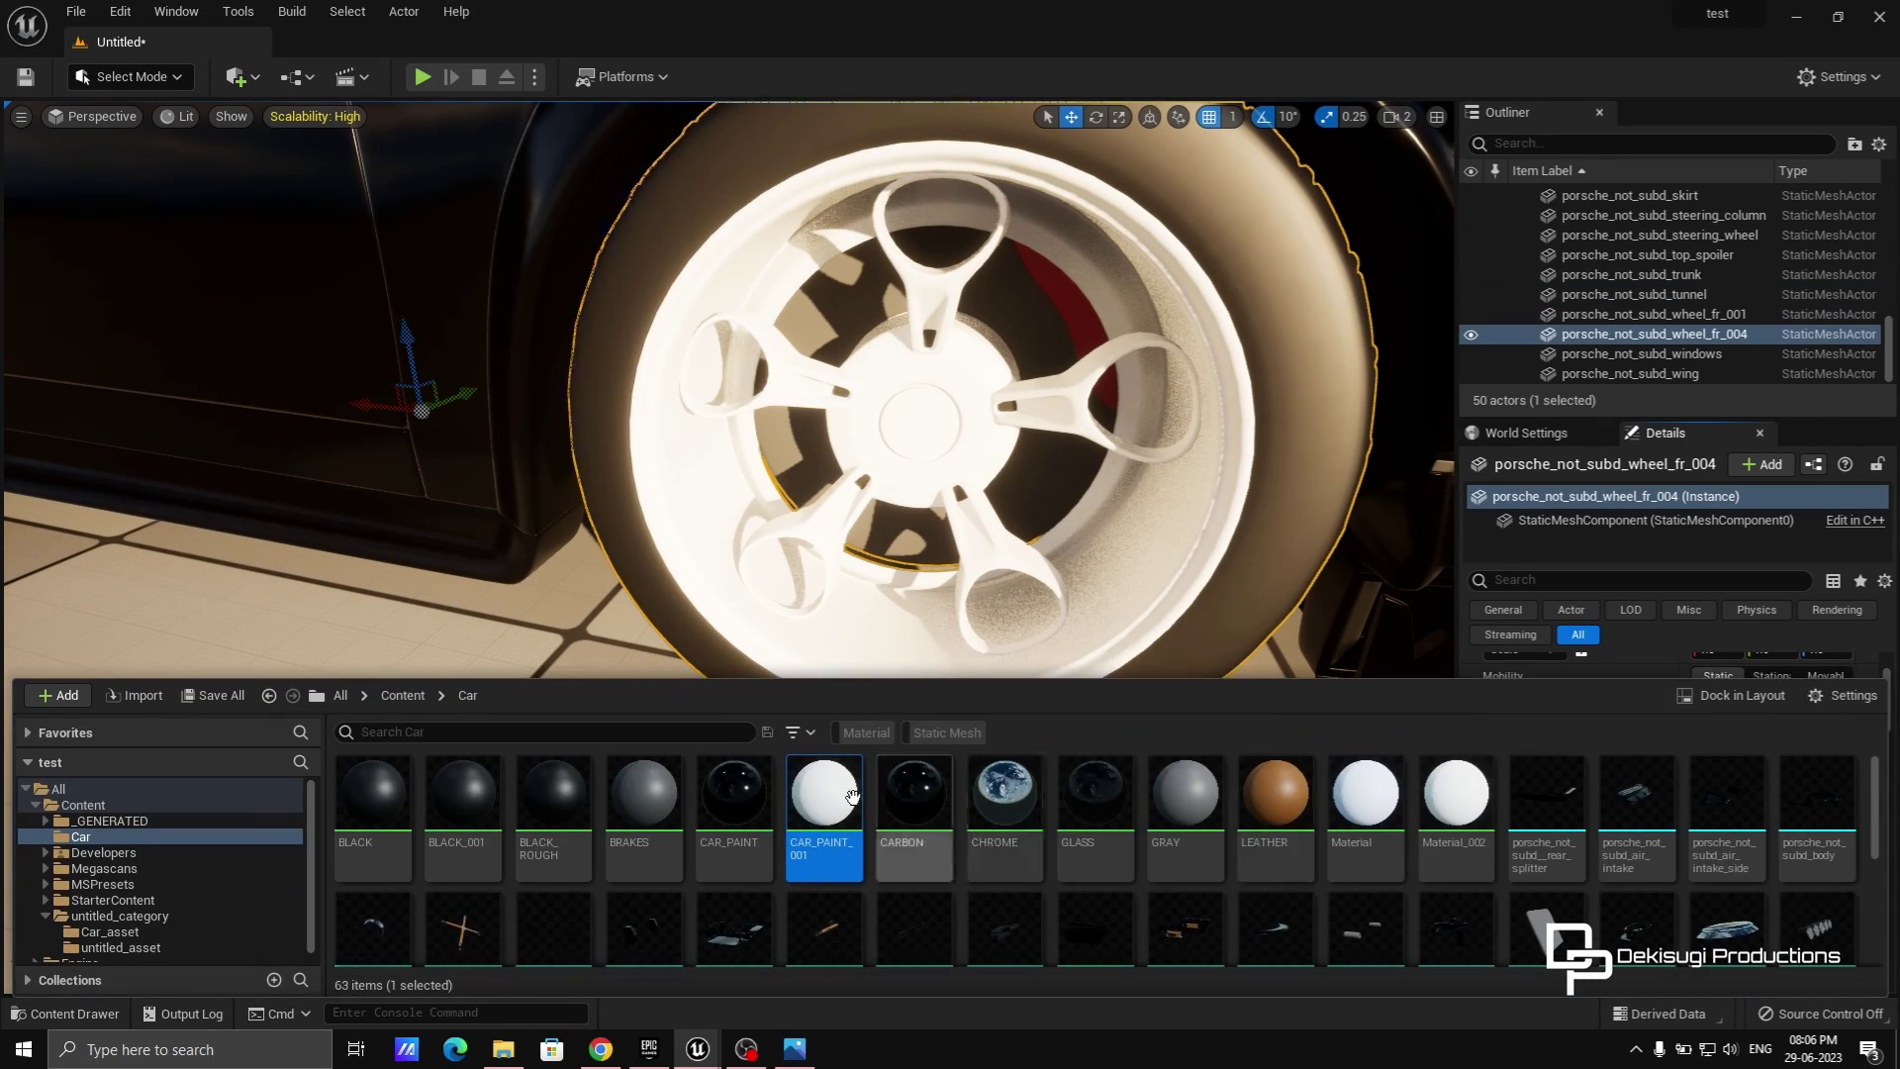
double_click(824, 848)
Set CAR_PAINT_001's colour parameter to gold, hex sRGB AC7400, and apply the material.
left_click_drag(1013, 324, 967, 306)
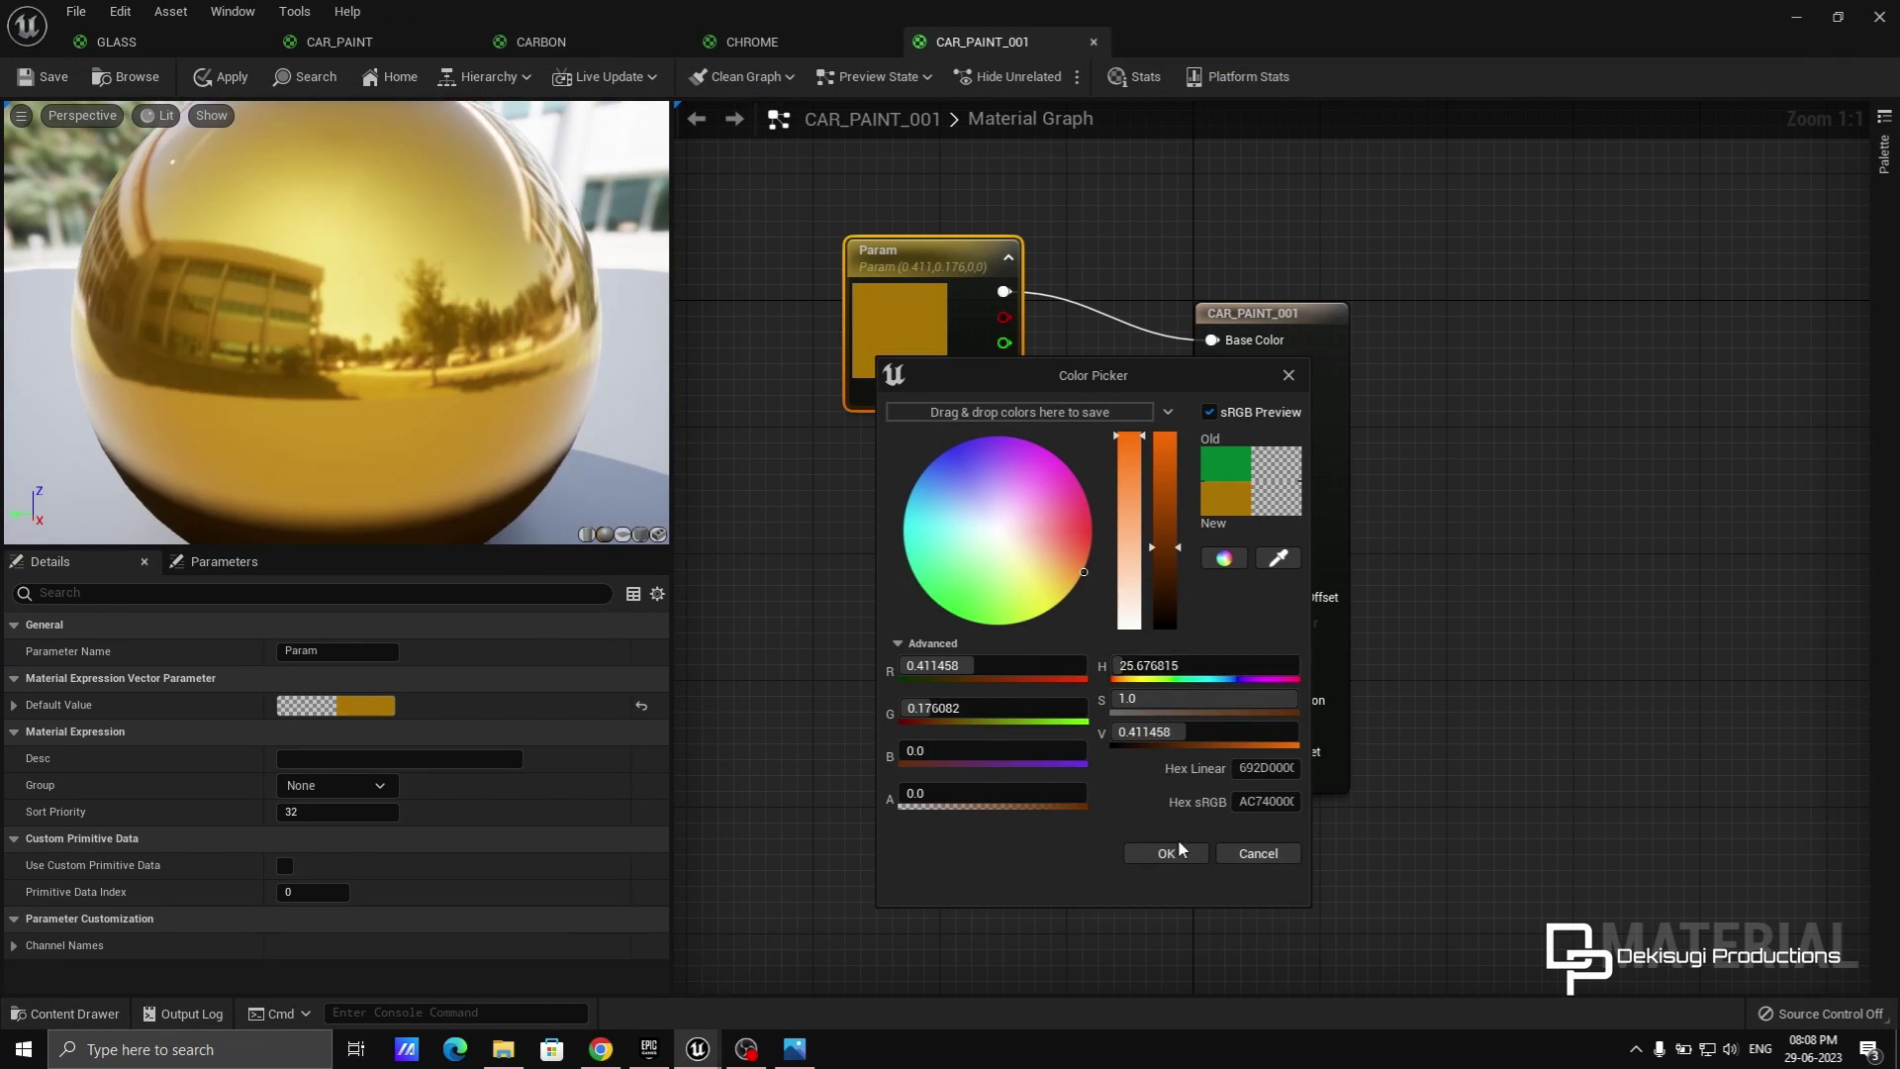
left_click(1168, 853)
left_click(221, 77)
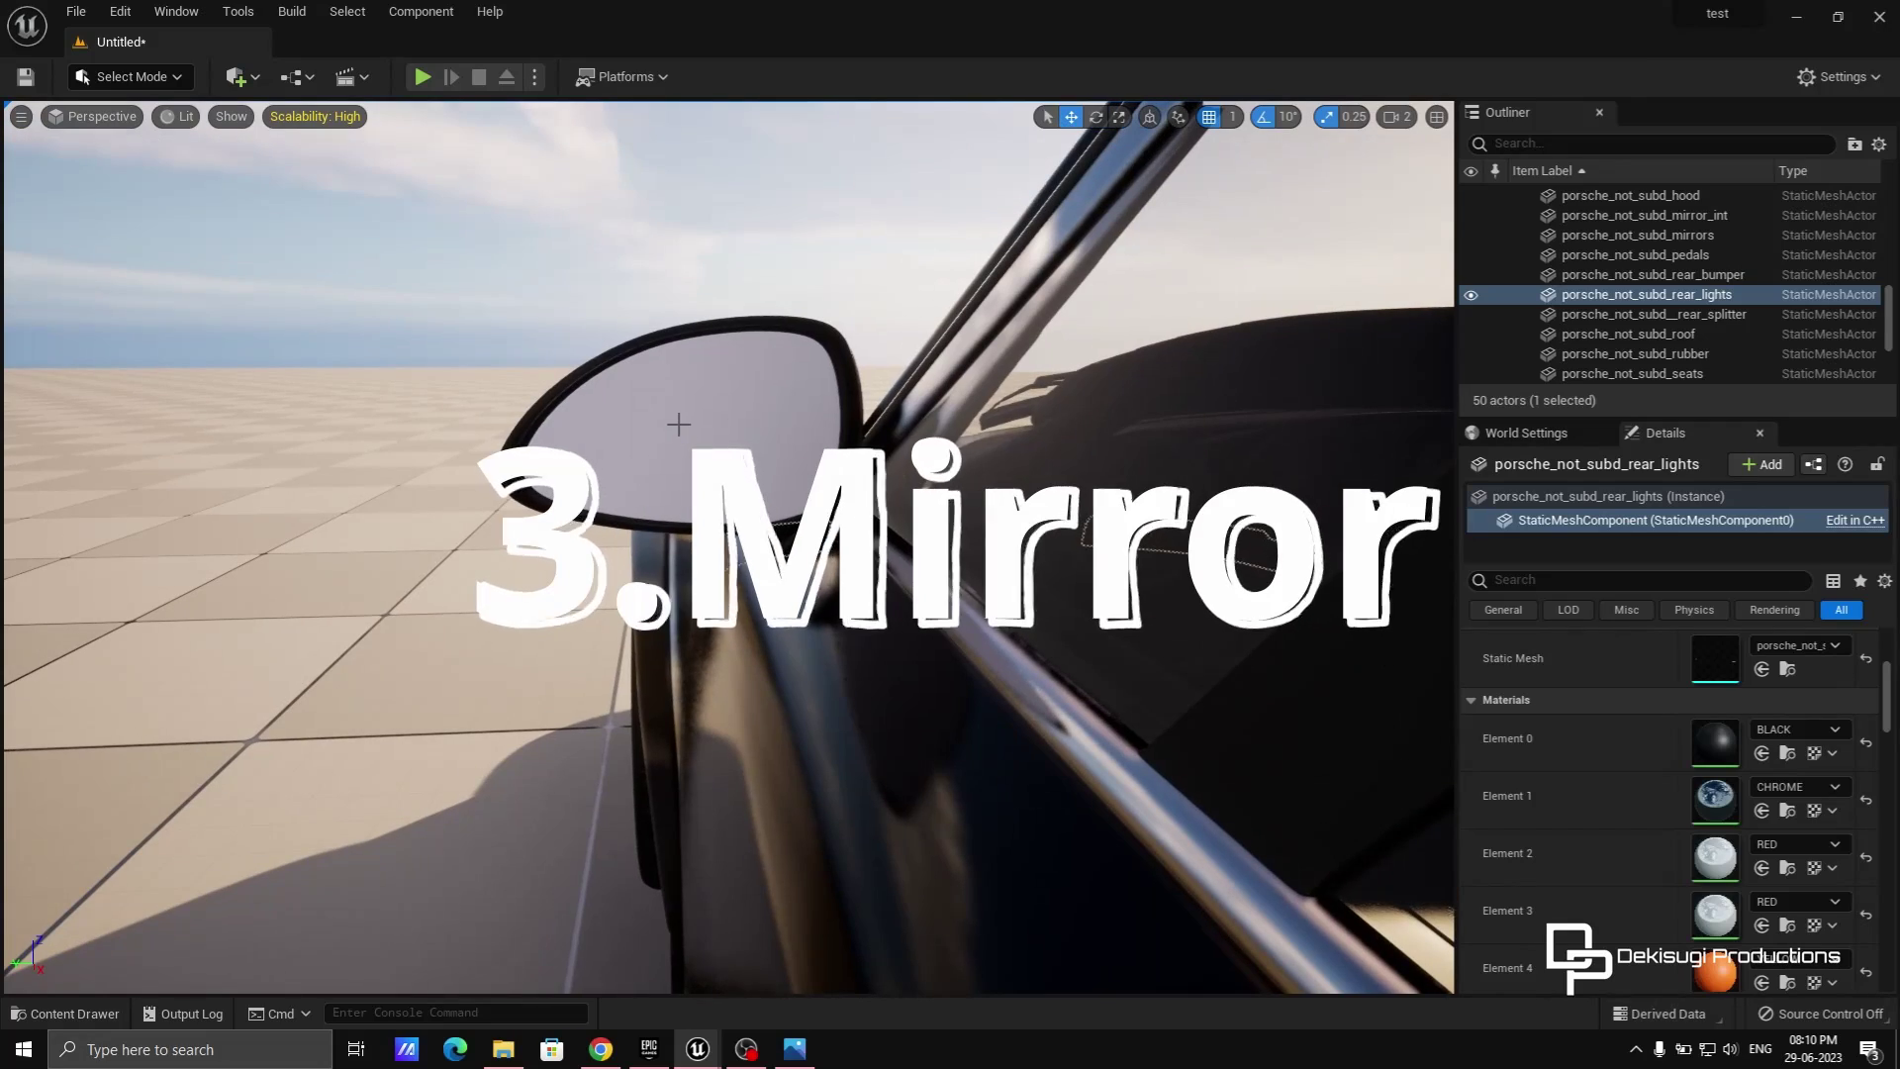
Select the side mirrors and open the asset named Material that is assigned to their Element 2.
left_click(678, 424)
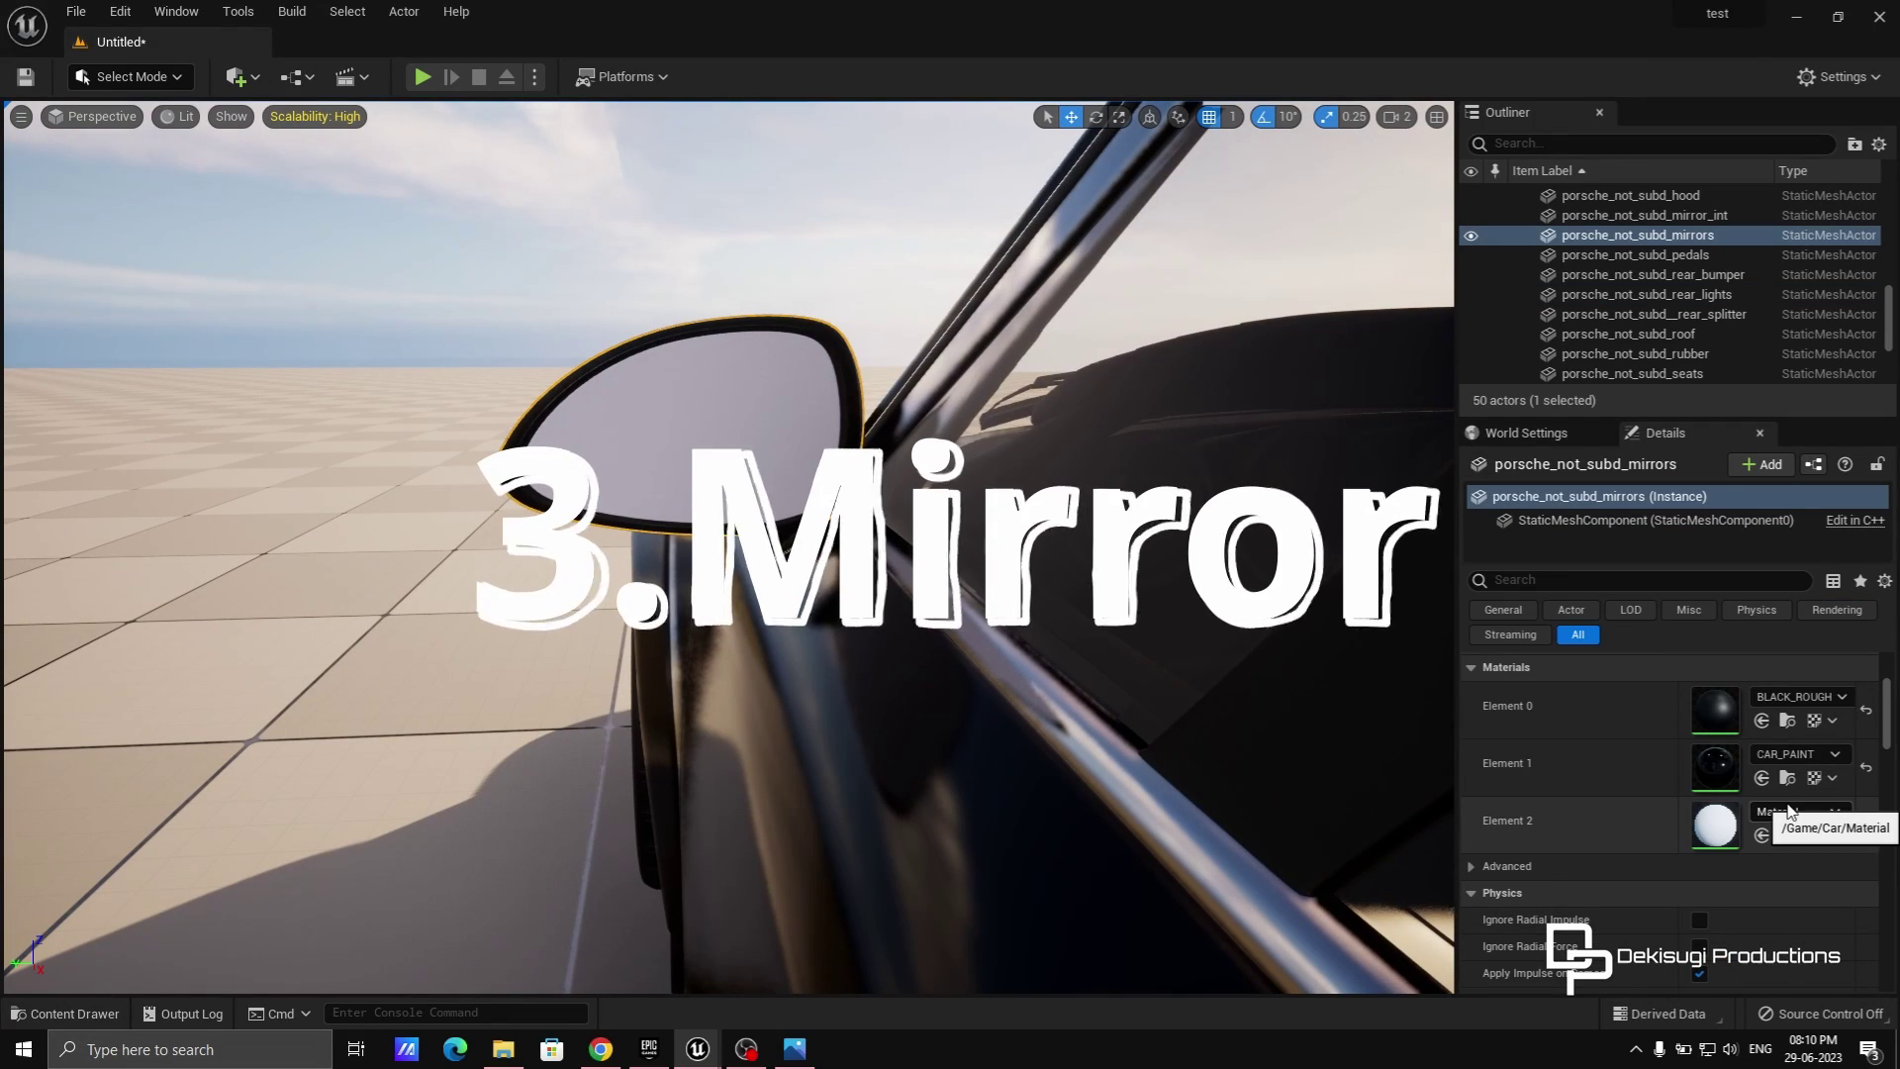
left_click(1789, 840)
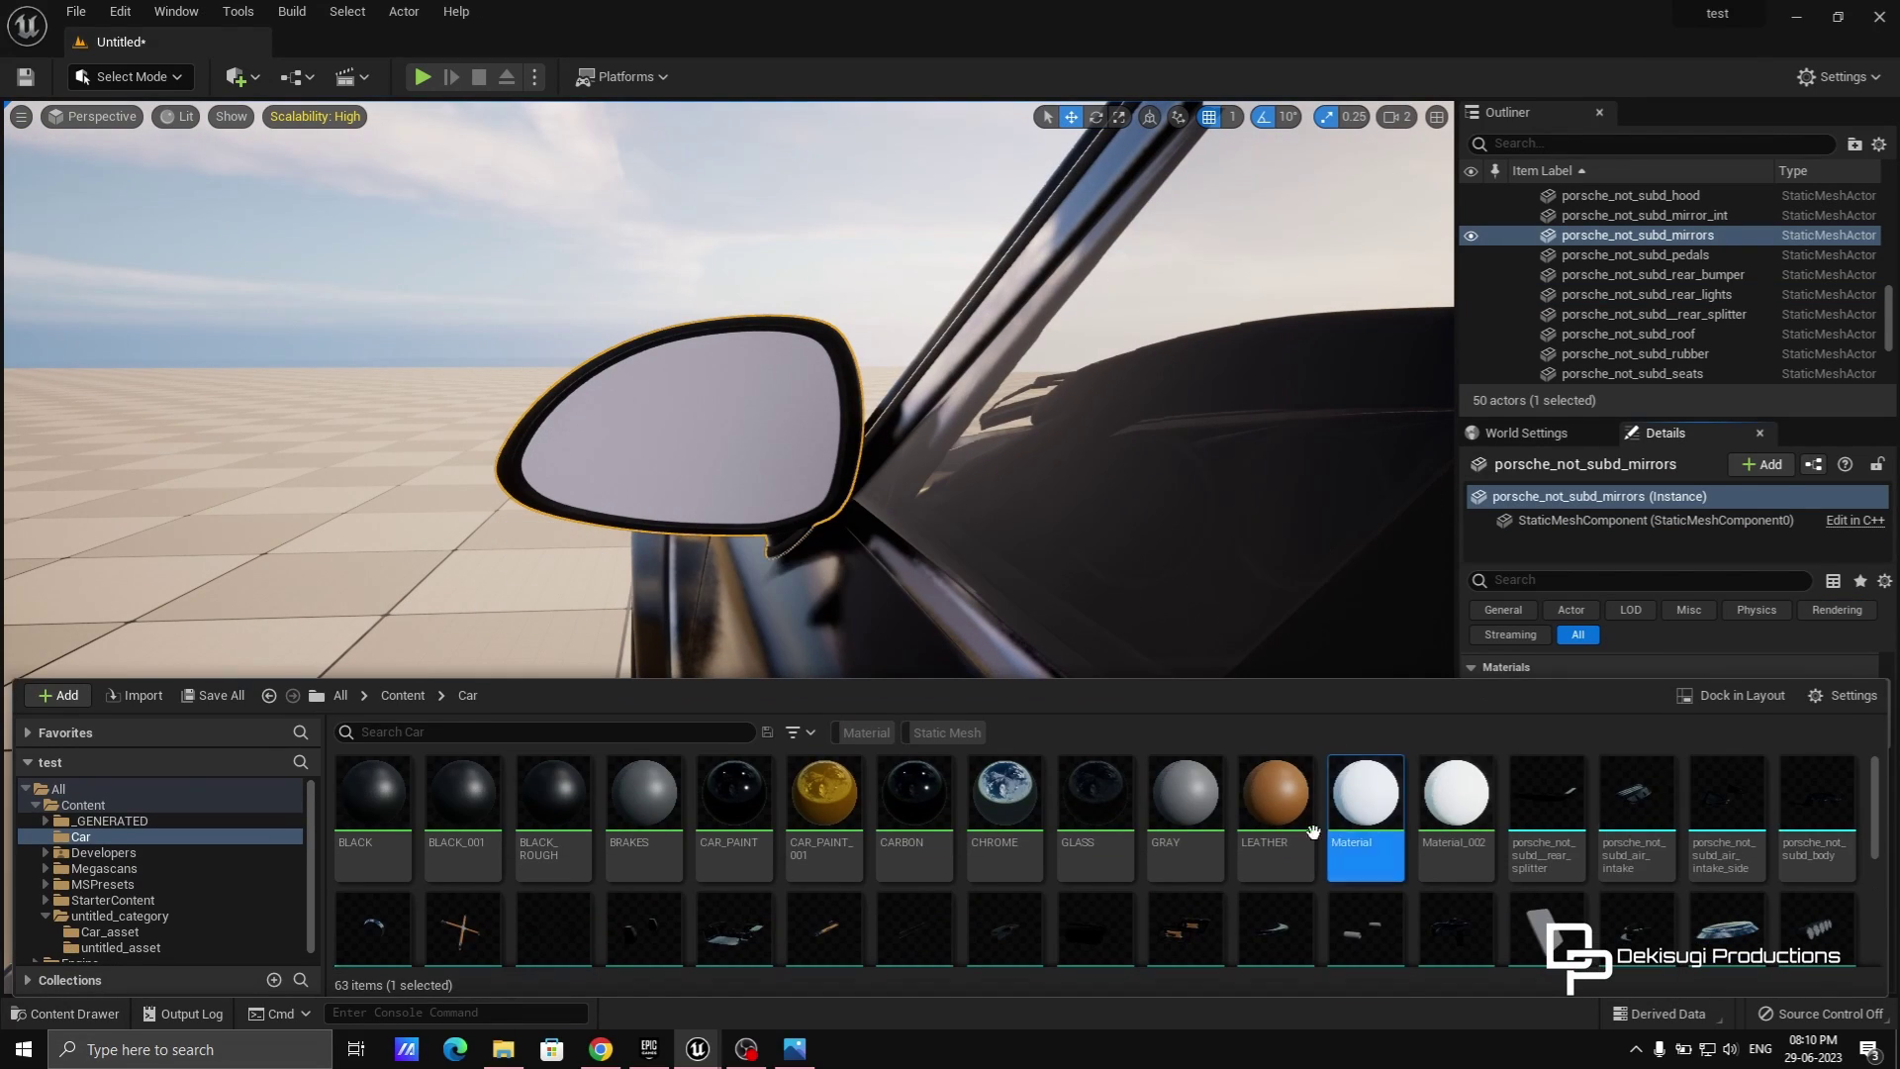
double_click(1361, 802)
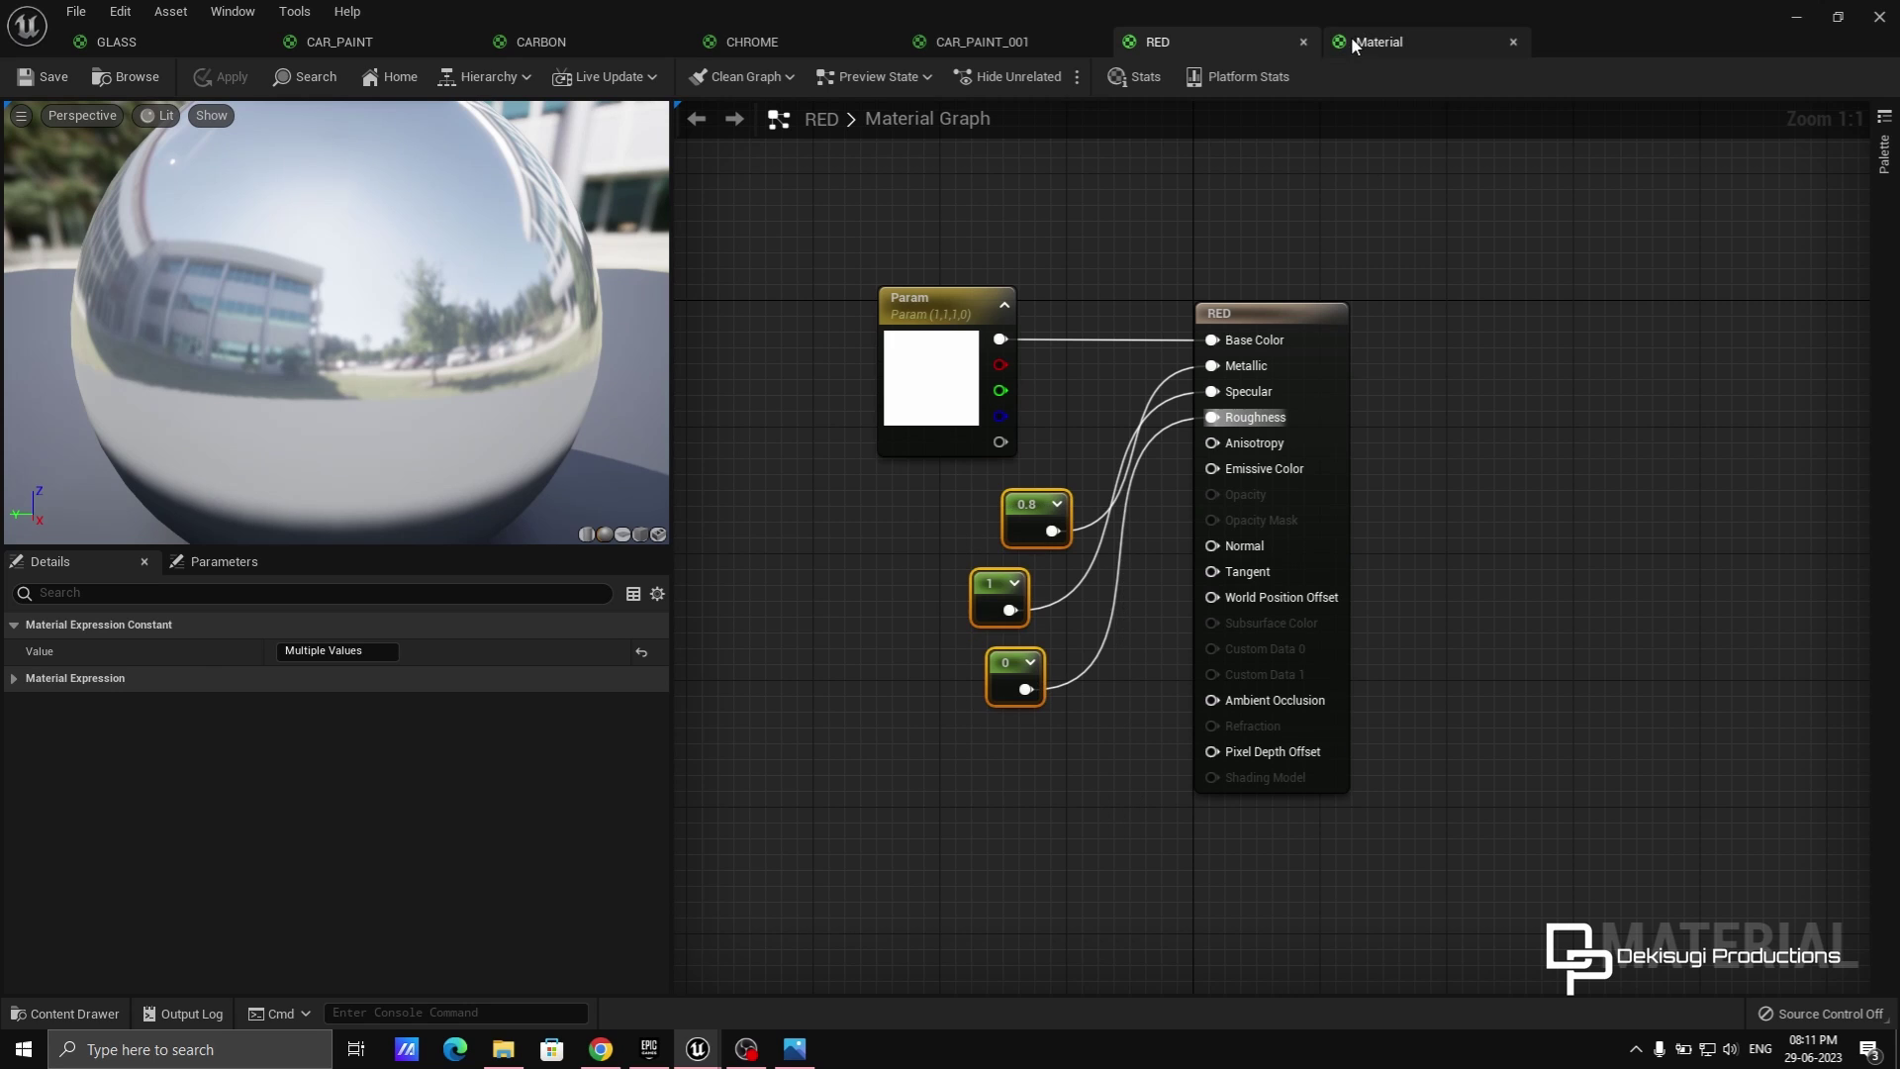
Paste RED's 0.8, 1 and 0 constants into the mirror material graph and connect them to Metallic, Specular and Roughness.
left_click(1375, 41)
key("ctrl+v")
left_click_drag(990, 609, 1212, 366)
left_click_drag(947, 688, 1205, 419)
left_click_drag(962, 768, 1213, 417)
left_click_drag(966, 590, 935, 574)
Set the mirror material's Metallic constant to 1, apply and save it, and return to the level.
left_click(935, 574)
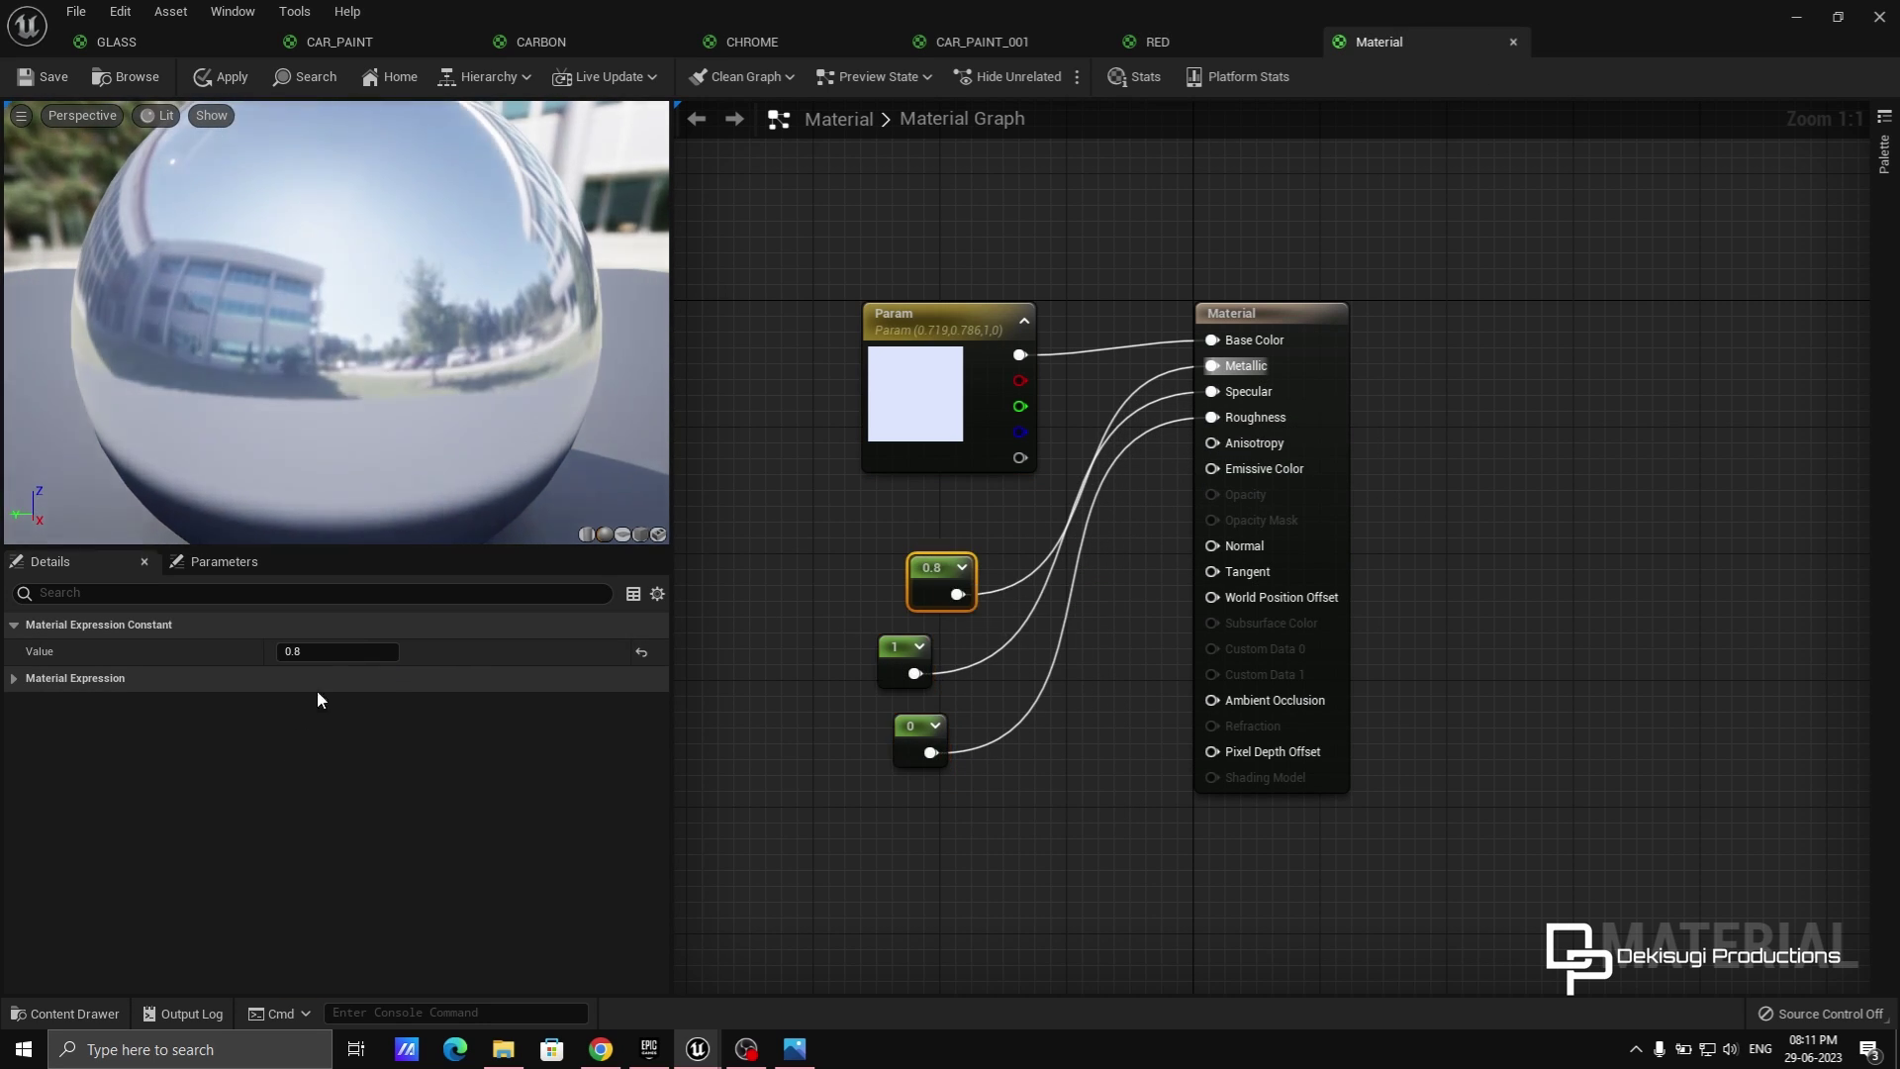
key("Return")
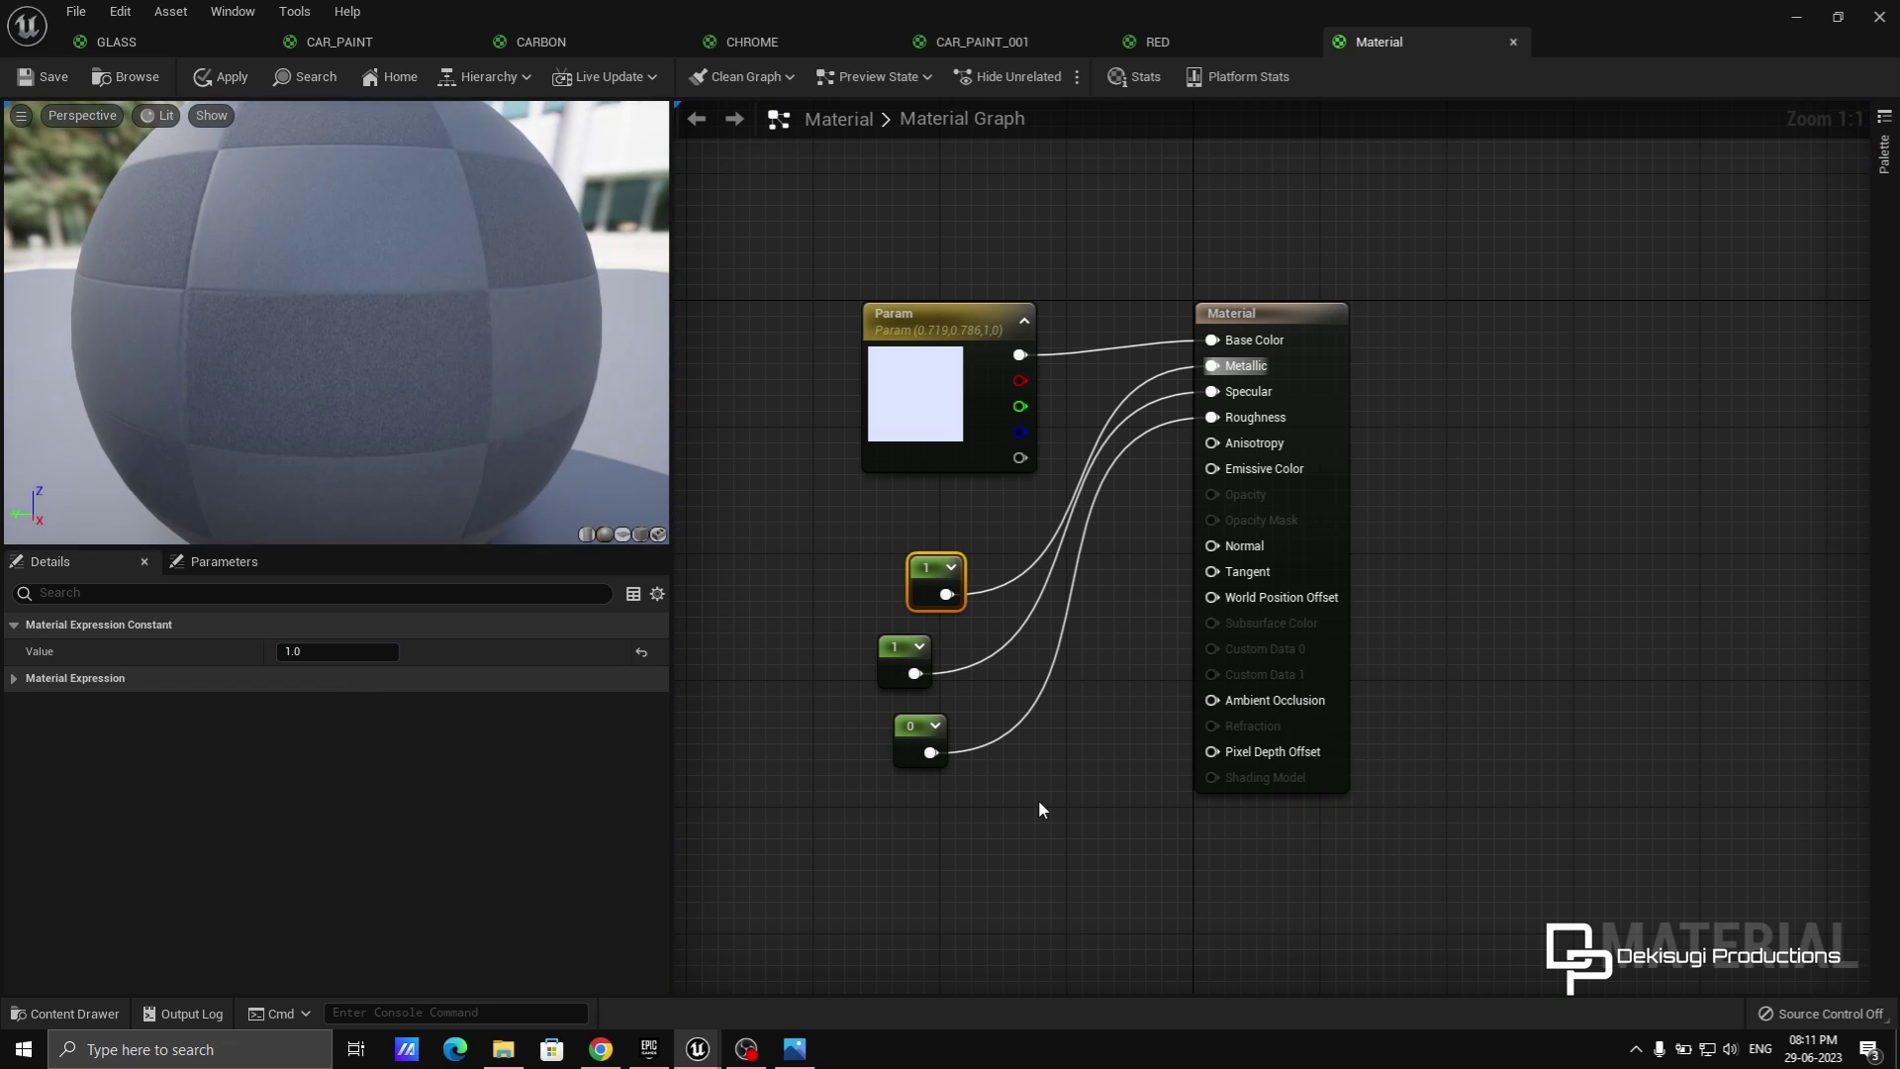
left_click(1039, 806)
key("ctrl+shift+s")
key("Escape")
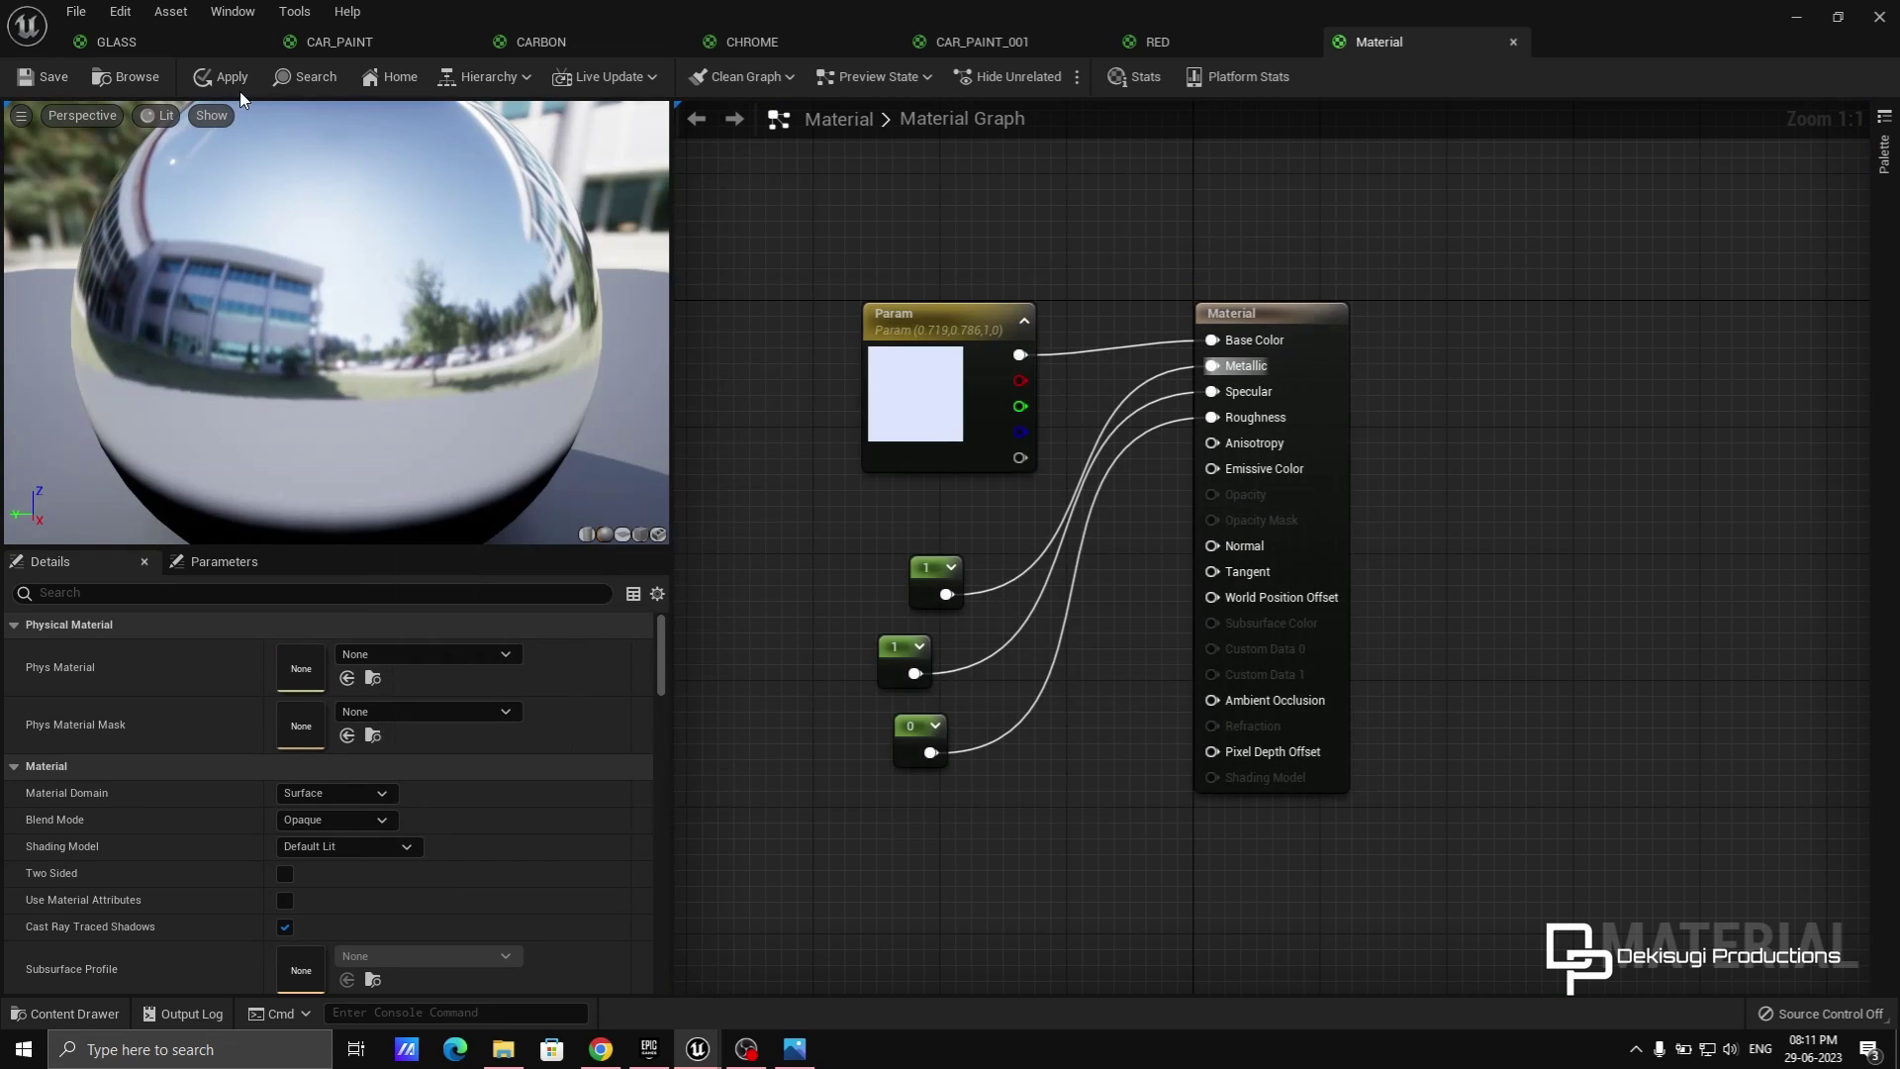
left_click(224, 78)
left_click(69, 76)
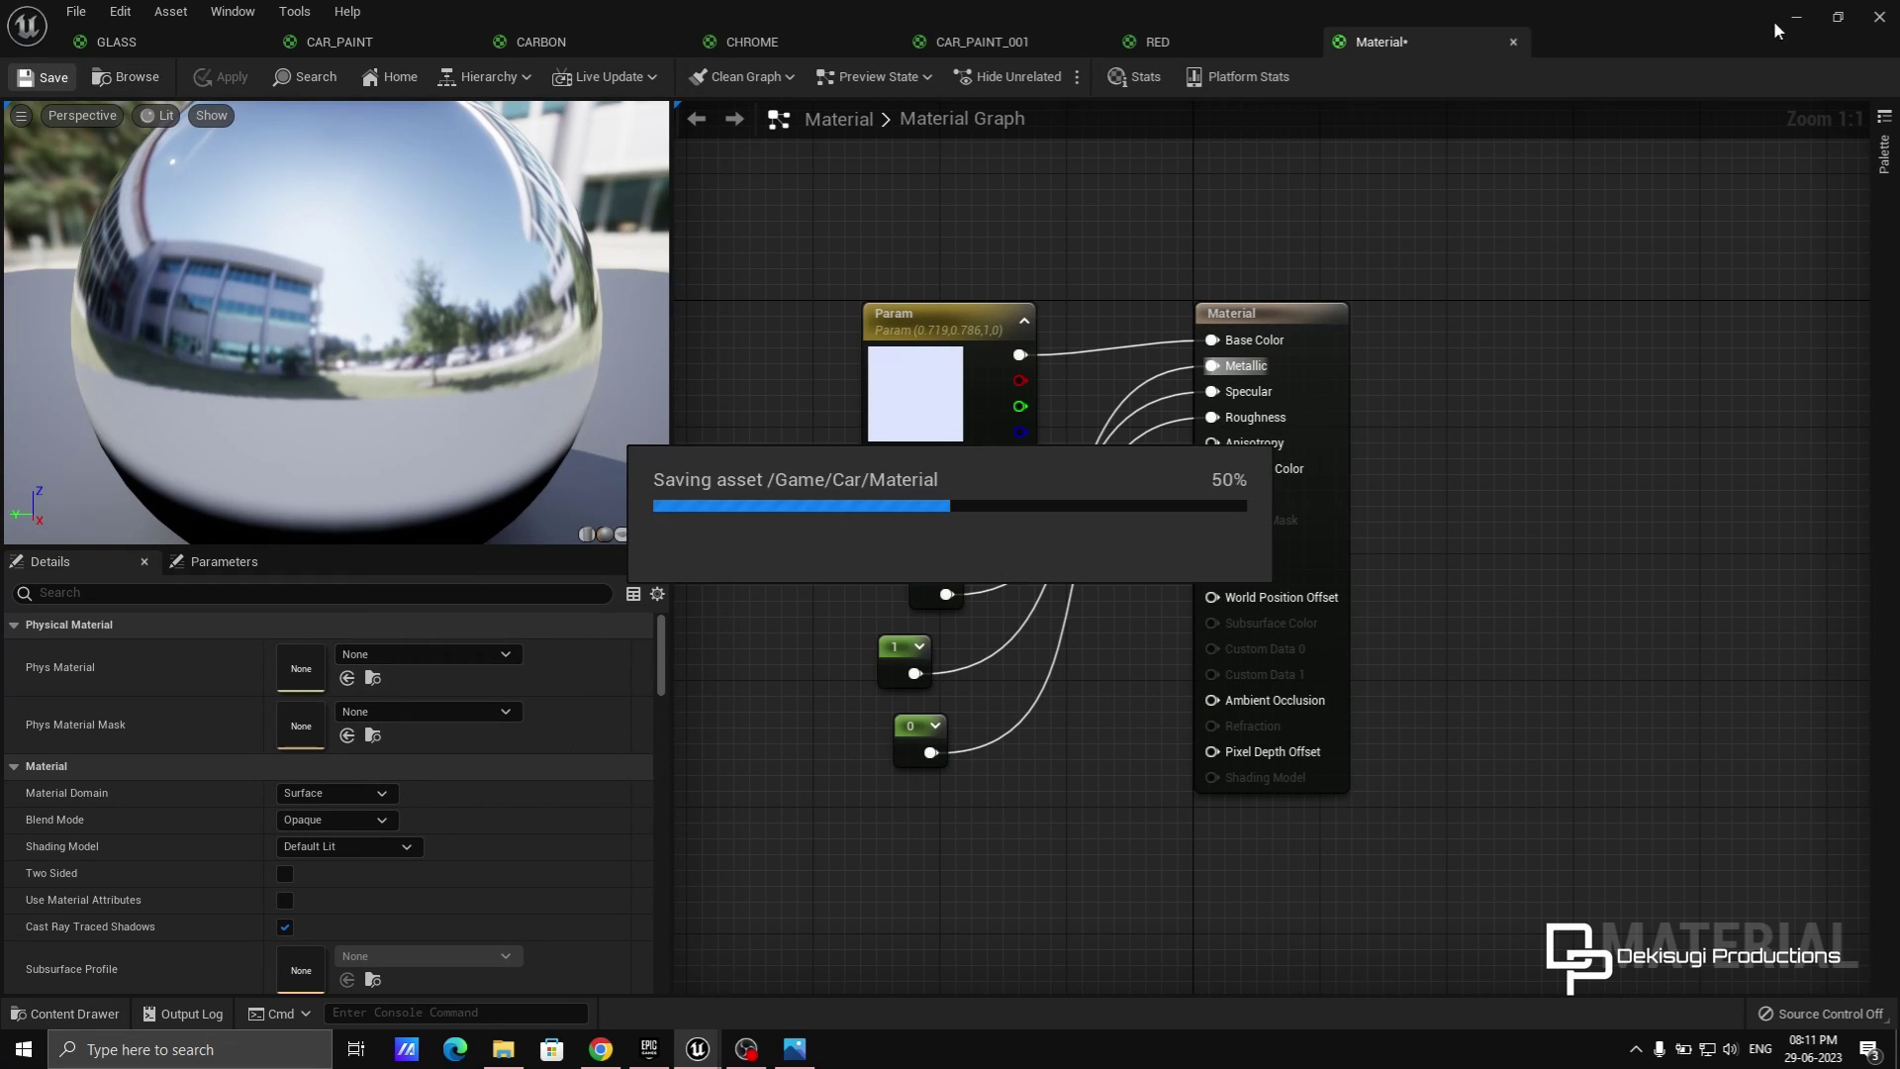
left_click(1795, 17)
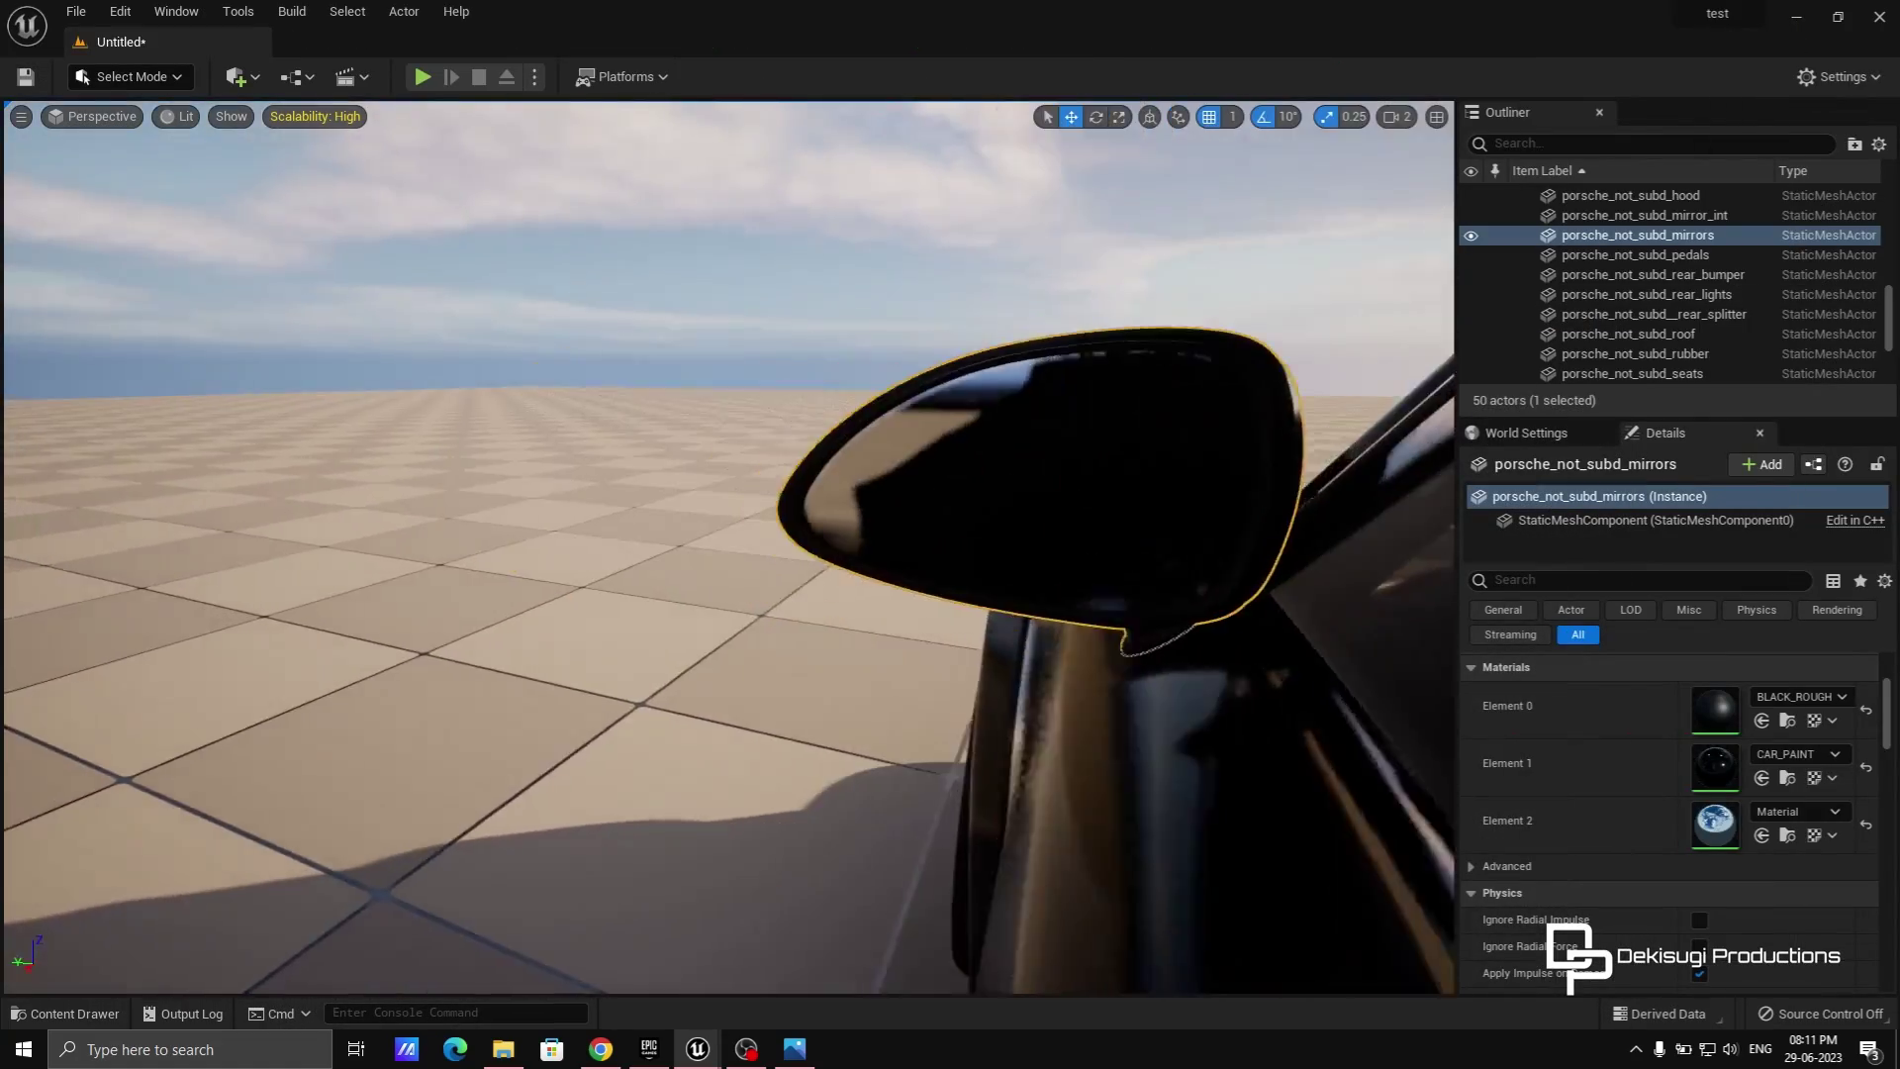
Add a Planar Reflection actor to the level.
mouse_move(729, 546)
right_mouse_down()
mouse_move(728, 482)
mouse_move(728, 576)
mouse_move(732, 509)
mouse_move(727, 547)
right_mouse_up()
left_click(178, 12)
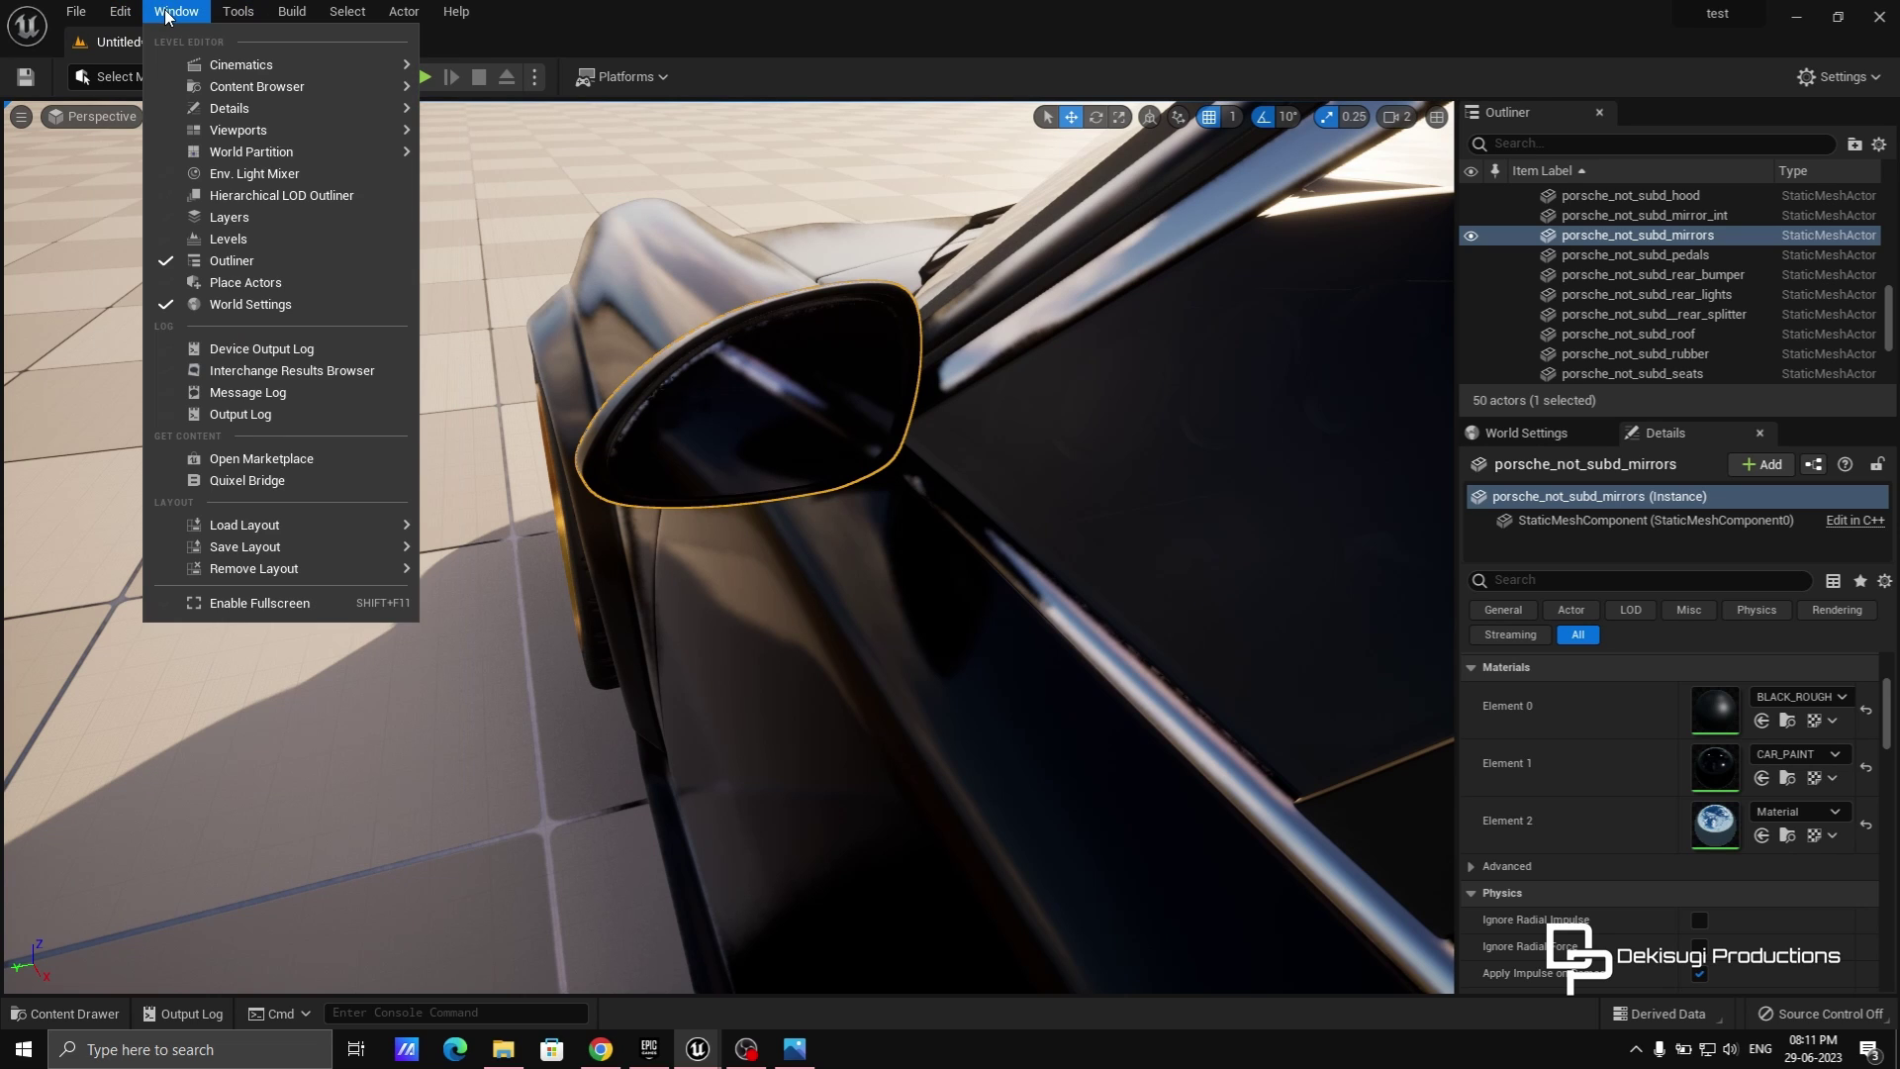
left_click(178, 304)
left_click(235, 77)
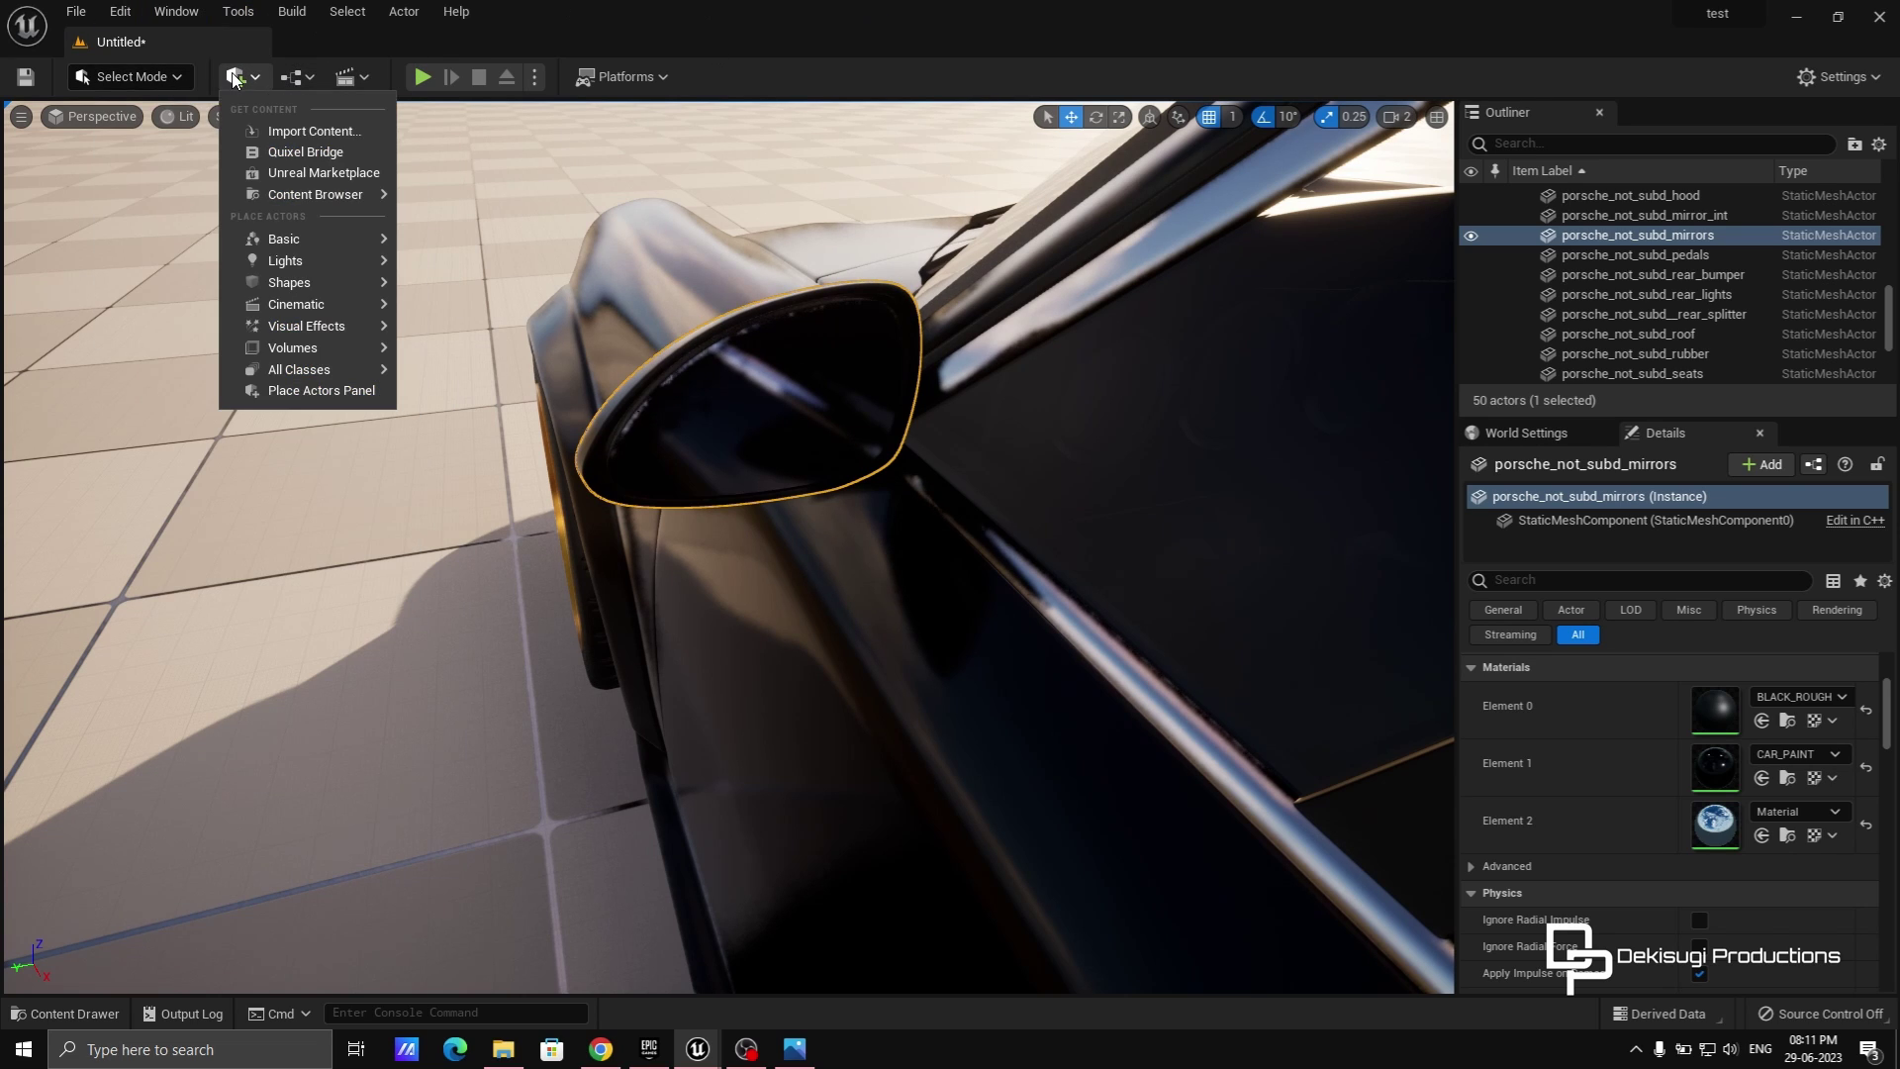
mouse_move(340, 326)
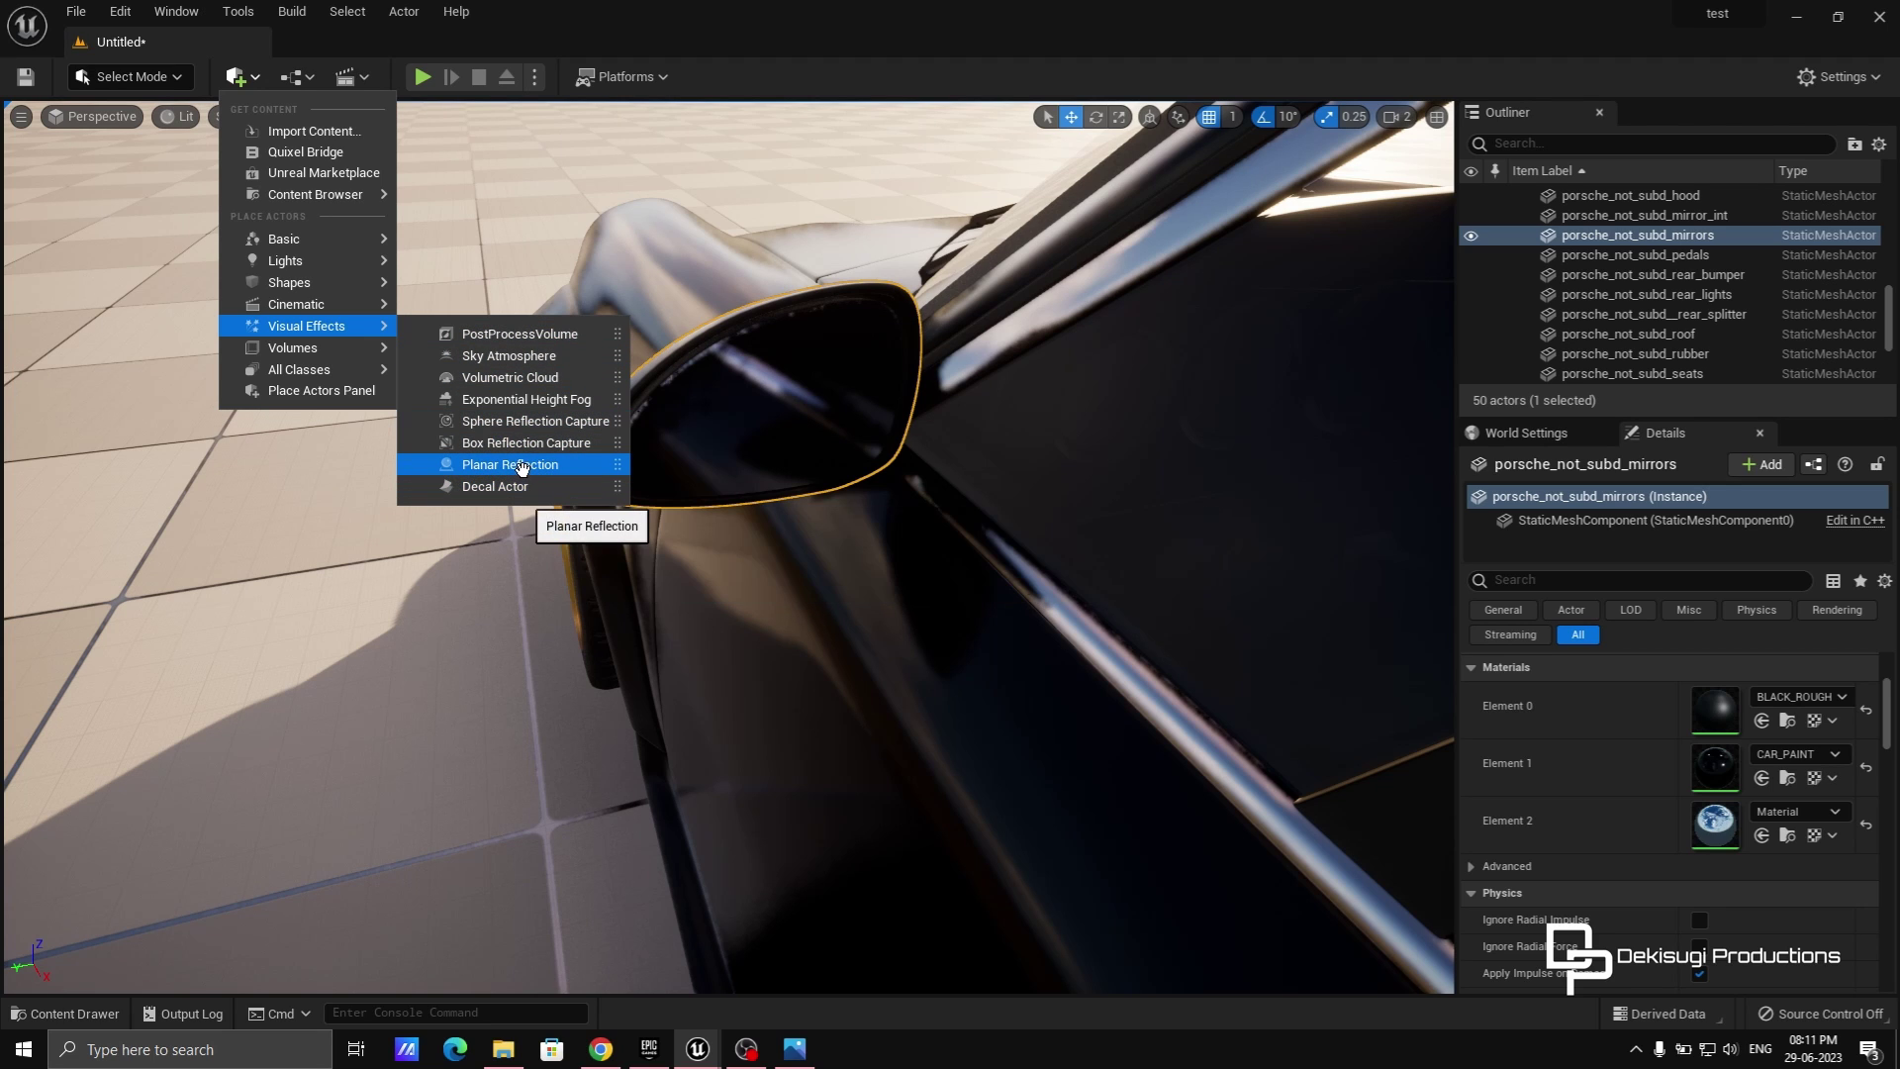
left_click(555, 466)
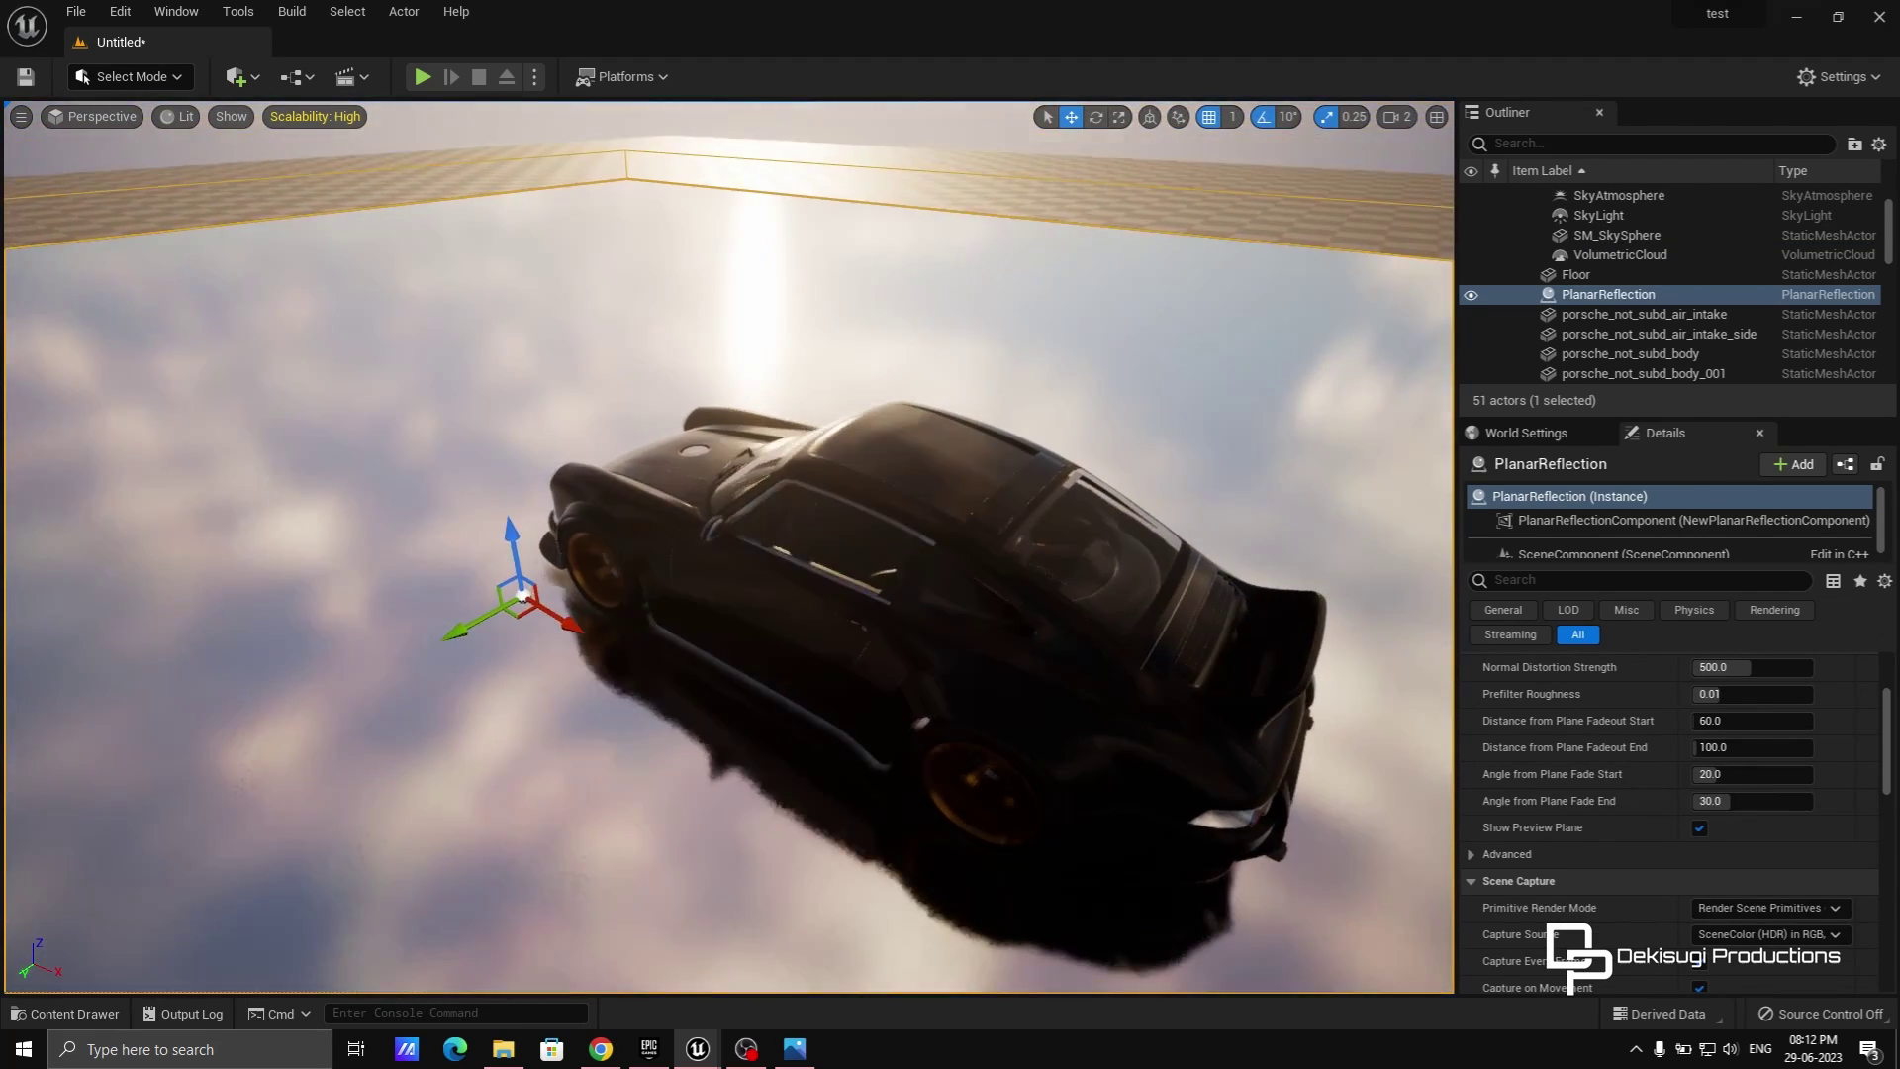
Scale the planar reflection uniformly down to 0.015.
right_click_drag(728, 546, 723, 455)
right_click_drag(616, 386, 633, 381)
scroll(1624, 774, "up", 3)
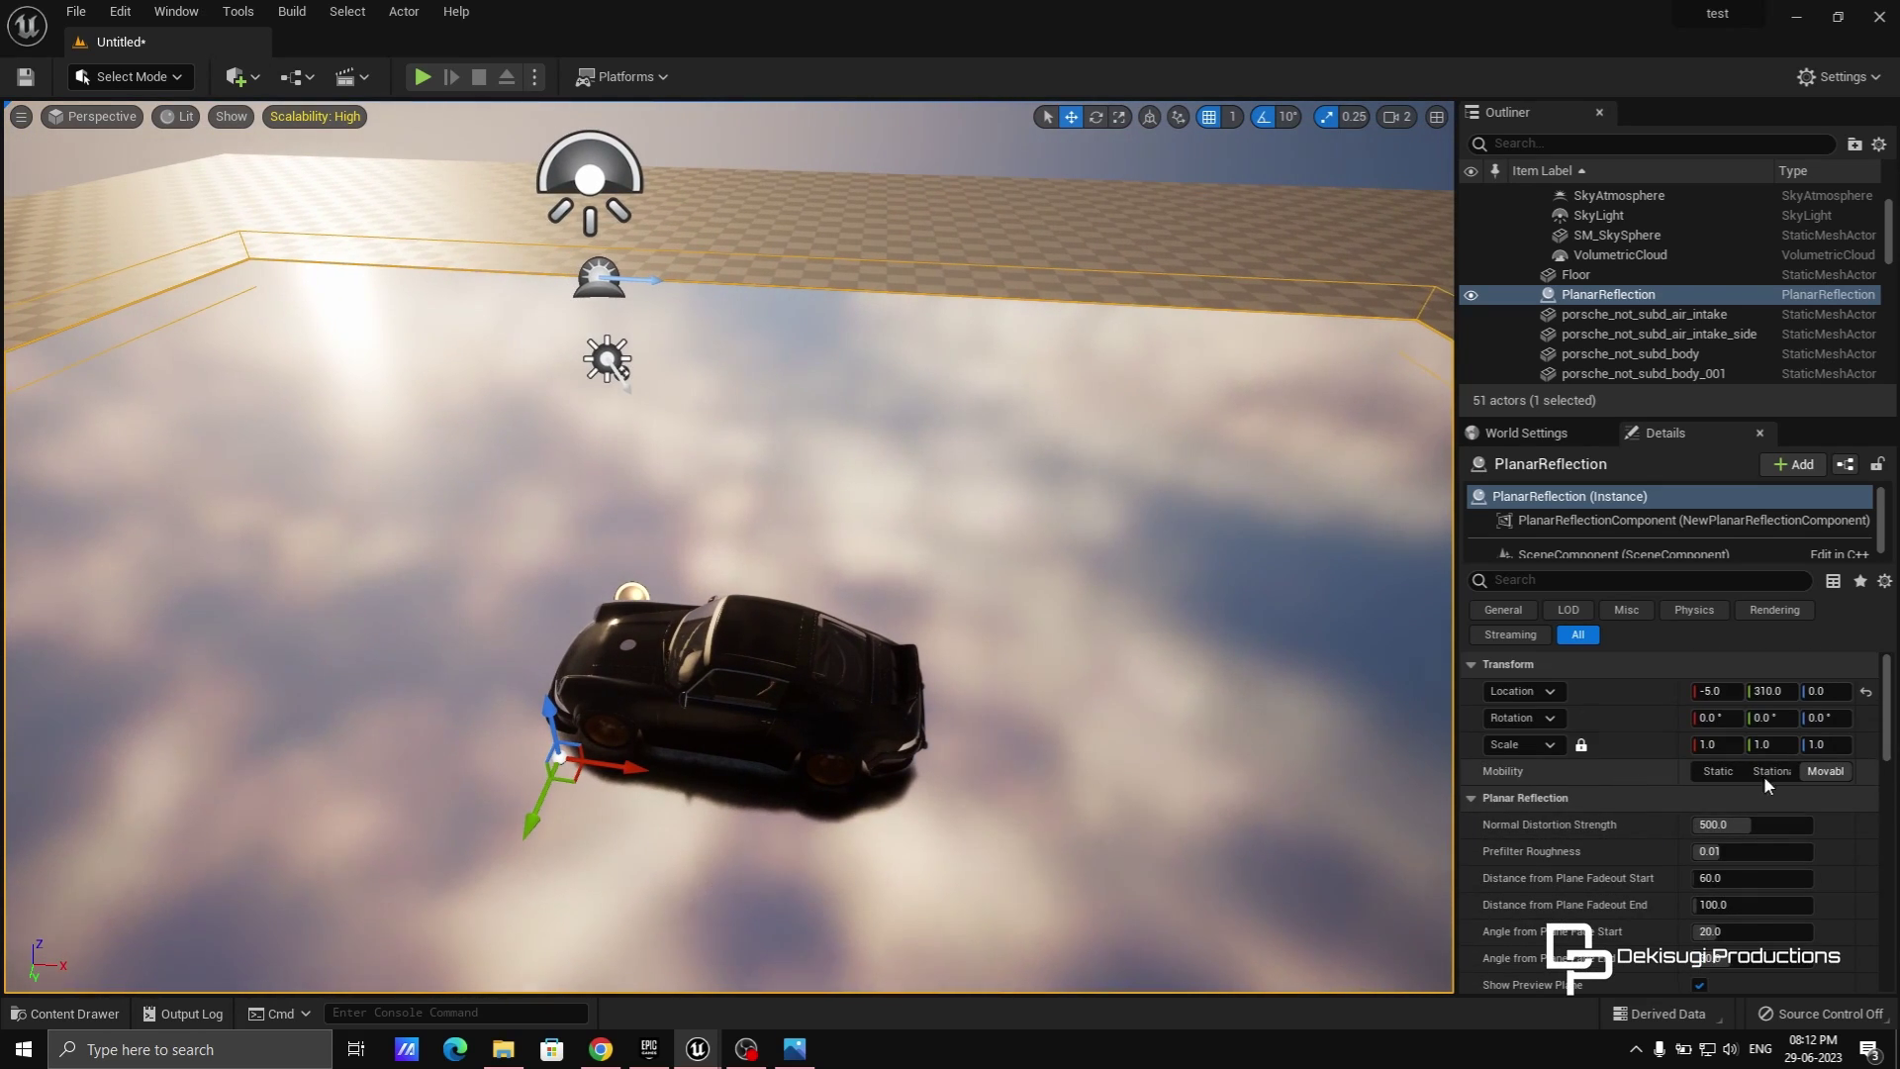
left_click_drag(1841, 744, 1766, 744)
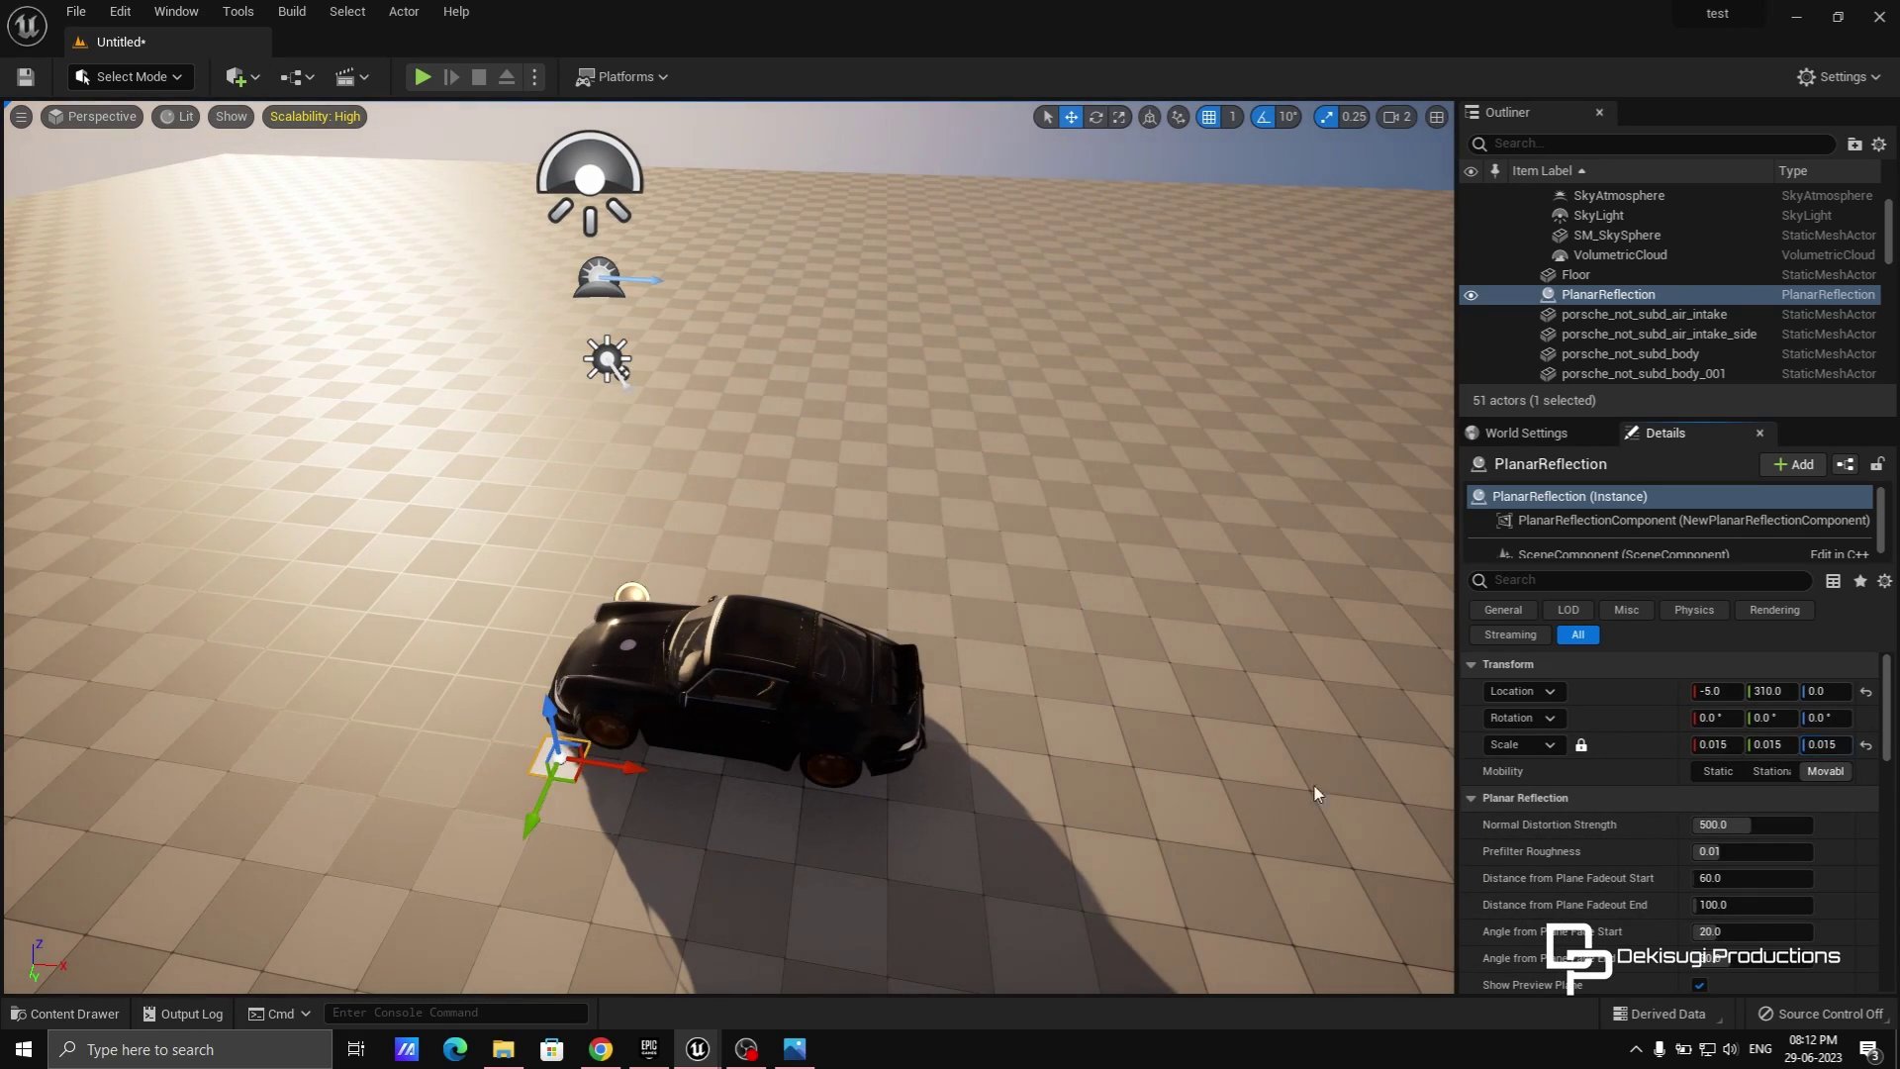
Stand the planar reflection upright with a -90° Y rotation and raise it to Z 47.
right_click_drag(1221, 786, 1207, 723)
mouse_move(637, 463)
right_mouse_down()
mouse_move(611, 462)
mouse_move(636, 462)
right_mouse_up()
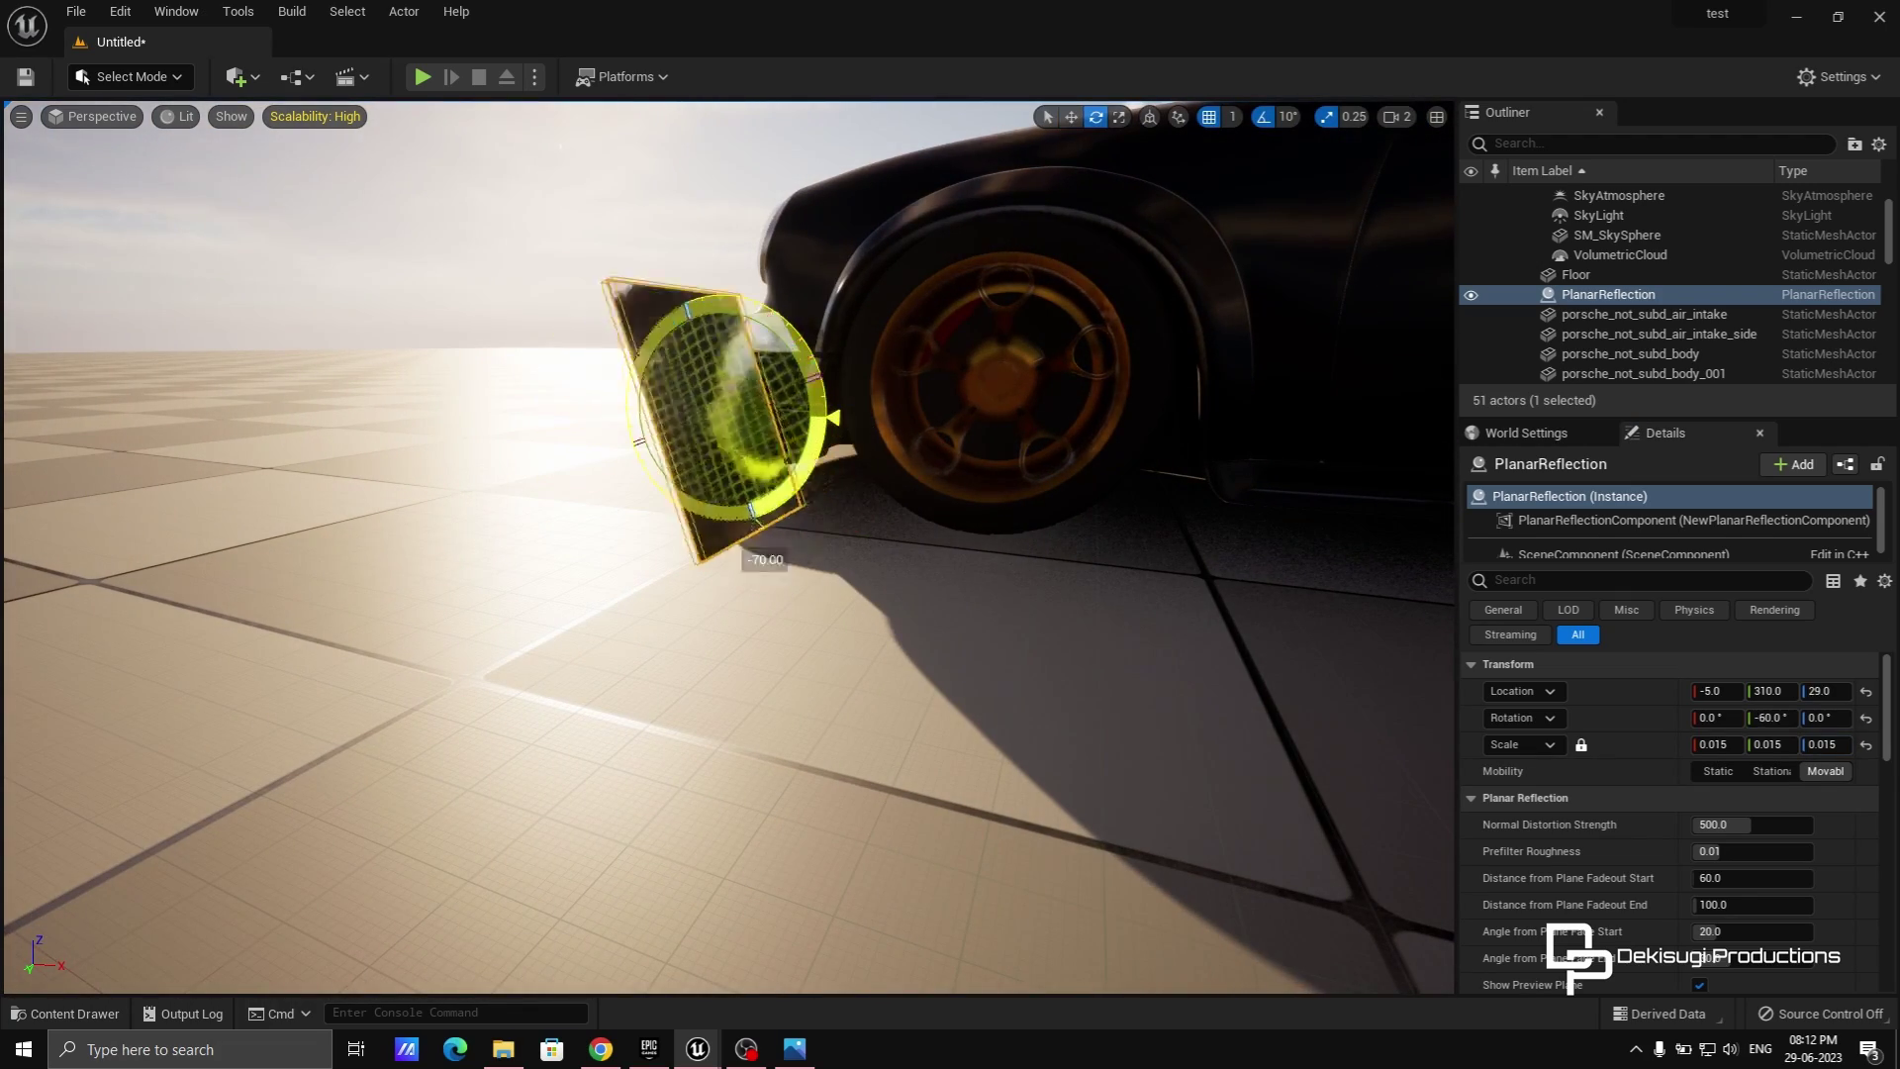
right_click_drag(720, 534, 941, 424)
key("w")
left_click_drag(906, 500, 921, 376)
right_click_drag(921, 376, 1029, 366)
key("e")
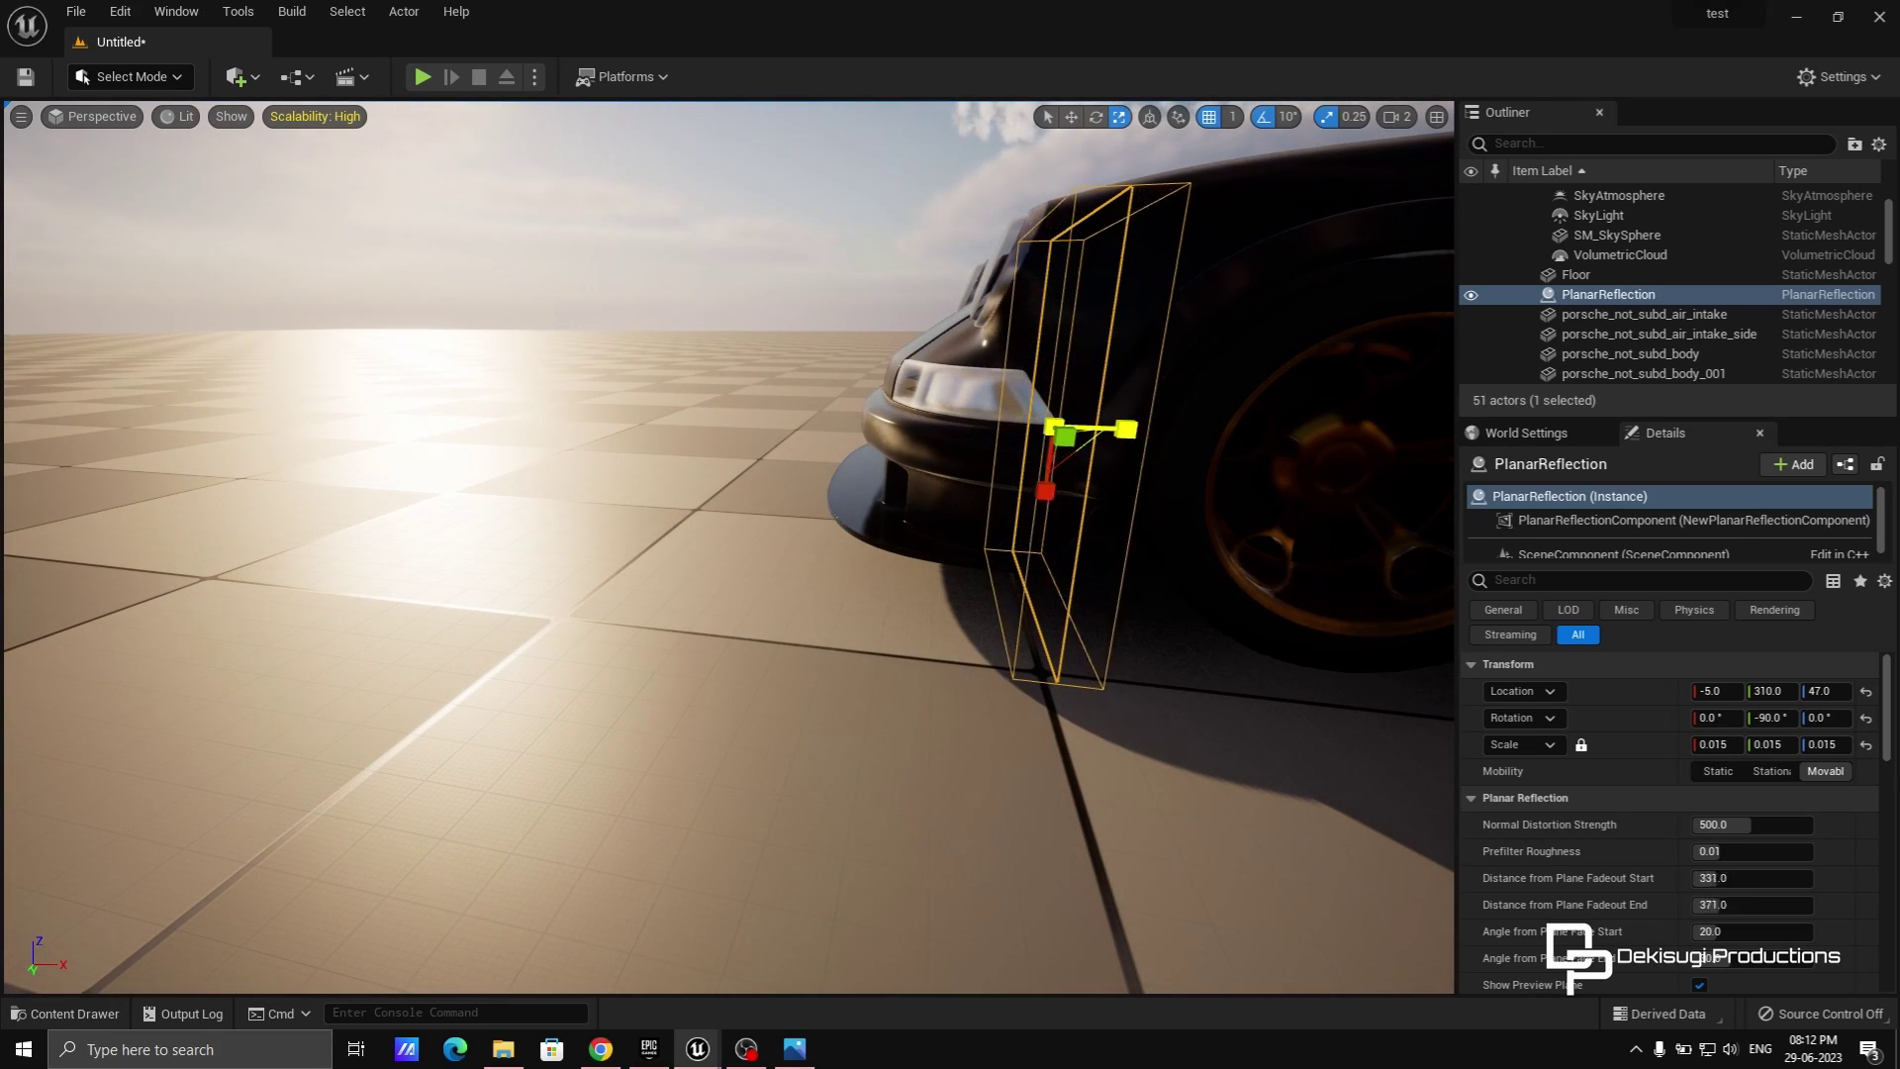
Move the planar reflection to the side mirror at about X 147, Y 287.7, Z 98, with position grid snapping off.
right_click_drag(887, 453, 673, 491)
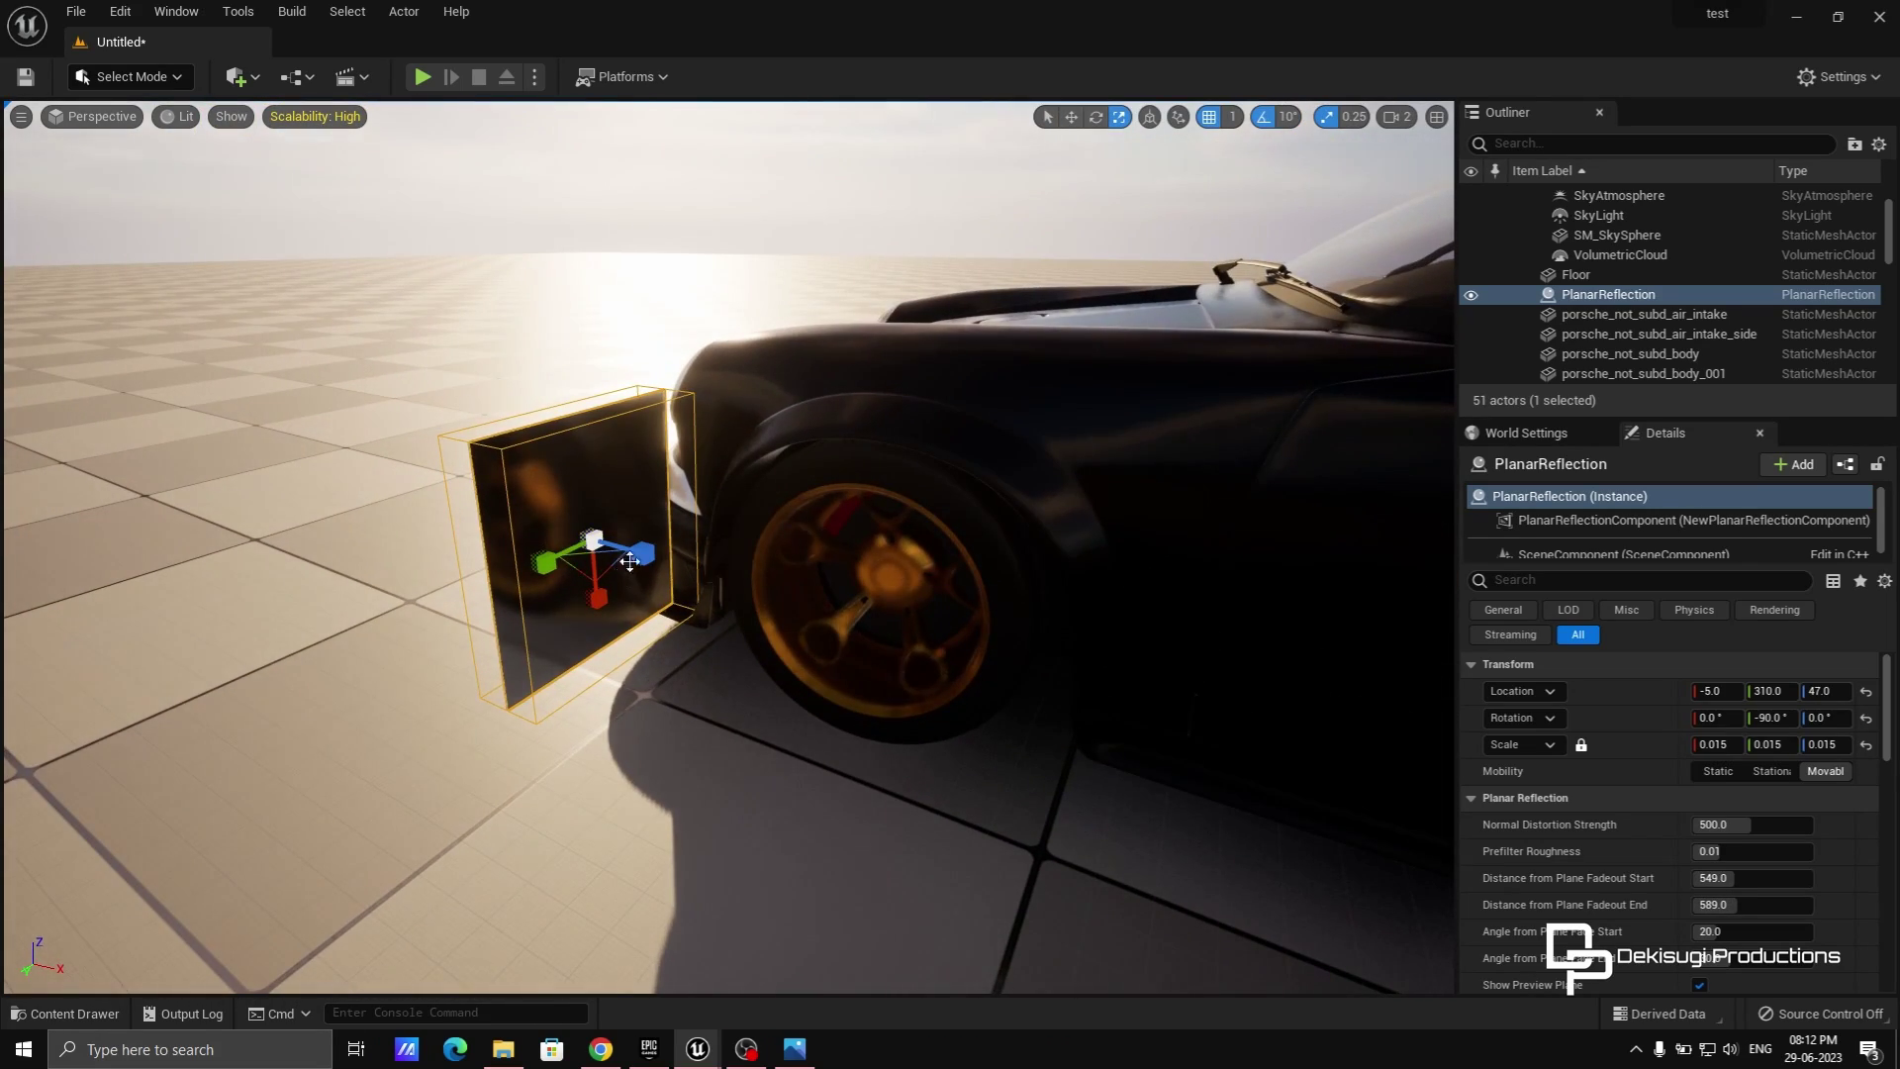
mouse_move(392, 610)
right_mouse_down()
mouse_move(544, 619)
mouse_move(392, 609)
right_mouse_up()
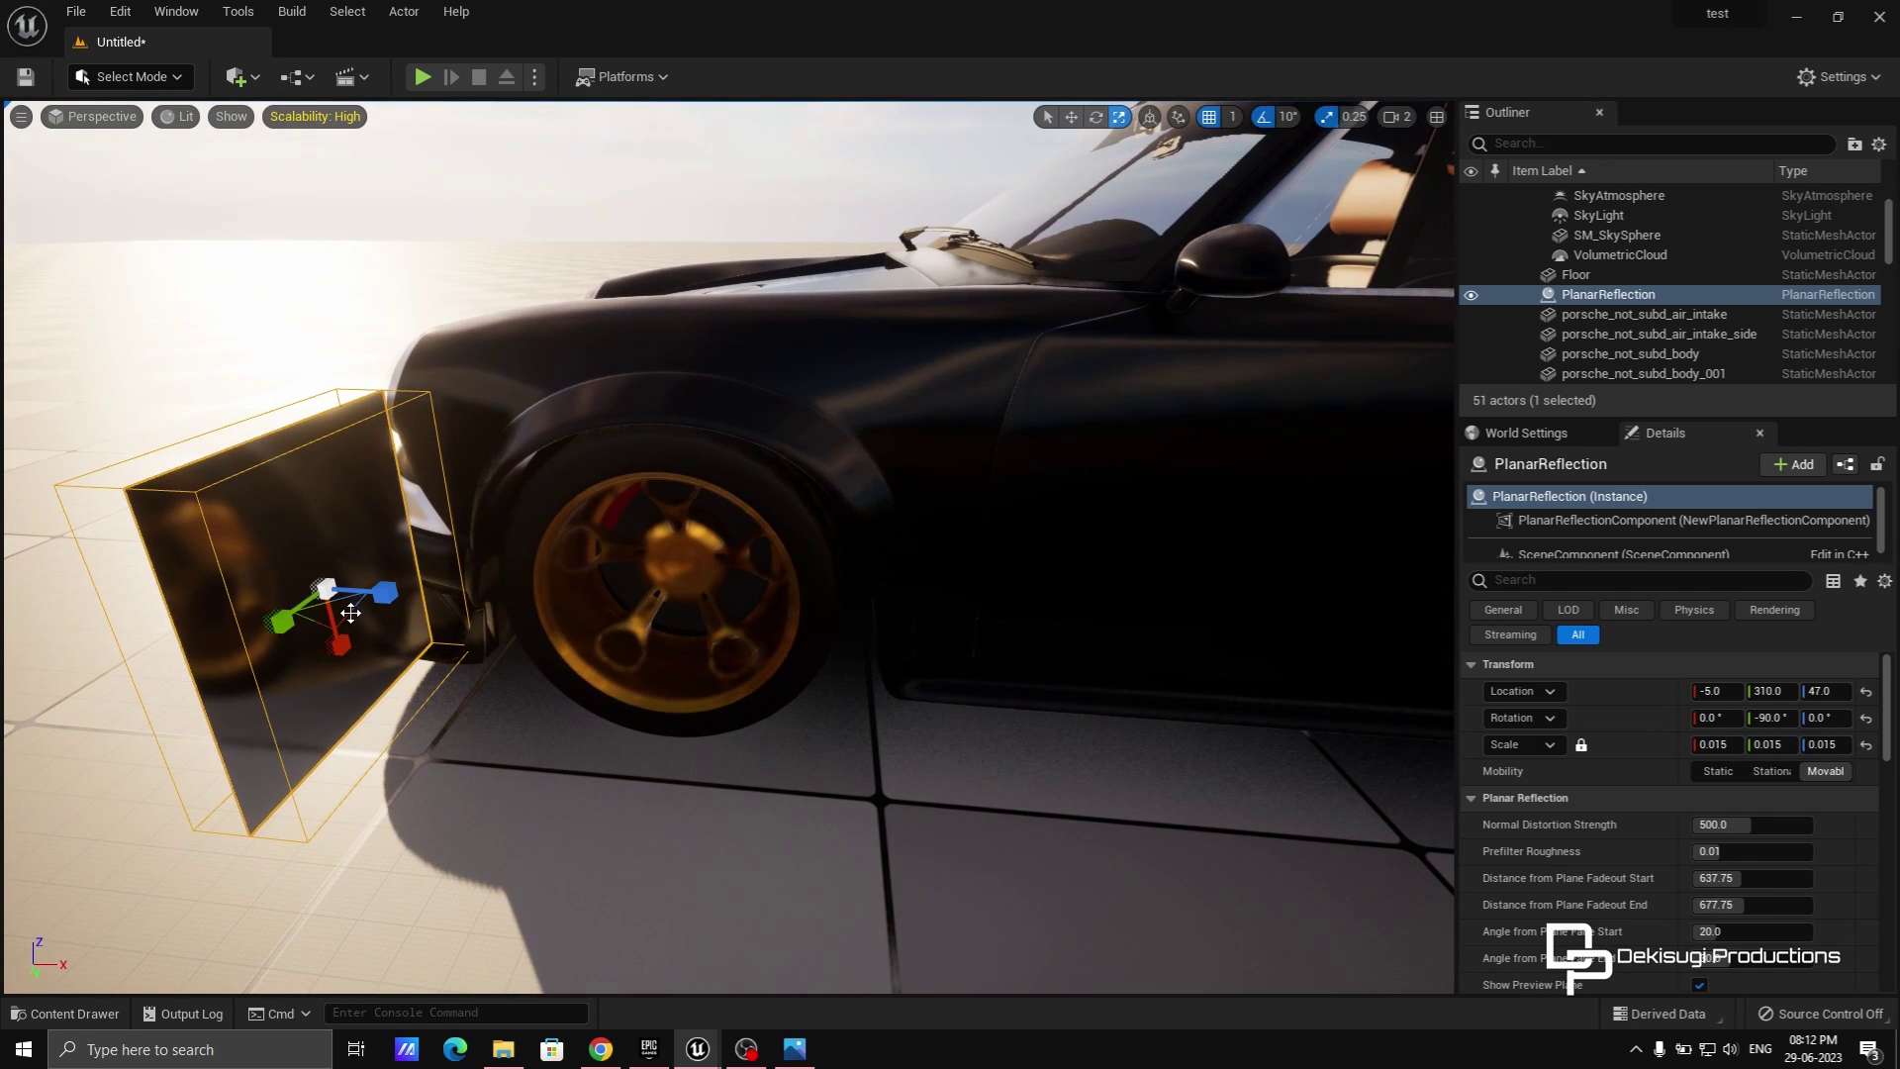
left_click_drag(367, 589, 1204, 601)
right_click_drag(1201, 403, 1208, 445)
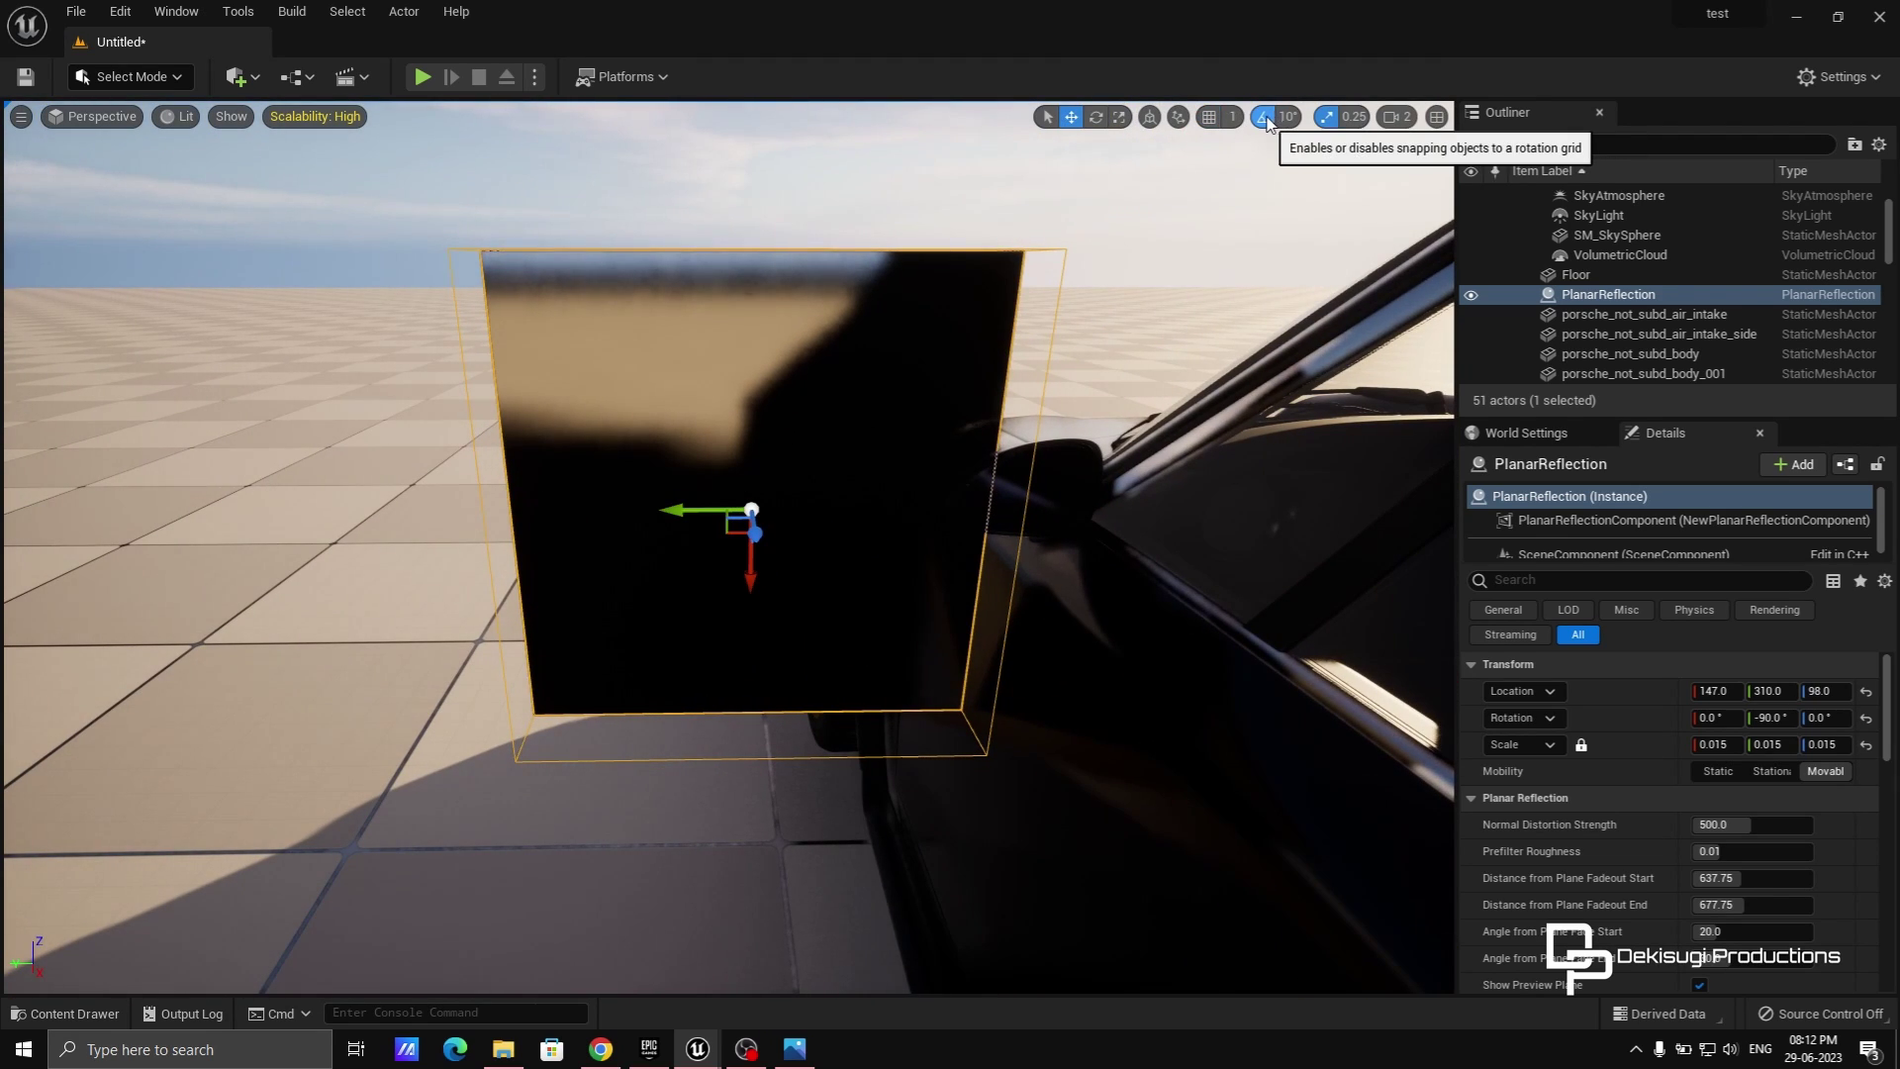
left_click_drag(698, 510, 872, 510)
Unlock the planar reflection's scale proportions and set the scale to 0.0075, 0.01 and 0.015.
left_click_drag(922, 569, 890, 599)
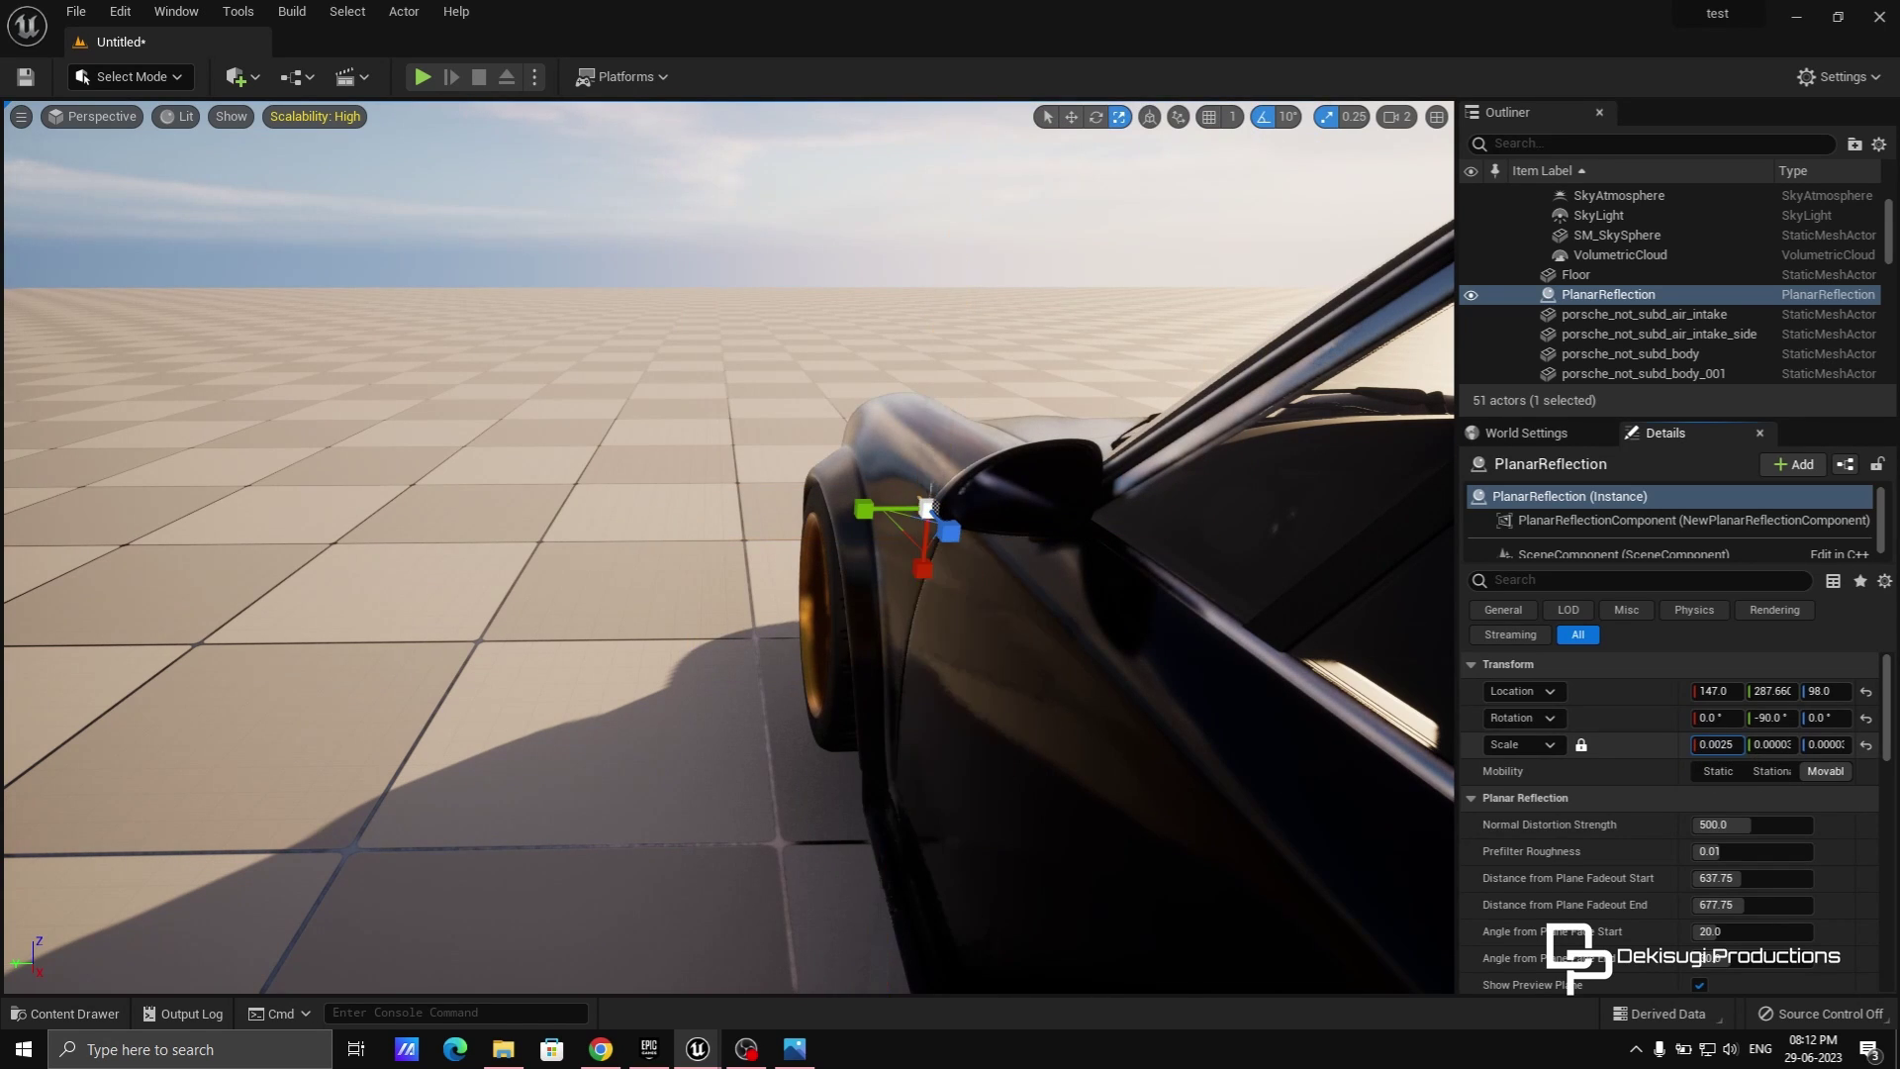
left_click(1581, 744)
left_click_drag(1724, 744, 1747, 744)
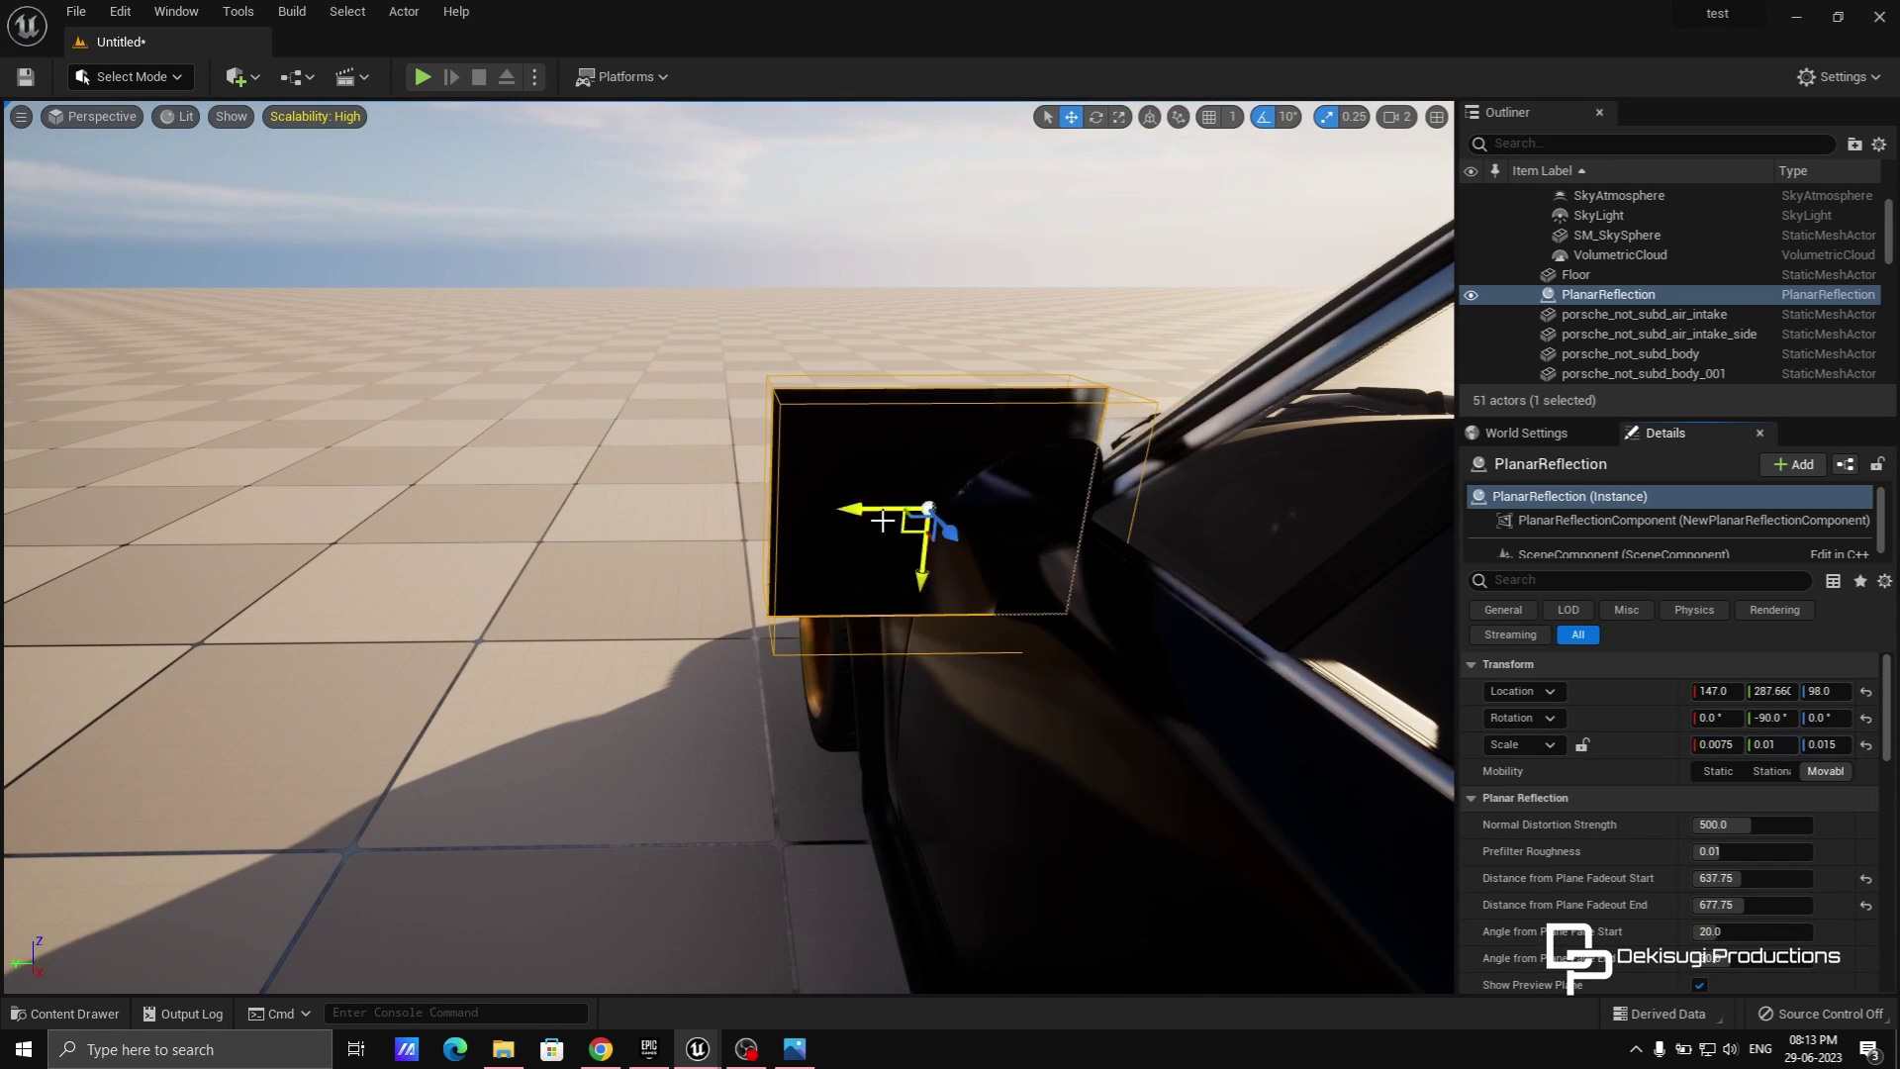
Align the planar reflection with the side mirror at about X 152.5 and duplicate it onto the opposite mirror at about Y 91.
mouse_move(544, 452)
right_mouse_down()
mouse_move(842, 452)
mouse_move(396, 452)
mouse_move(544, 453)
right_mouse_up()
left_click_drag(853, 458, 930, 458)
right_click_drag(931, 458, 653, 515)
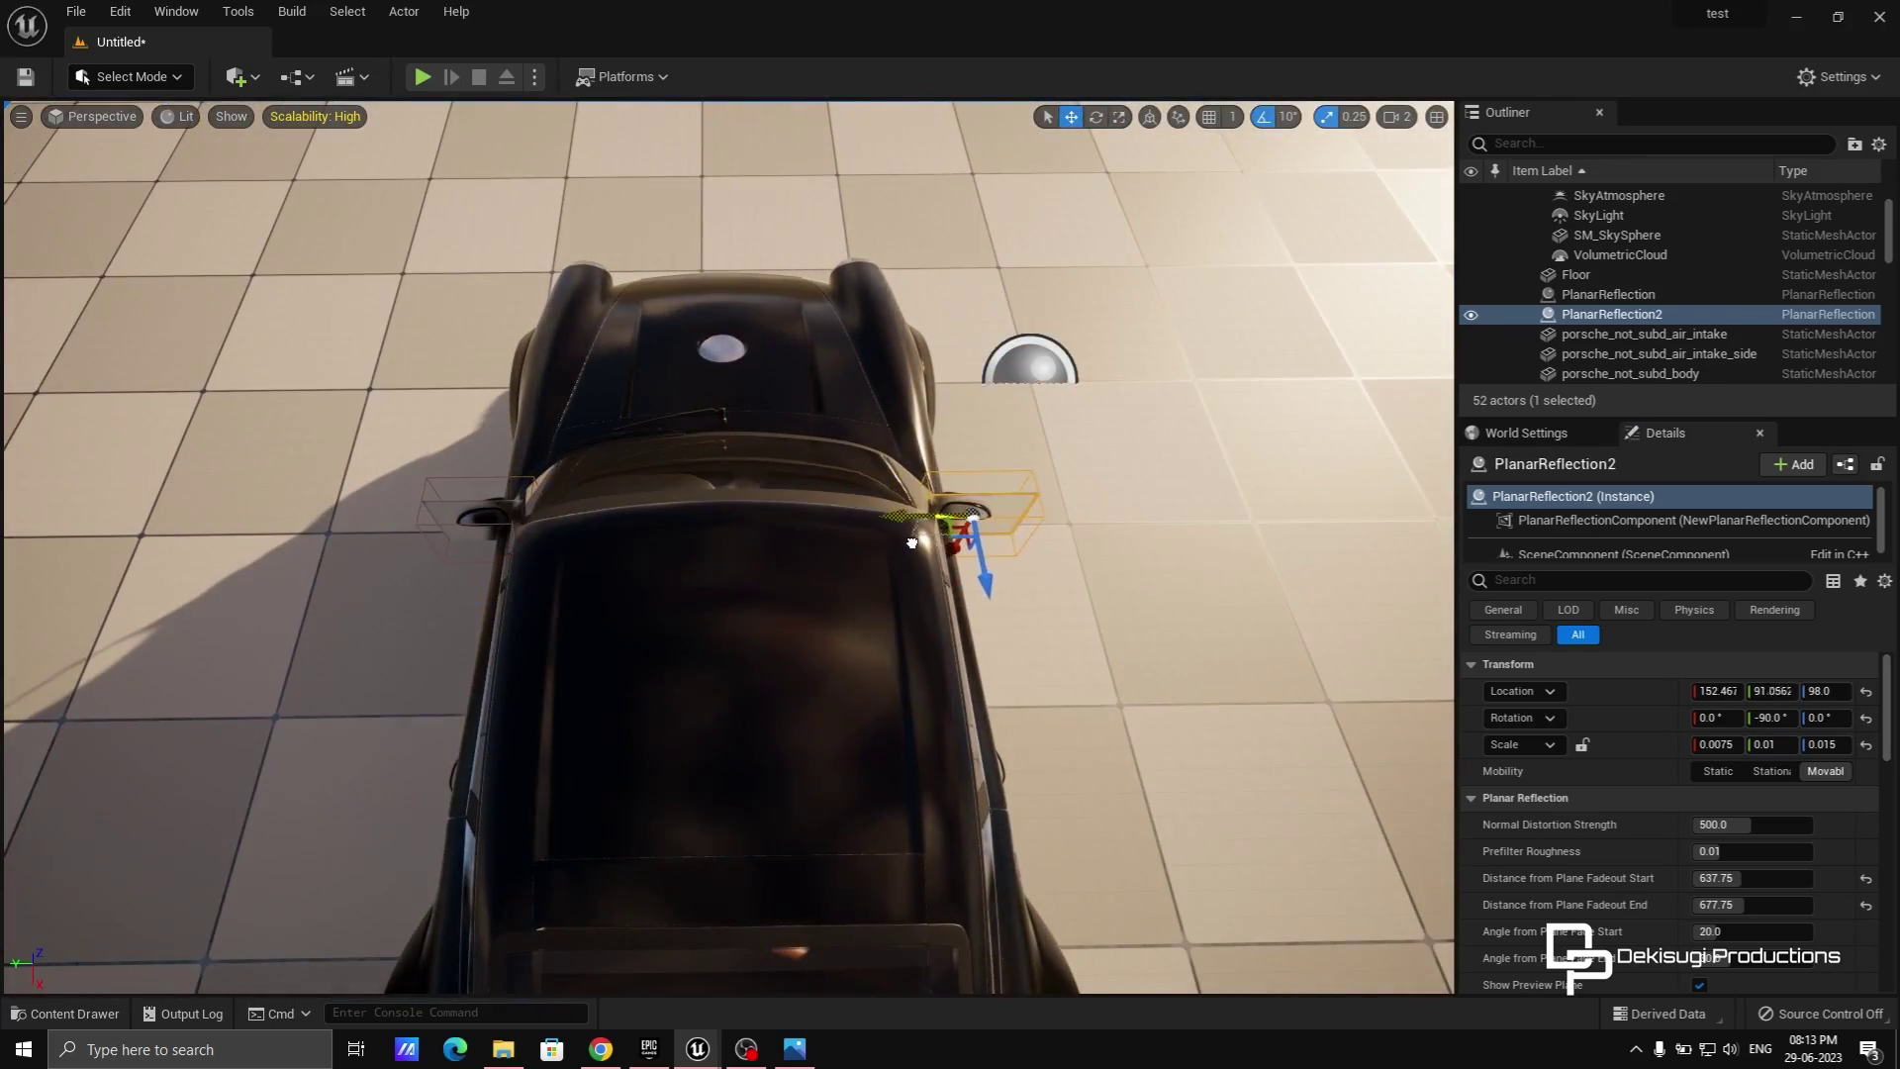
Duplicate the planar reflection to the car's centre, raise it to about Z 128 and align it with the interior rear-view mirror.
scroll(912, 542, "up", 3)
left_click_drag(1039, 564, 661, 560, "alt")
right_click_drag(661, 560, 660, 415)
left_click_drag(881, 623, 883, 390)
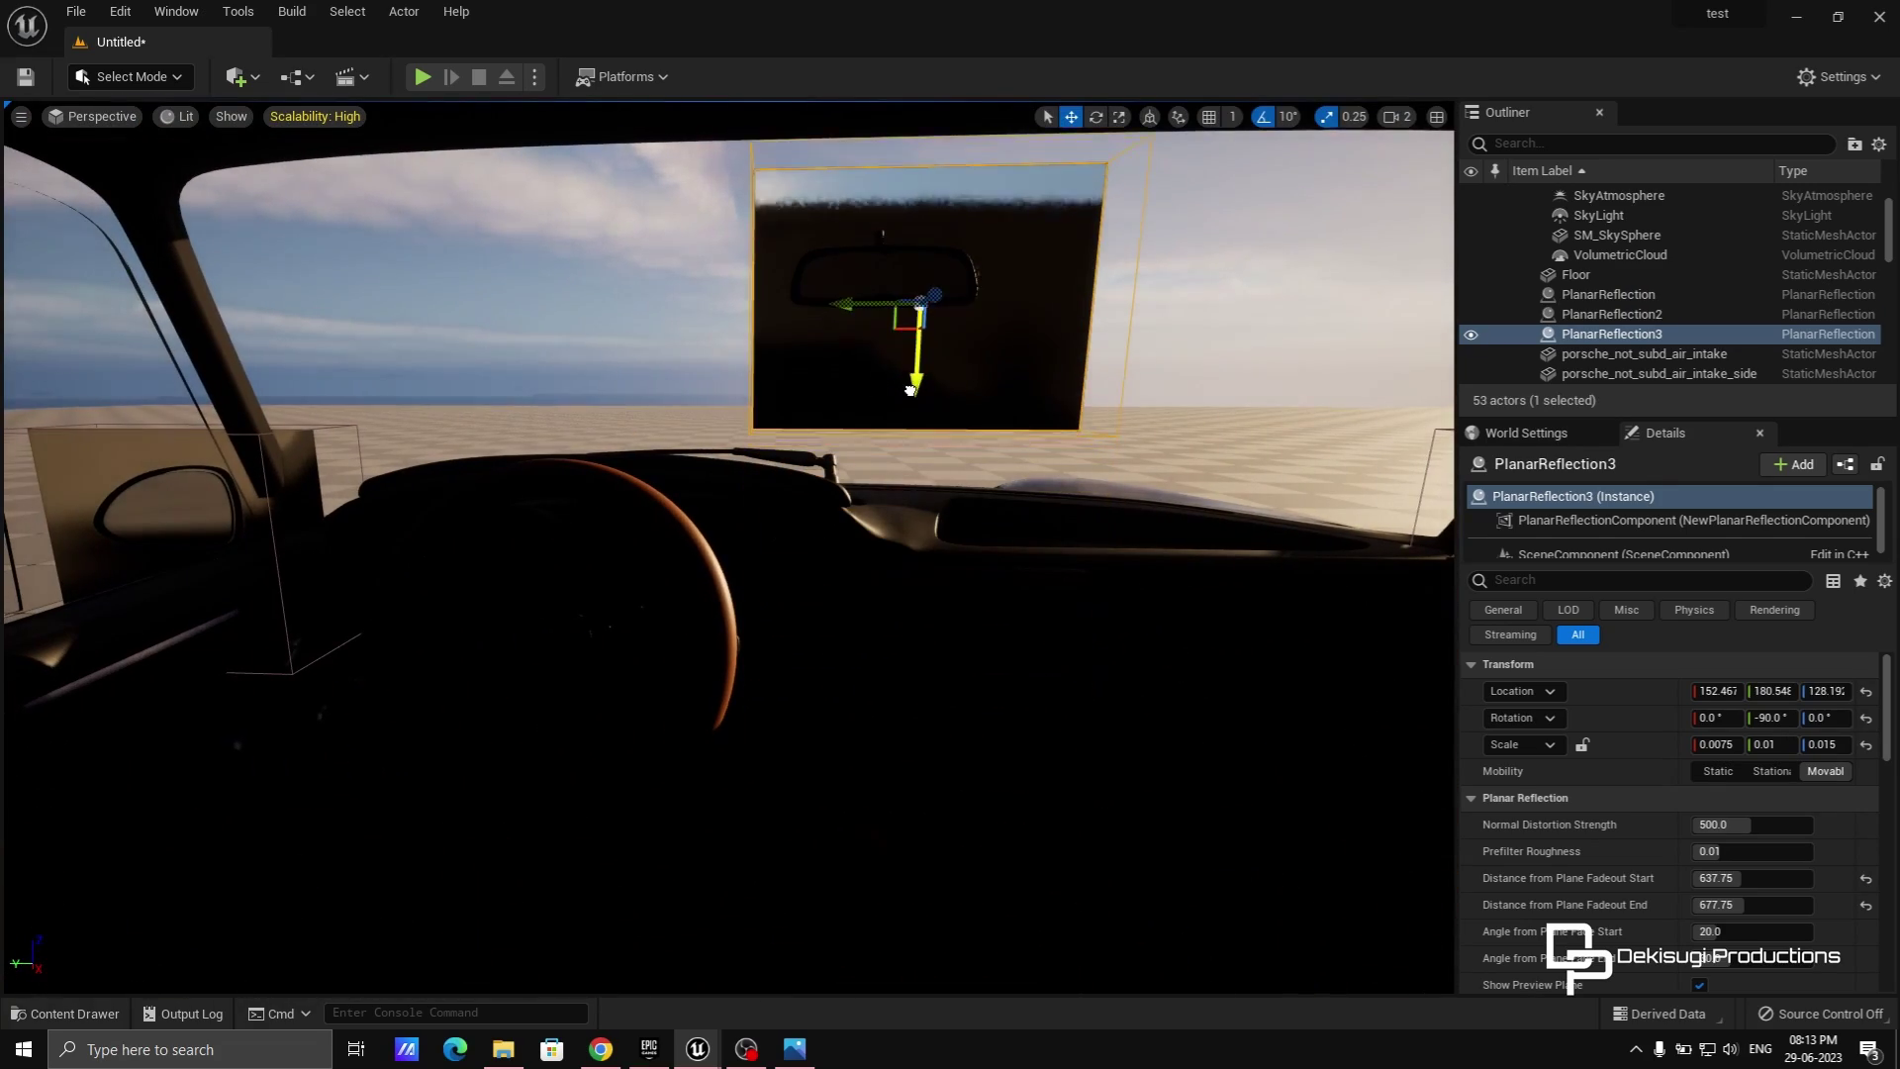
right_click_drag(910, 390, 1029, 396)
left_click_drag(706, 412, 891, 432)
right_click_drag(891, 432, 990, 432)
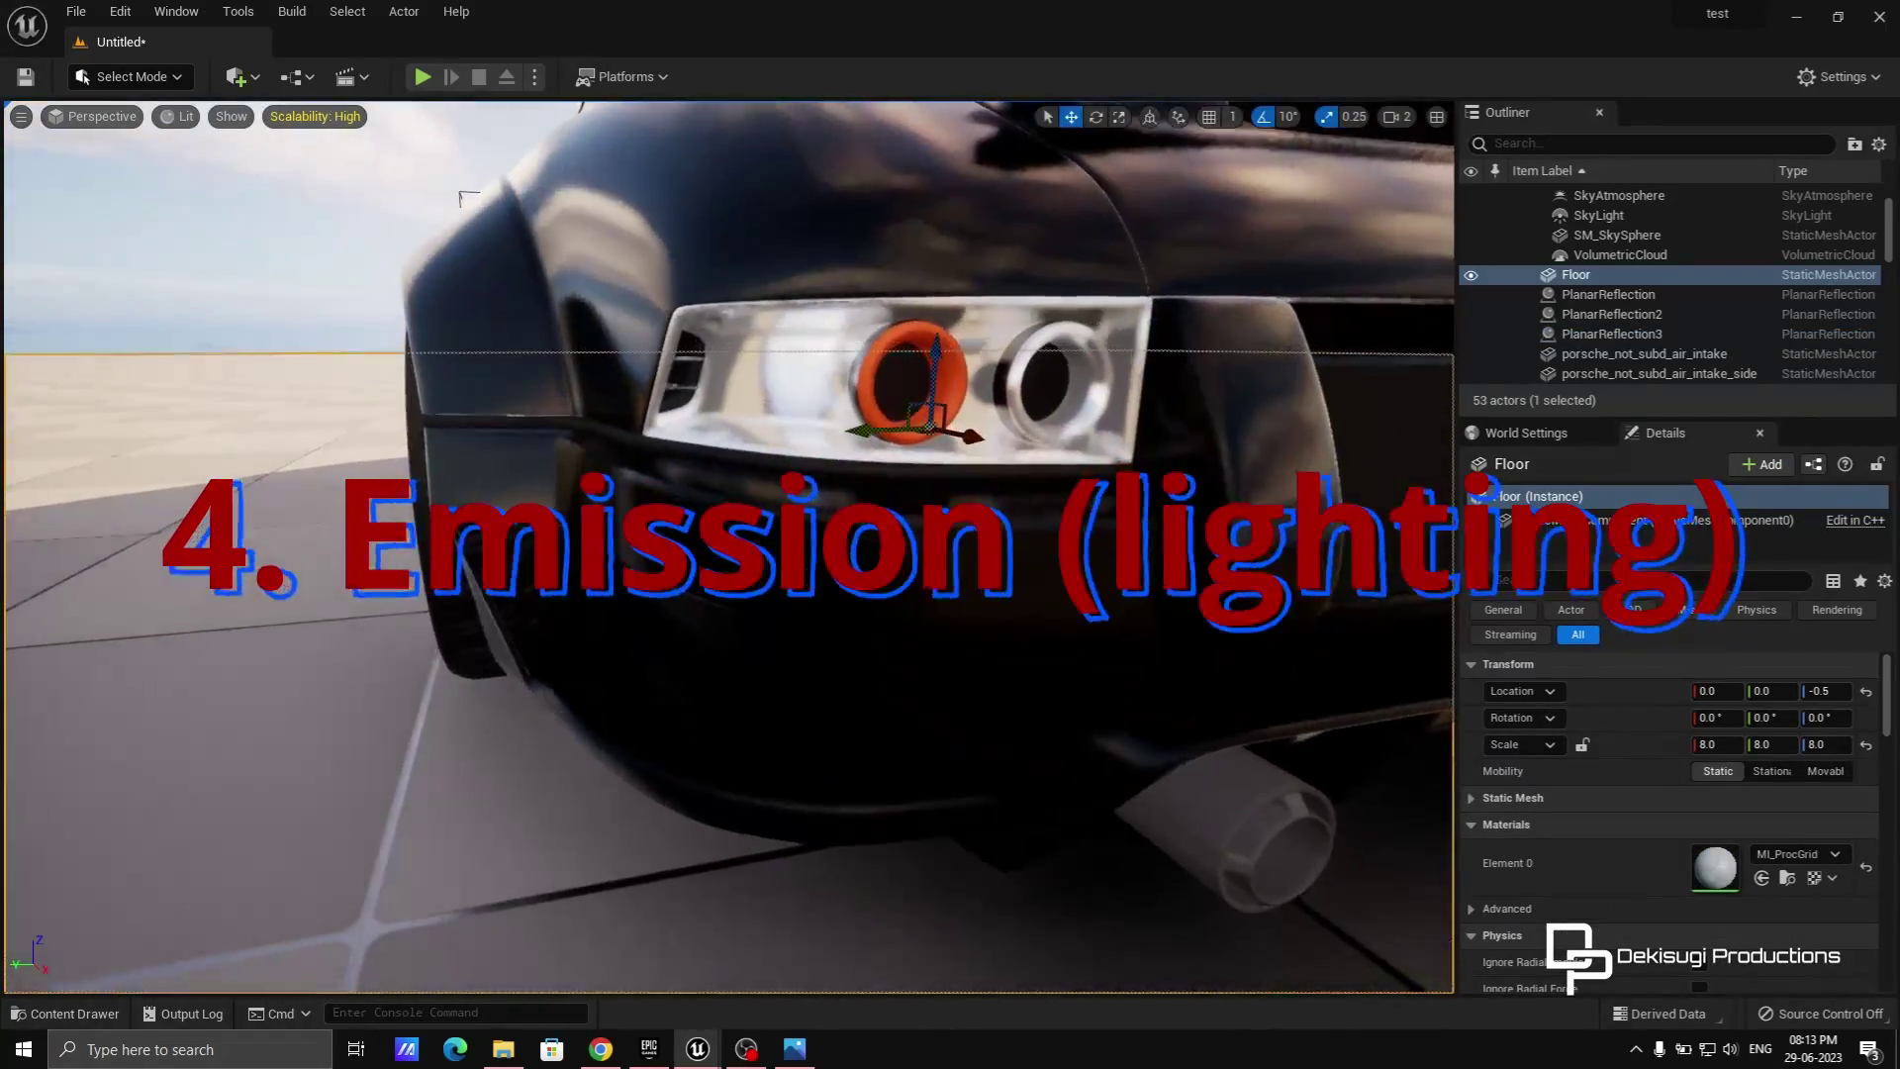
Open the rear lights' RED_001 material and move its Param node farther from the result node.
right_click_drag(971, 455, 1029, 460)
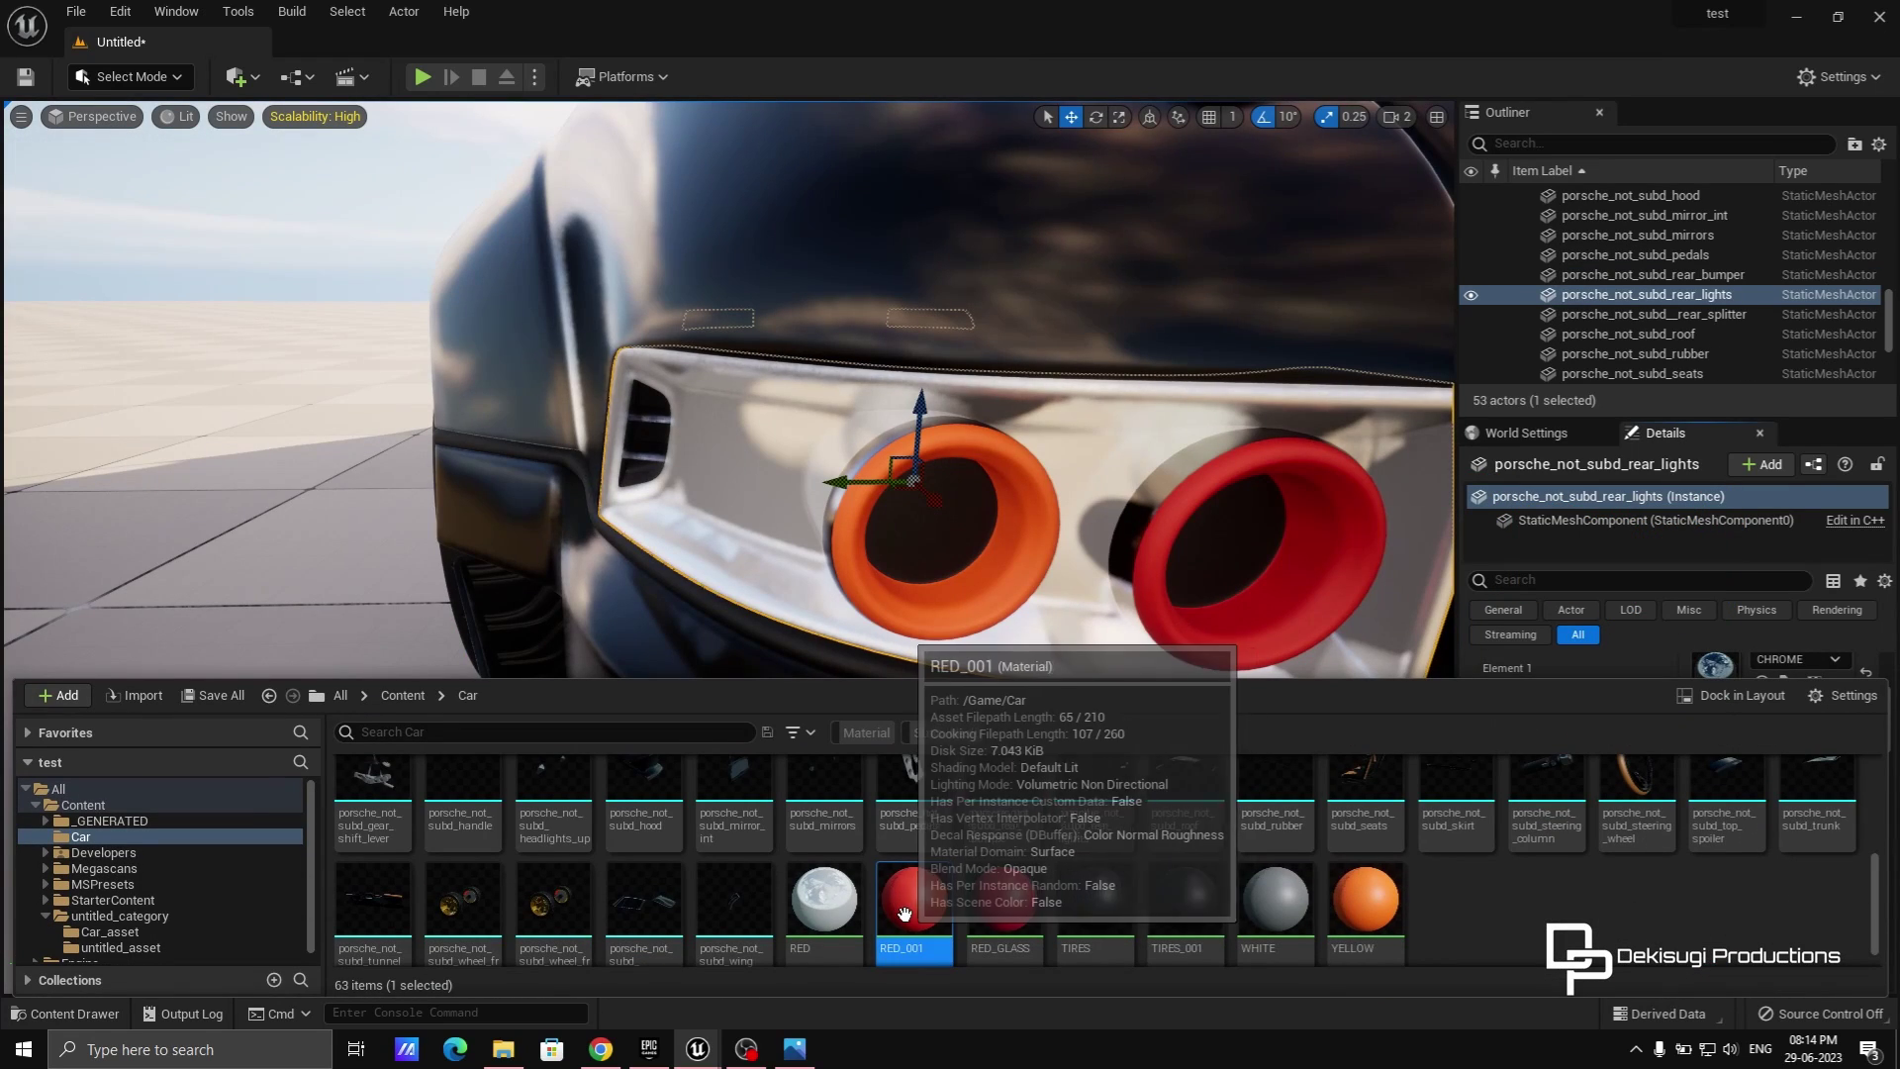
double_click(911, 895)
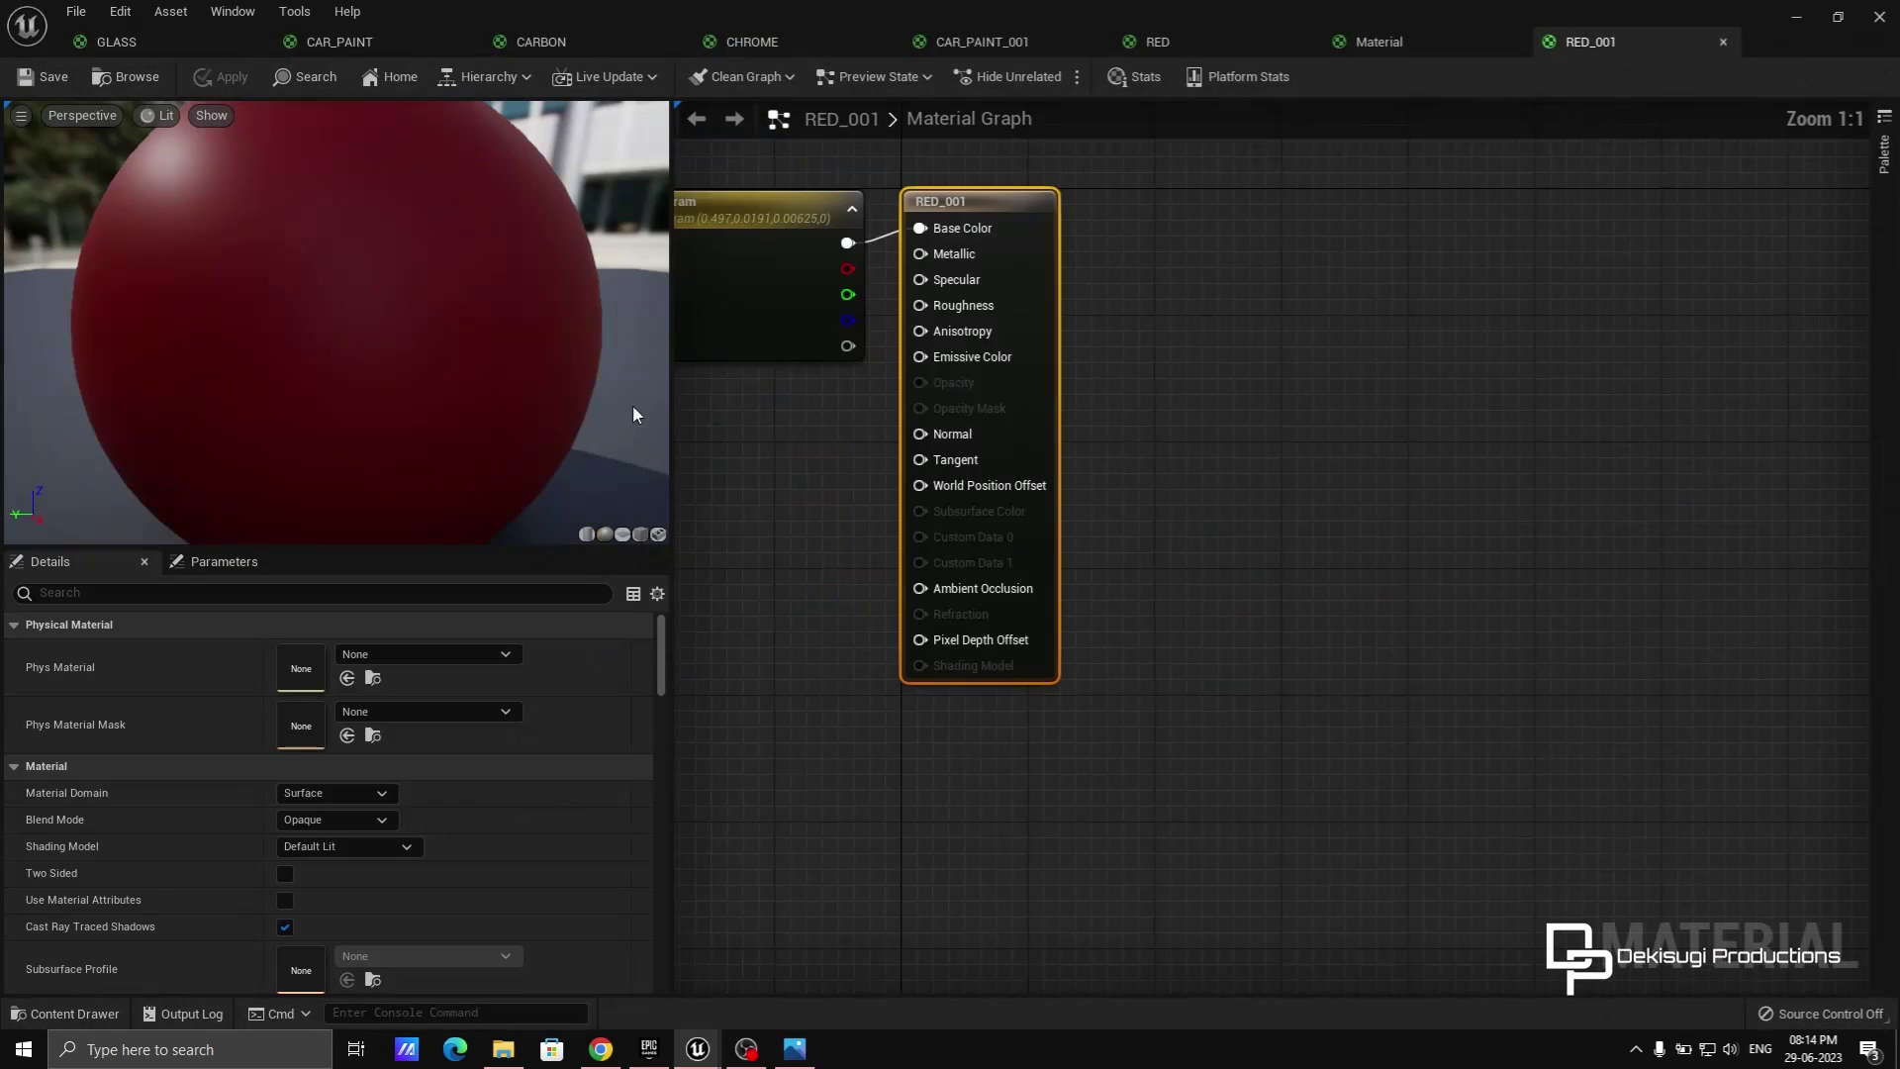
left_click_drag(1036, 344, 831, 330)
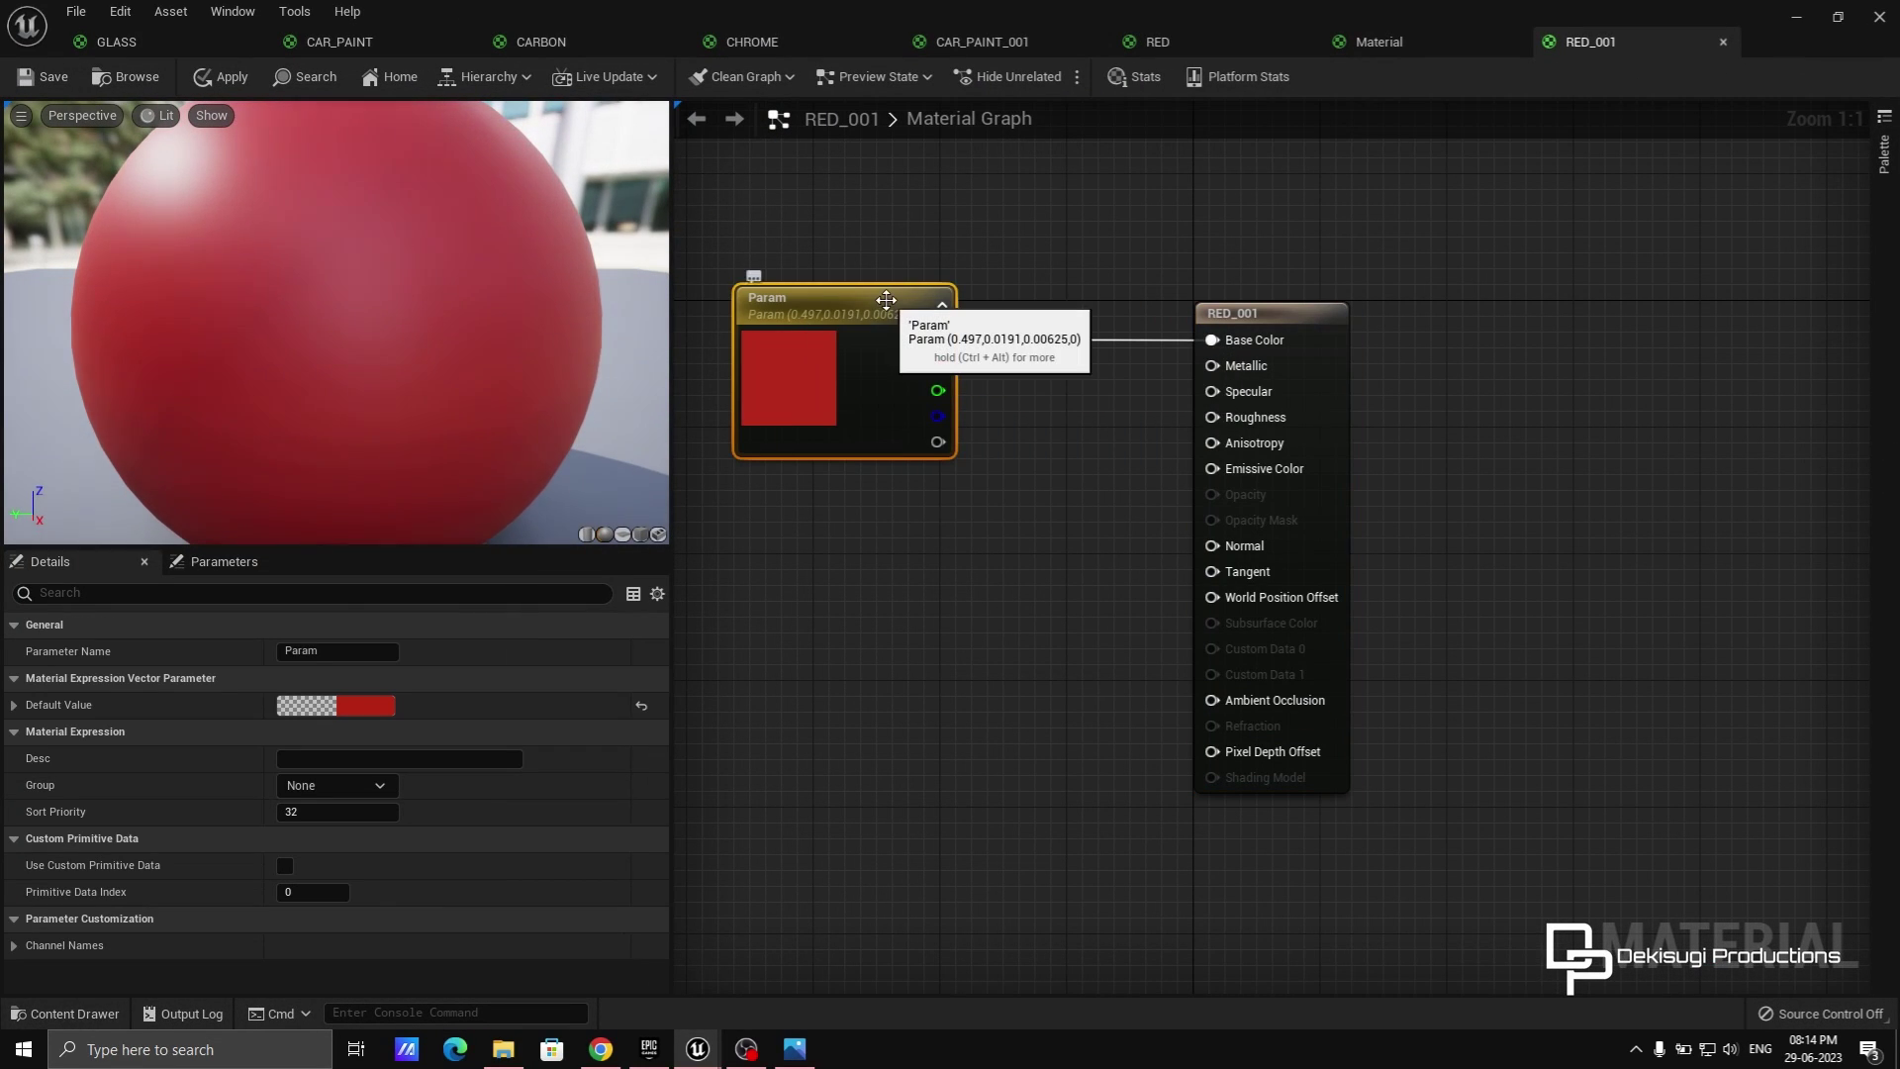
type("a")
right_click_drag(1070, 620, 1087, 611)
key("ctrl+z")
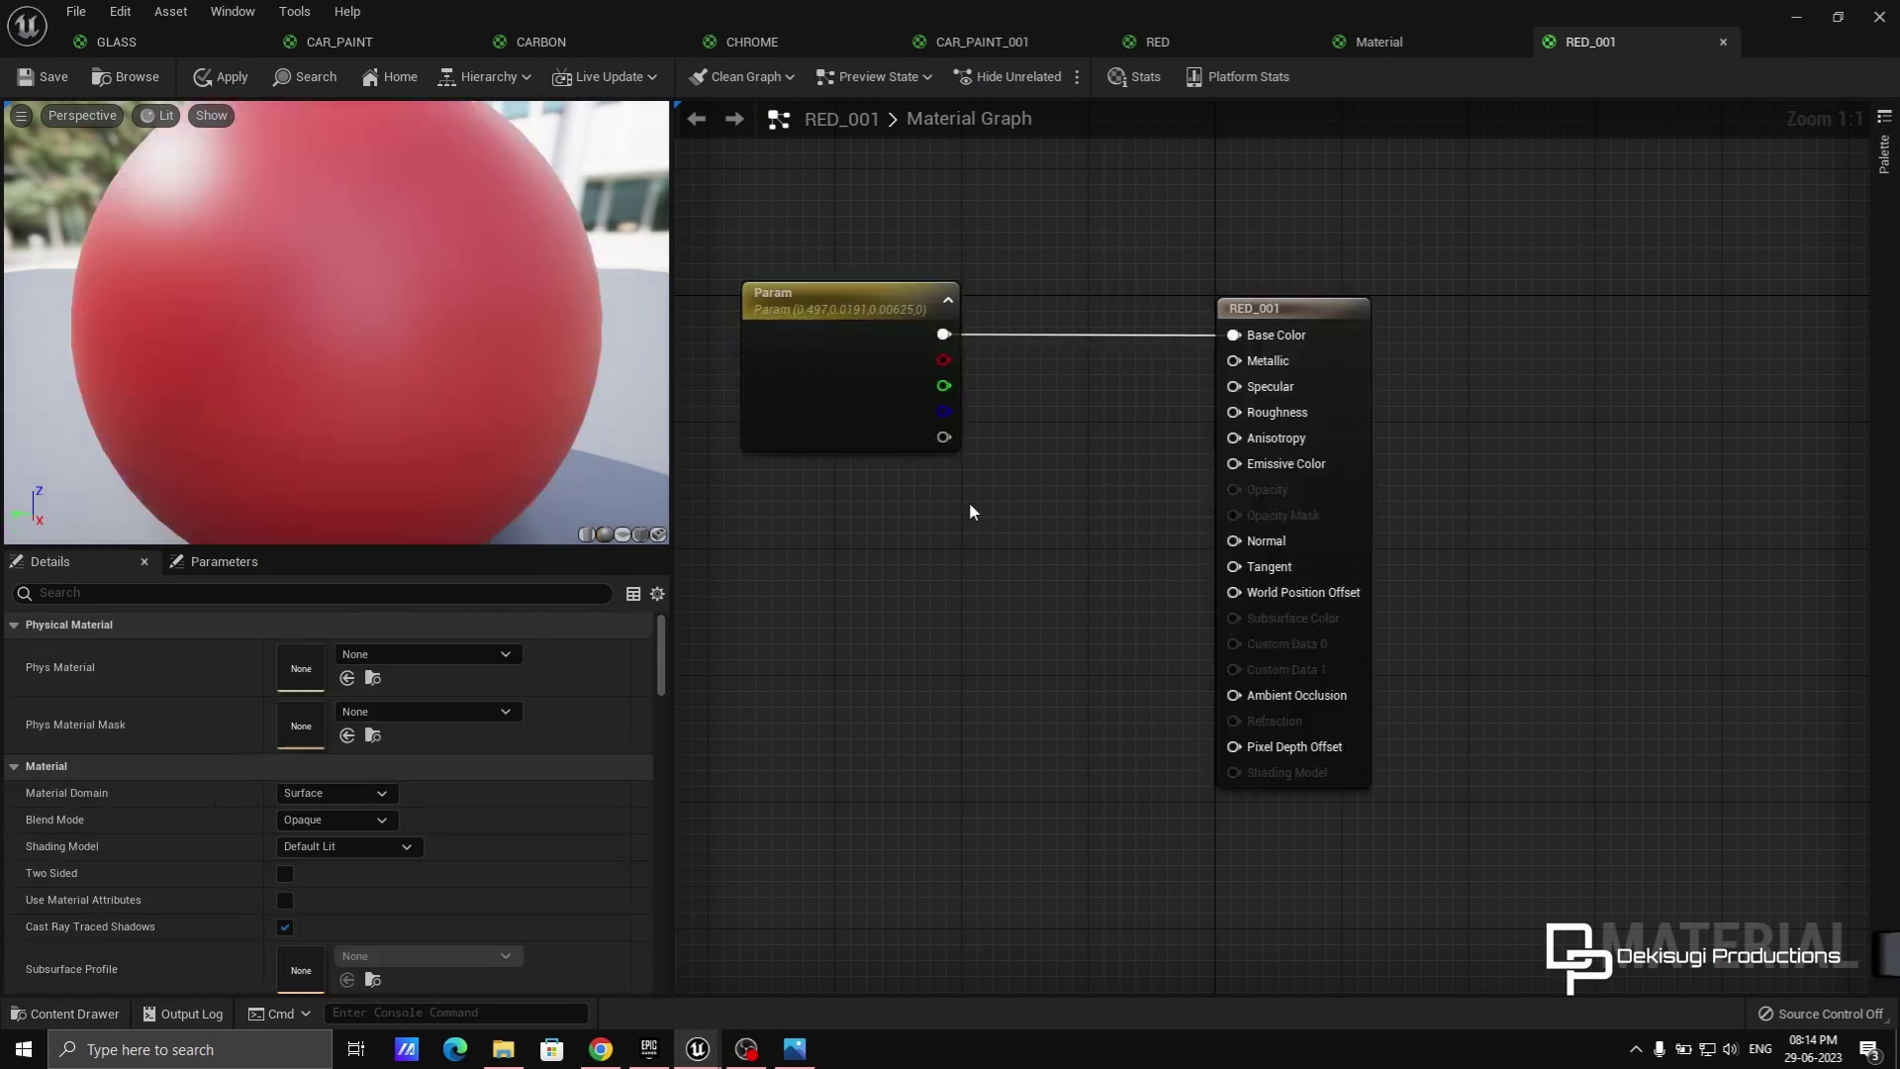
left_click_drag(871, 287, 855, 287)
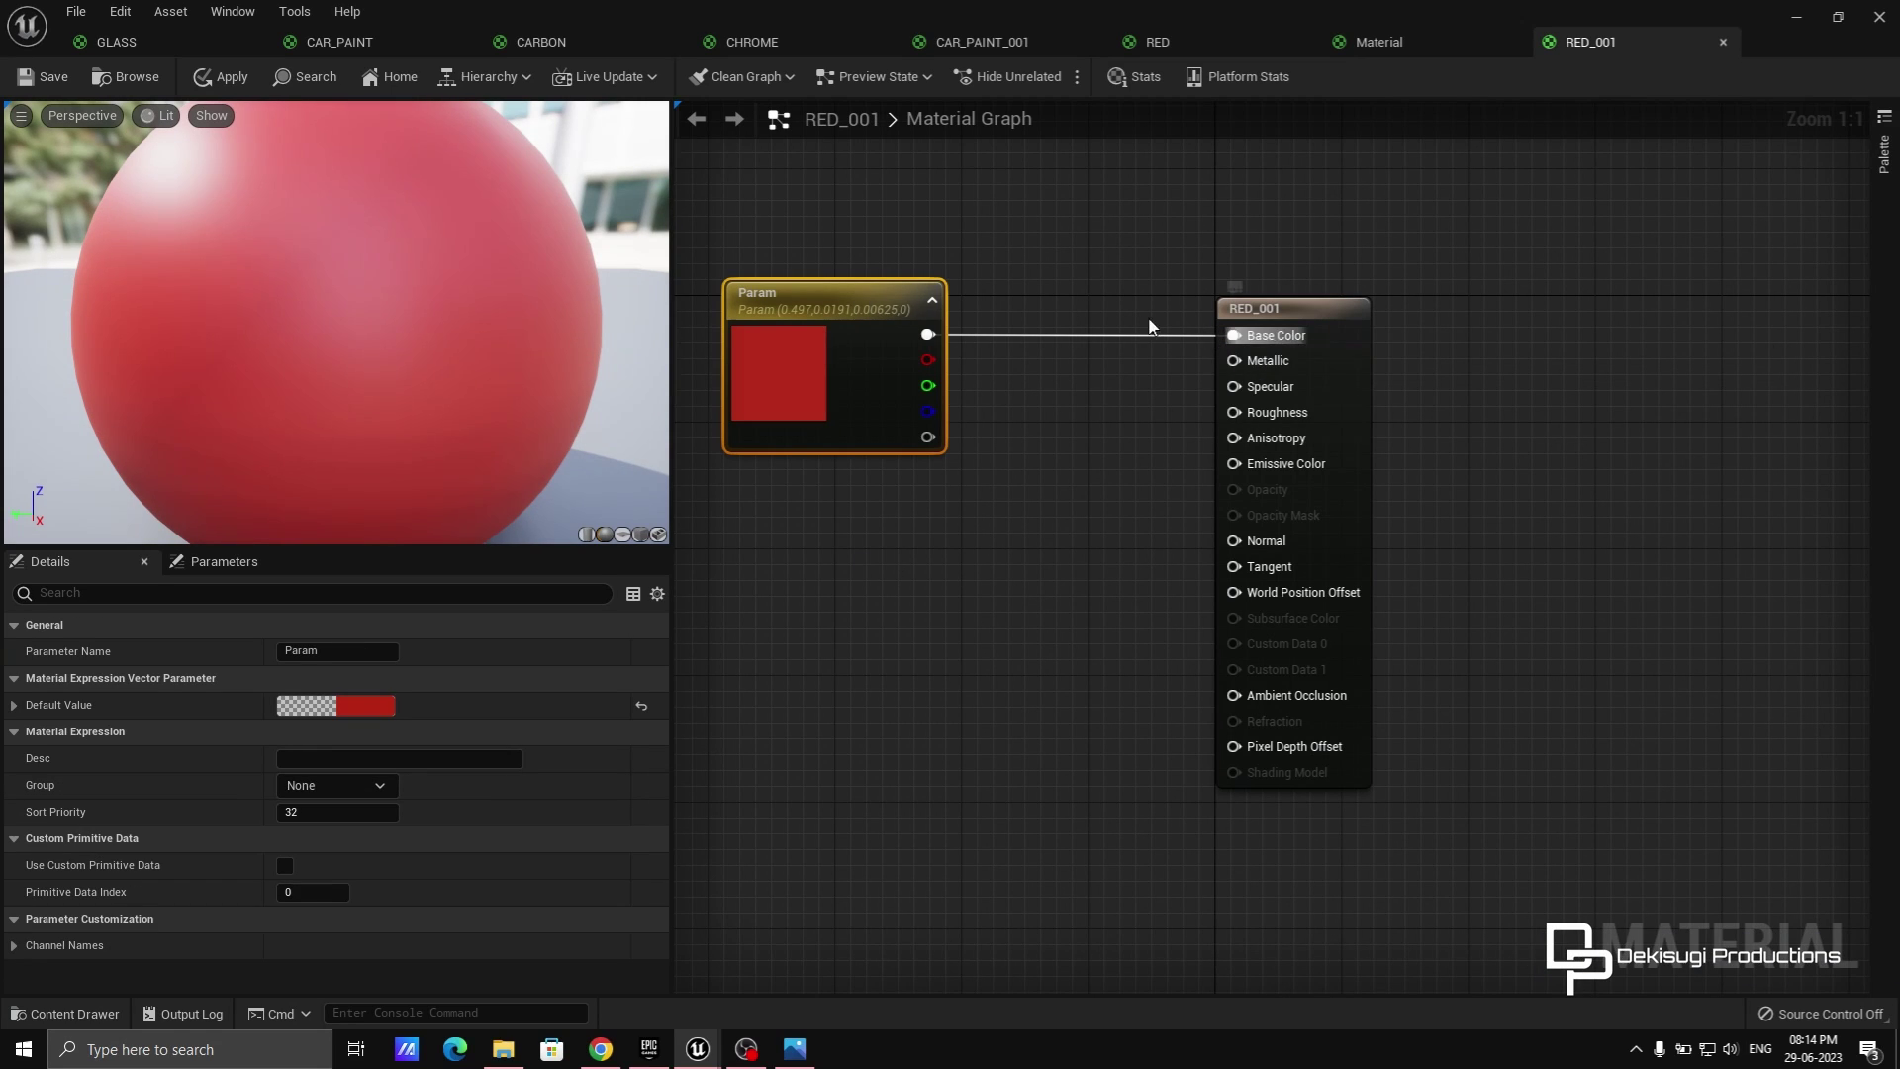
Disconnect the red Param from Base Color and move the node farther from the RED_001 result node.
left_click(1122, 336)
double_click(1122, 336)
key("Delete")
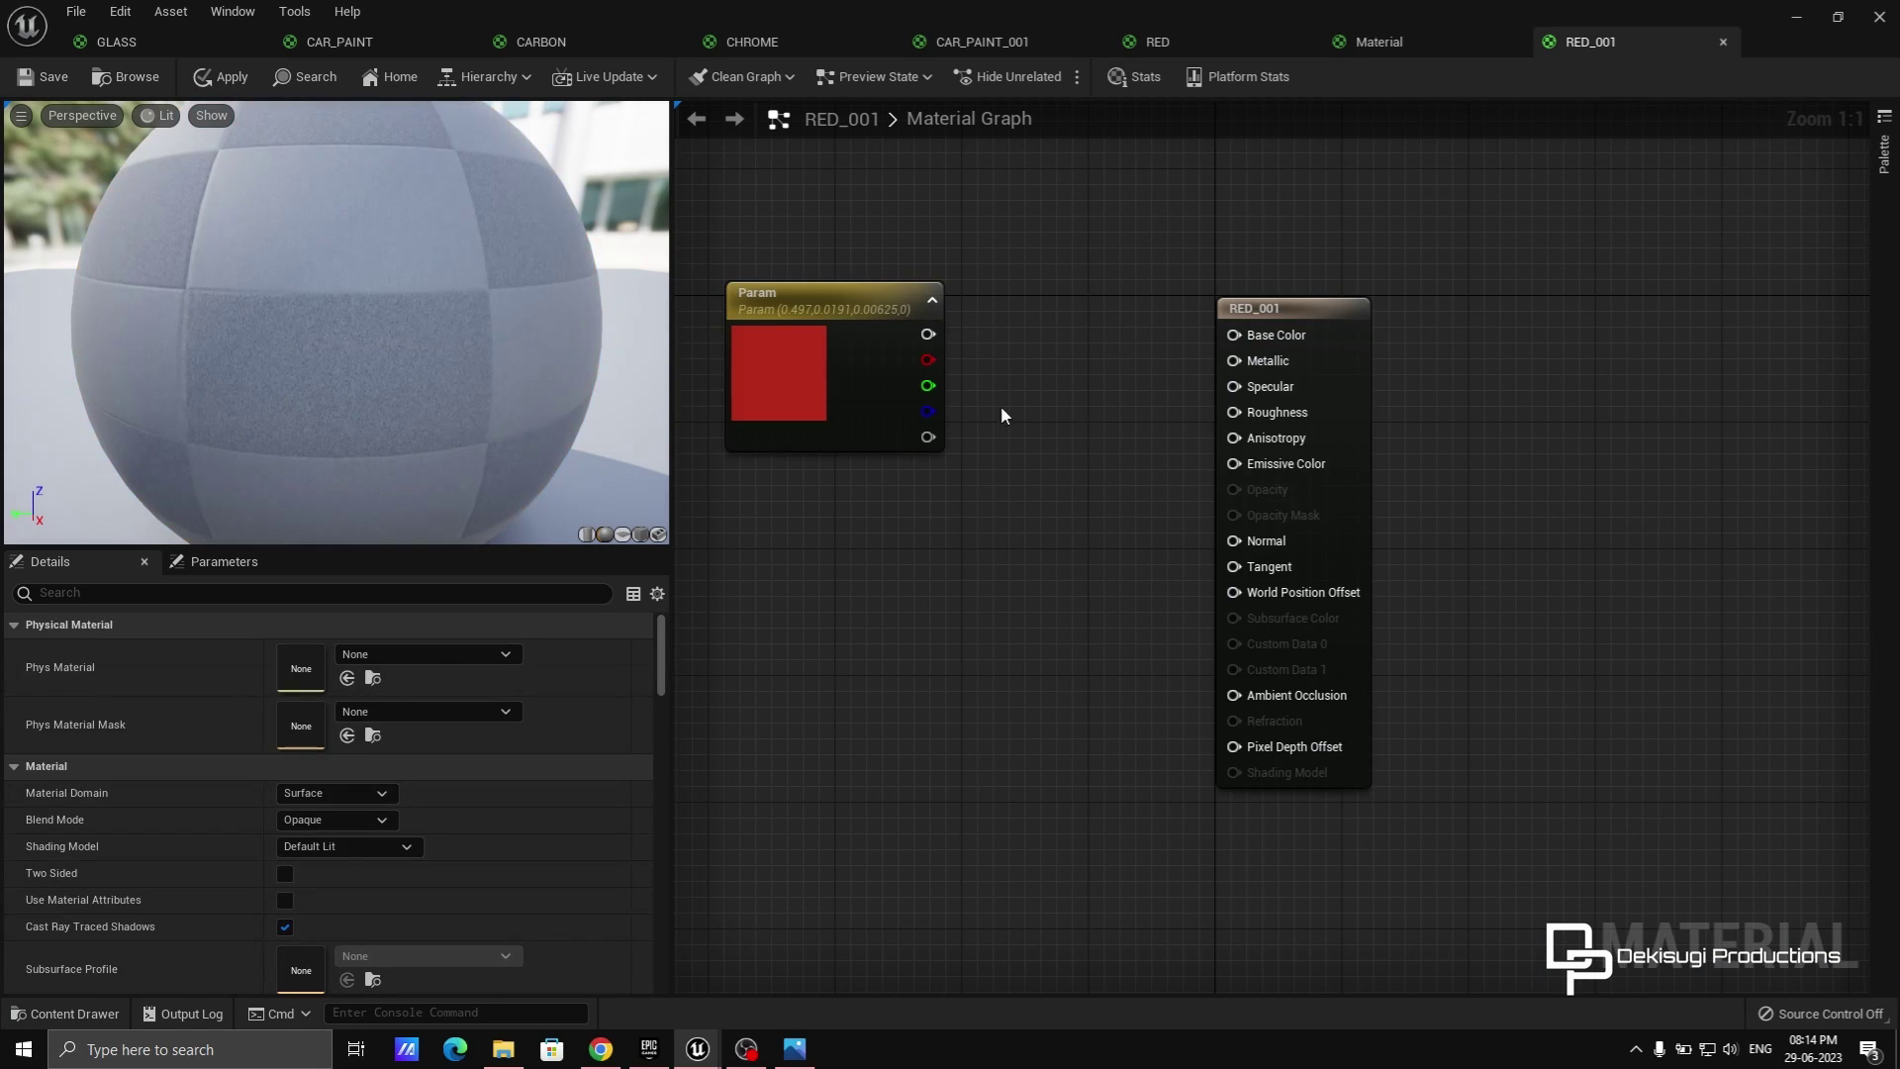
left_click_drag(867, 317, 835, 380)
Add a Multiply node between the red Param and the result node.
right_click(1023, 582)
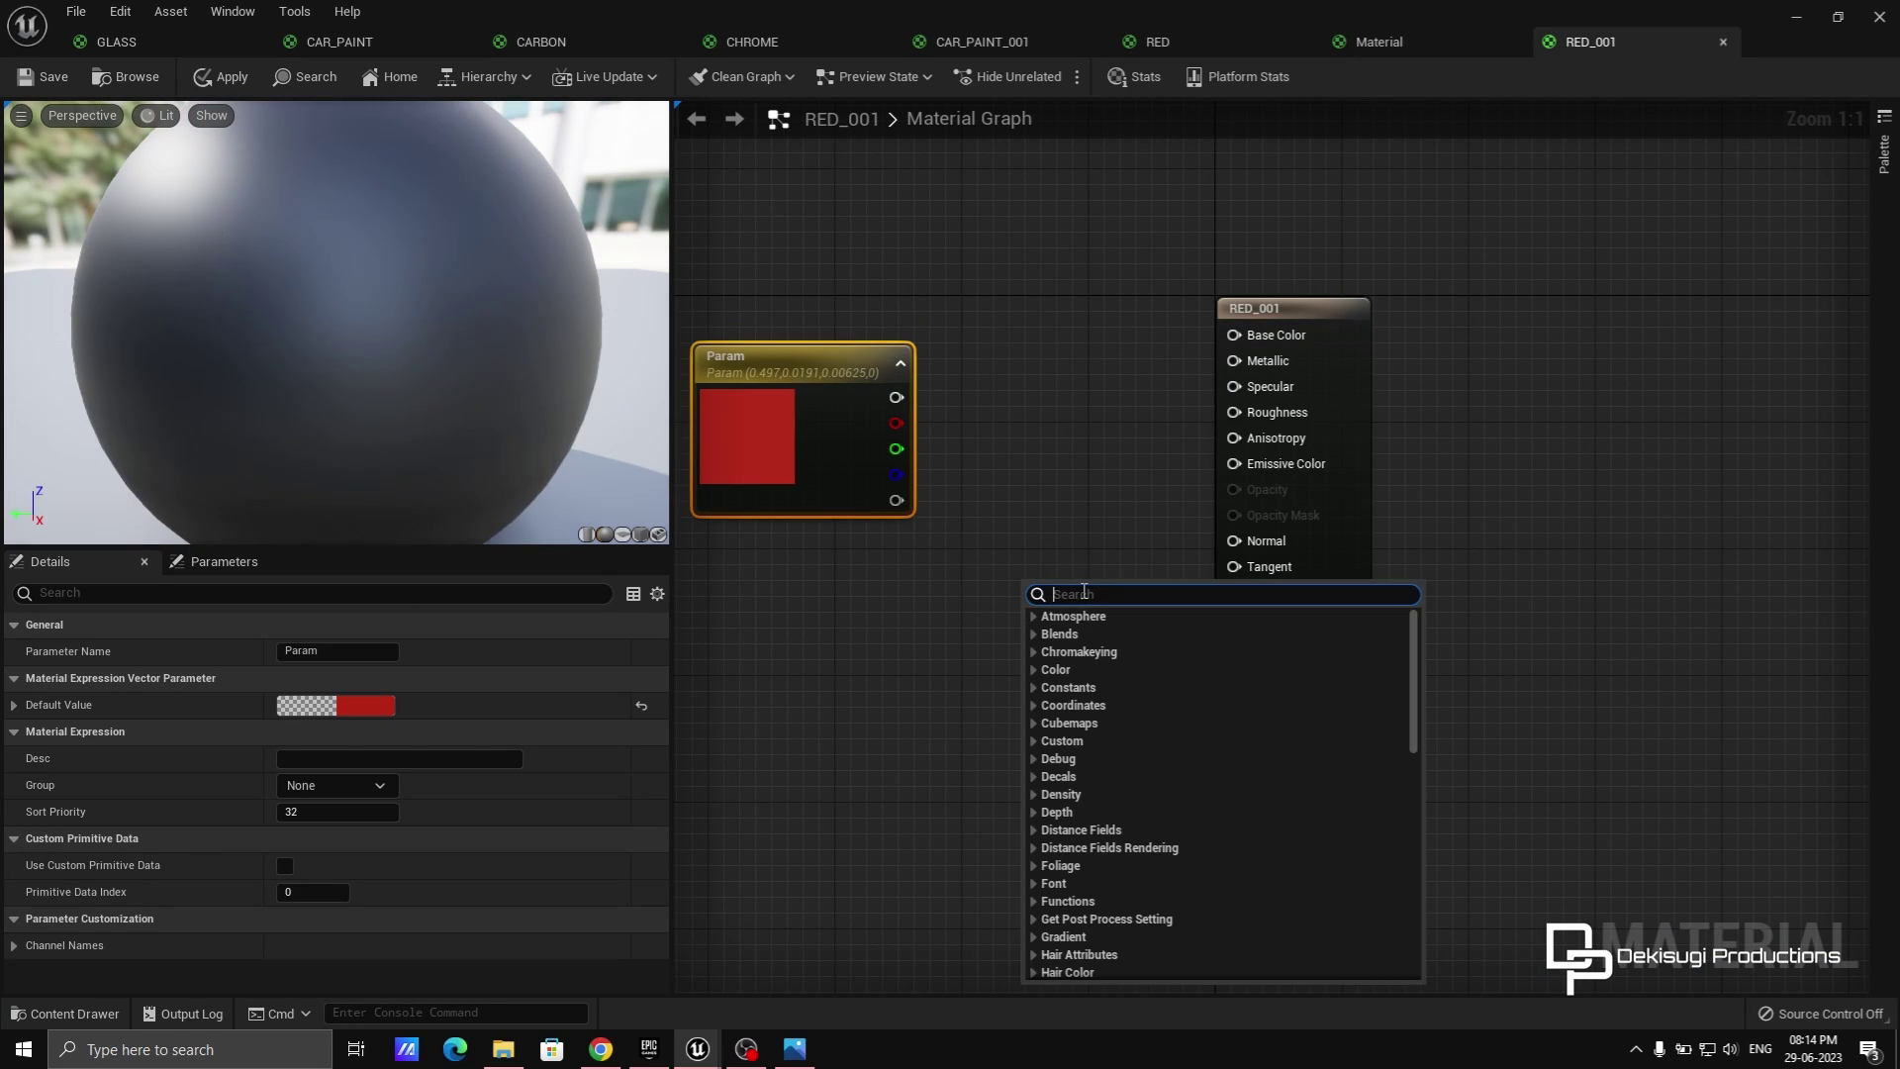
type("mult")
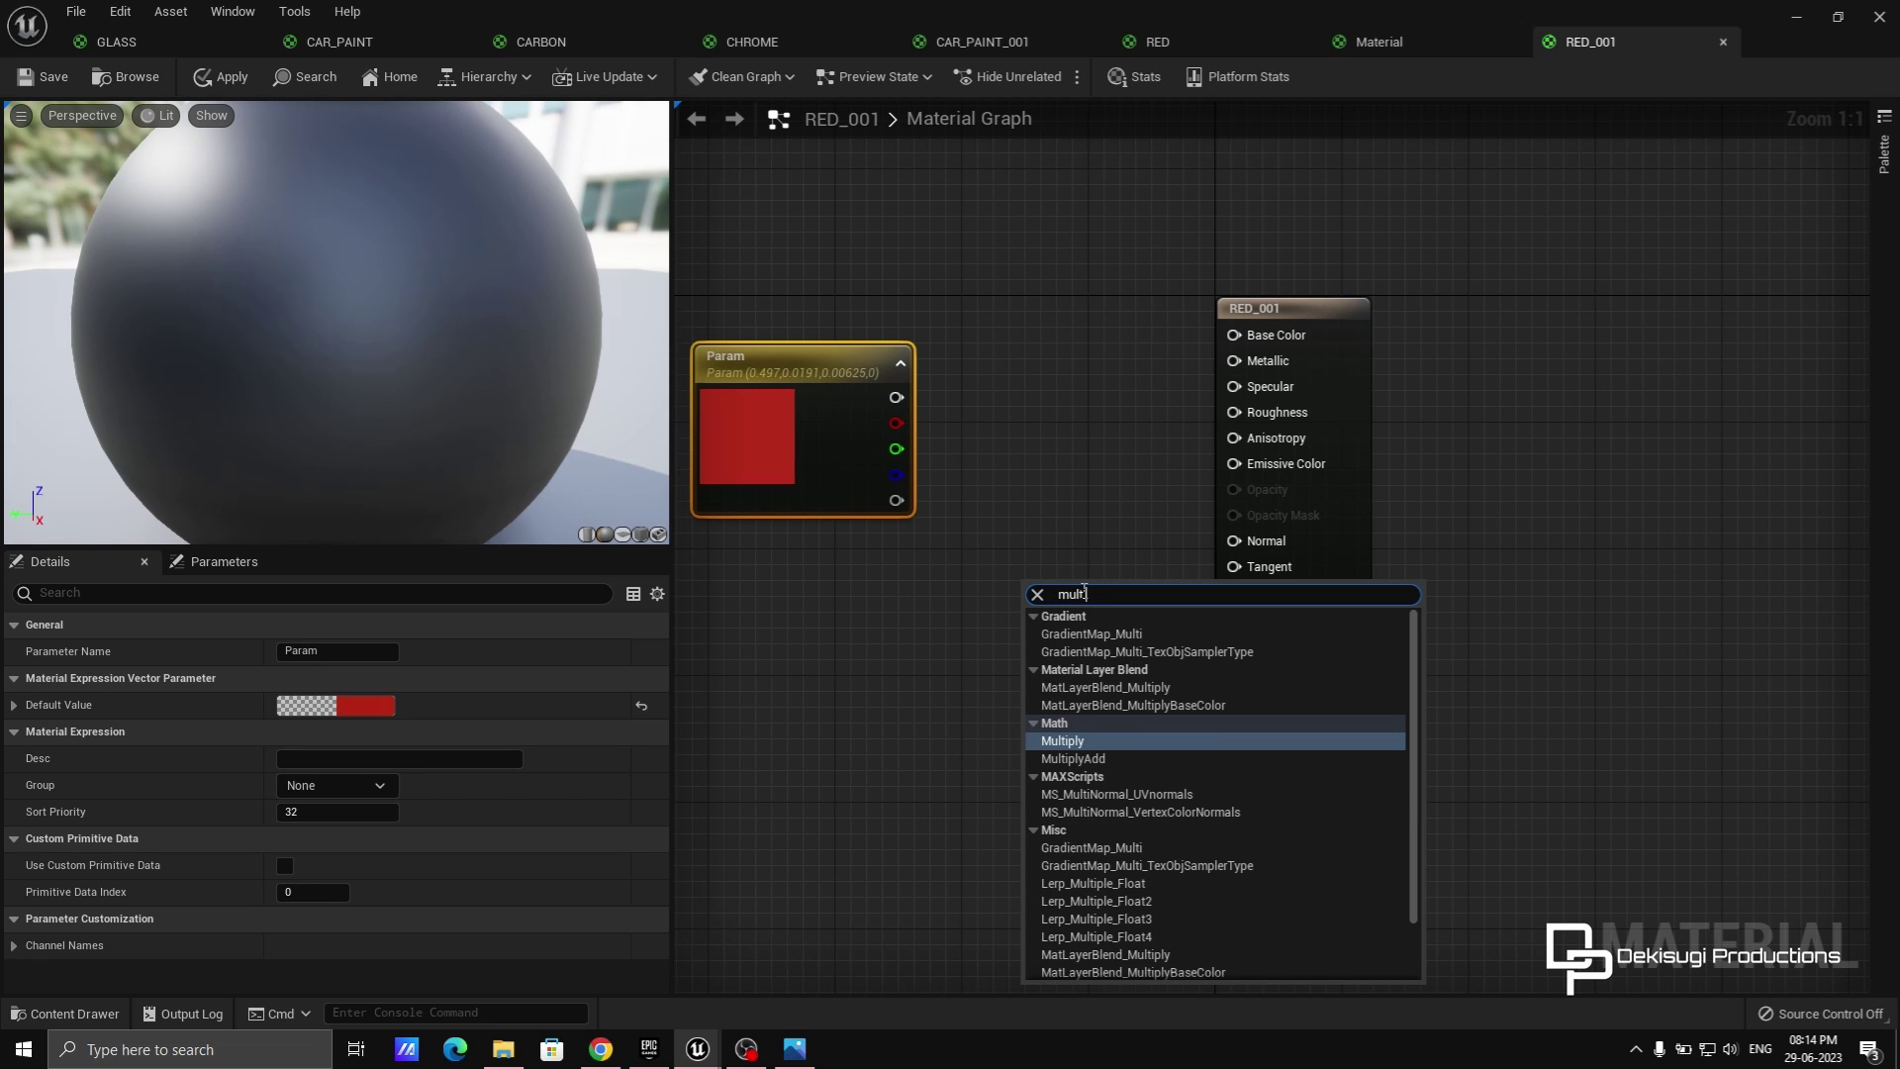
left_click(1060, 741)
Add a constant node below the red Param and convert it to a parameter.
left_click(844, 641)
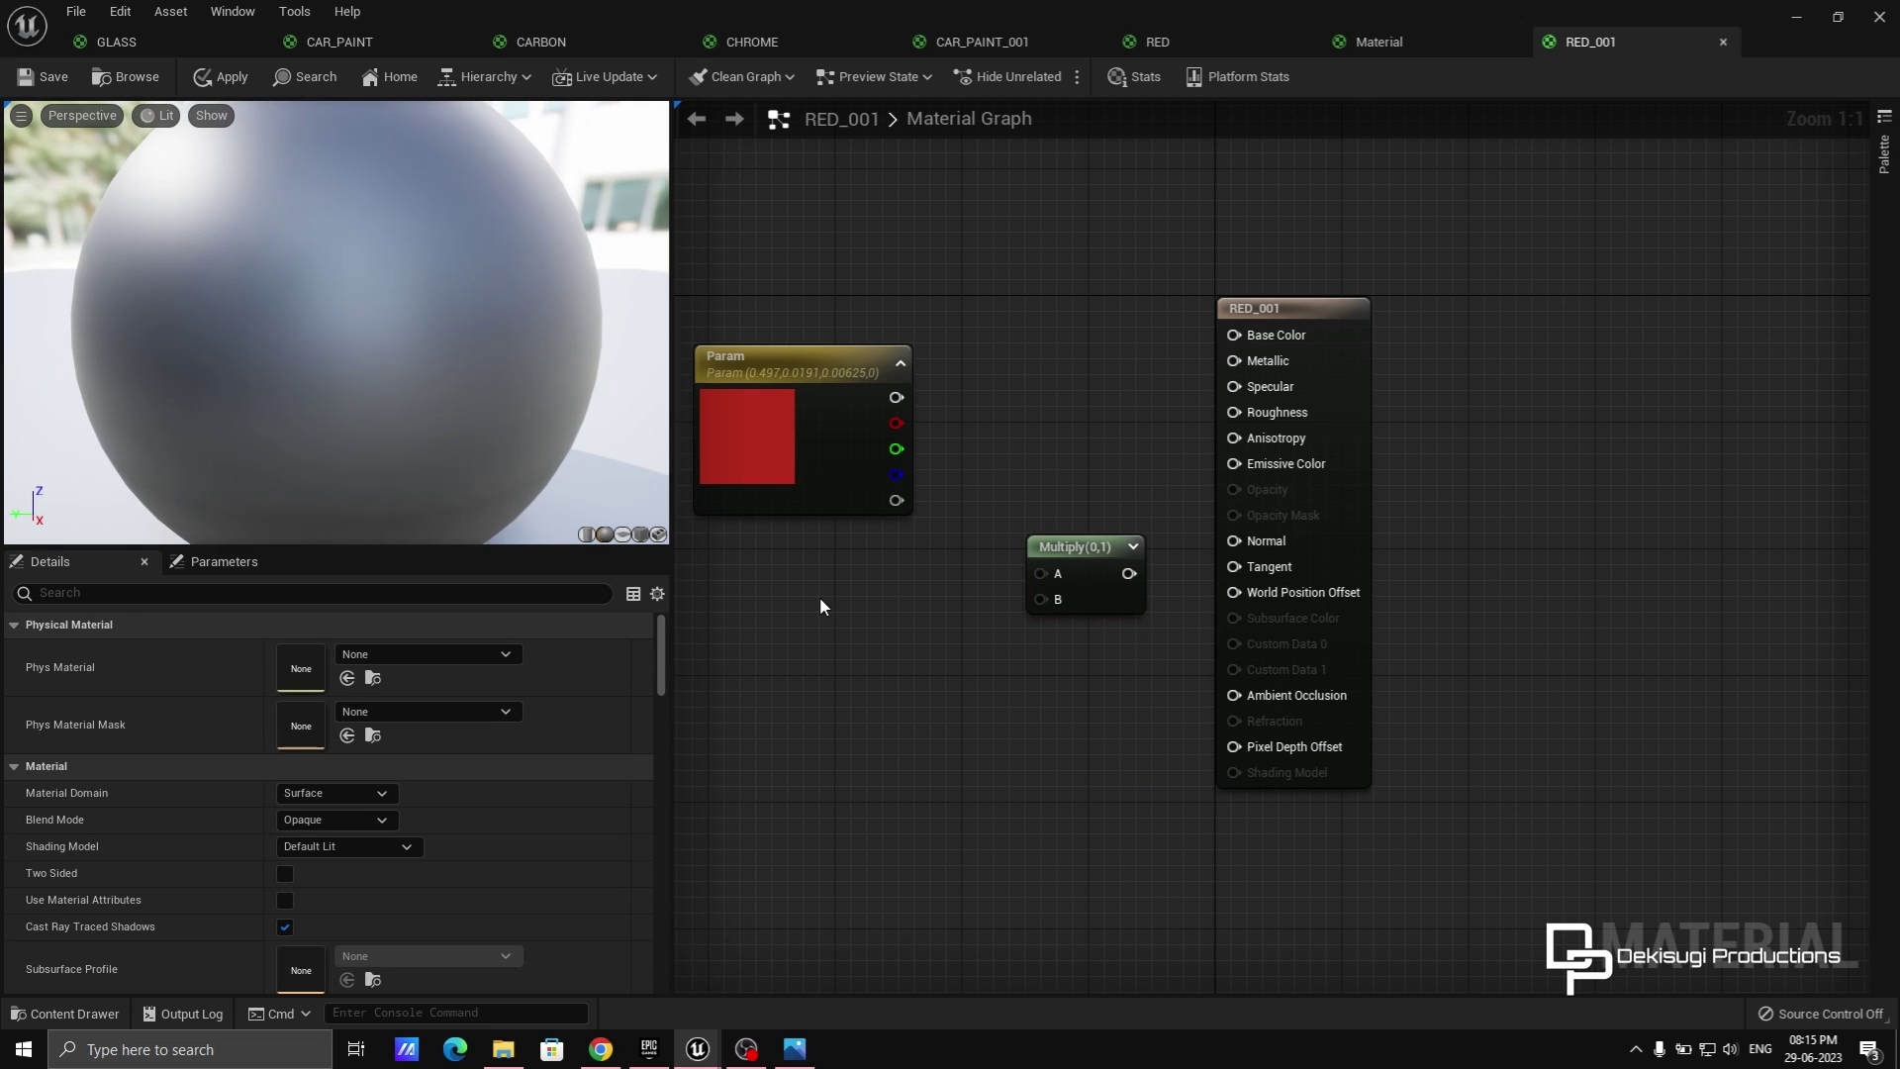
left_click(821, 627)
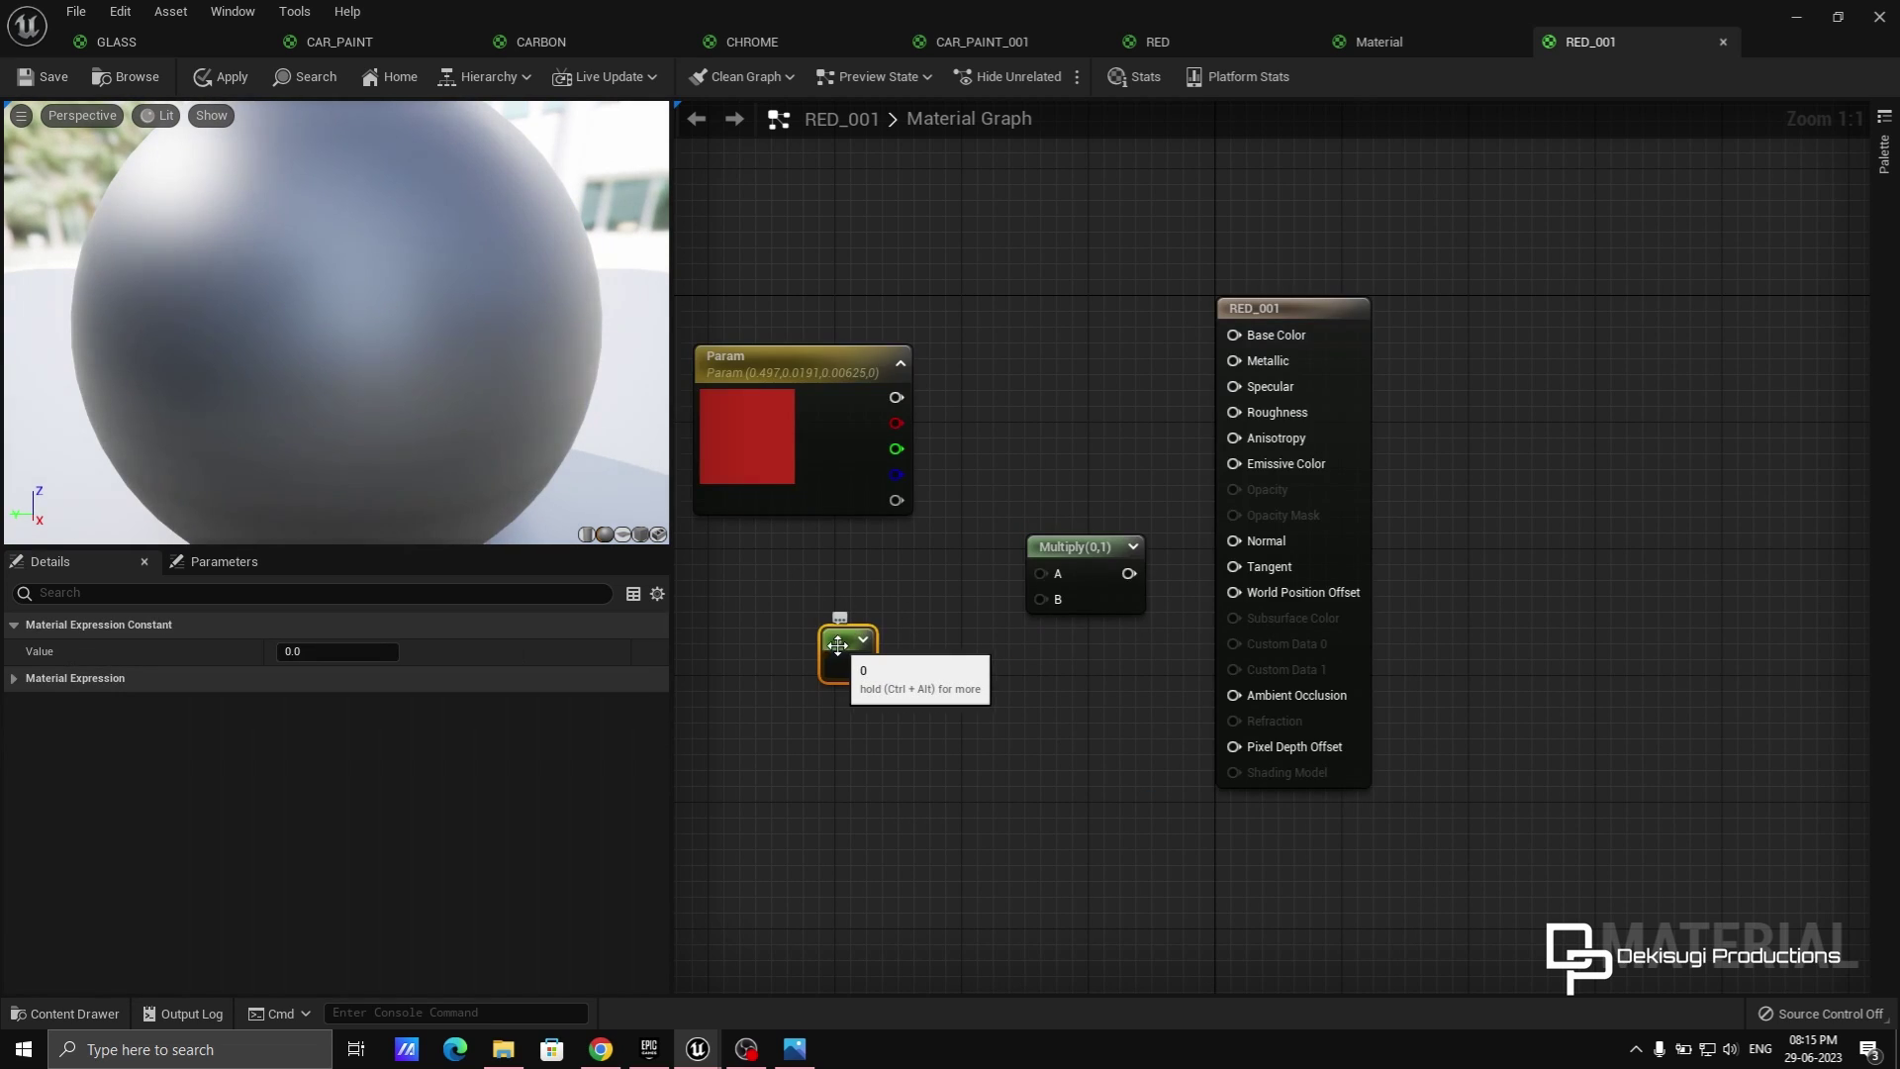
right_click(841, 644)
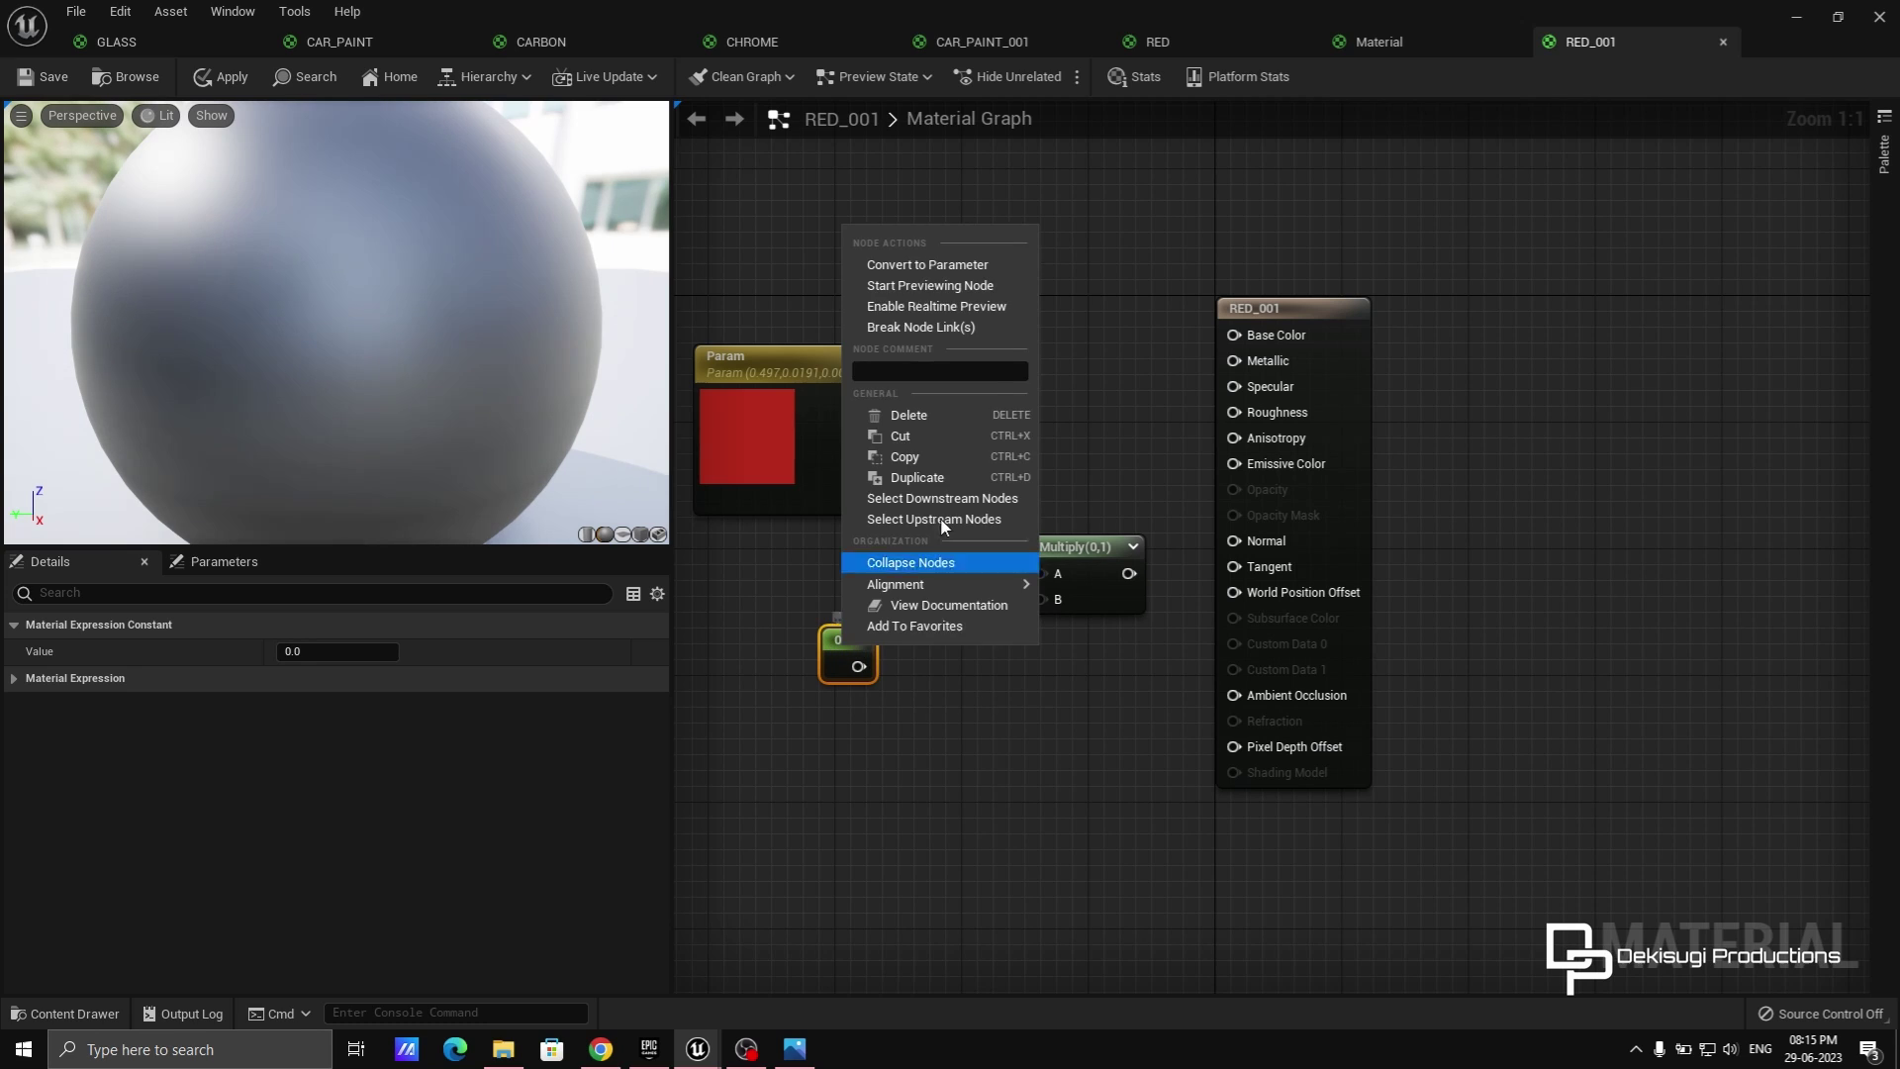
left_click(927, 266)
Connect the red Param to Multiply's A, the scalar Param to B, and Multiply's output to Emissive Color.
left_click(857, 680)
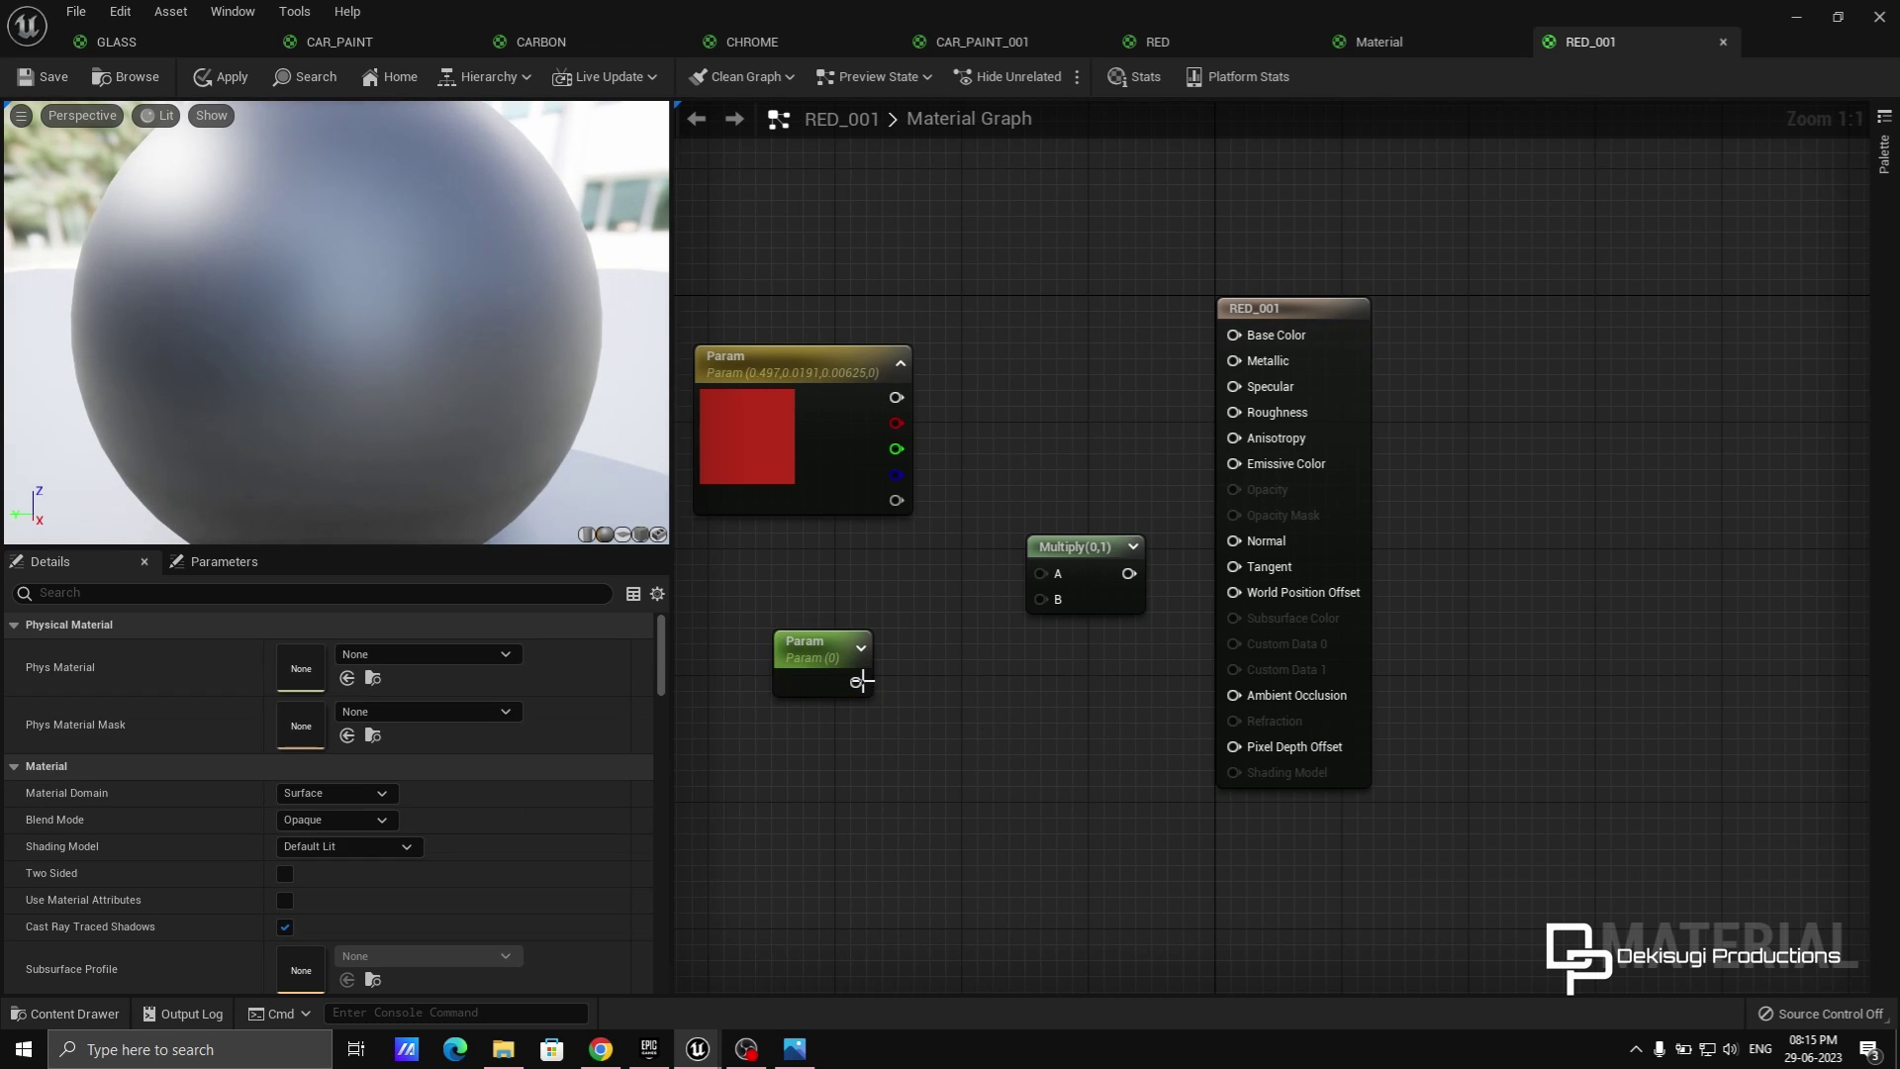
left_click_drag(1047, 605, 1045, 572)
left_click_drag(1263, 475, 1257, 464)
Set the scalar Param's default value to 10, apply the material changes and return to the level.
left_click(797, 667)
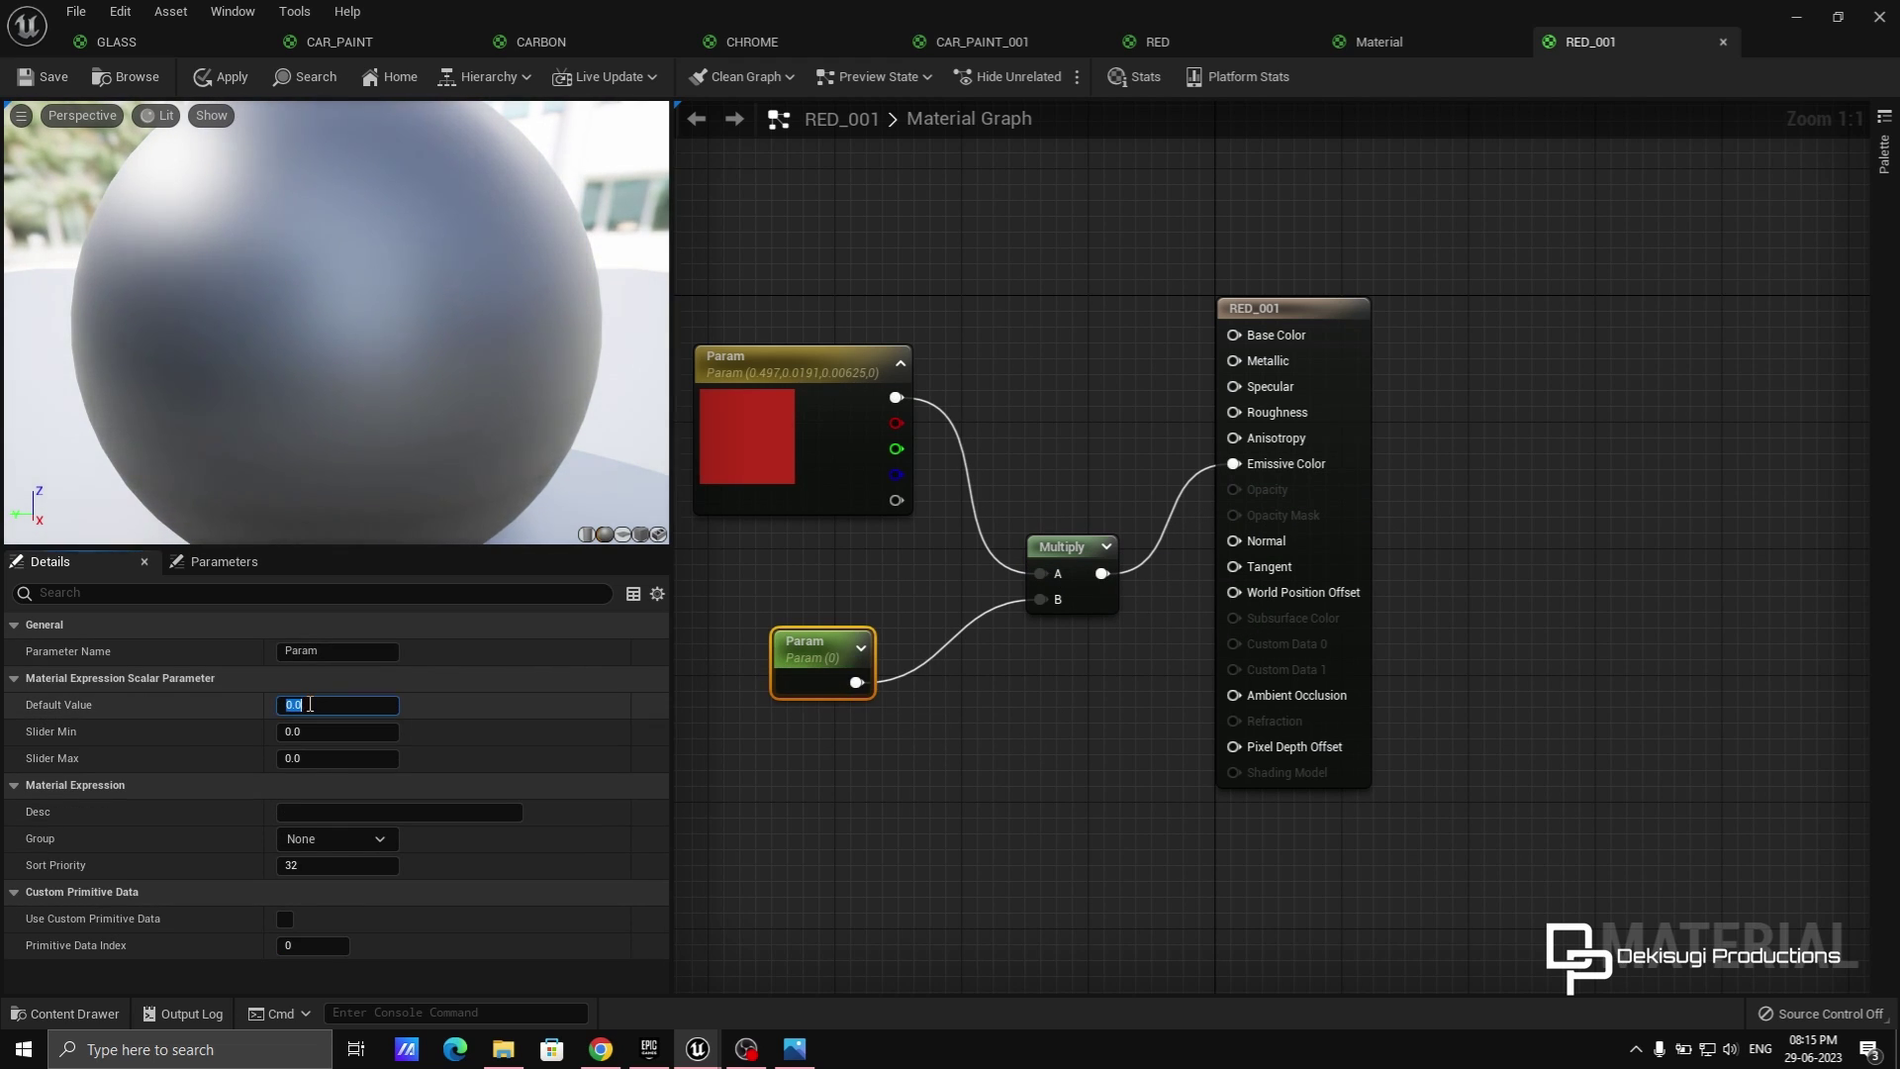
key("Return")
left_click(853, 816)
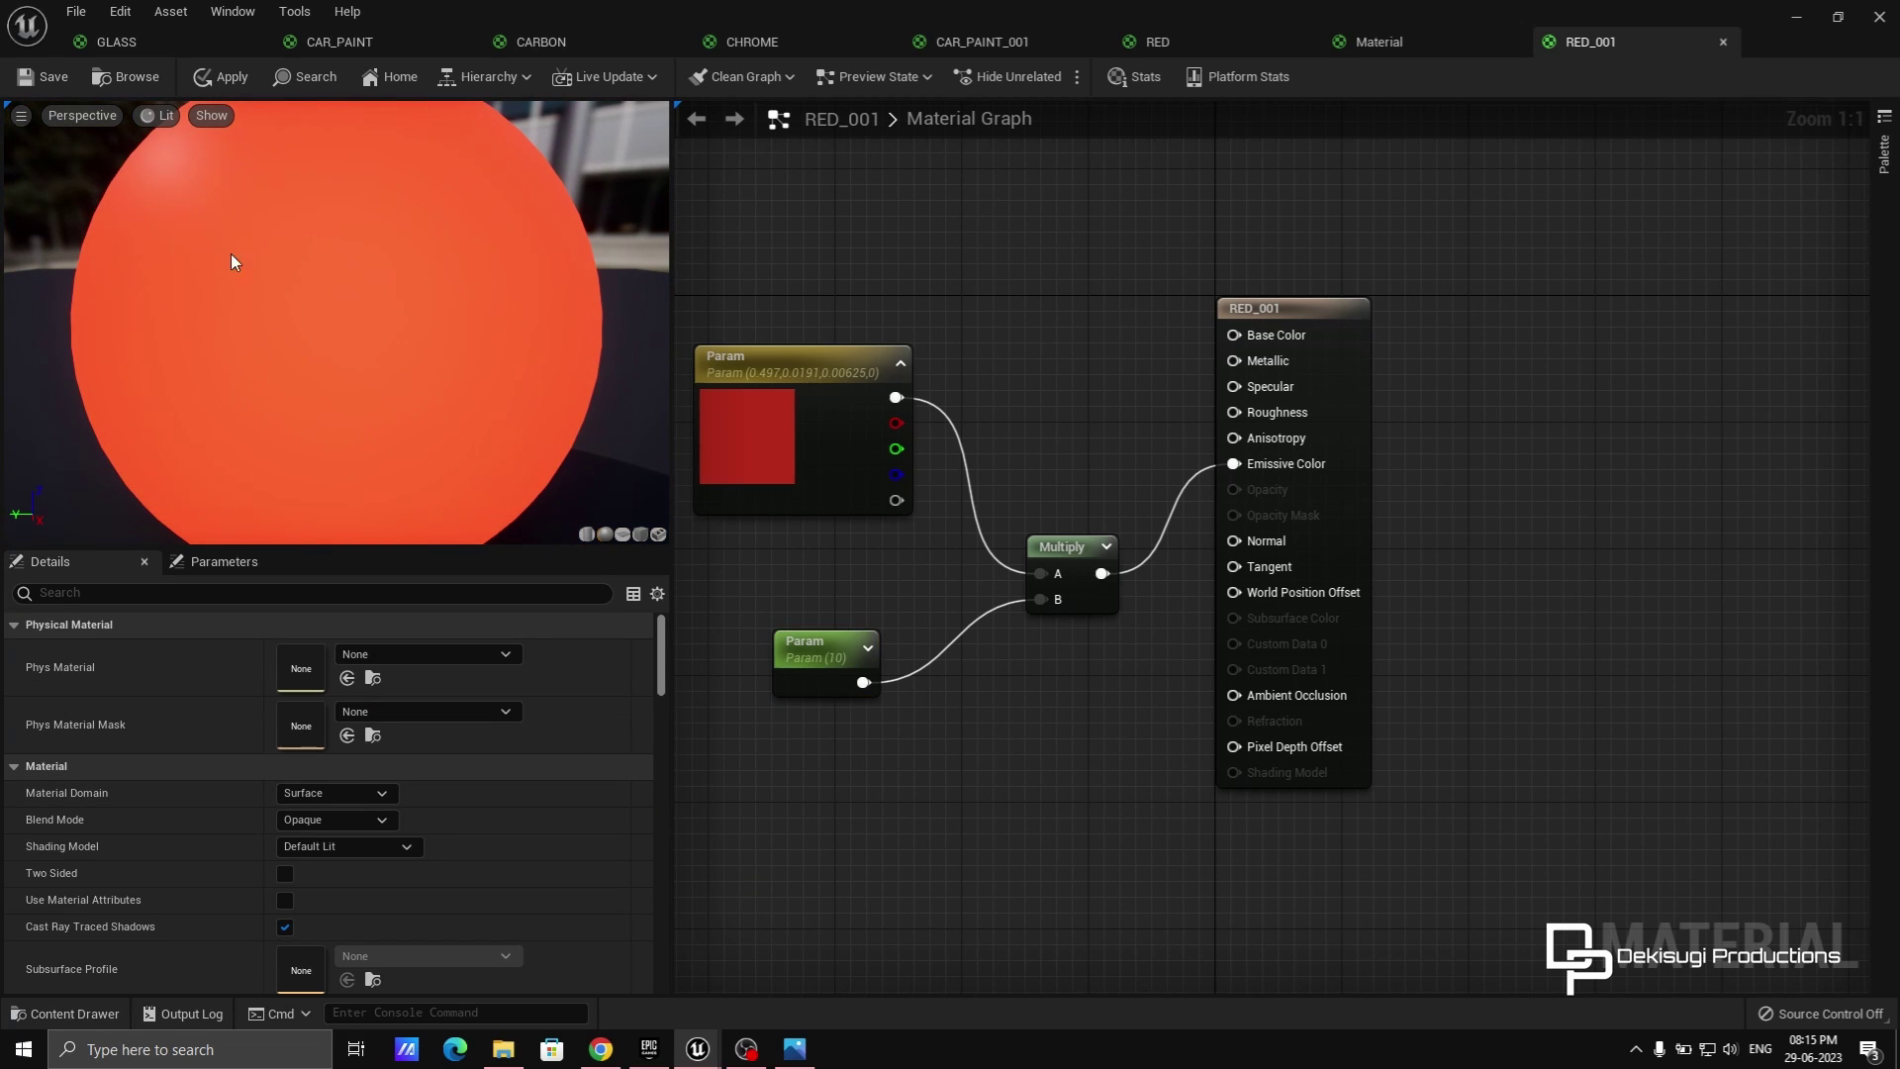
left_click(230, 77)
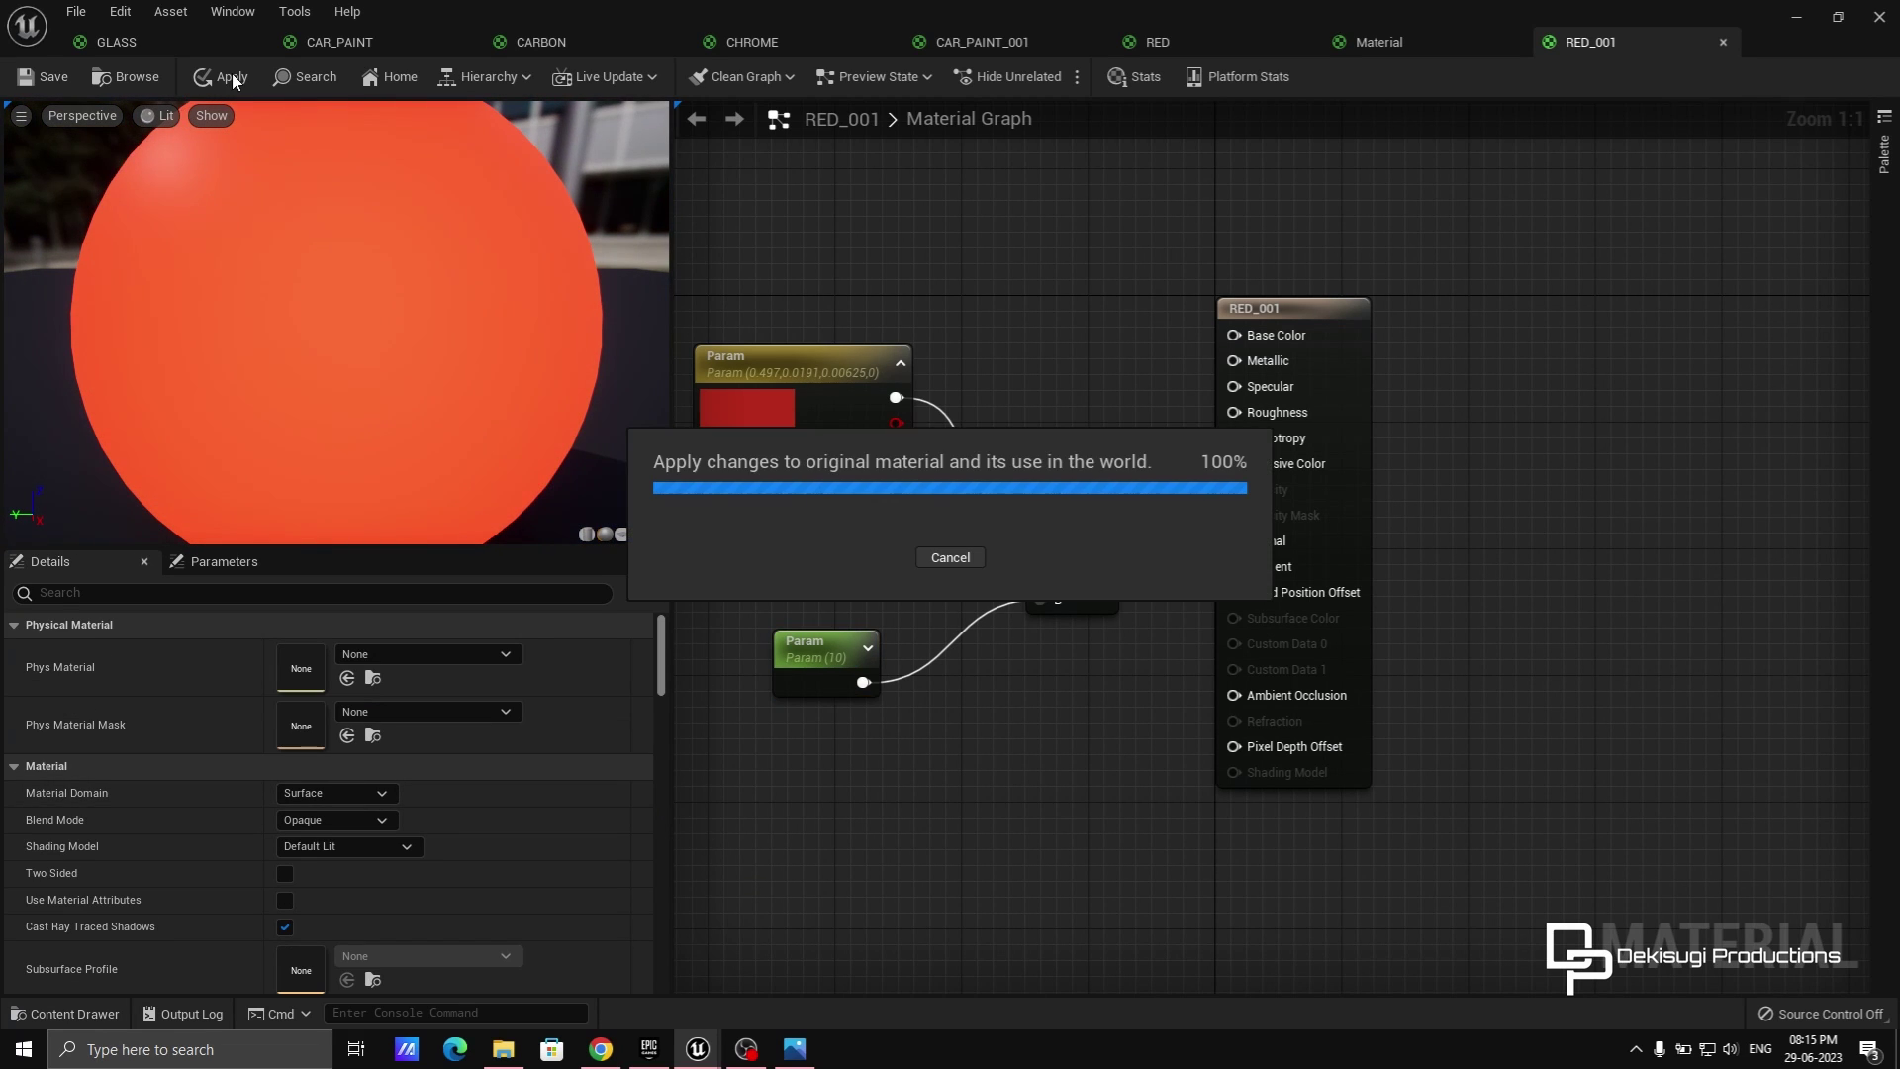
left_click(1796, 18)
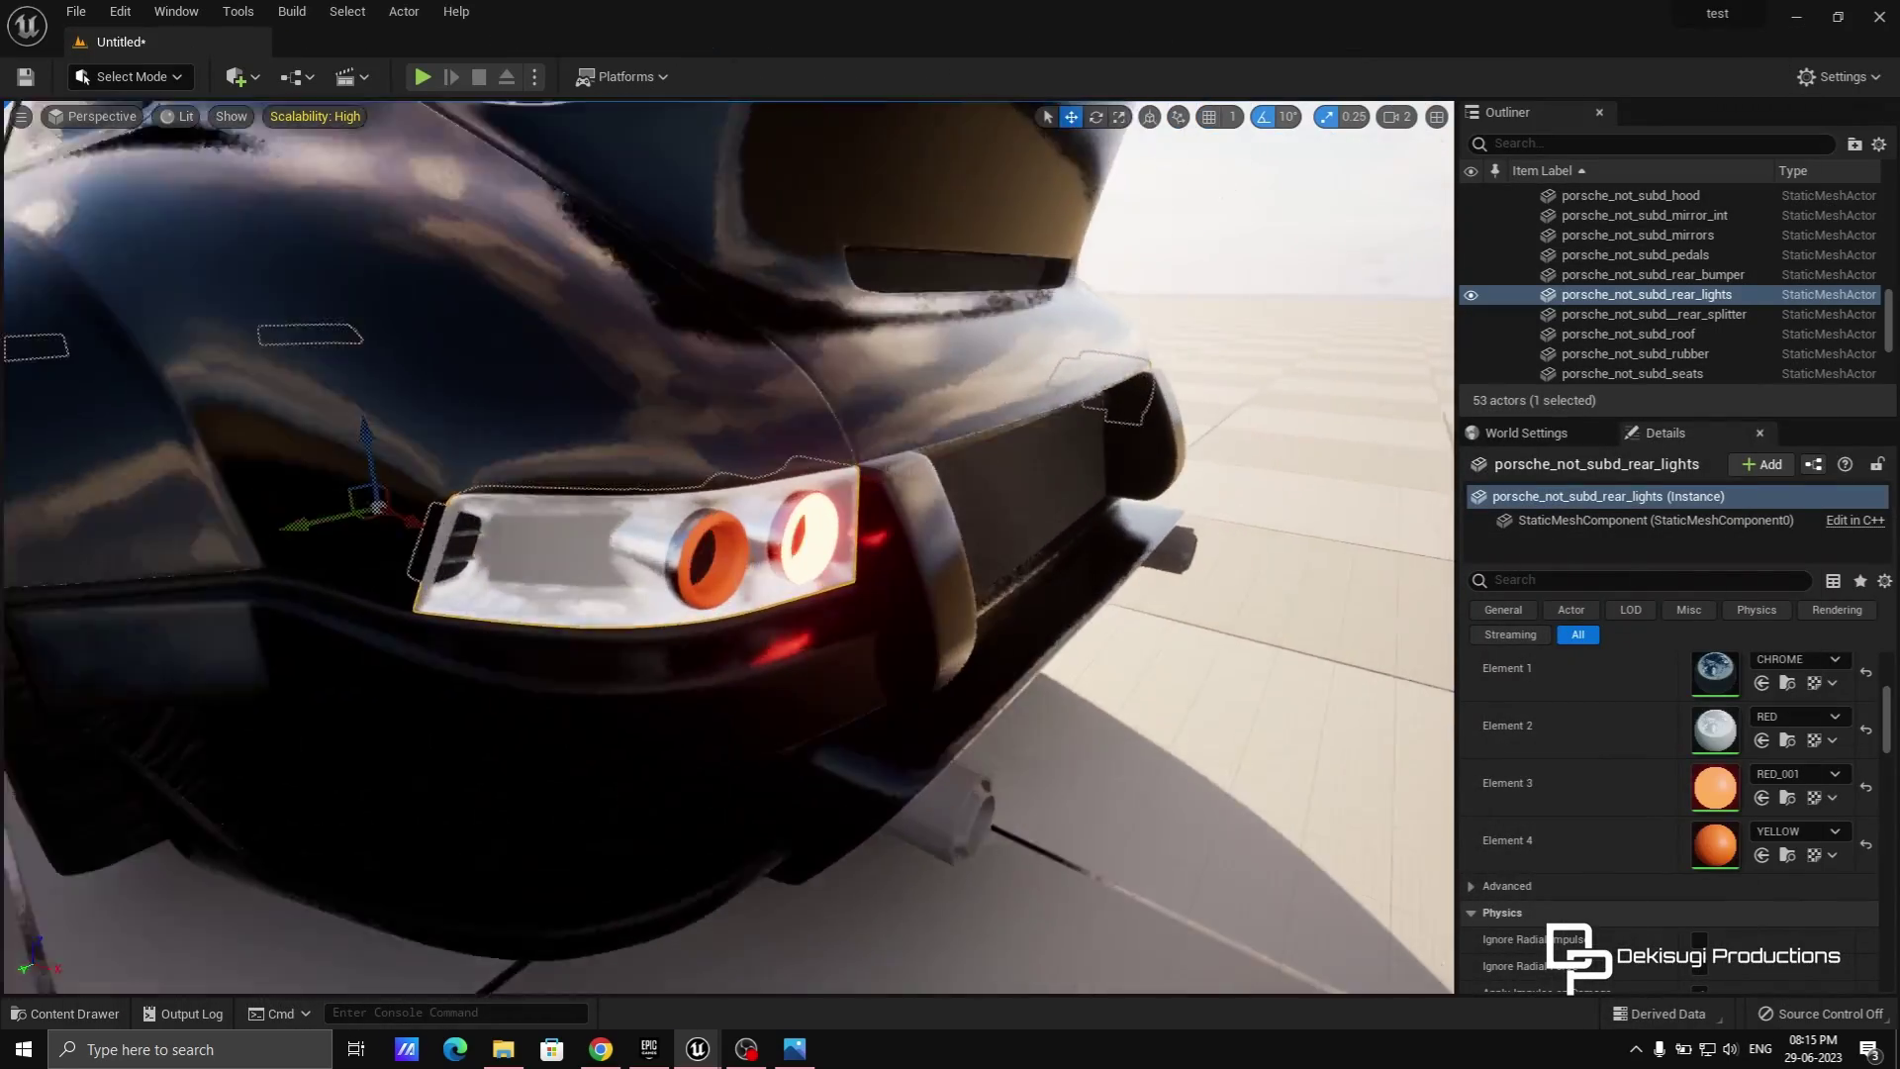
In the rear lights' YELLOW material, multiply the orange Param by RED_001's copied Param of 10 into Emissive Color and save.
right_click_drag(728, 547, 906, 541)
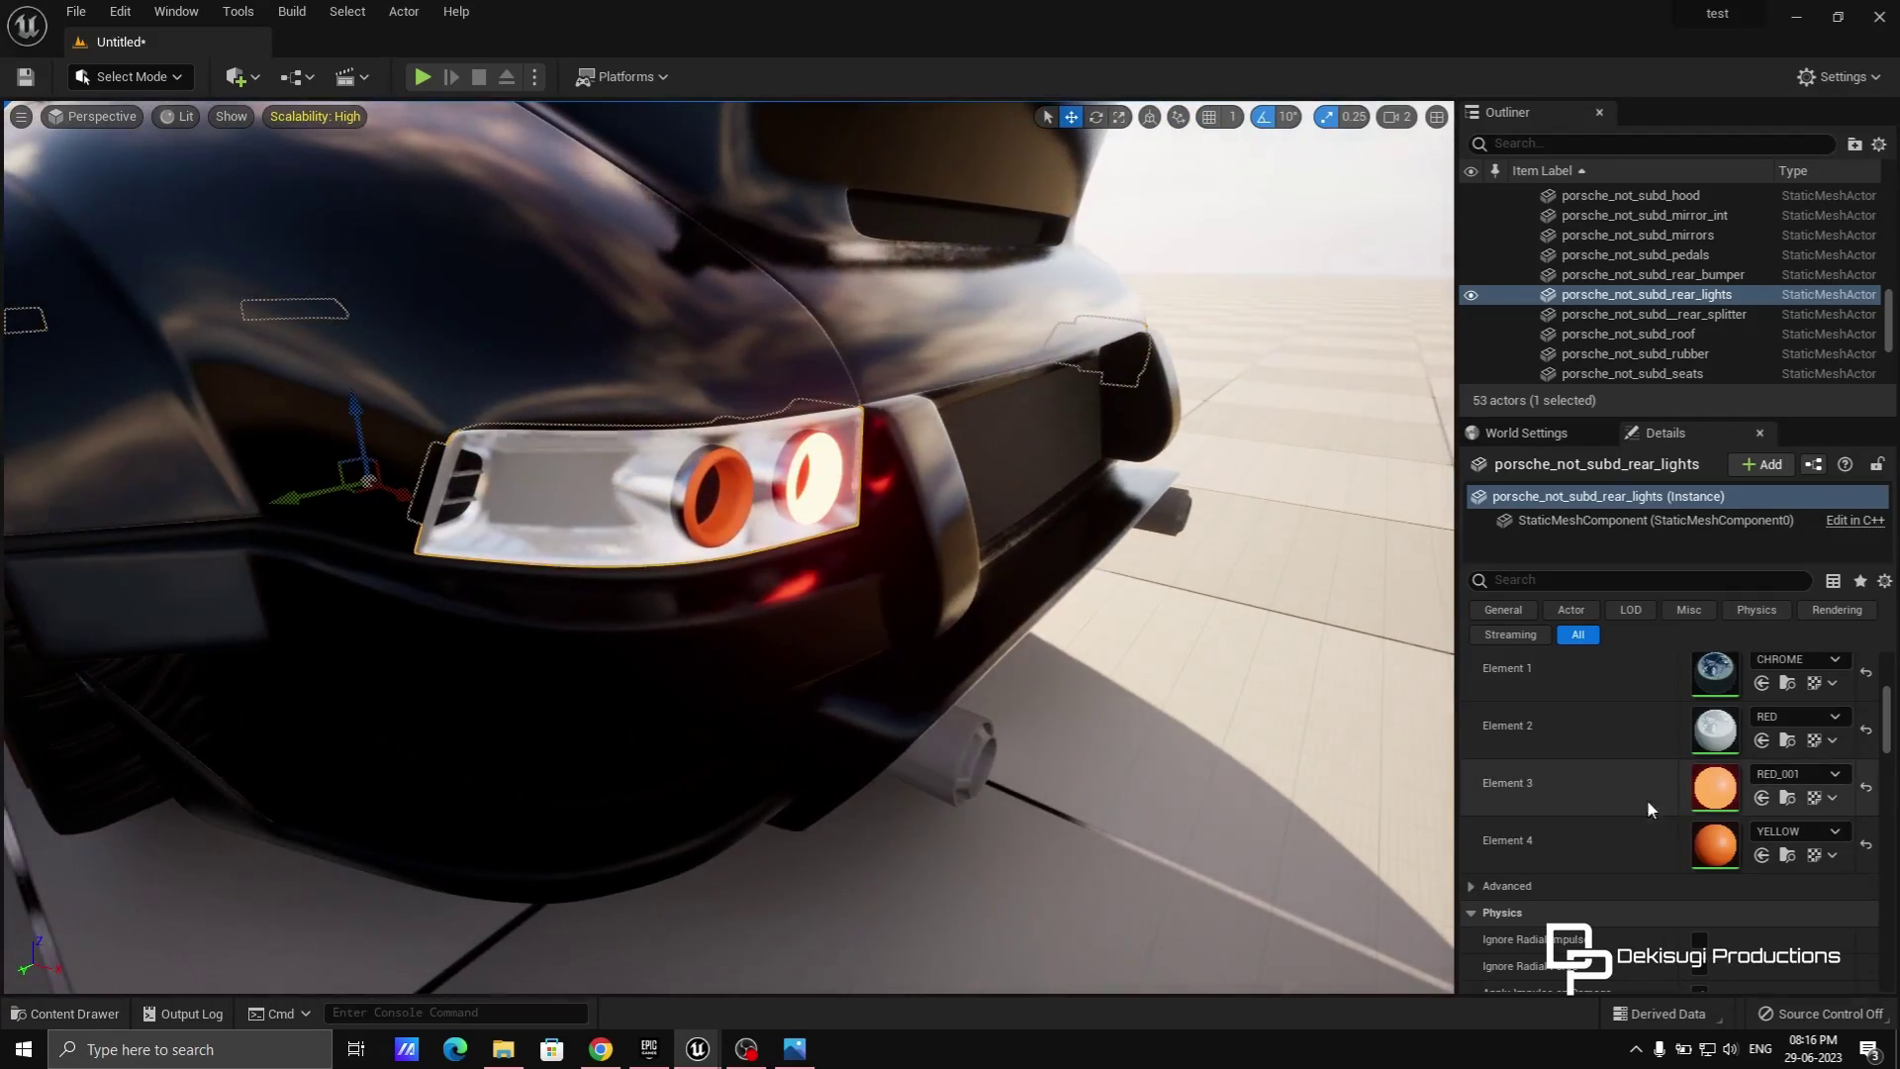
left_click(1786, 855)
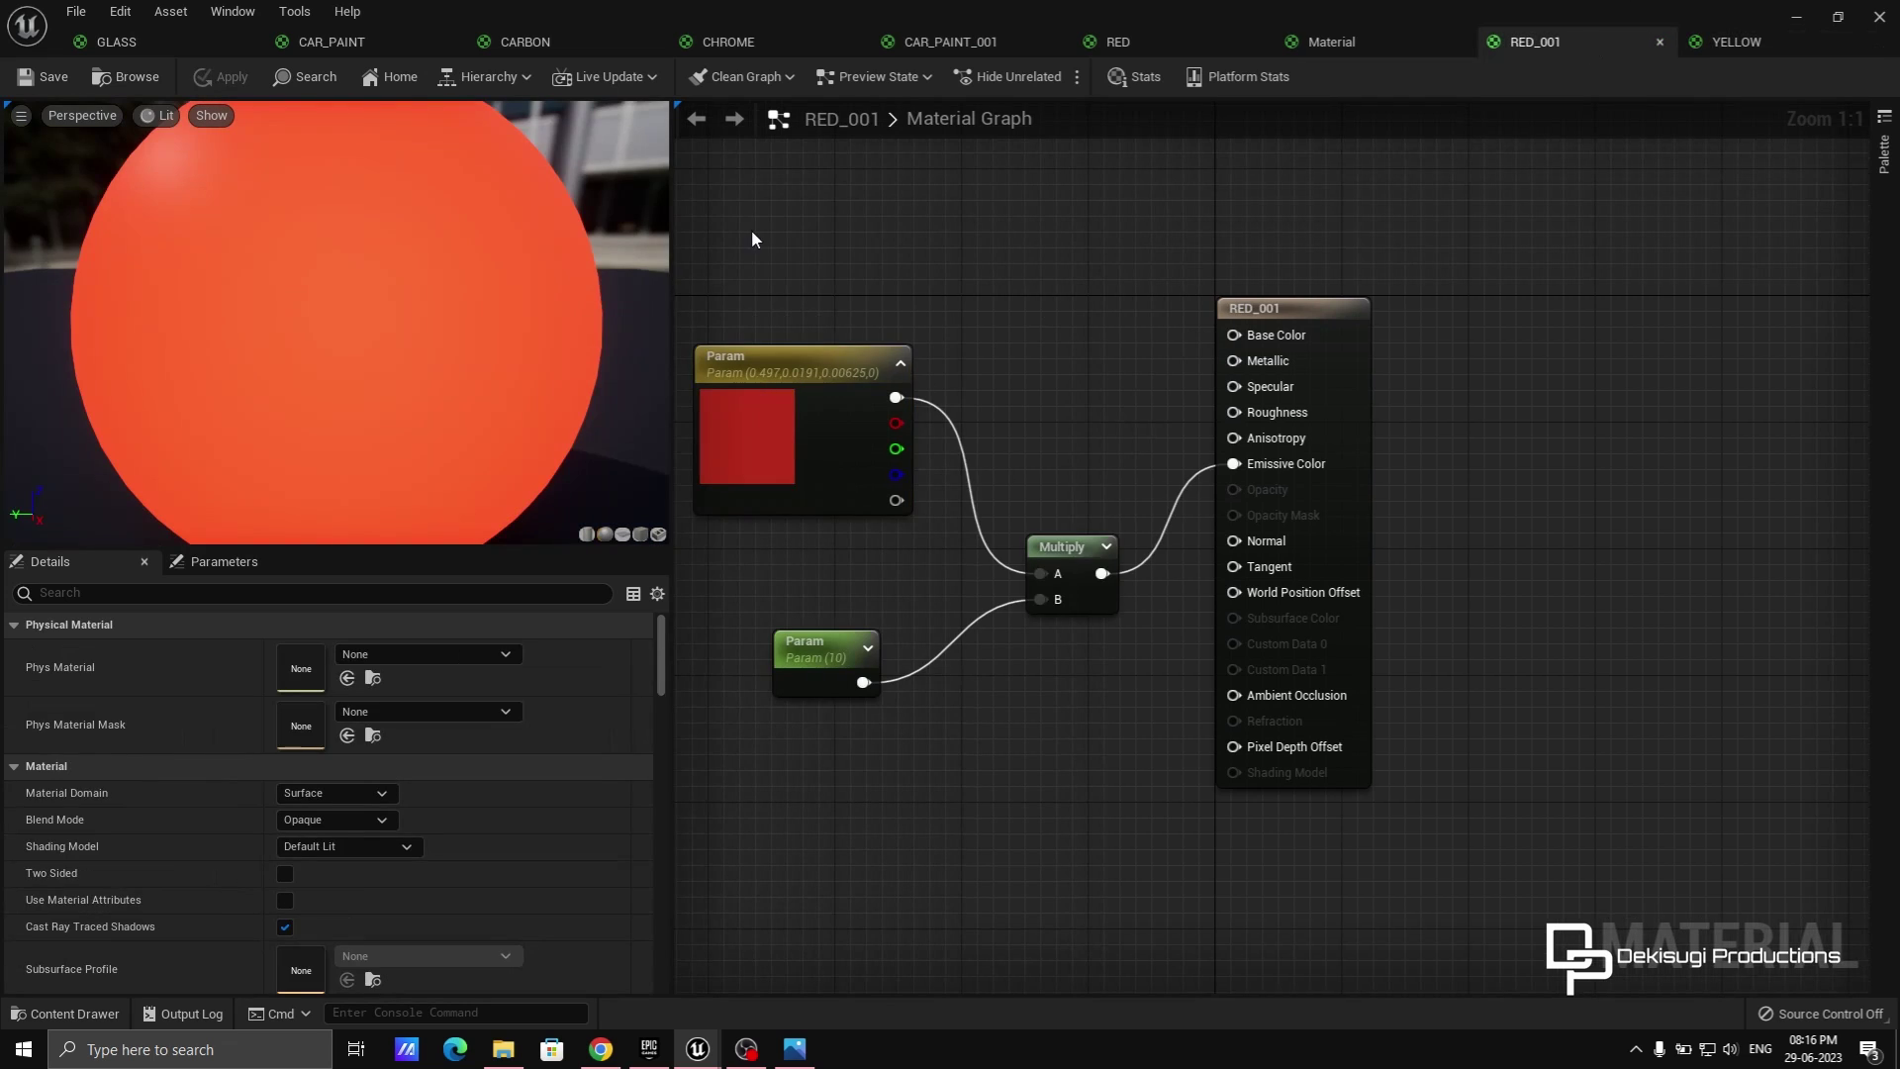
left_click(1071, 550)
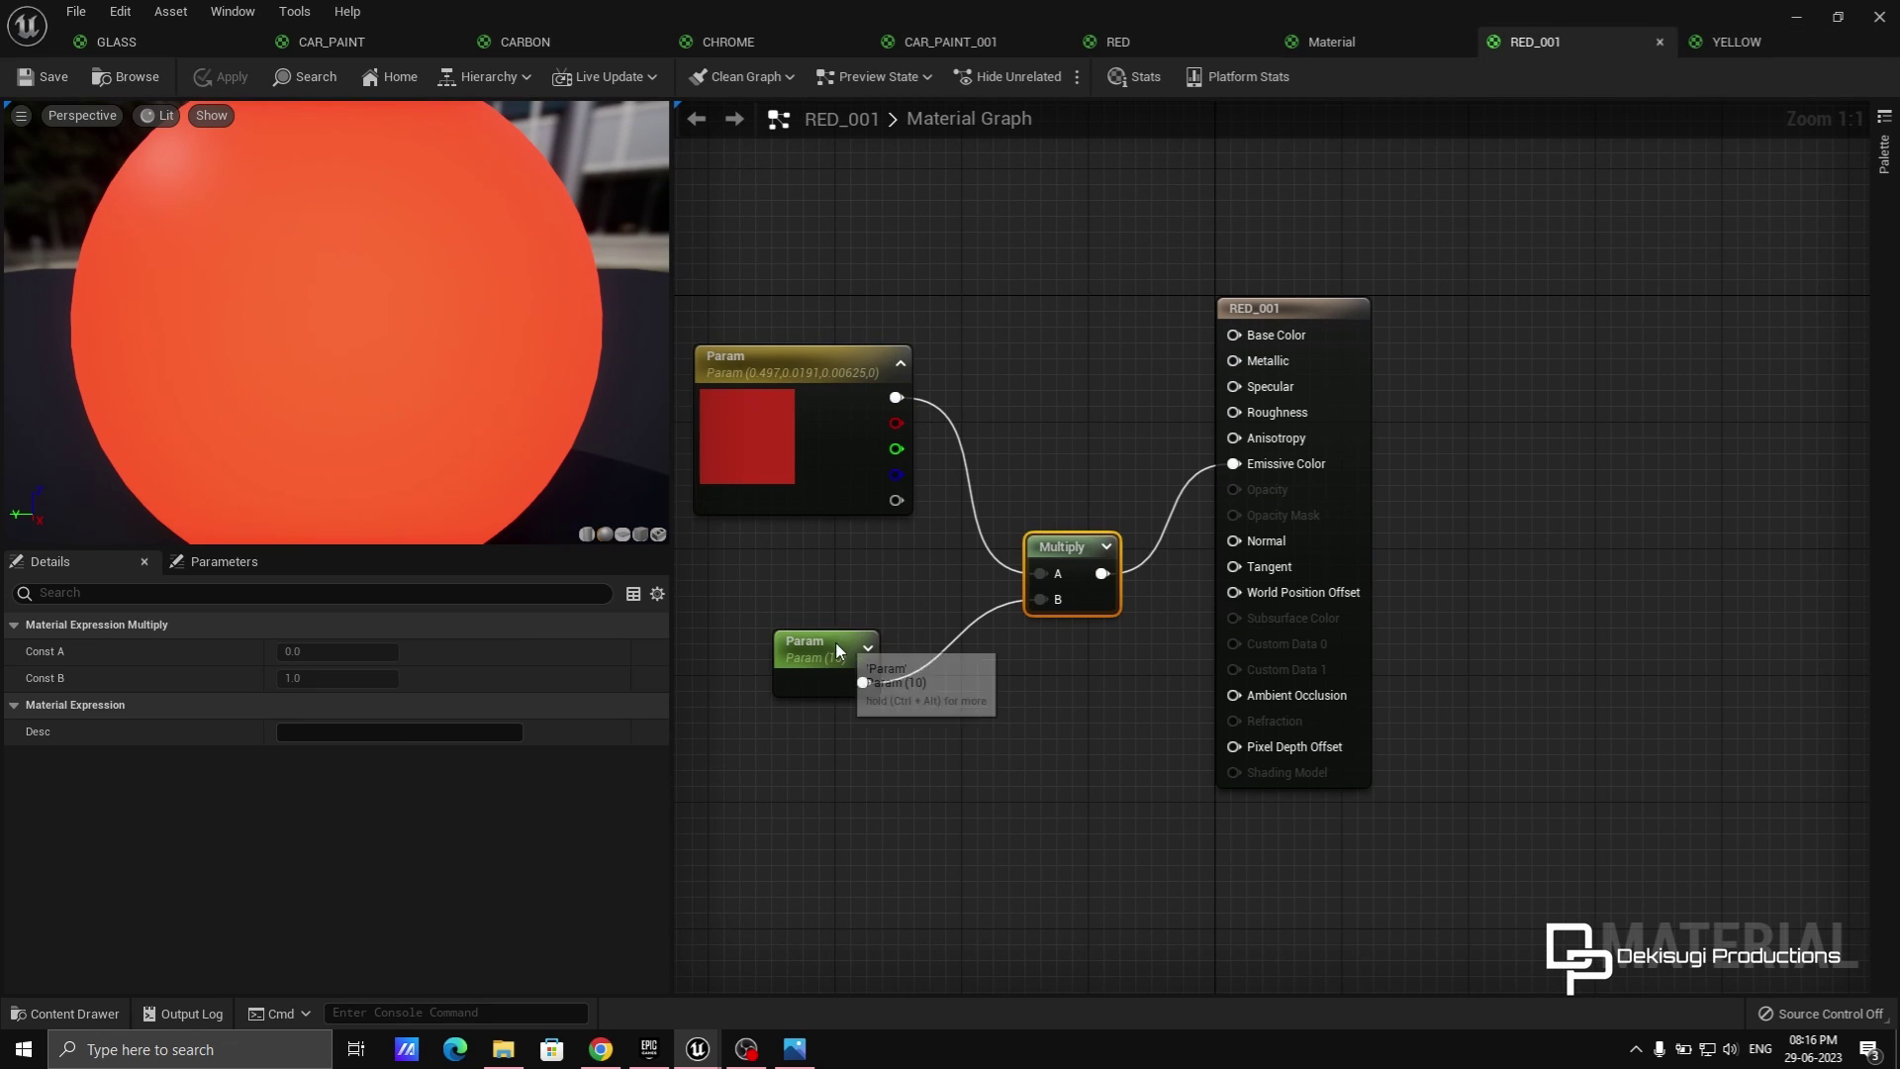
left_click(1734, 41)
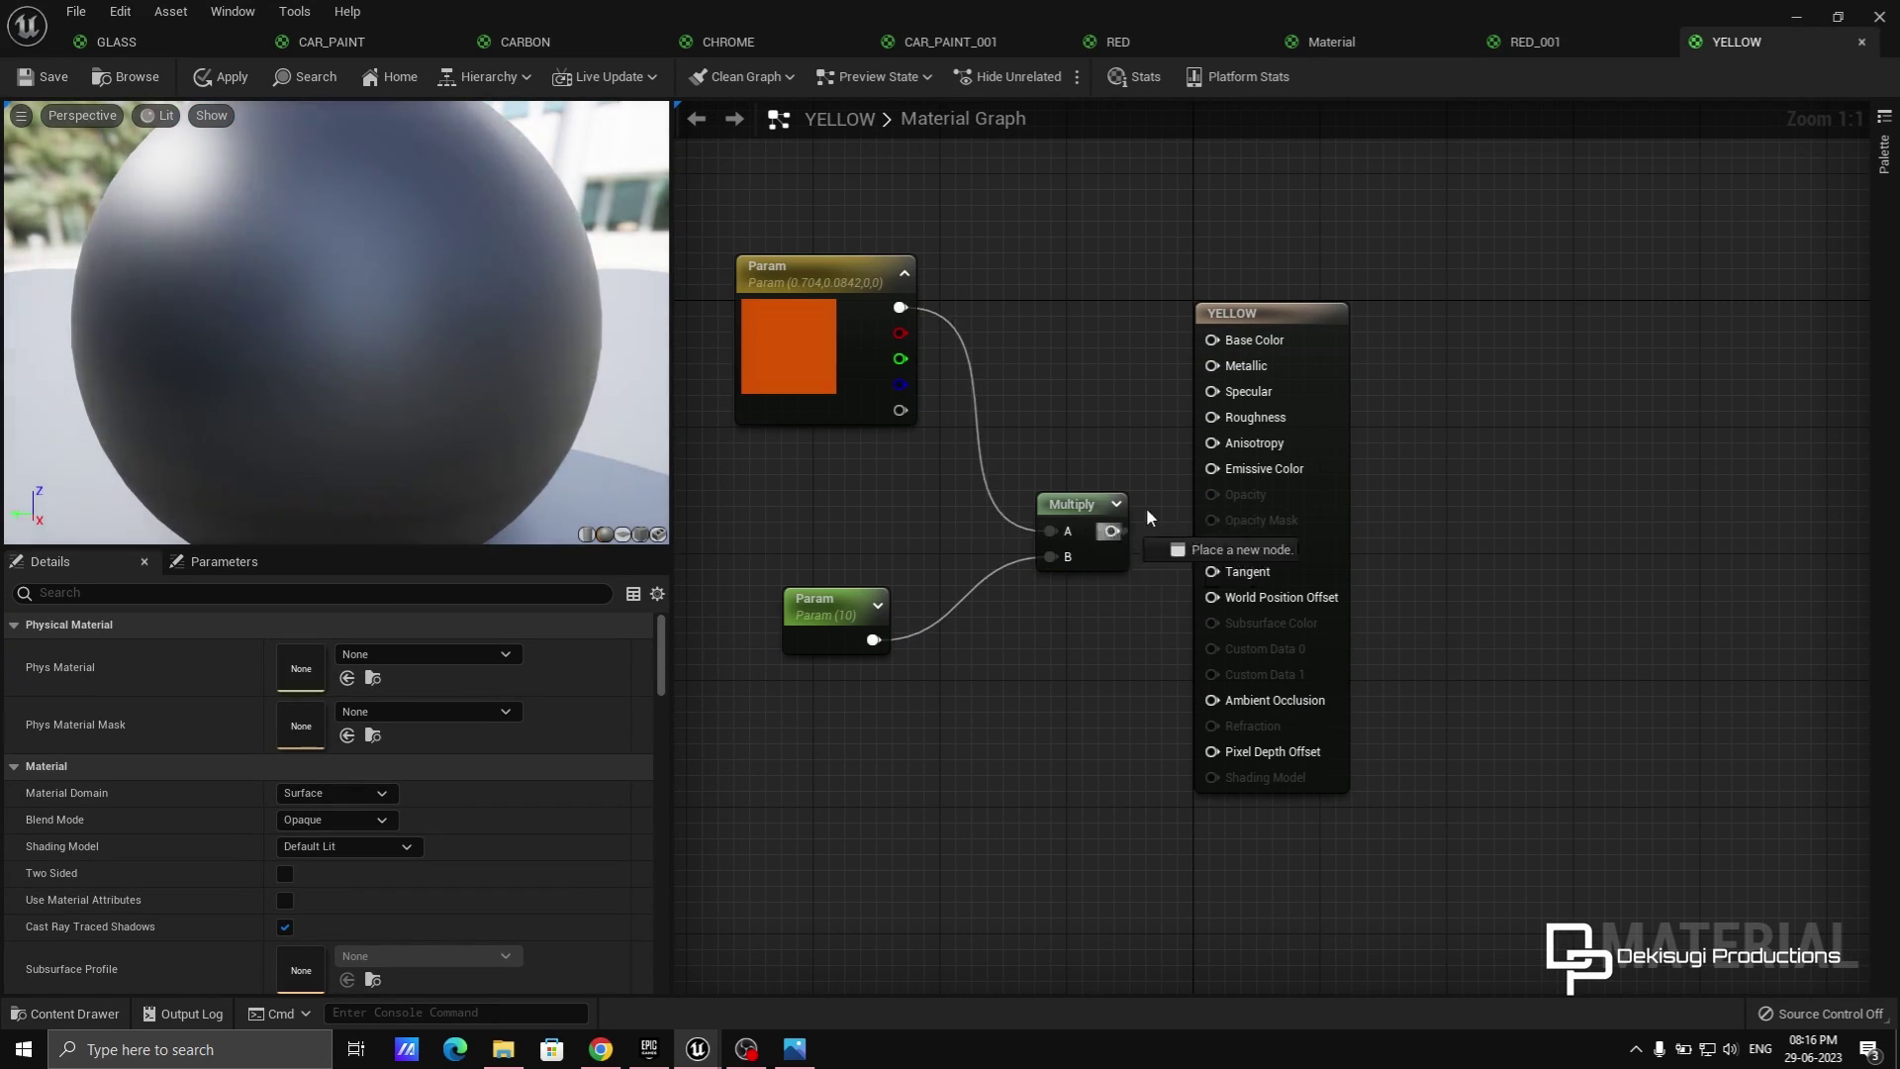
key("ctrl+s")
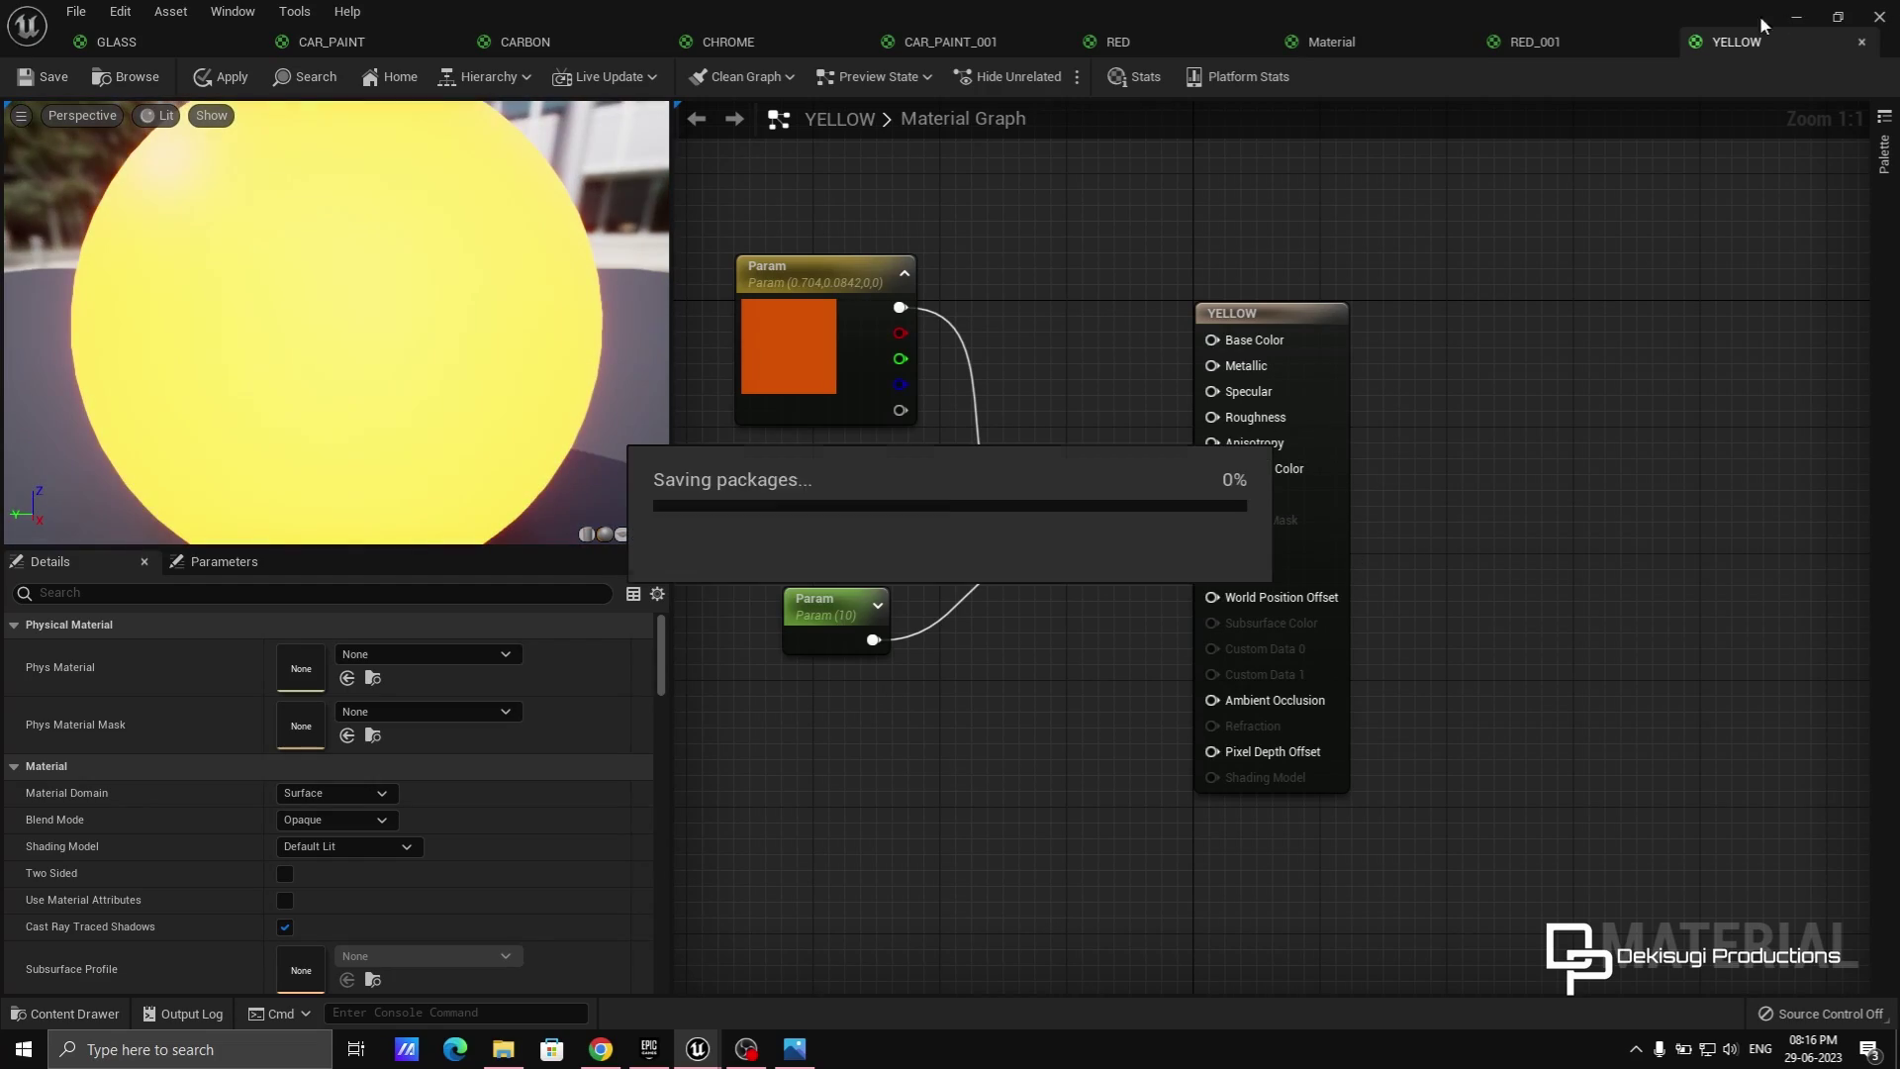
left_click(1796, 17)
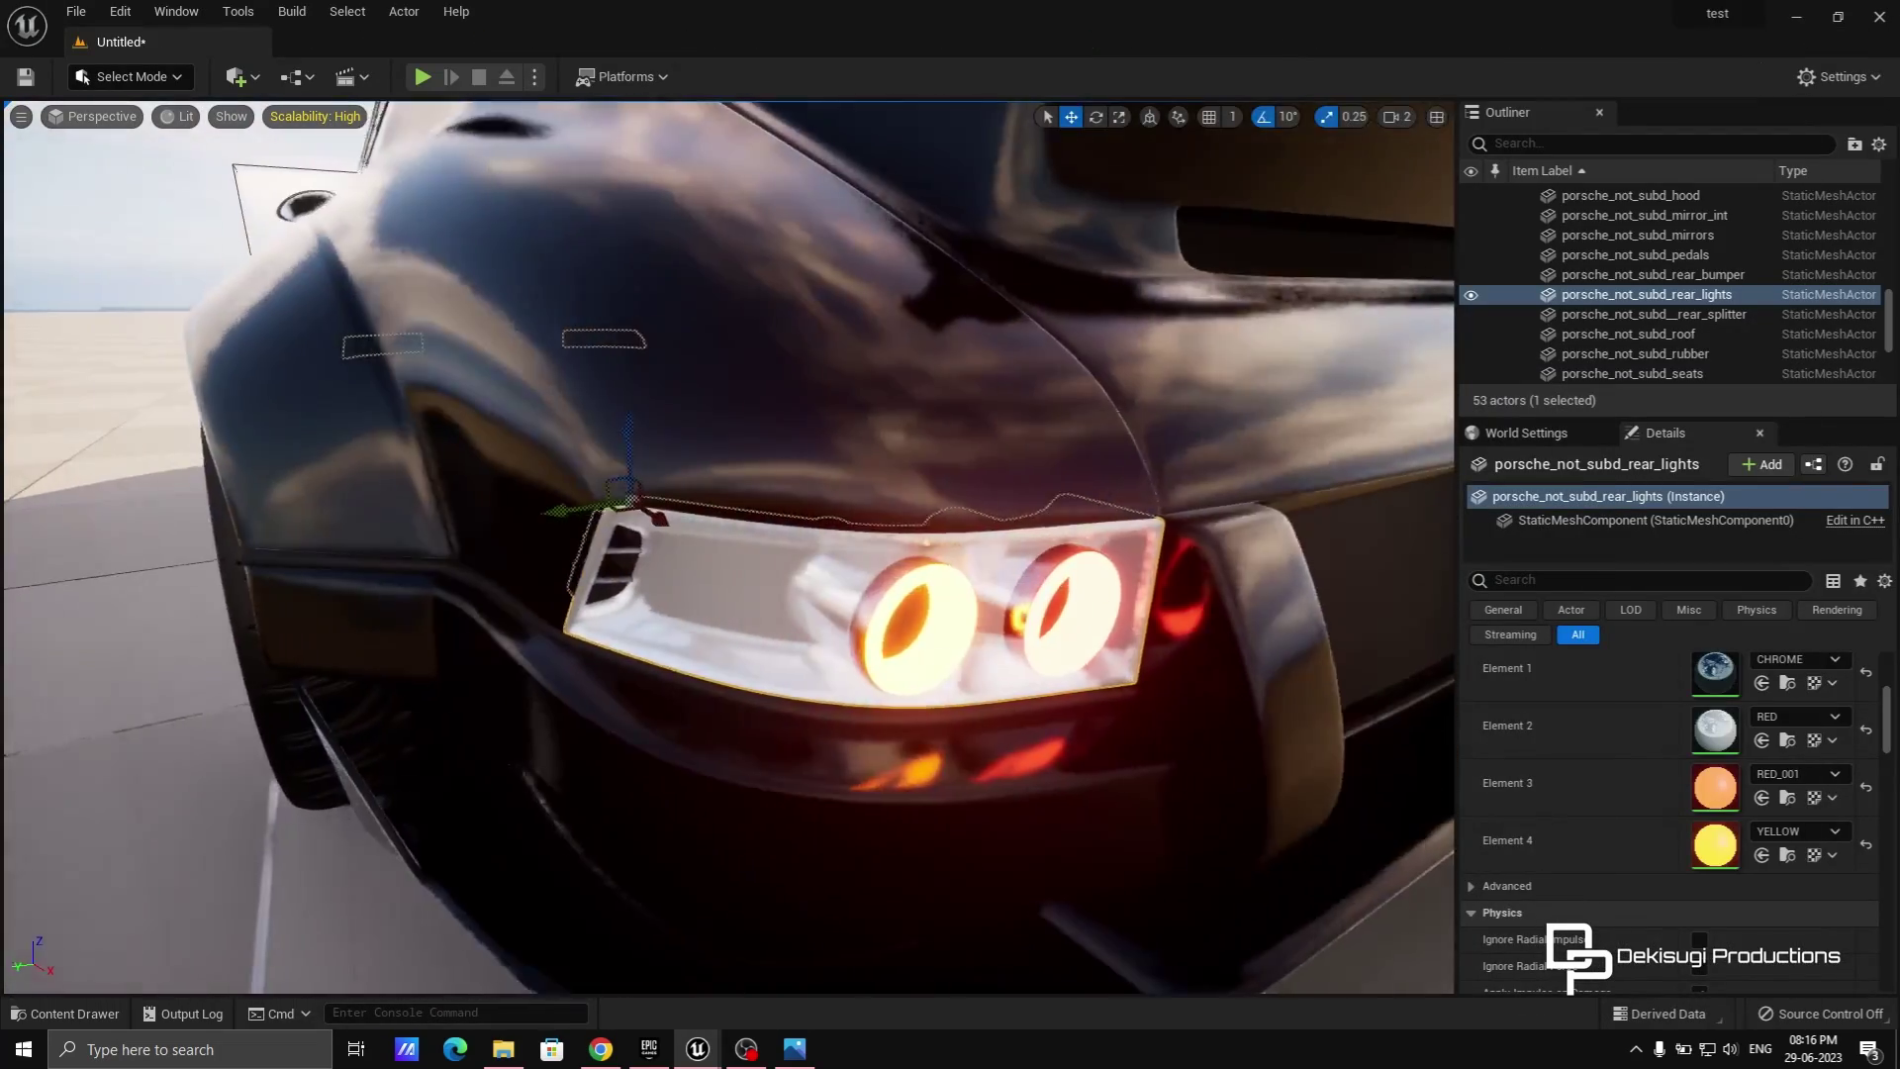
Save the level as NewMap in the Car folder.
right_click_drag(922, 747, 922, 708)
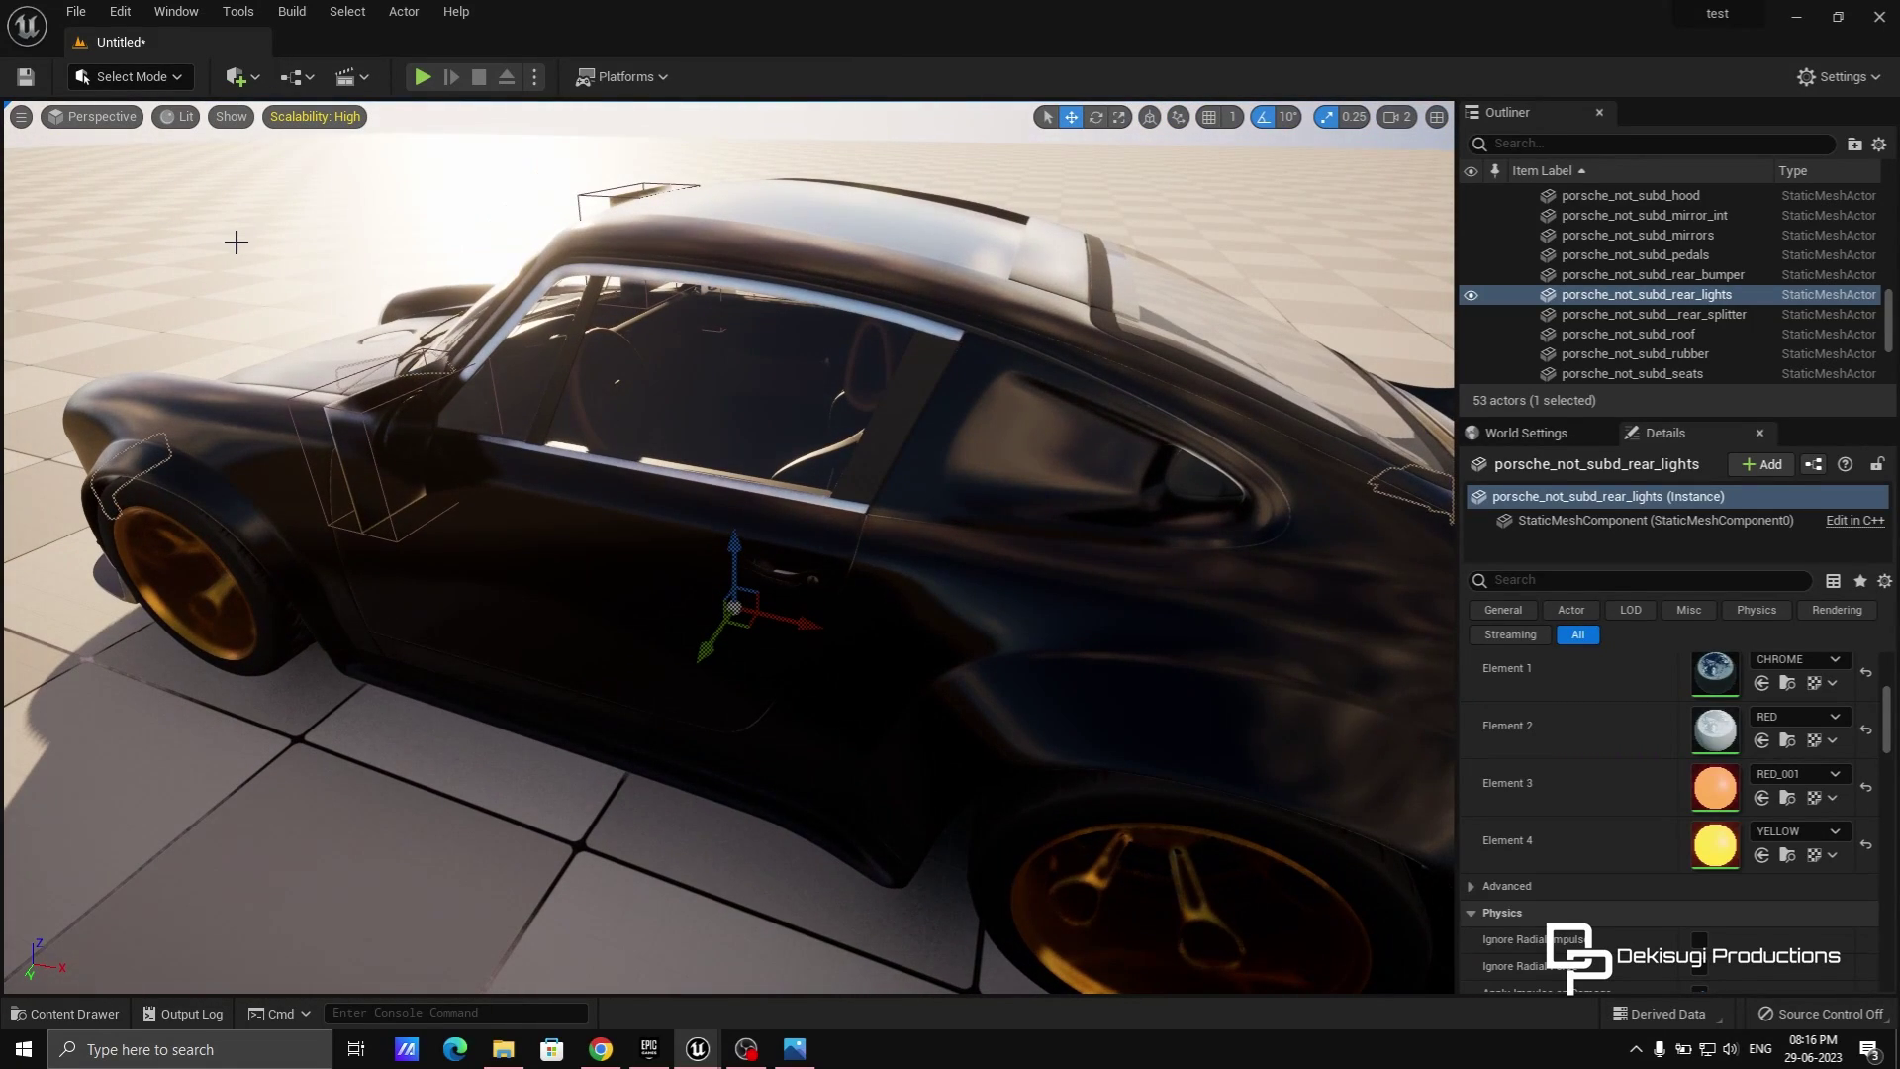
left_click(20, 86)
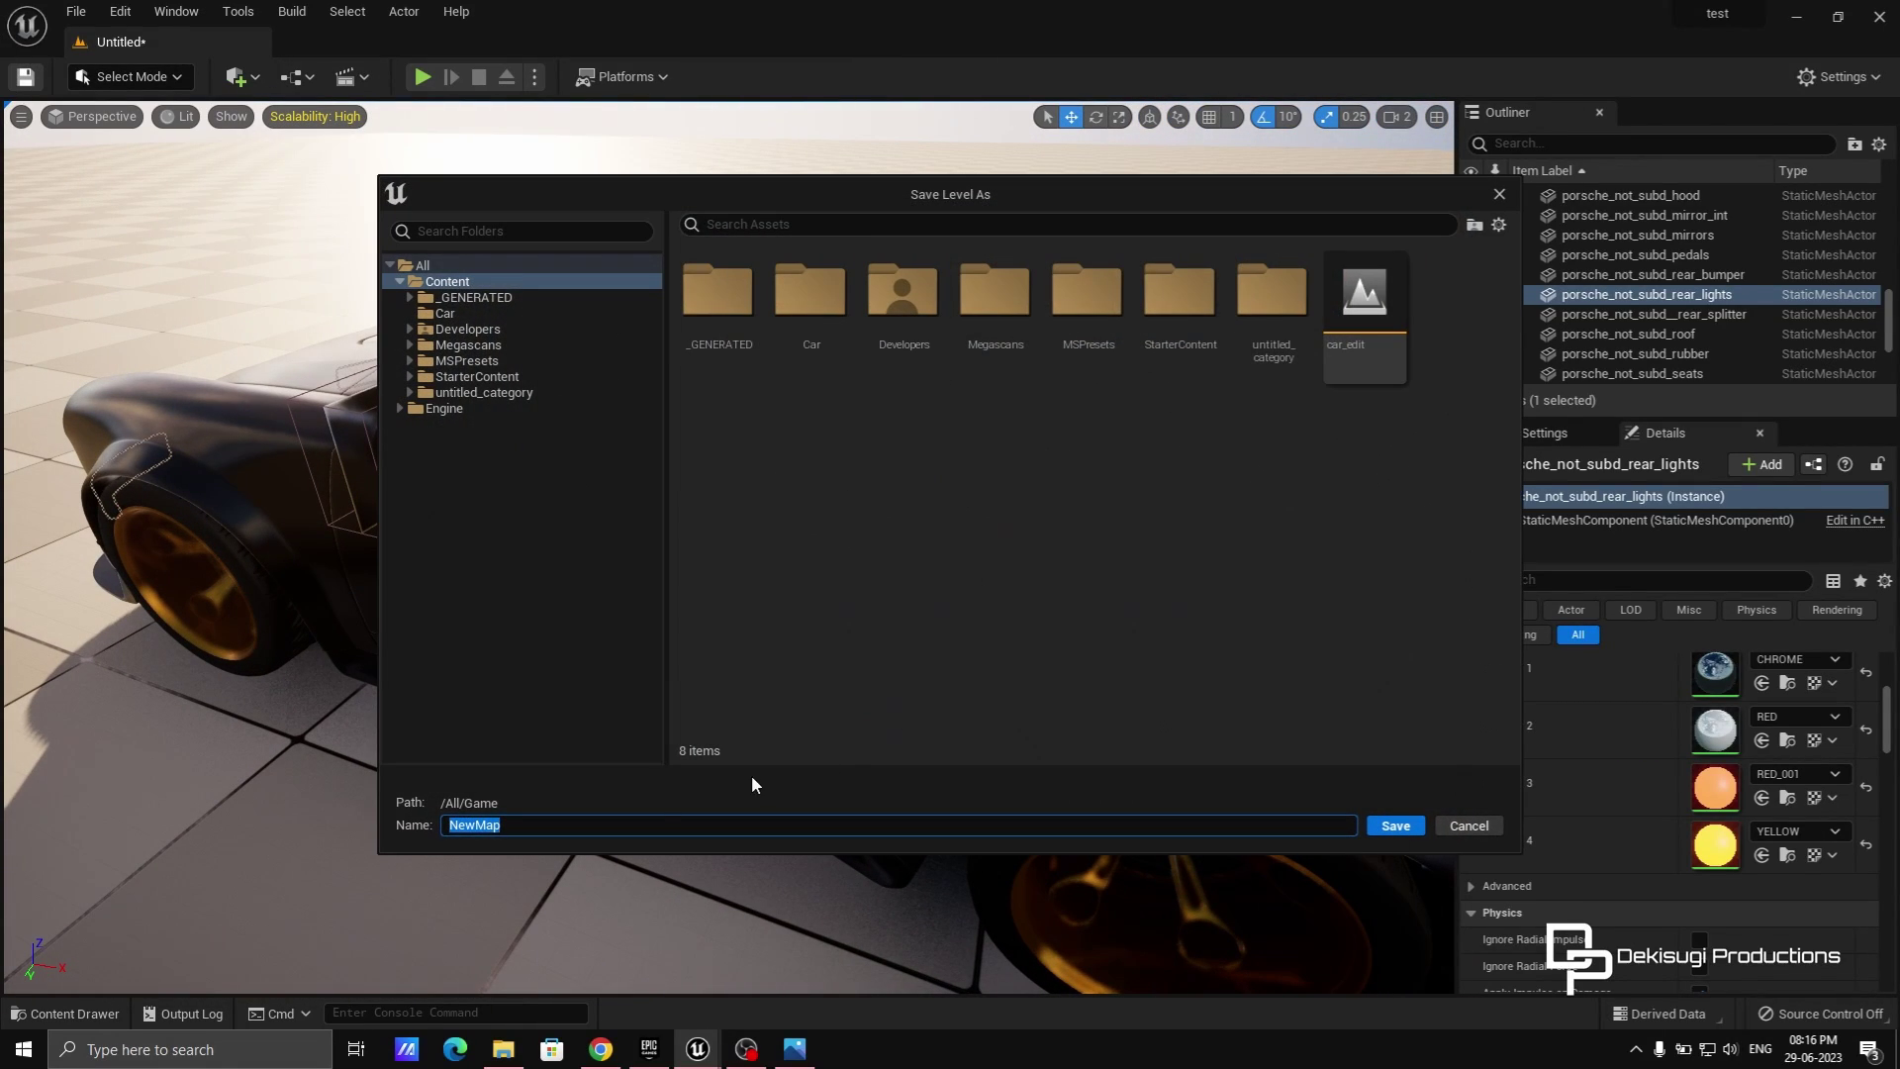
double_click(781, 309)
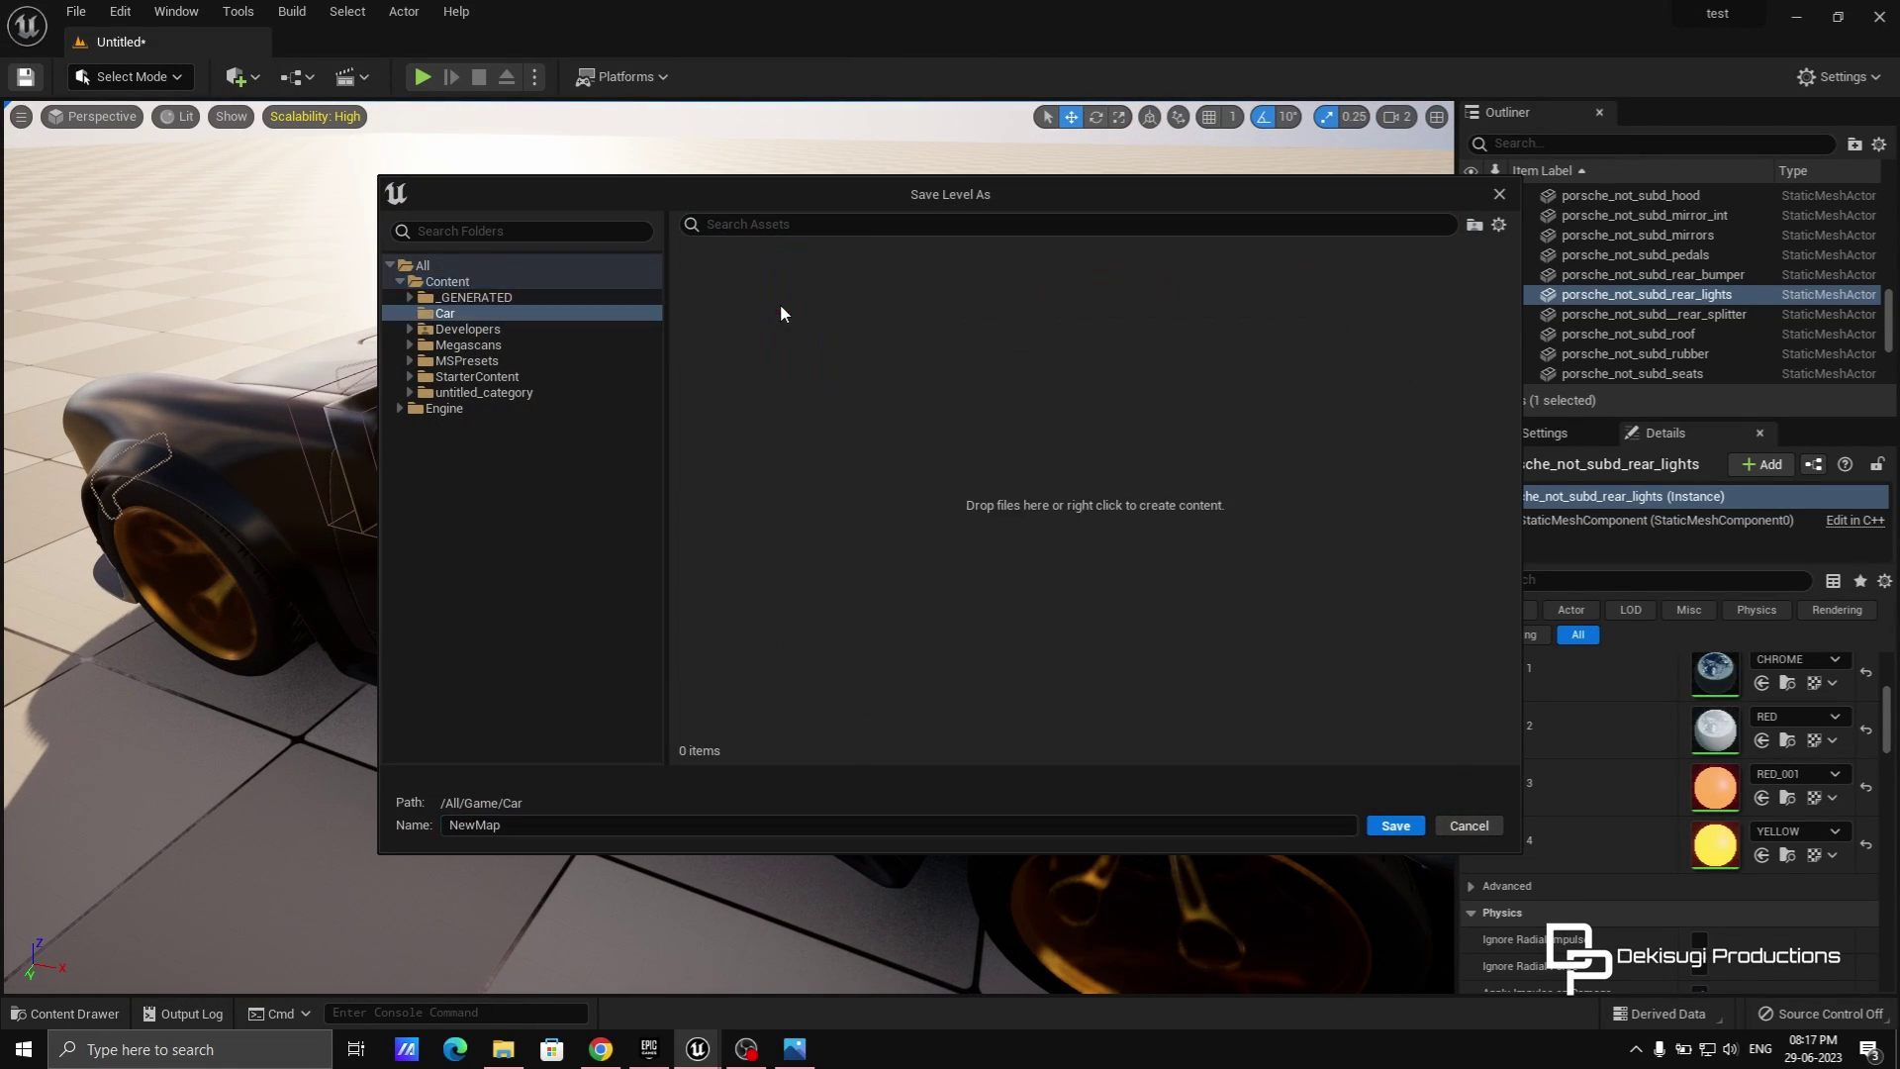
left_click(1393, 827)
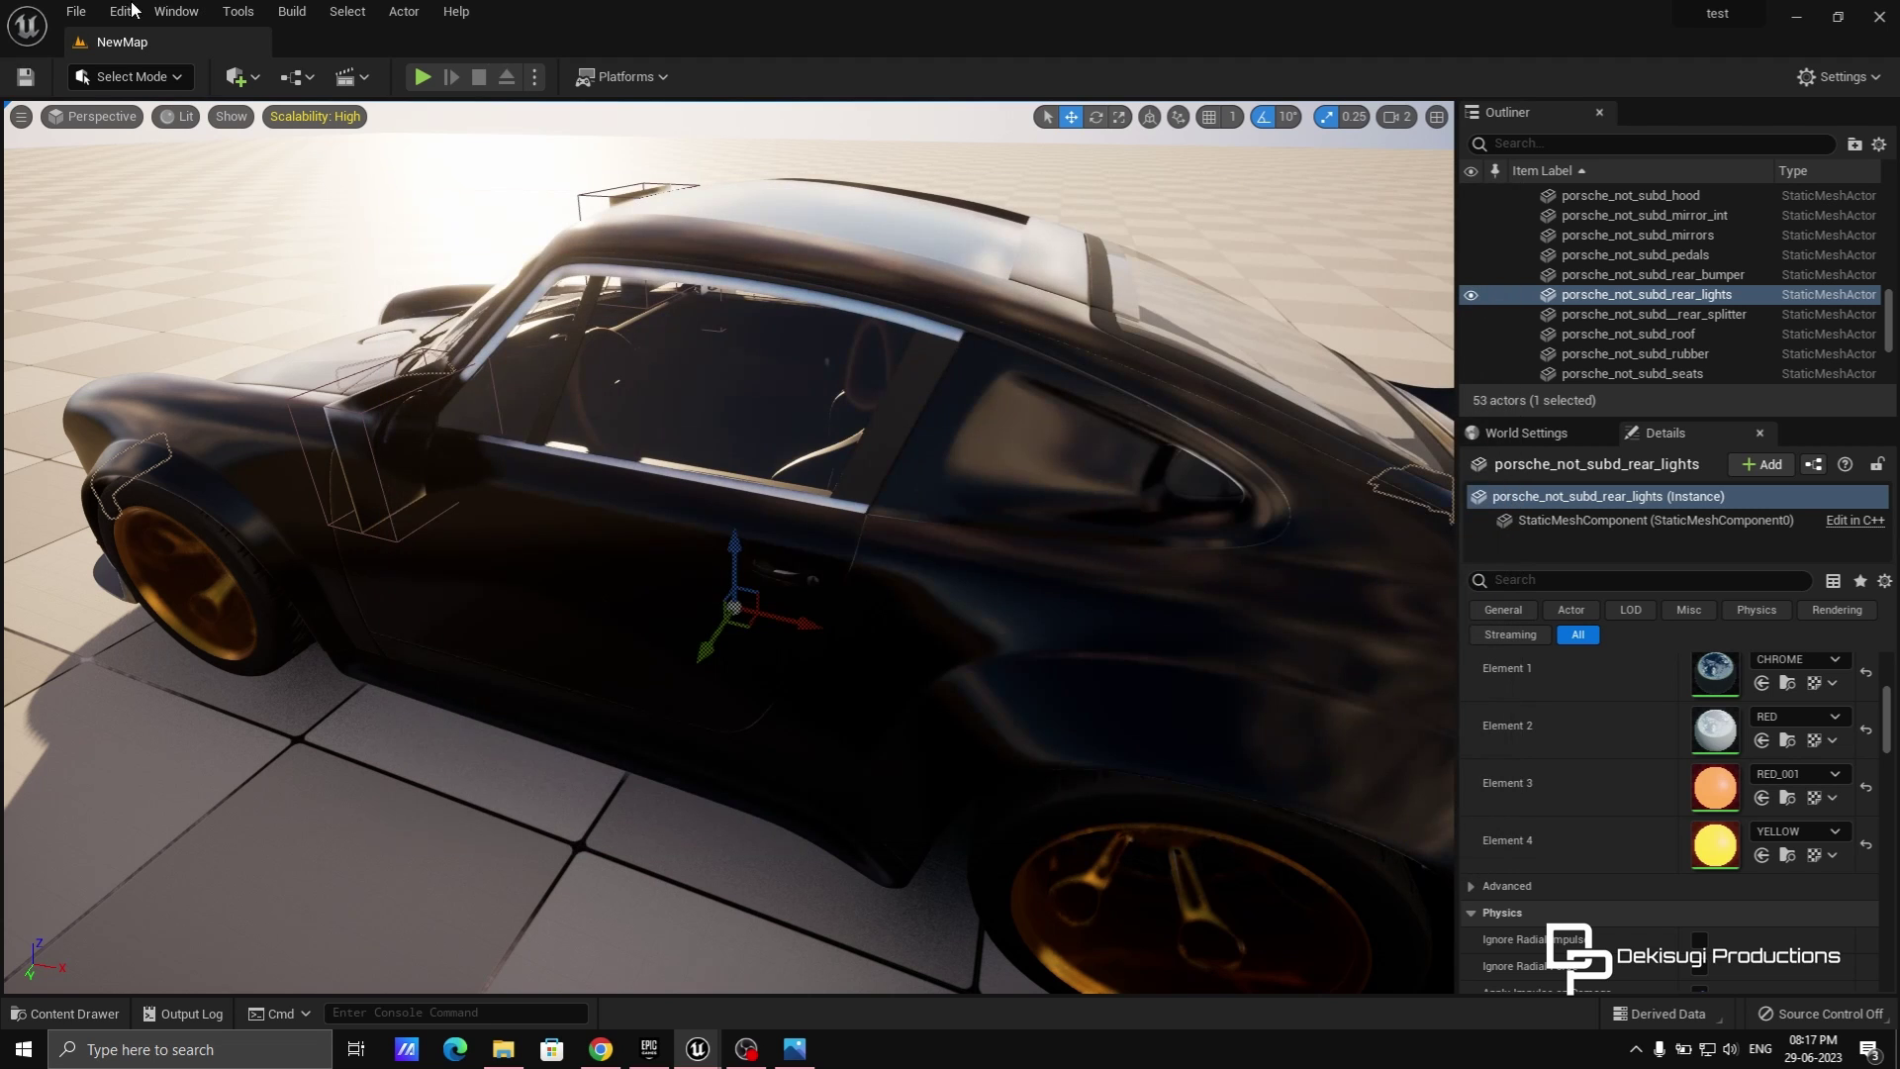
Check the global clip plane support for planar reflections in the project's Rendering settings.
left_click(120, 11)
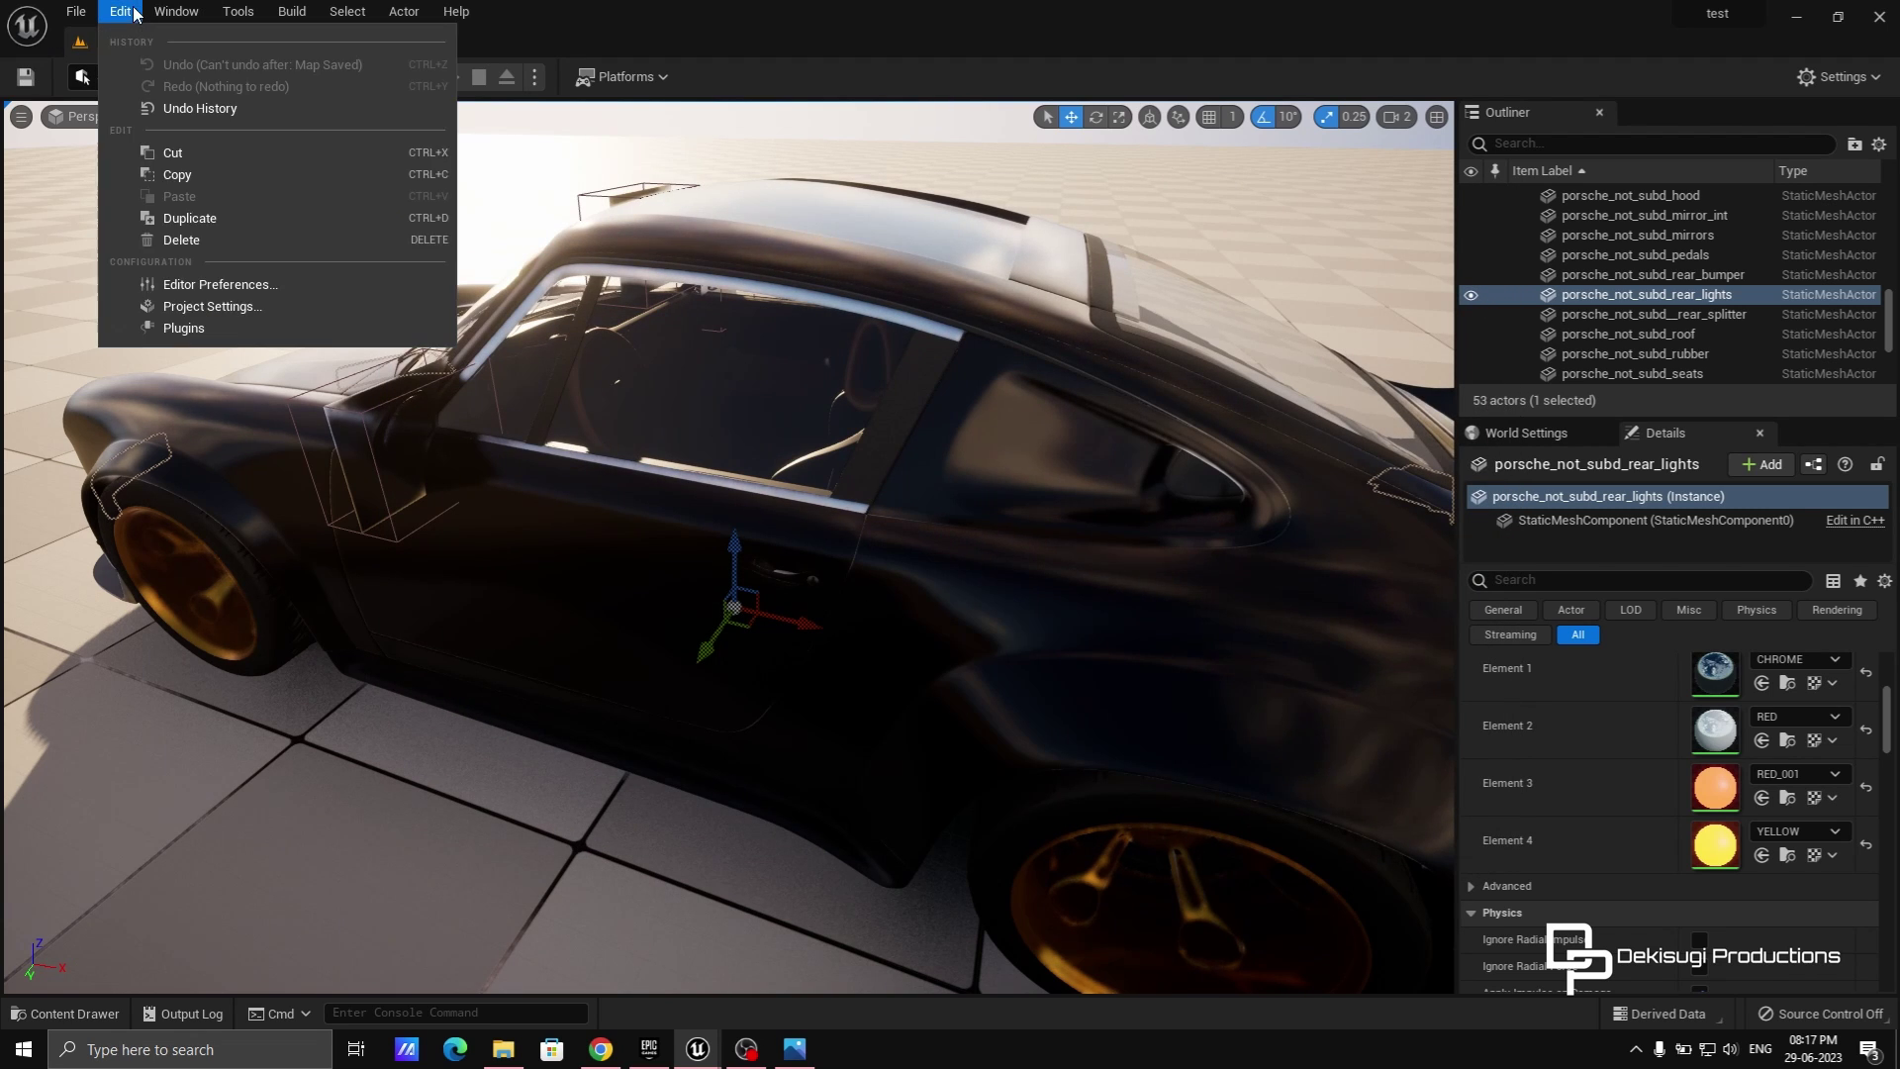
left_click(188, 306)
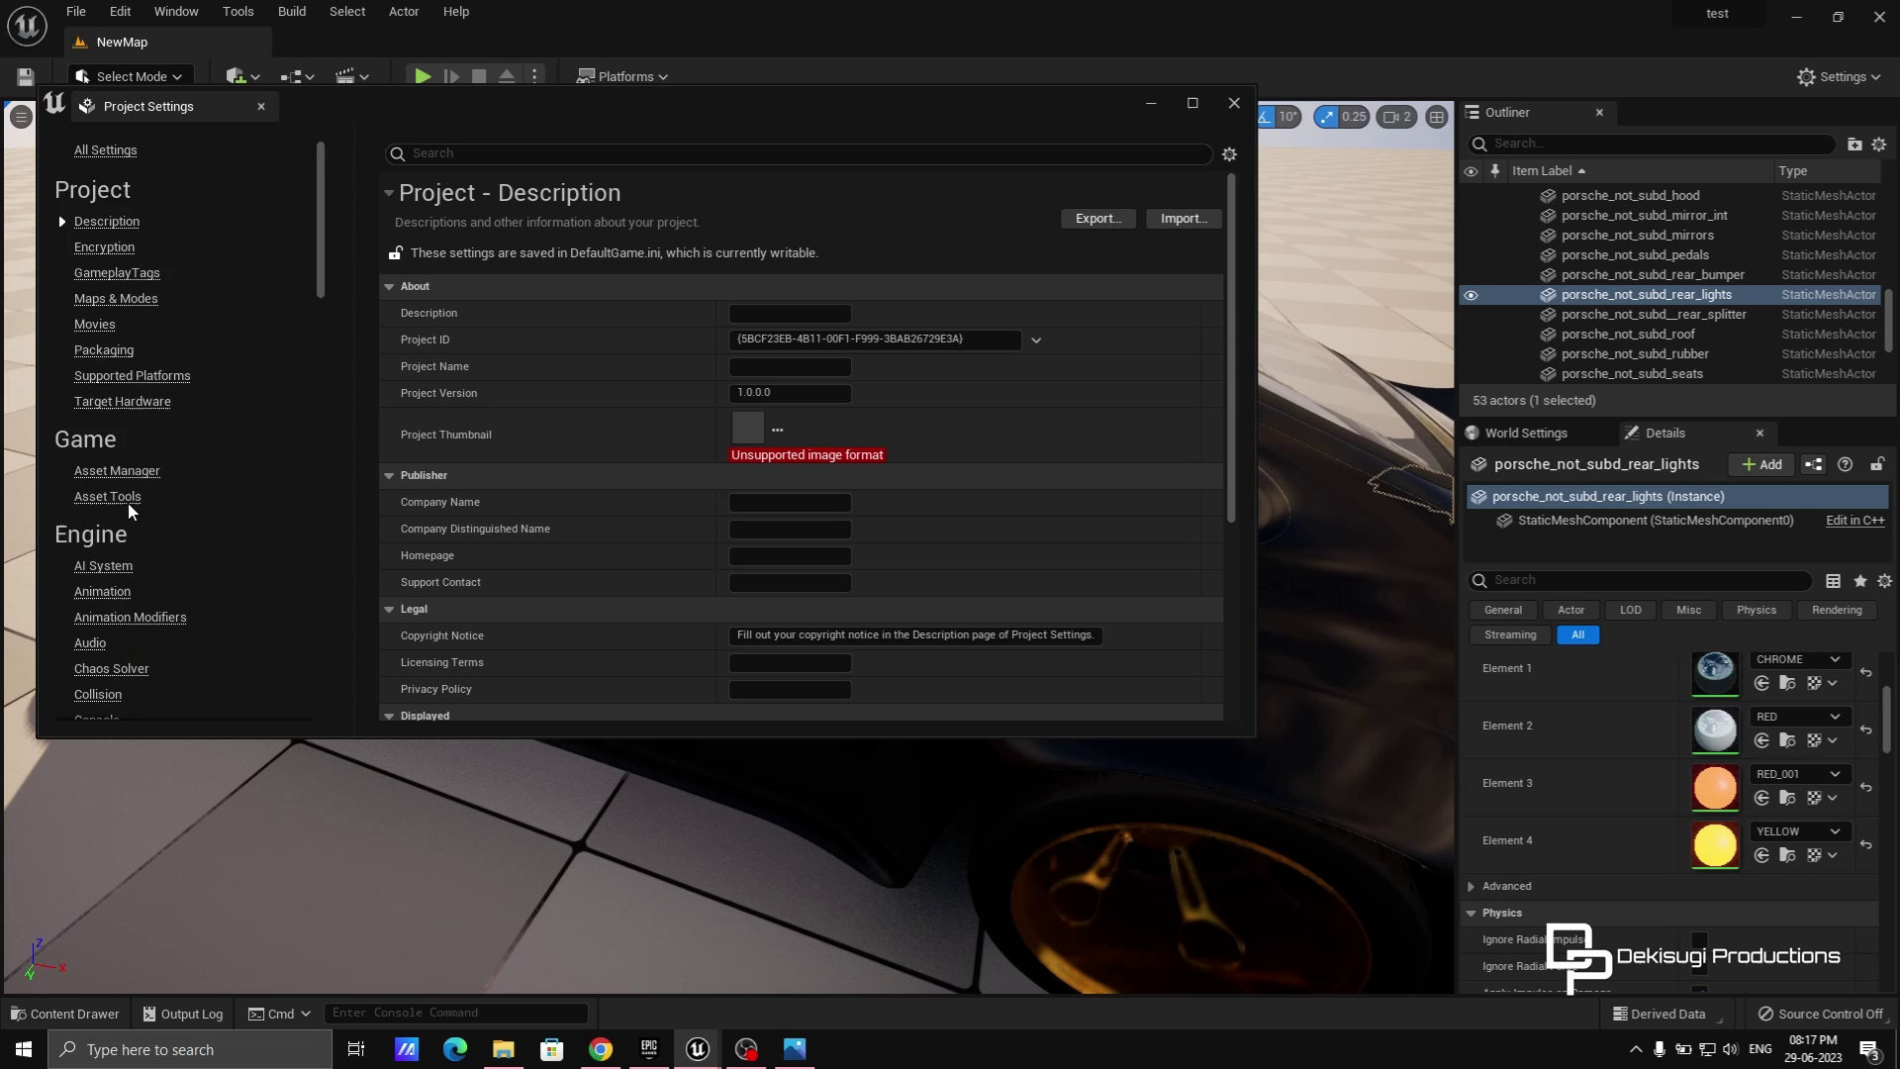
scroll(128, 503, "down", 10)
left_click(102, 579)
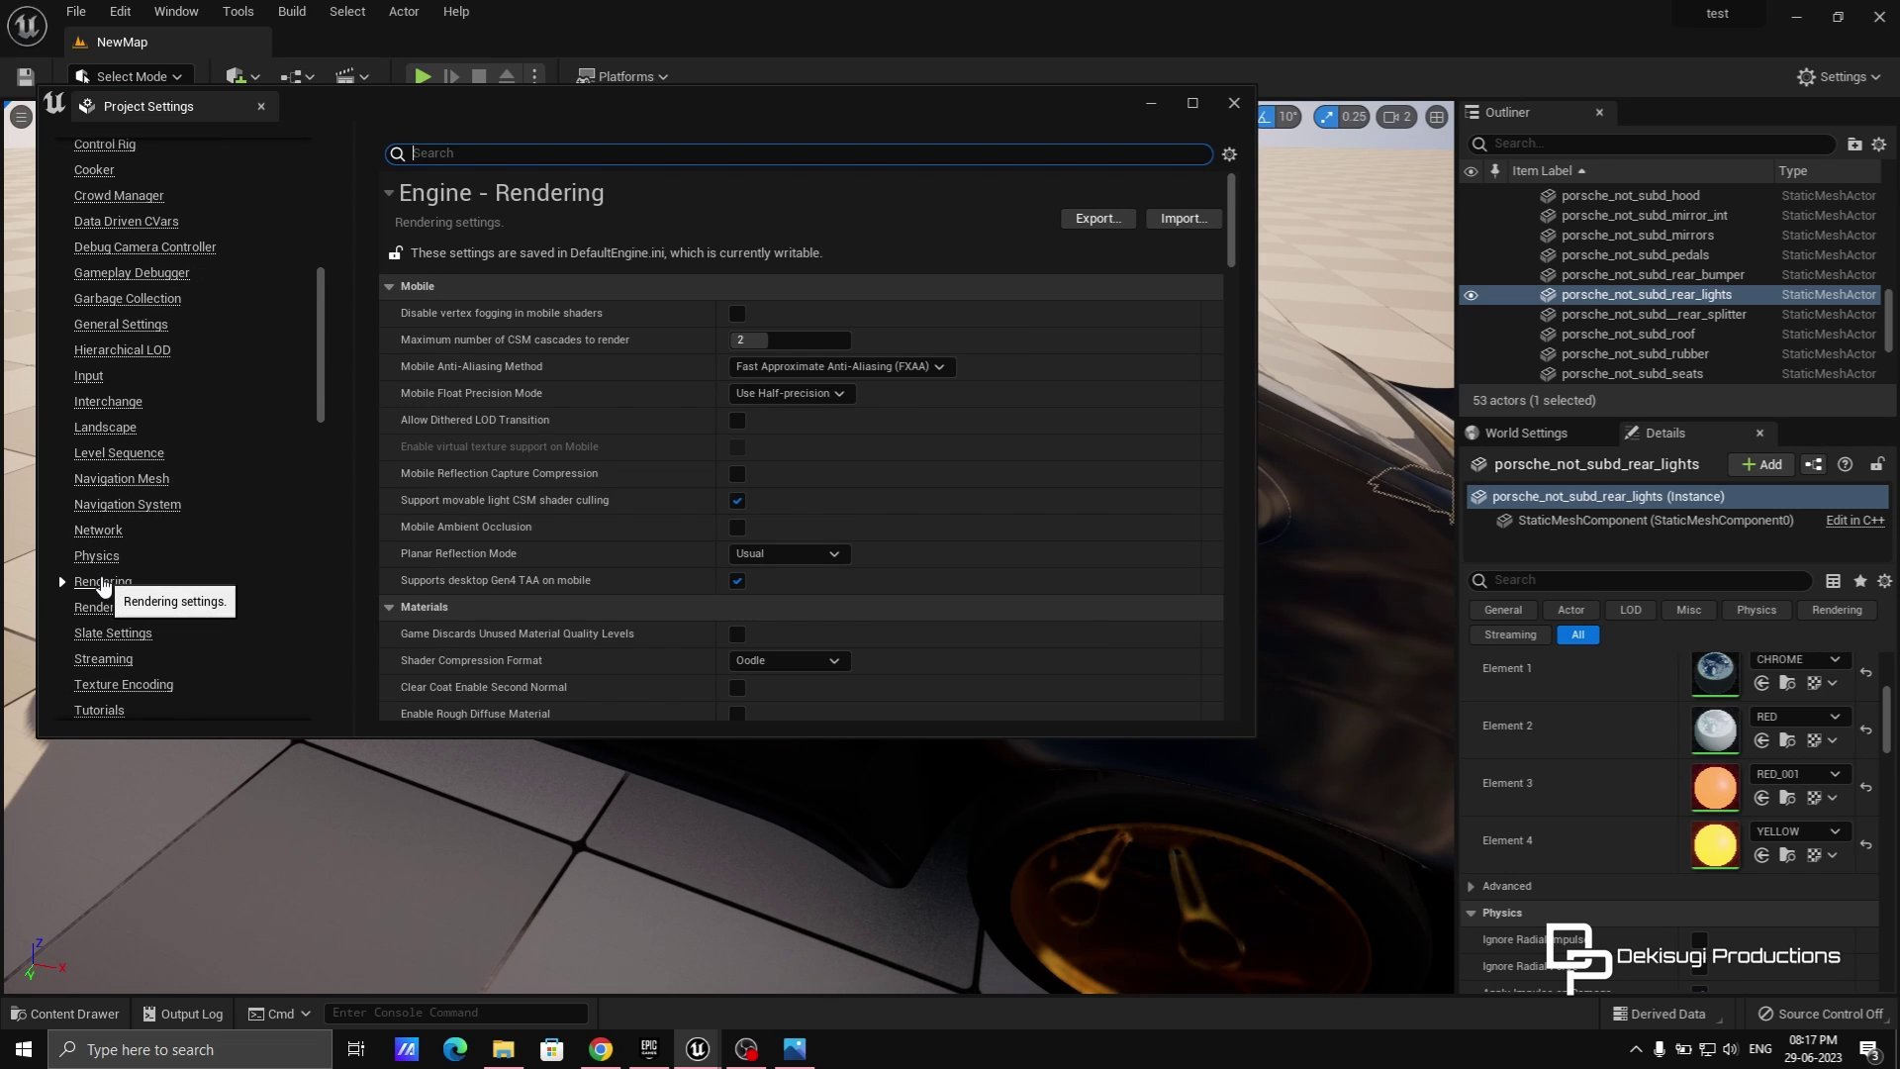
scroll(708, 553, "down", 10)
scroll(593, 475, "down", 6)
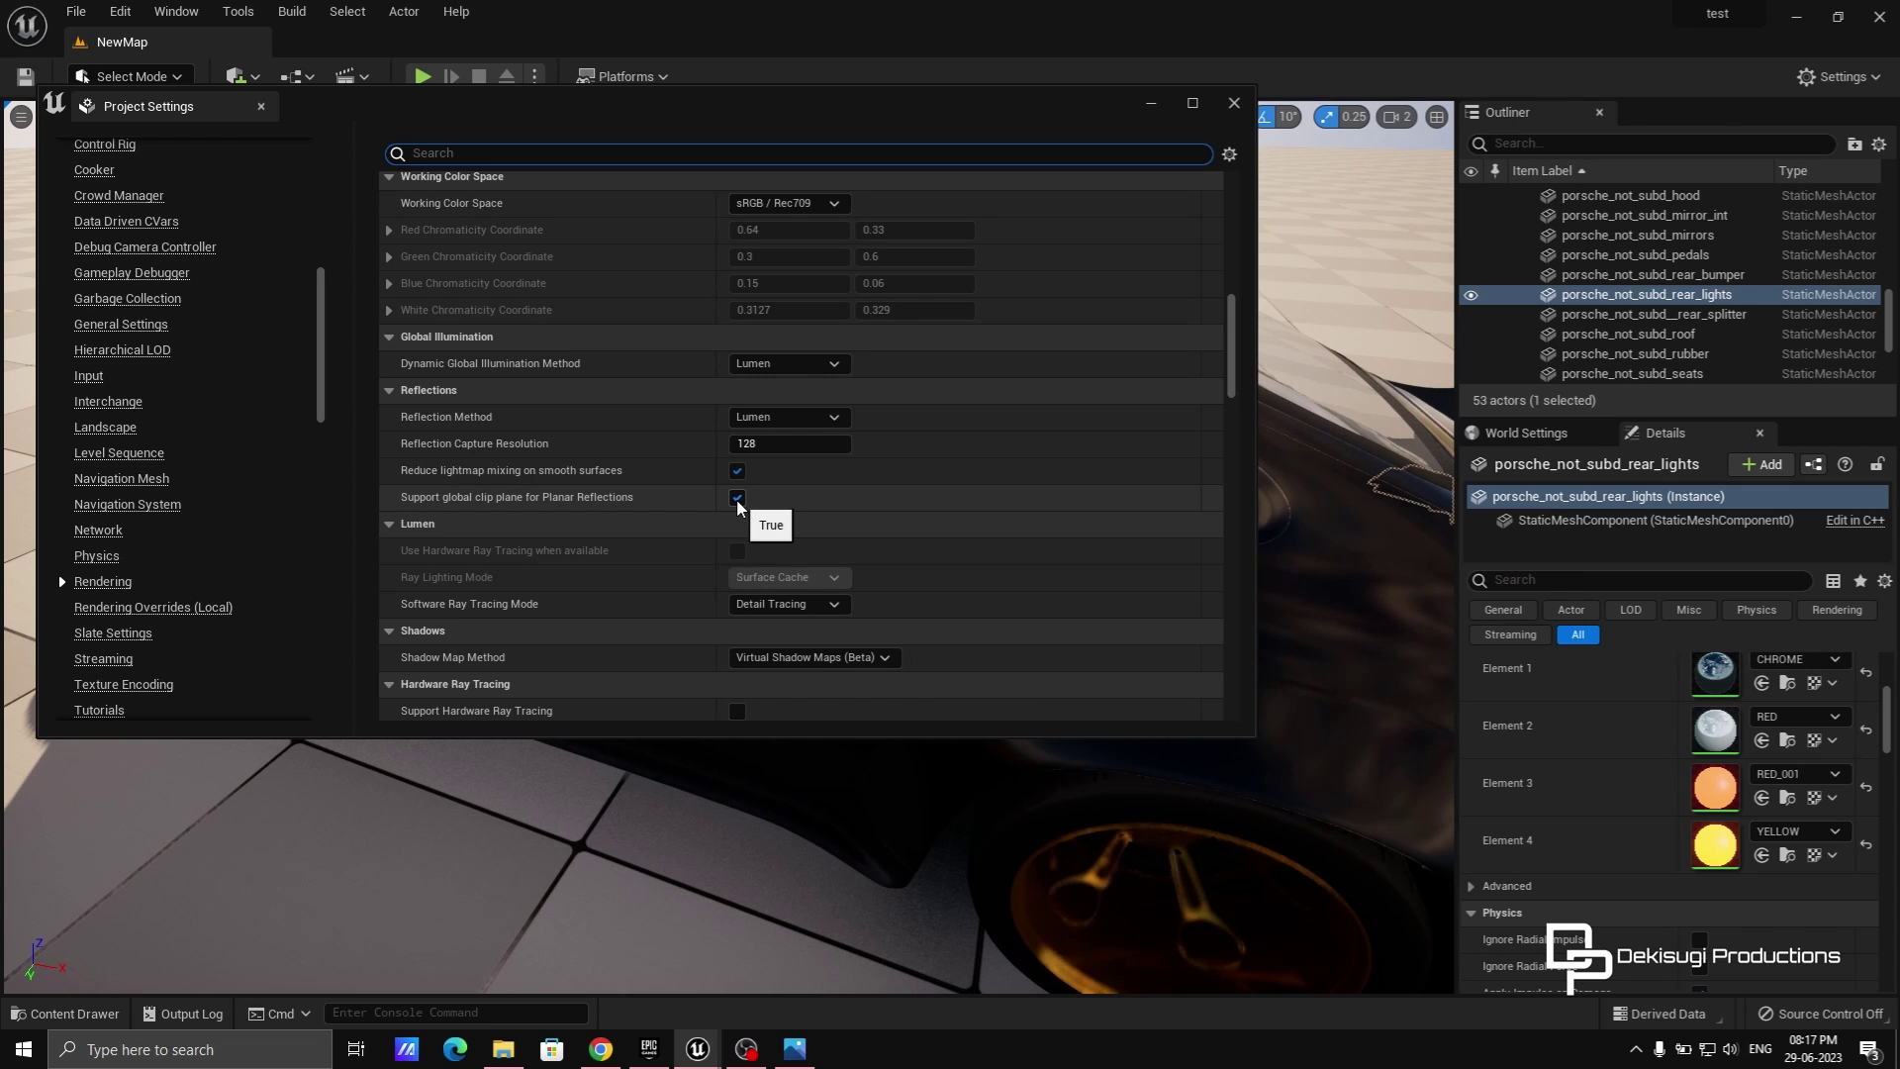
left_click(1235, 104)
Add a Rect Light to the level and rotate it to face downward.
mouse_move(703, 429)
right_mouse_down()
mouse_move(613, 356)
mouse_move(633, 416)
mouse_move(704, 428)
right_mouse_up()
left_click(522, 471)
right_click_drag(523, 471, 547, 368)
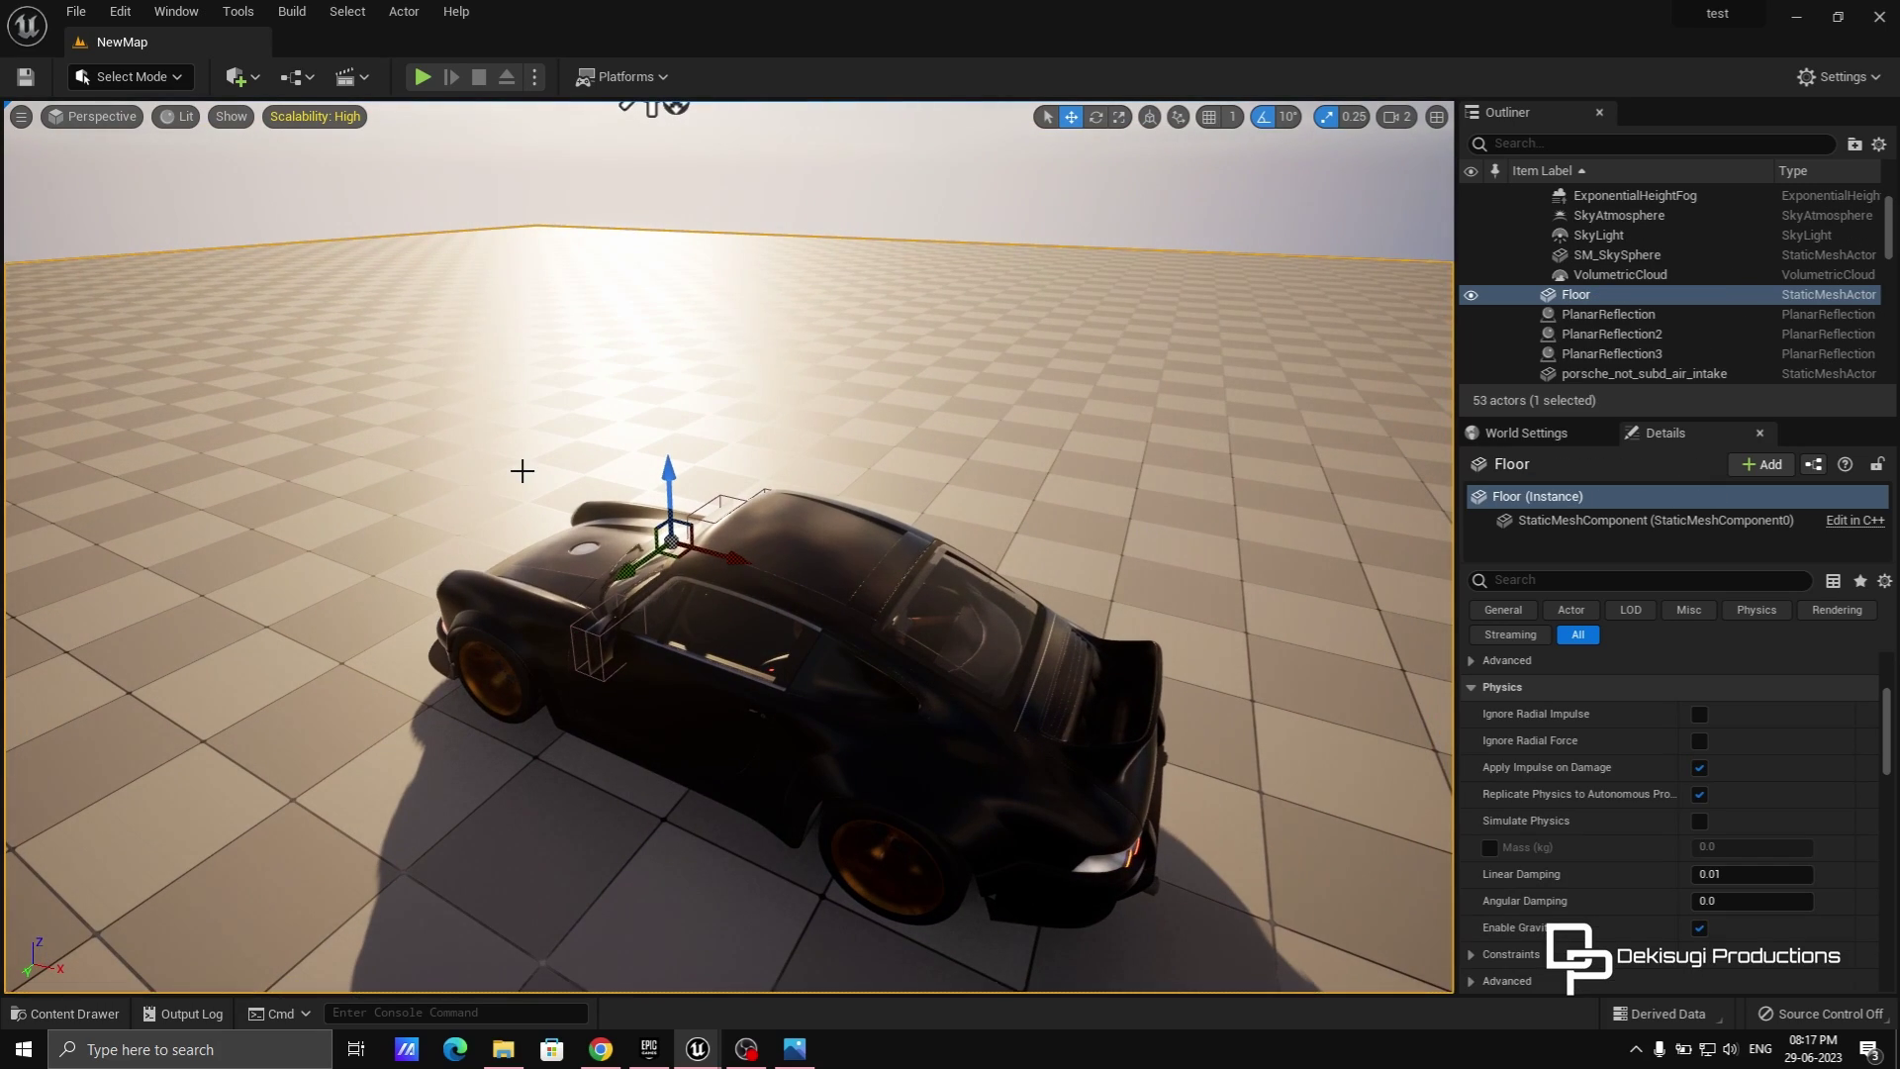
left_click(255, 77)
mouse_move(330, 264)
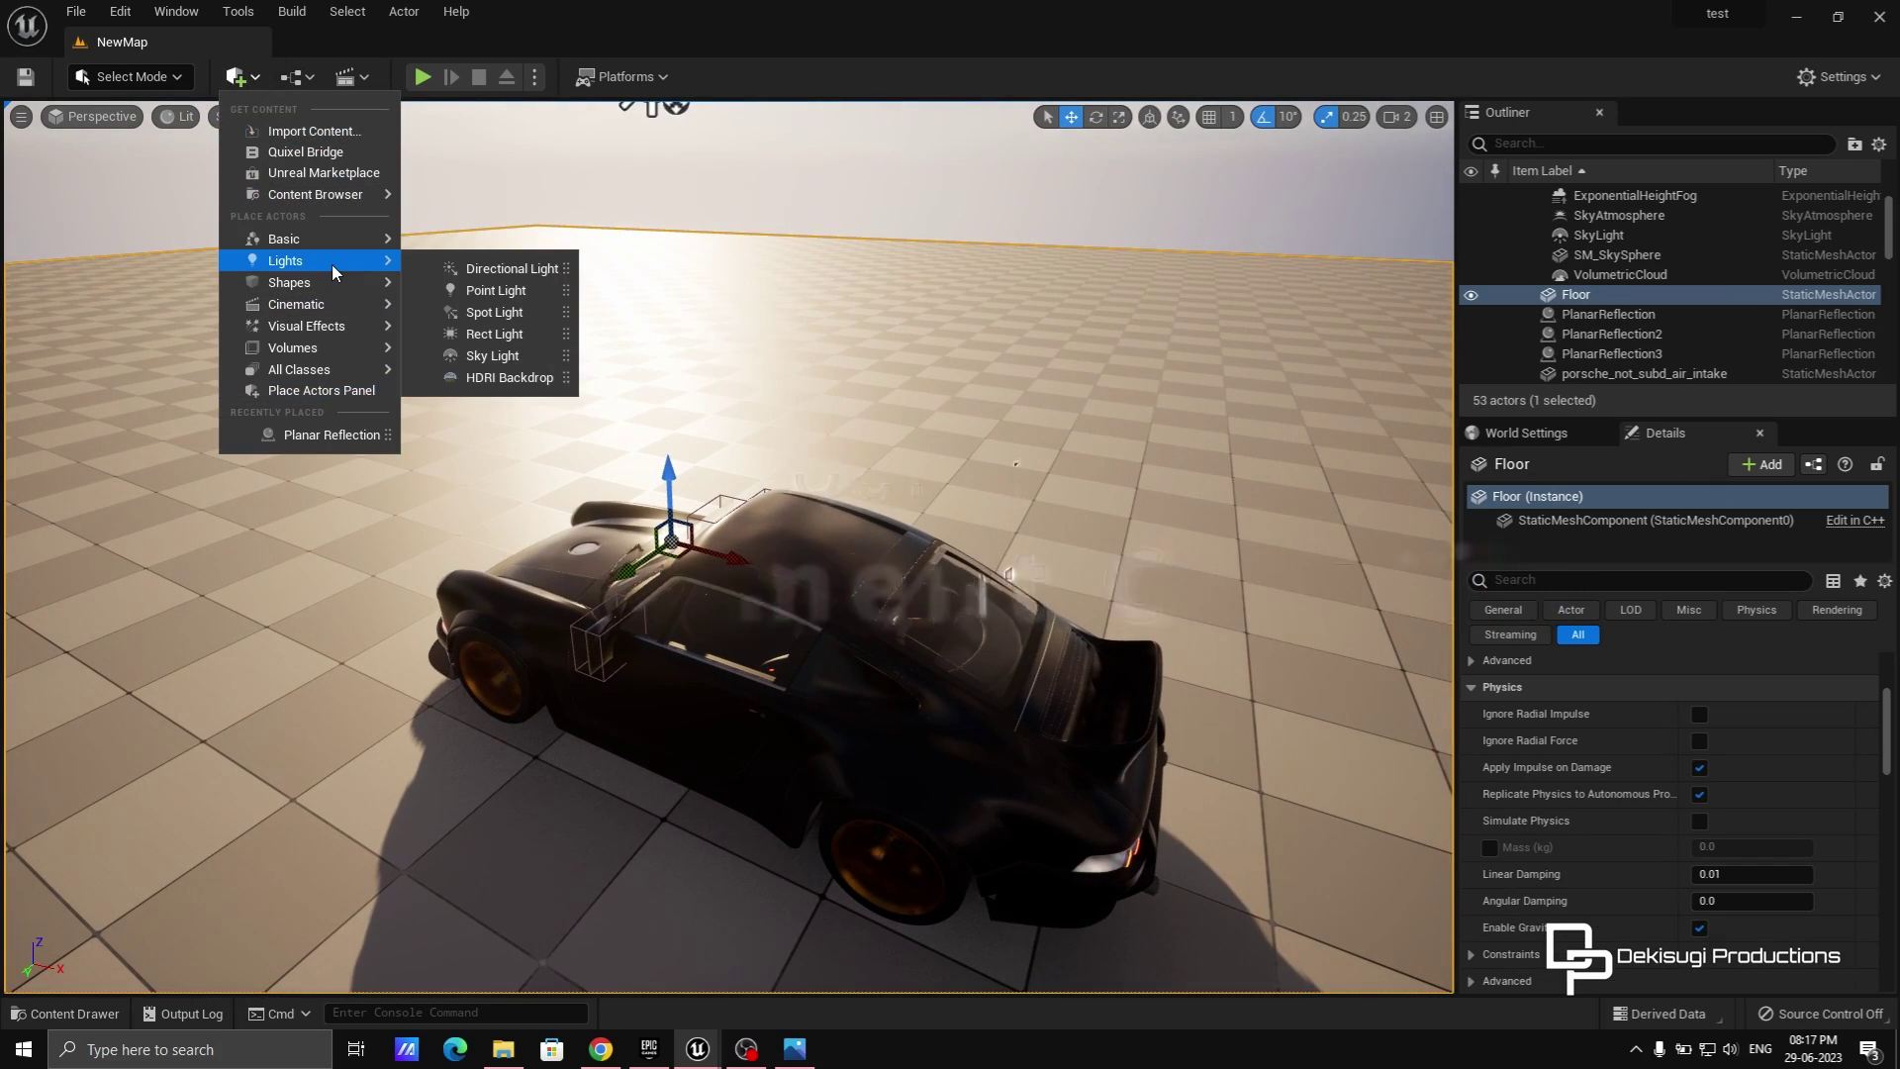
left_click(554, 351)
right_click_drag(555, 351, 554, 351)
right_click_drag(647, 415, 647, 416)
key("e")
left_click_drag(647, 415, 692, 593)
Place the Rect Light above the car at about X 253, Y 161, Z 365 and scale it to about 2.5.
key("w")
left_click_drag(591, 520, 793, 417)
mouse_move(793, 418)
right_mouse_down()
mouse_move(792, 515)
mouse_move(793, 436)
right_mouse_up()
scroll(1728, 717, "up", 3)
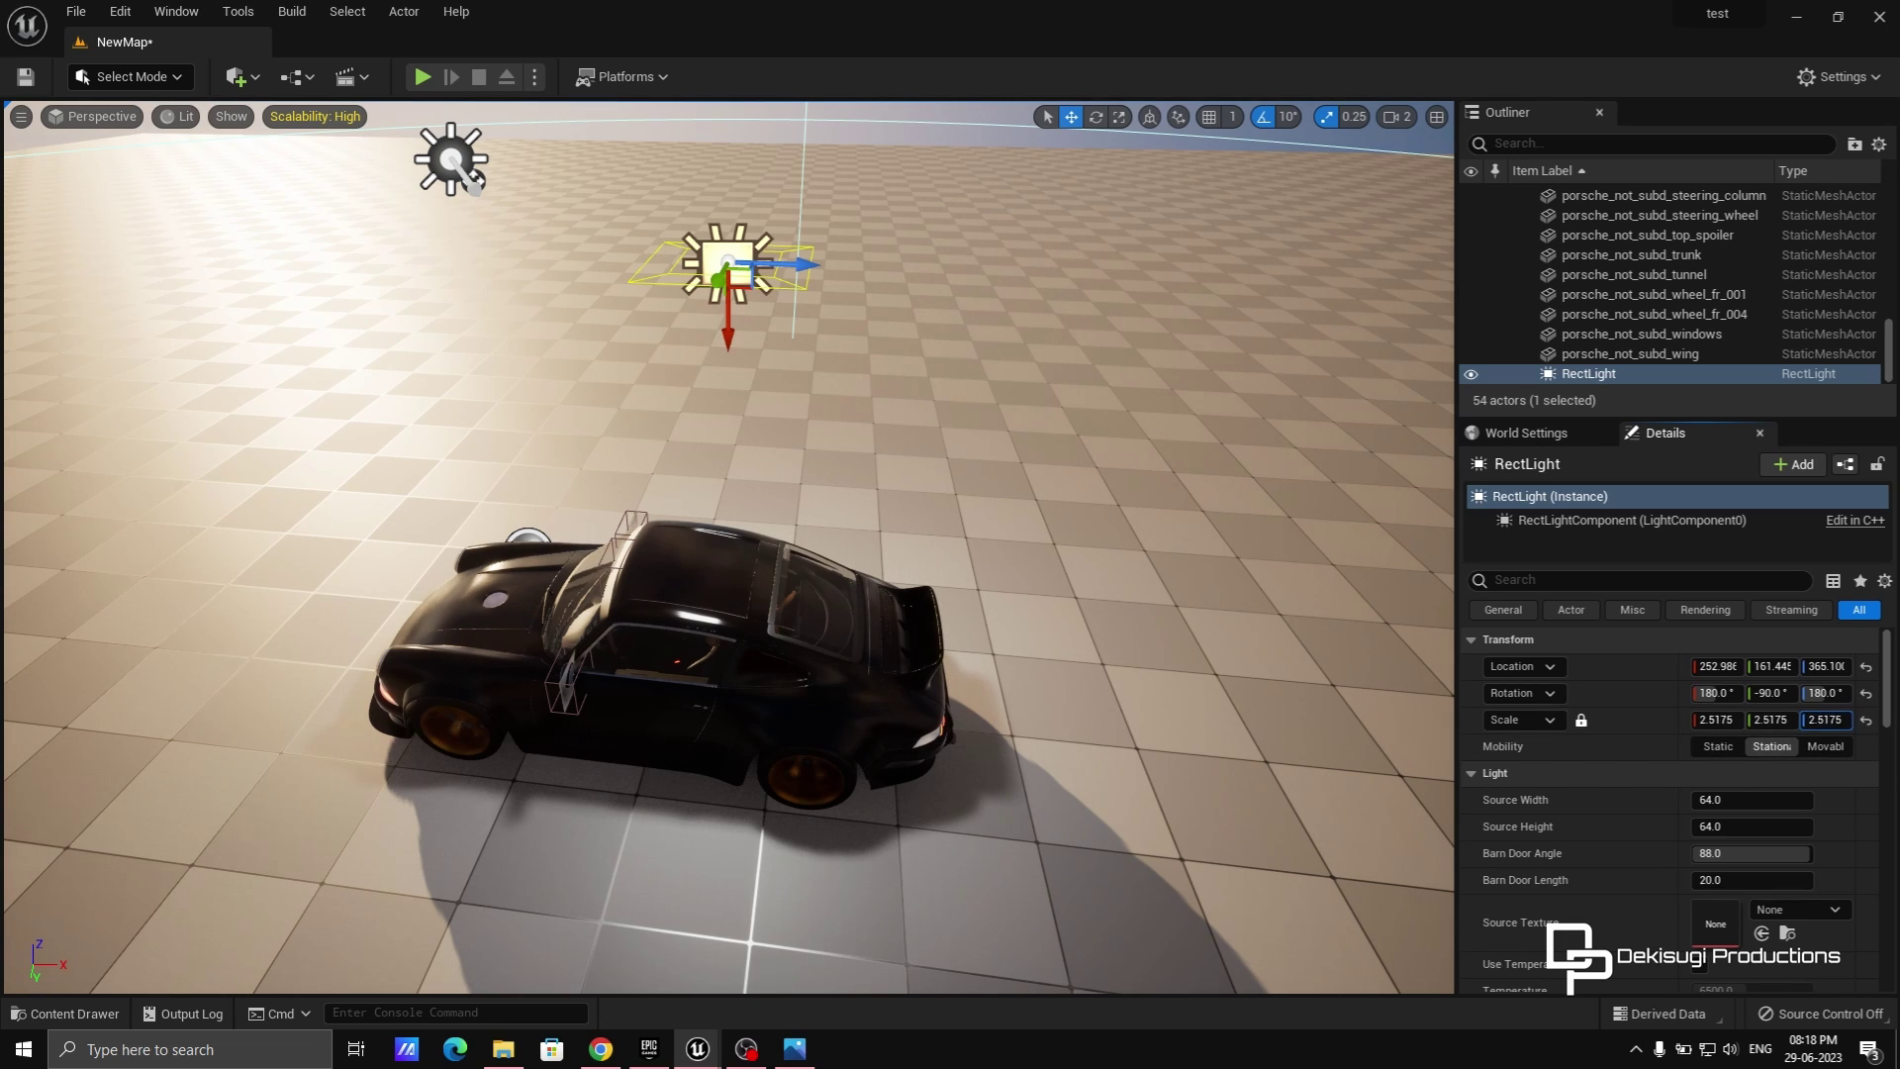
Make the Rect Light movable, with a source area larger than the car and an intensity of 10 cd.
left_click(1826, 746)
scroll(1826, 738, "down", 2)
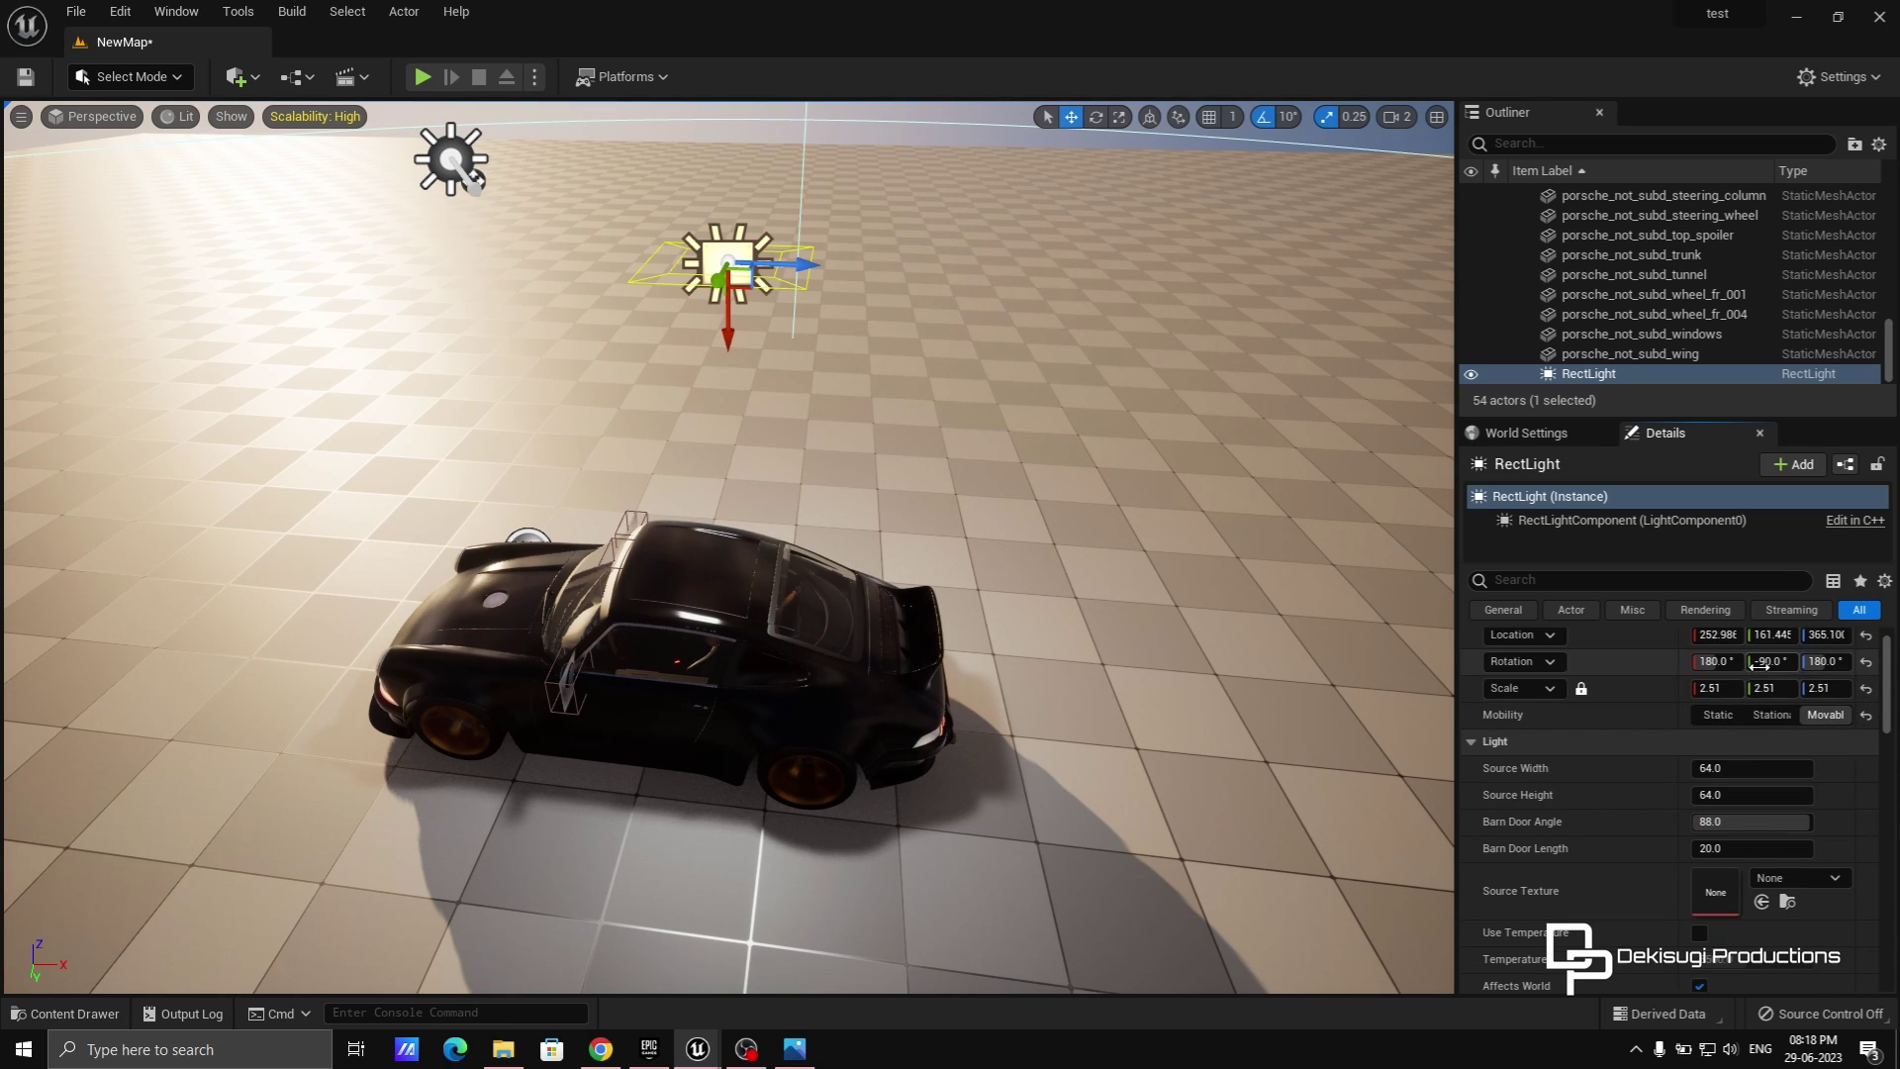
scroll(1647, 799, "up", 1)
left_click_drag(1752, 736, 1673, 817)
left_click_drag(722, 307, 720, 181)
scroll(1671, 909, "down", 4)
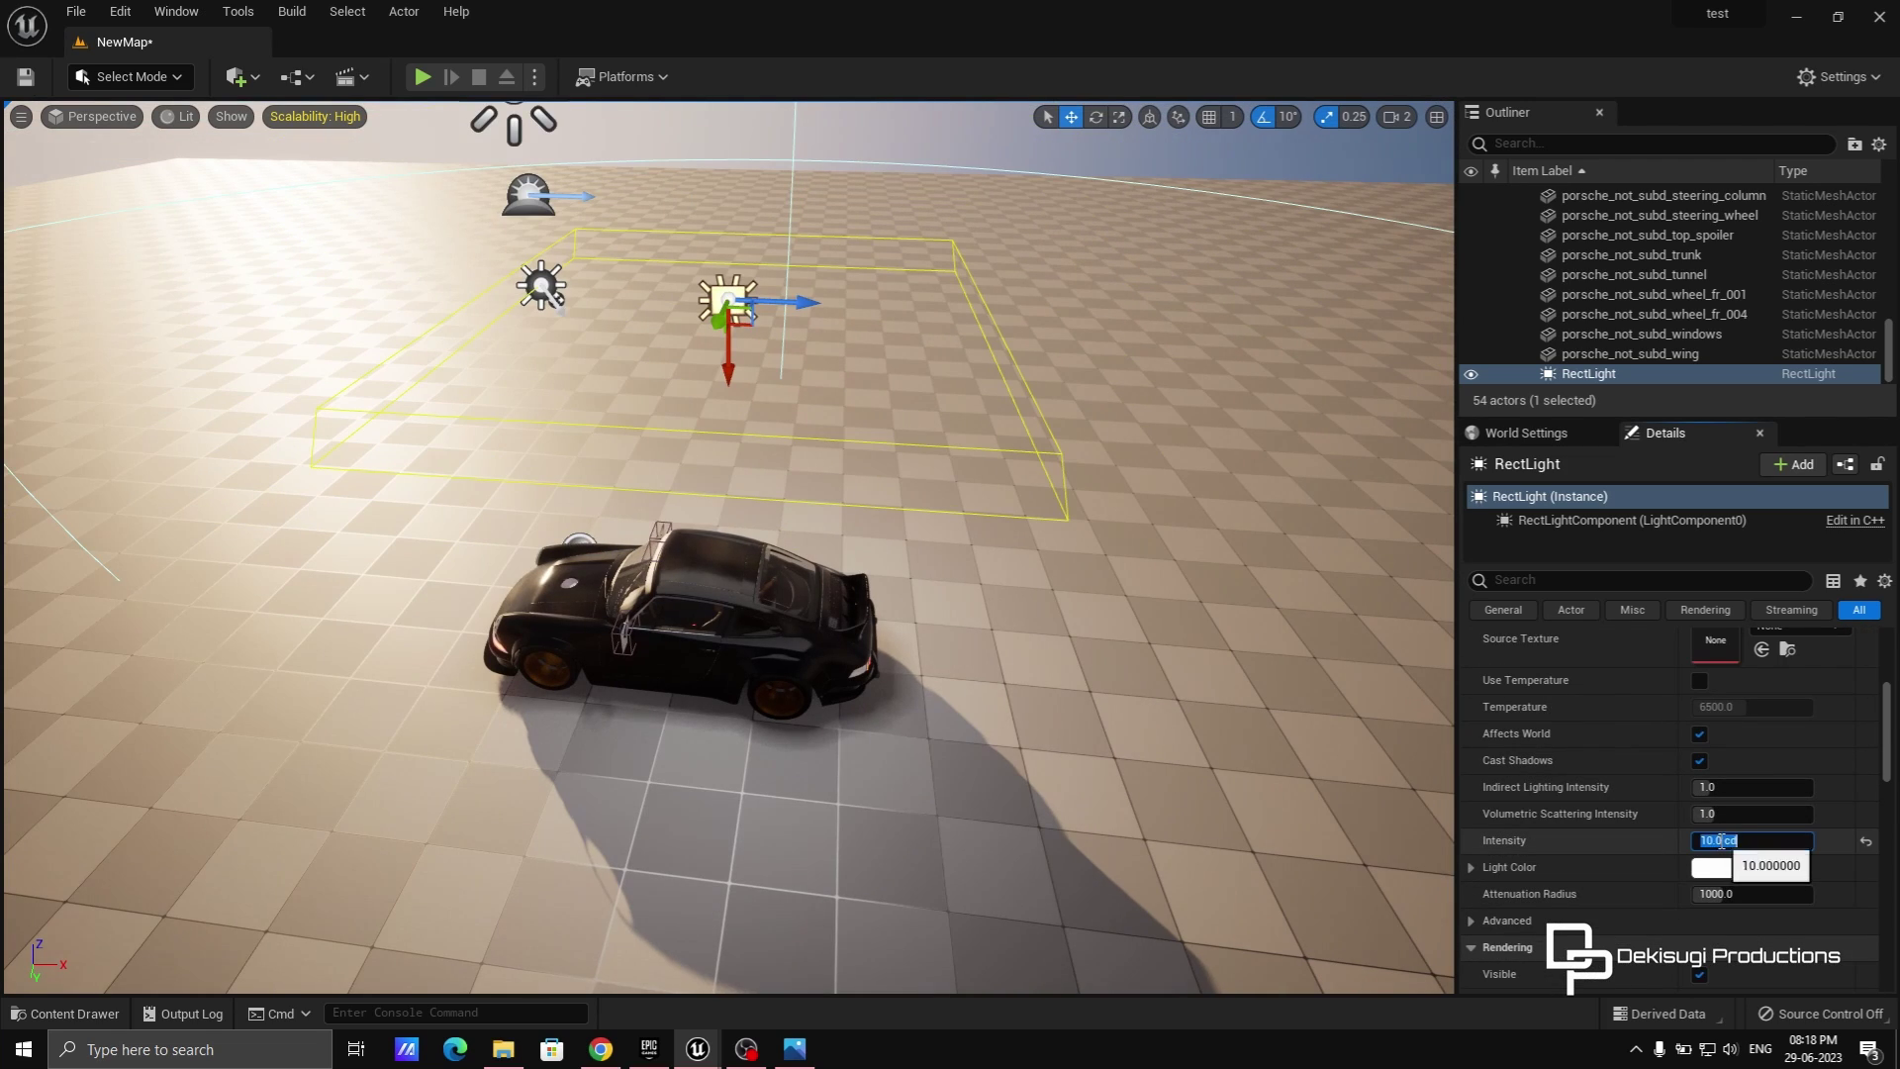
Delete the six actors in the Lighting folder, from DirectionalLight through VolumetricCloud.
scroll(1663, 297, "up", 10)
left_click(1618, 234)
left_click(1629, 336, "shift")
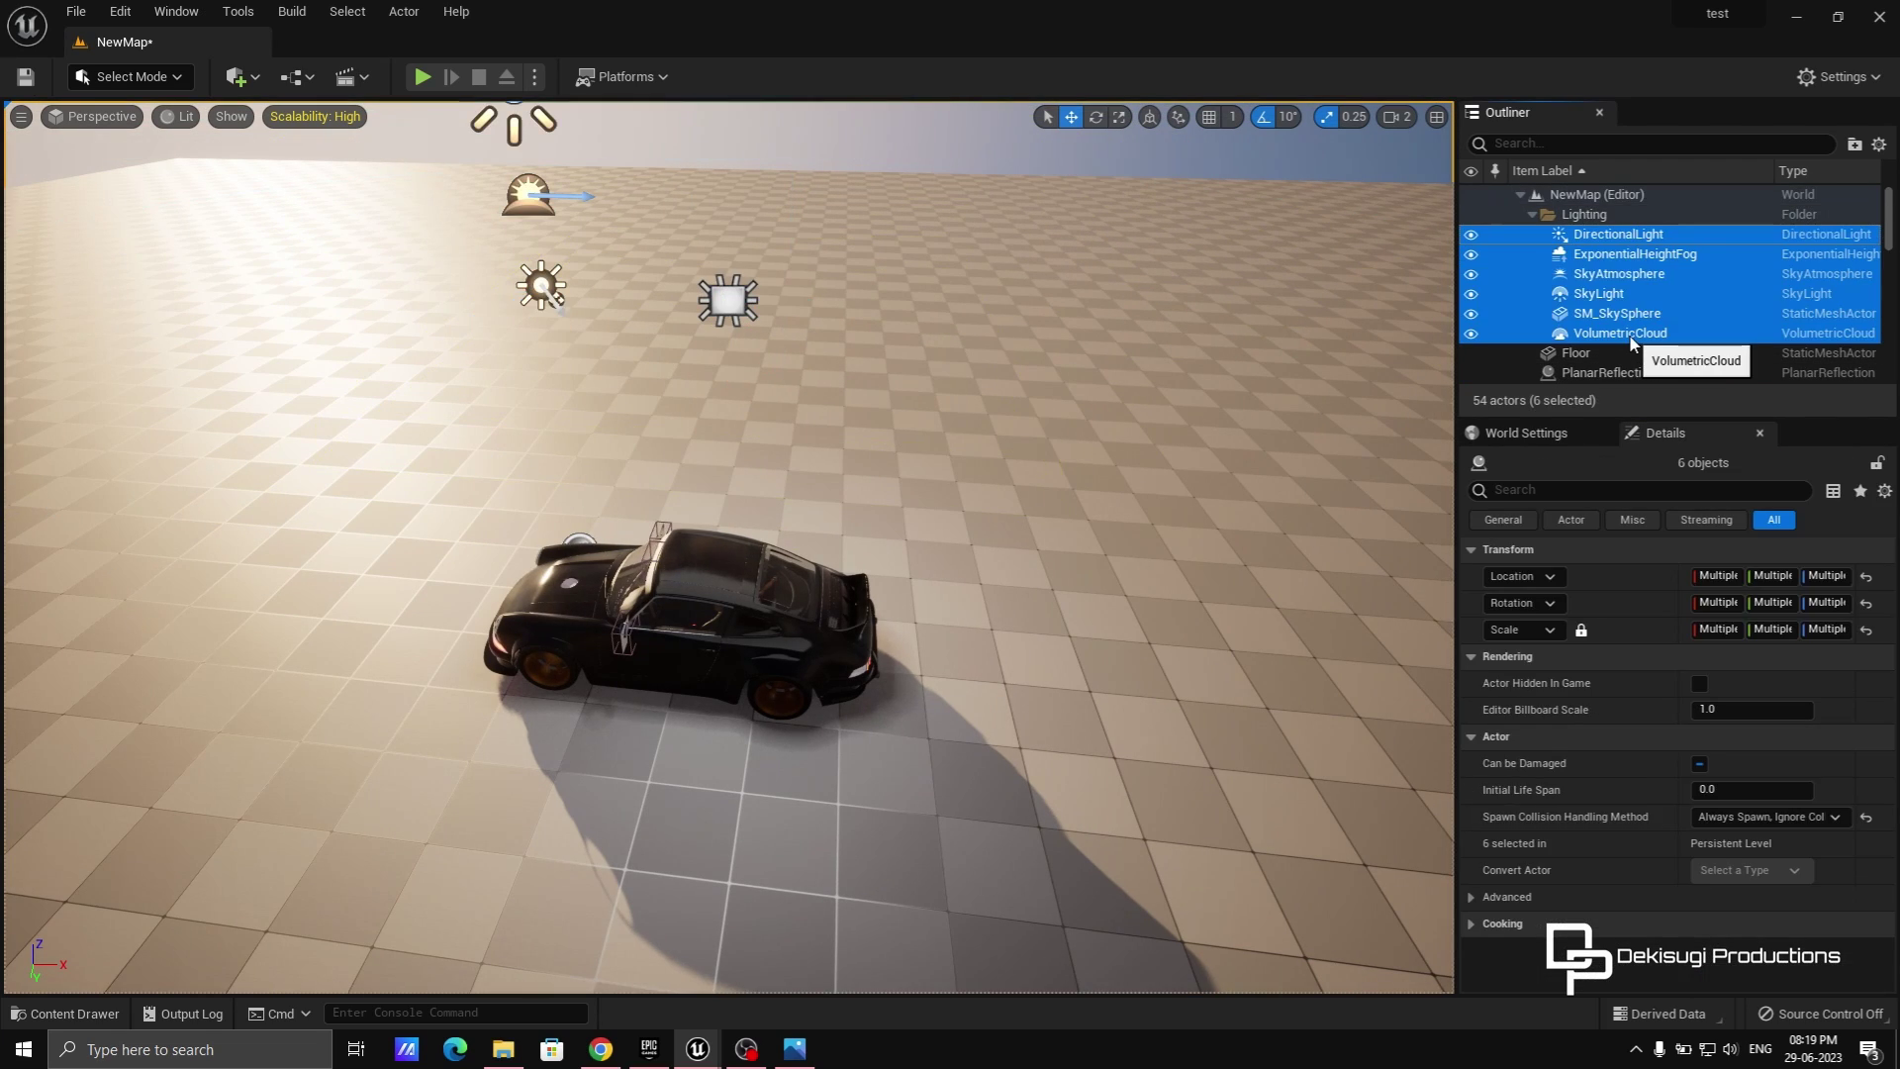
key("Delete")
Select the Rect Light and shift it slightly sideways above the car.
right_click_drag(941, 623, 1068, 633)
left_click(735, 254)
left_click_drag(800, 265, 778, 264)
right_click_drag(778, 415, 1029, 395)
right_click_drag(781, 594, 776, 522)
left_click(776, 521)
scroll(1642, 889, "down", 2)
left_click(1794, 757)
scroll(728, 547, "down", 5)
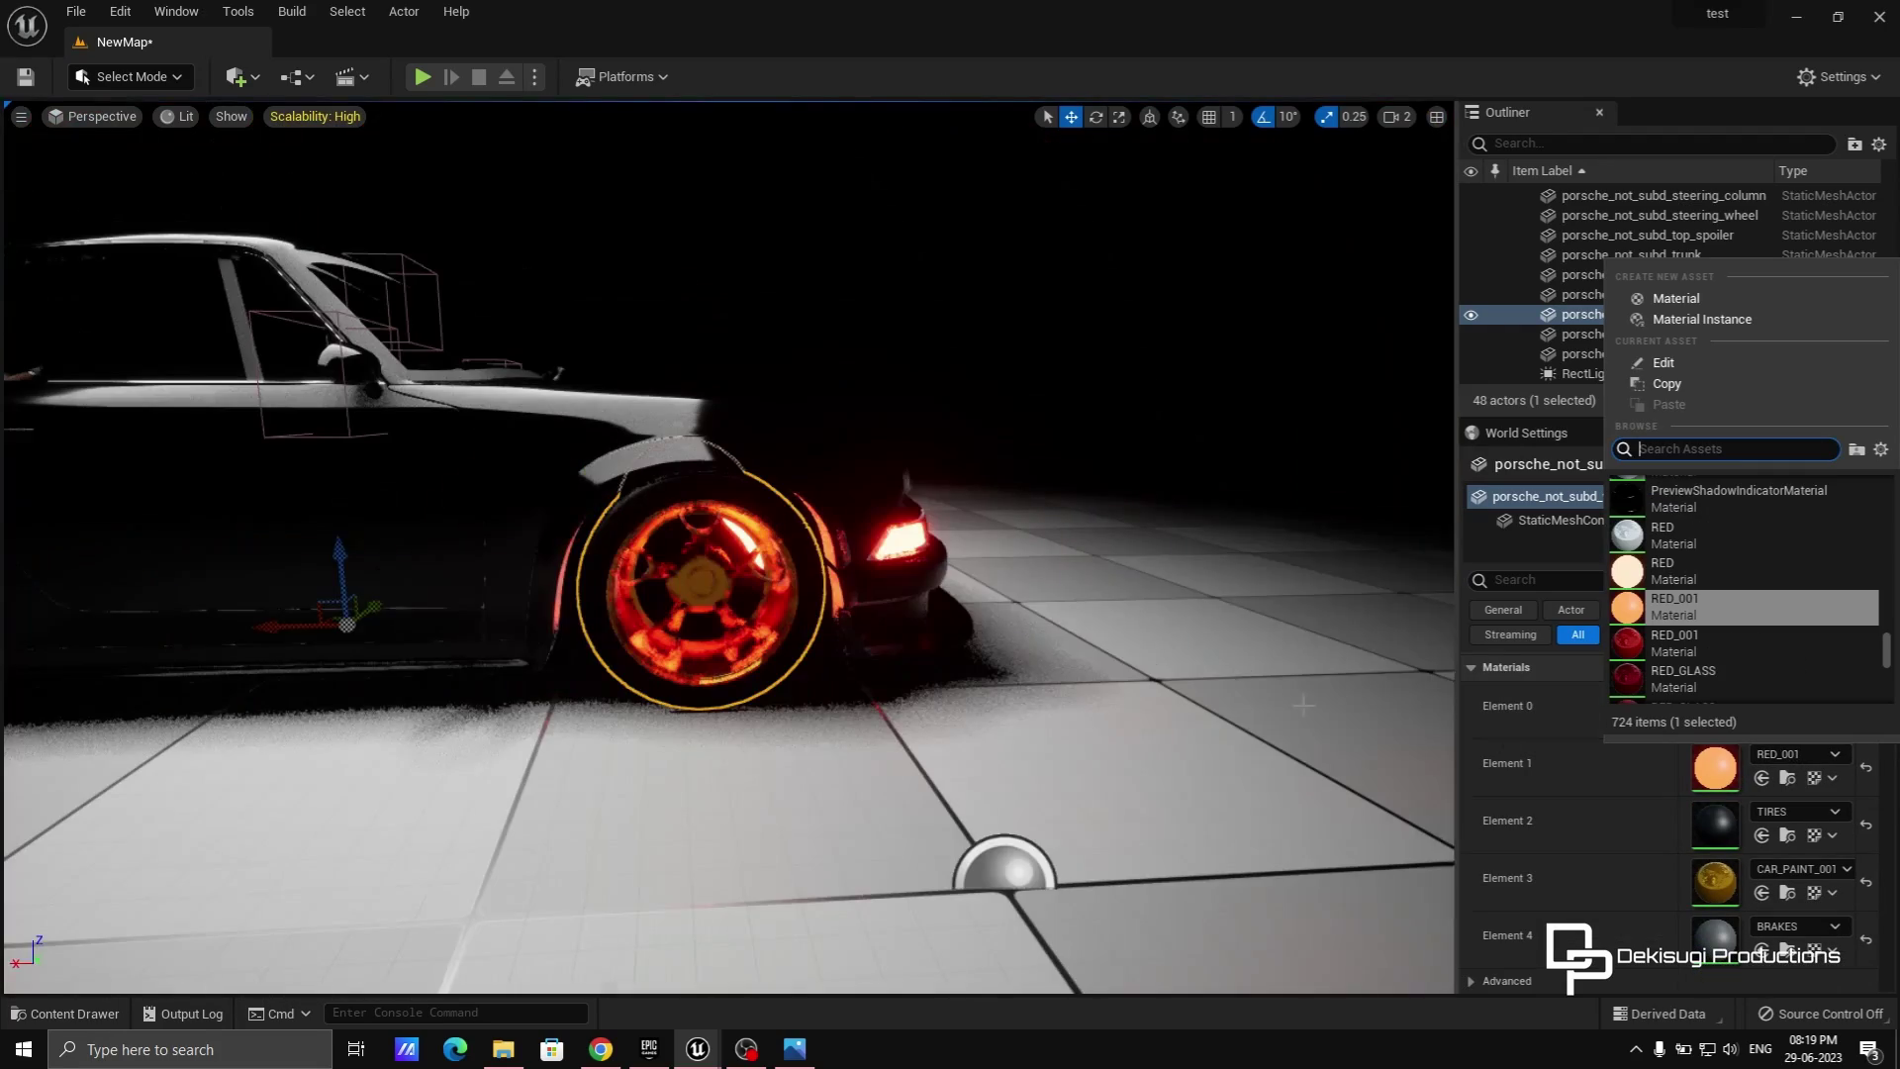
scroll(729, 547, "up", 2)
Replace the front wheel's RED_001 material on Element 1 with the CAR_PAINT material used on the fenders.
left_click(841, 366)
left_click(1786, 778)
left_click(67, 1013)
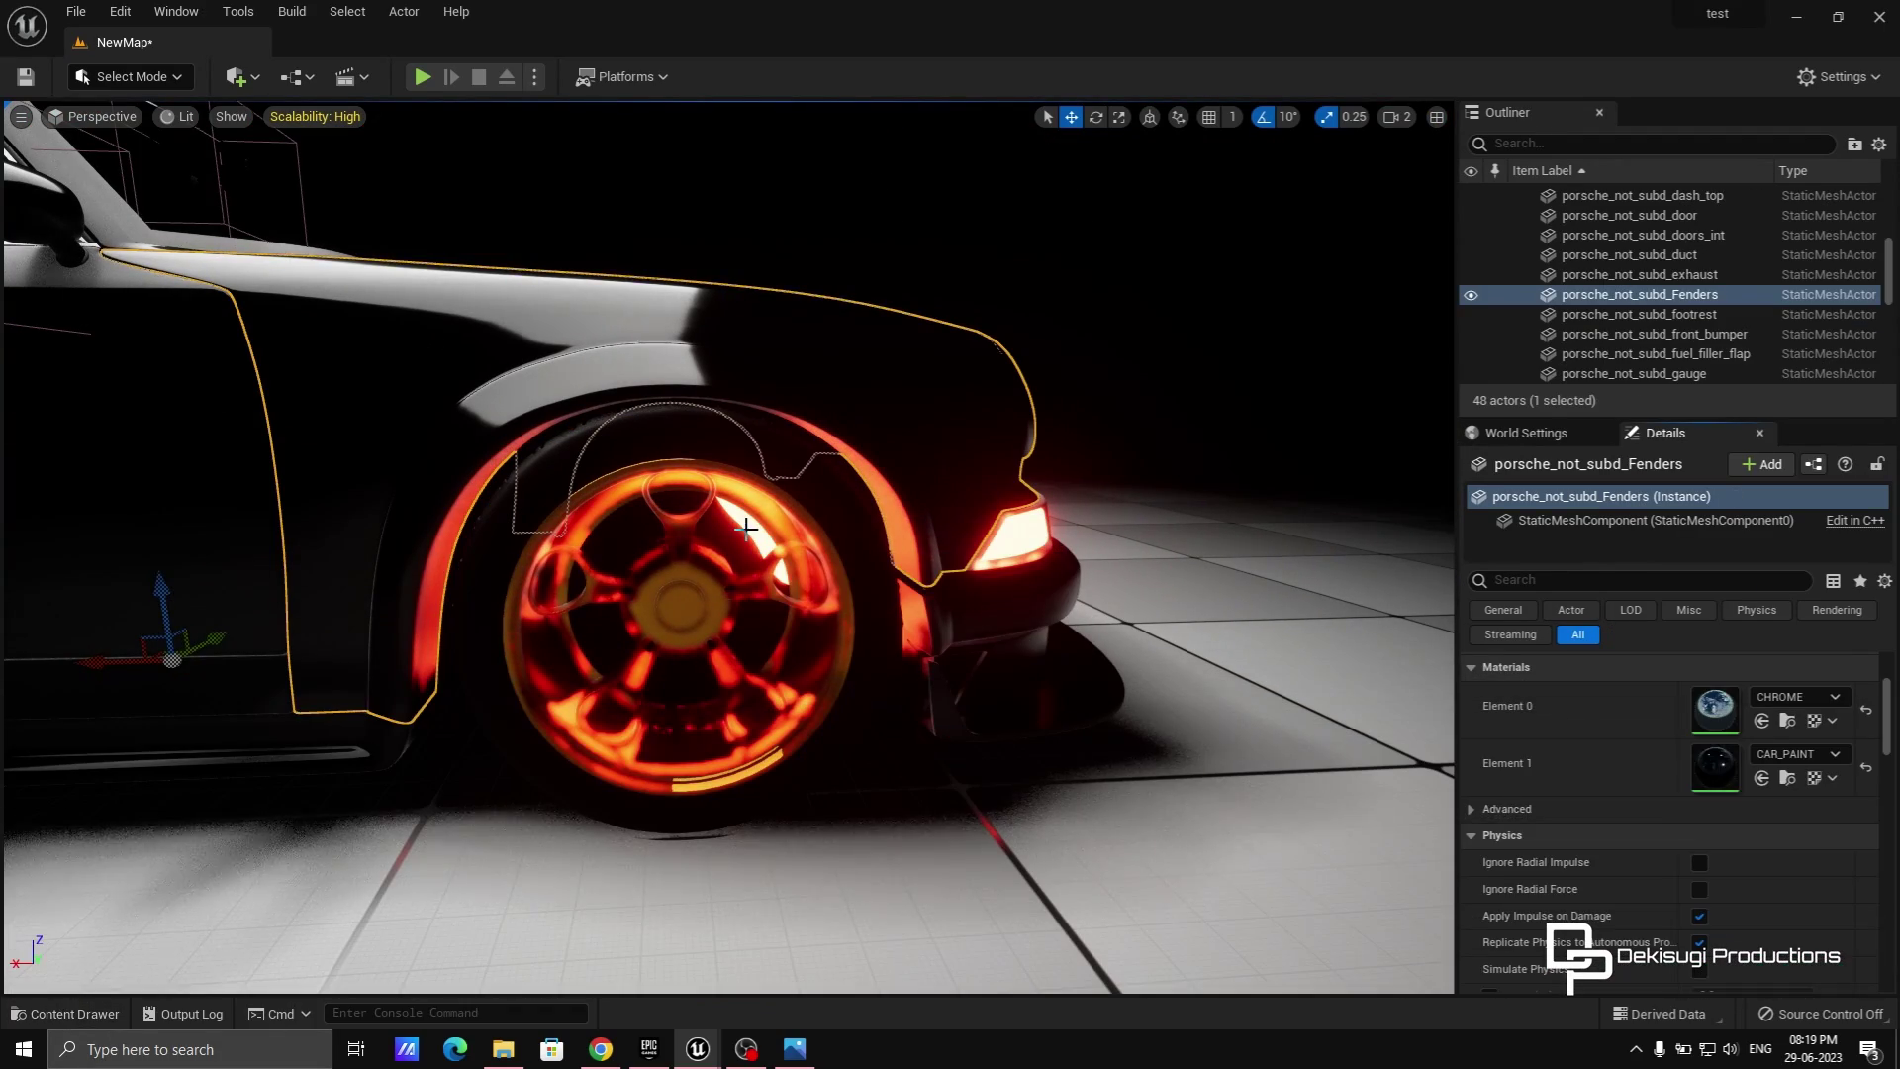
left_click(746, 812)
left_click(1760, 778)
Add a Spot Light to the level near the front of the car.
right_click_drag(752, 594, 712, 693)
left_click(752, 693)
left_click(242, 76)
mouse_move(340, 264)
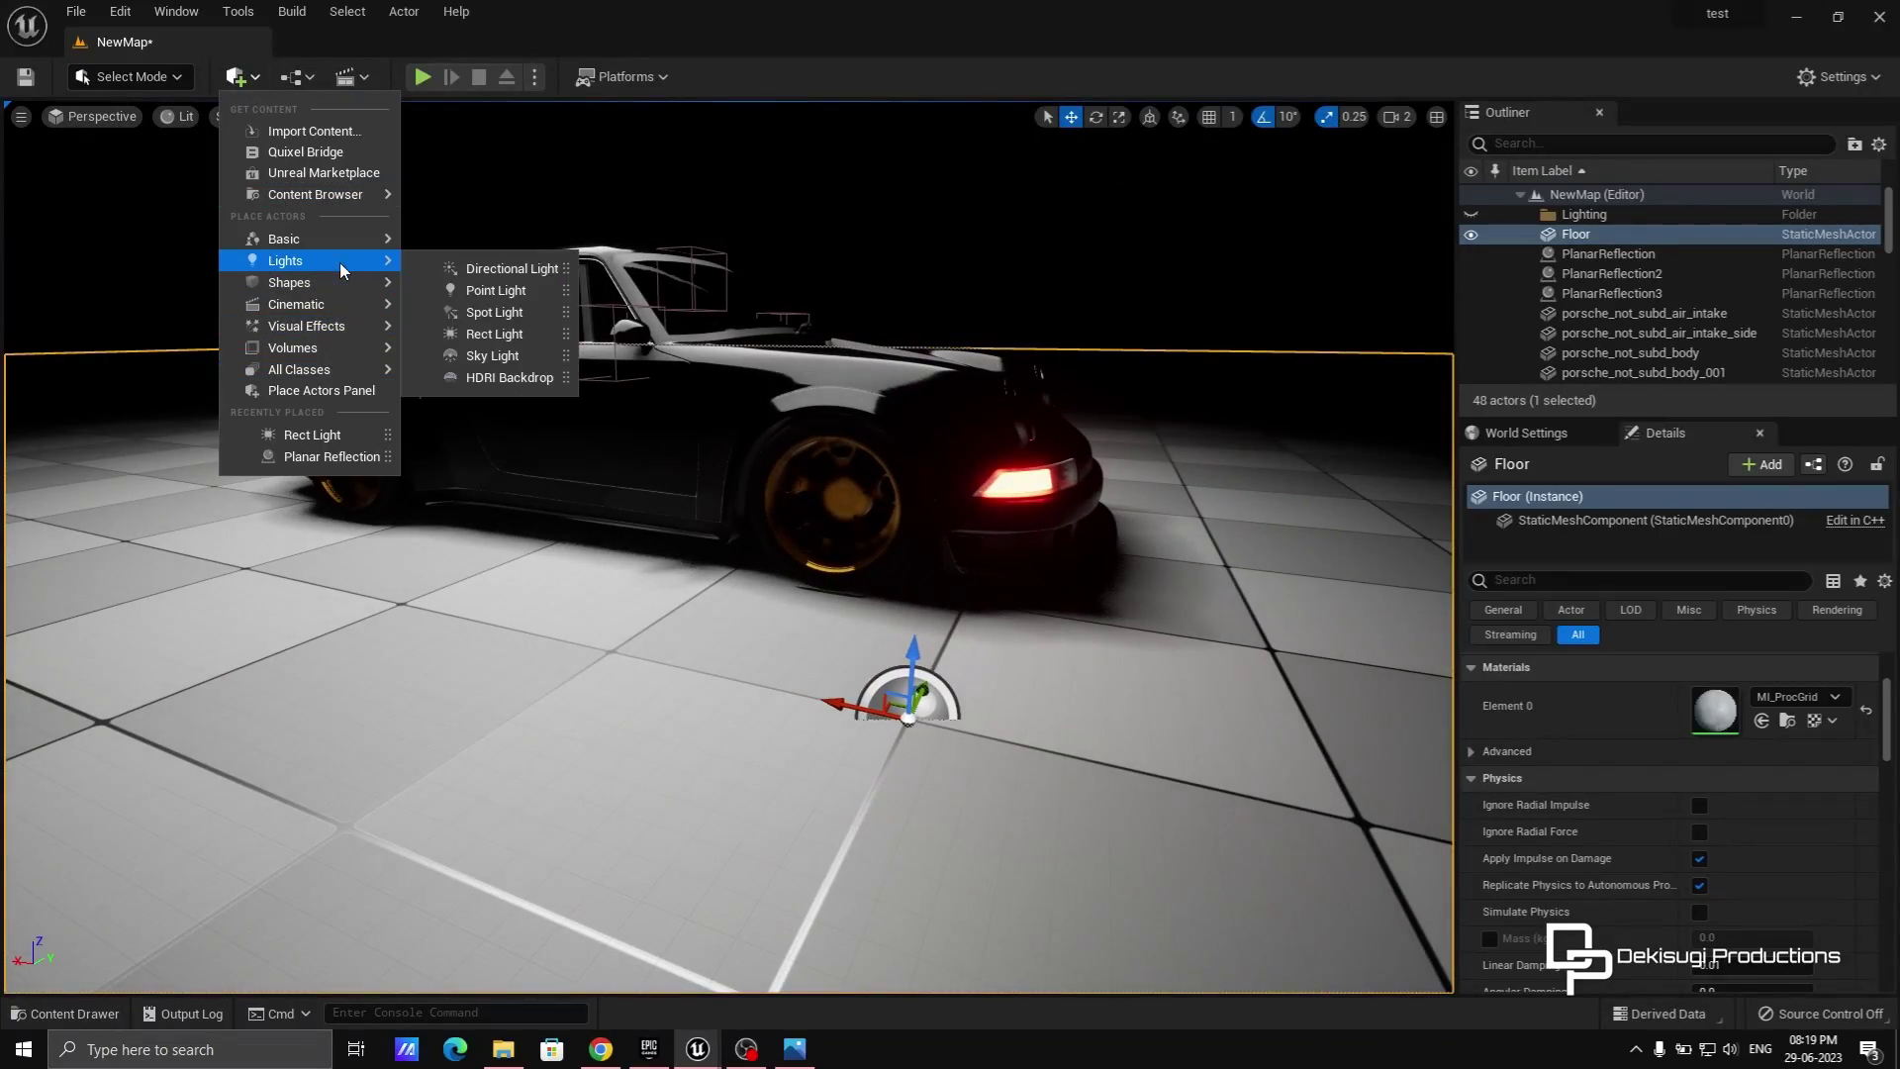
left_click(503, 313)
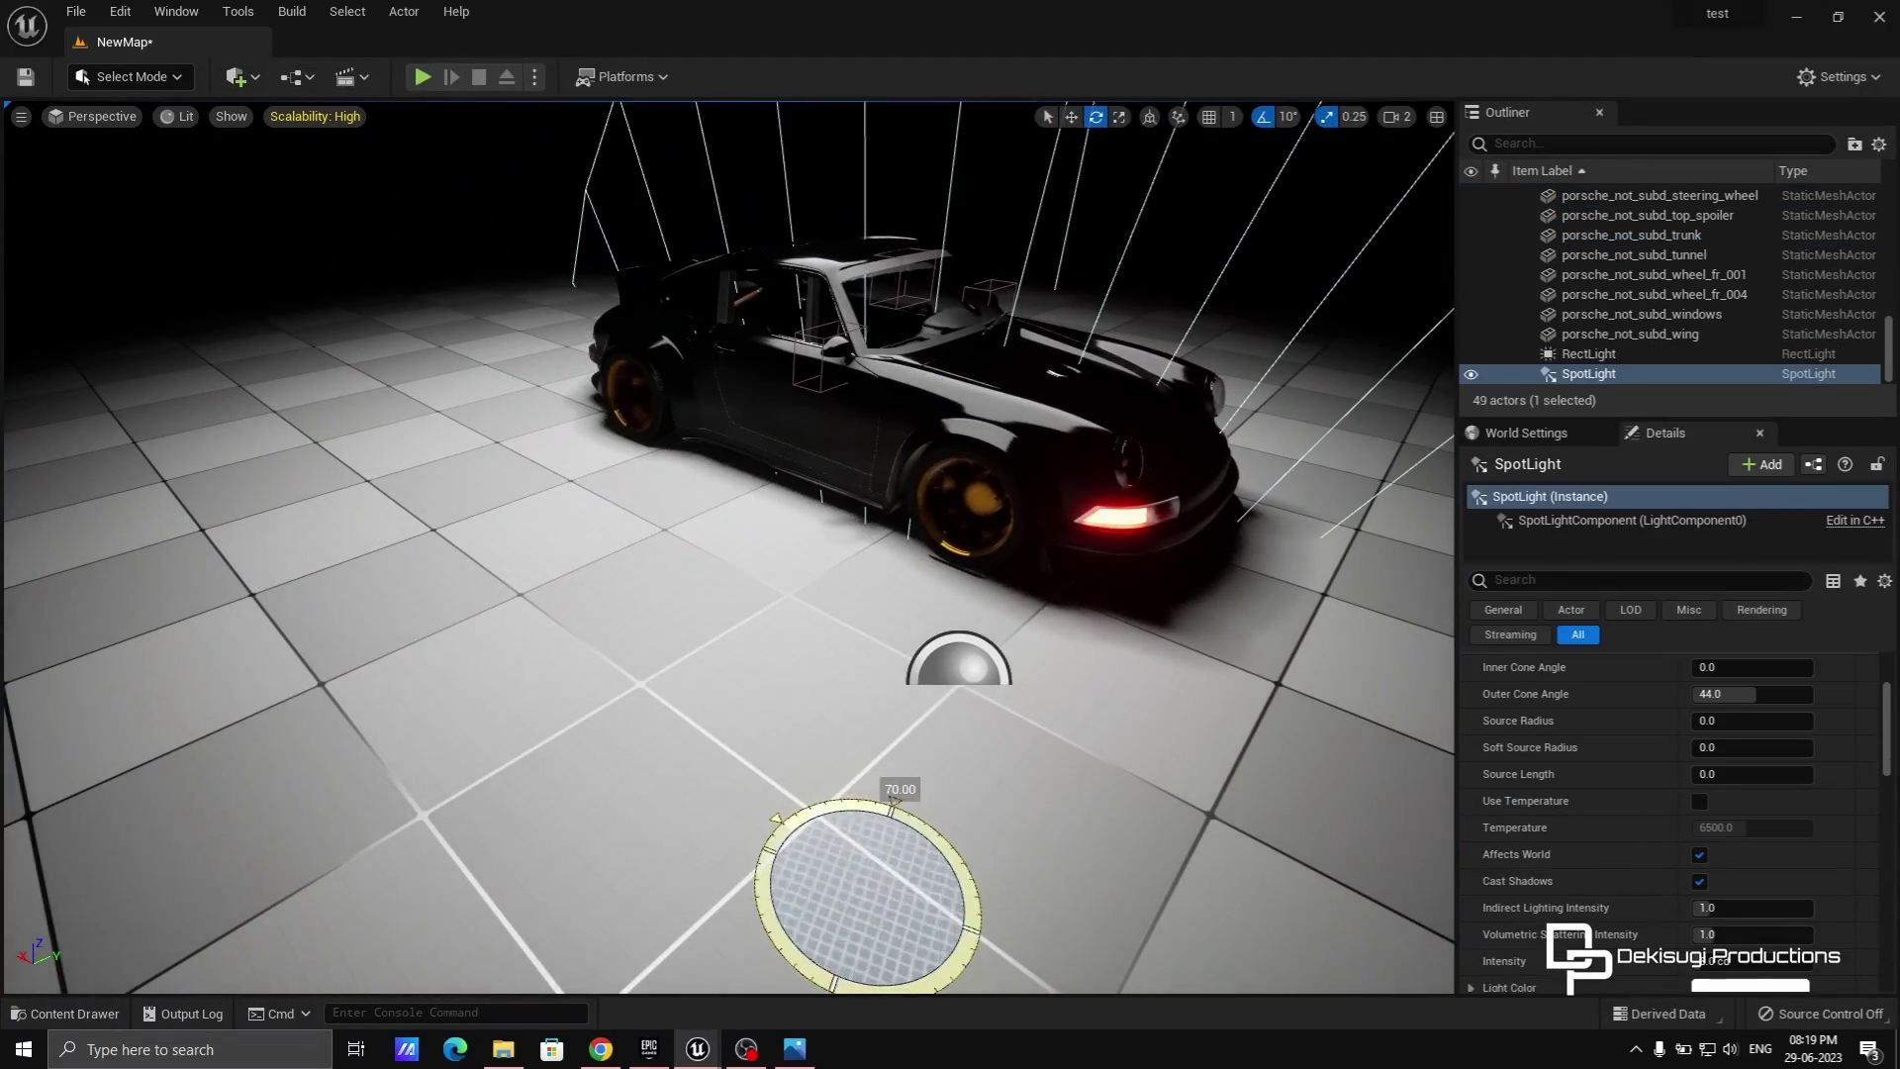
Turn the Spot Light 70° about the vertical axis and reposition it near the car.
right_click_drag(943, 624, 980, 613)
left_click(980, 613)
scroll(1672, 798, "up", 2)
right_click_drag(1412, 797, 1445, 797)
right_click_drag(950, 626, 1048, 683)
key("e")
left_click(945, 625)
key("w")
mouse_move(1362, 632)
right_mouse_down()
mouse_move(1361, 692)
mouse_move(1362, 632)
right_mouse_up()
left_click_drag(876, 614, 1152, 870)
right_click_drag(1053, 758, 930, 574)
key("w")
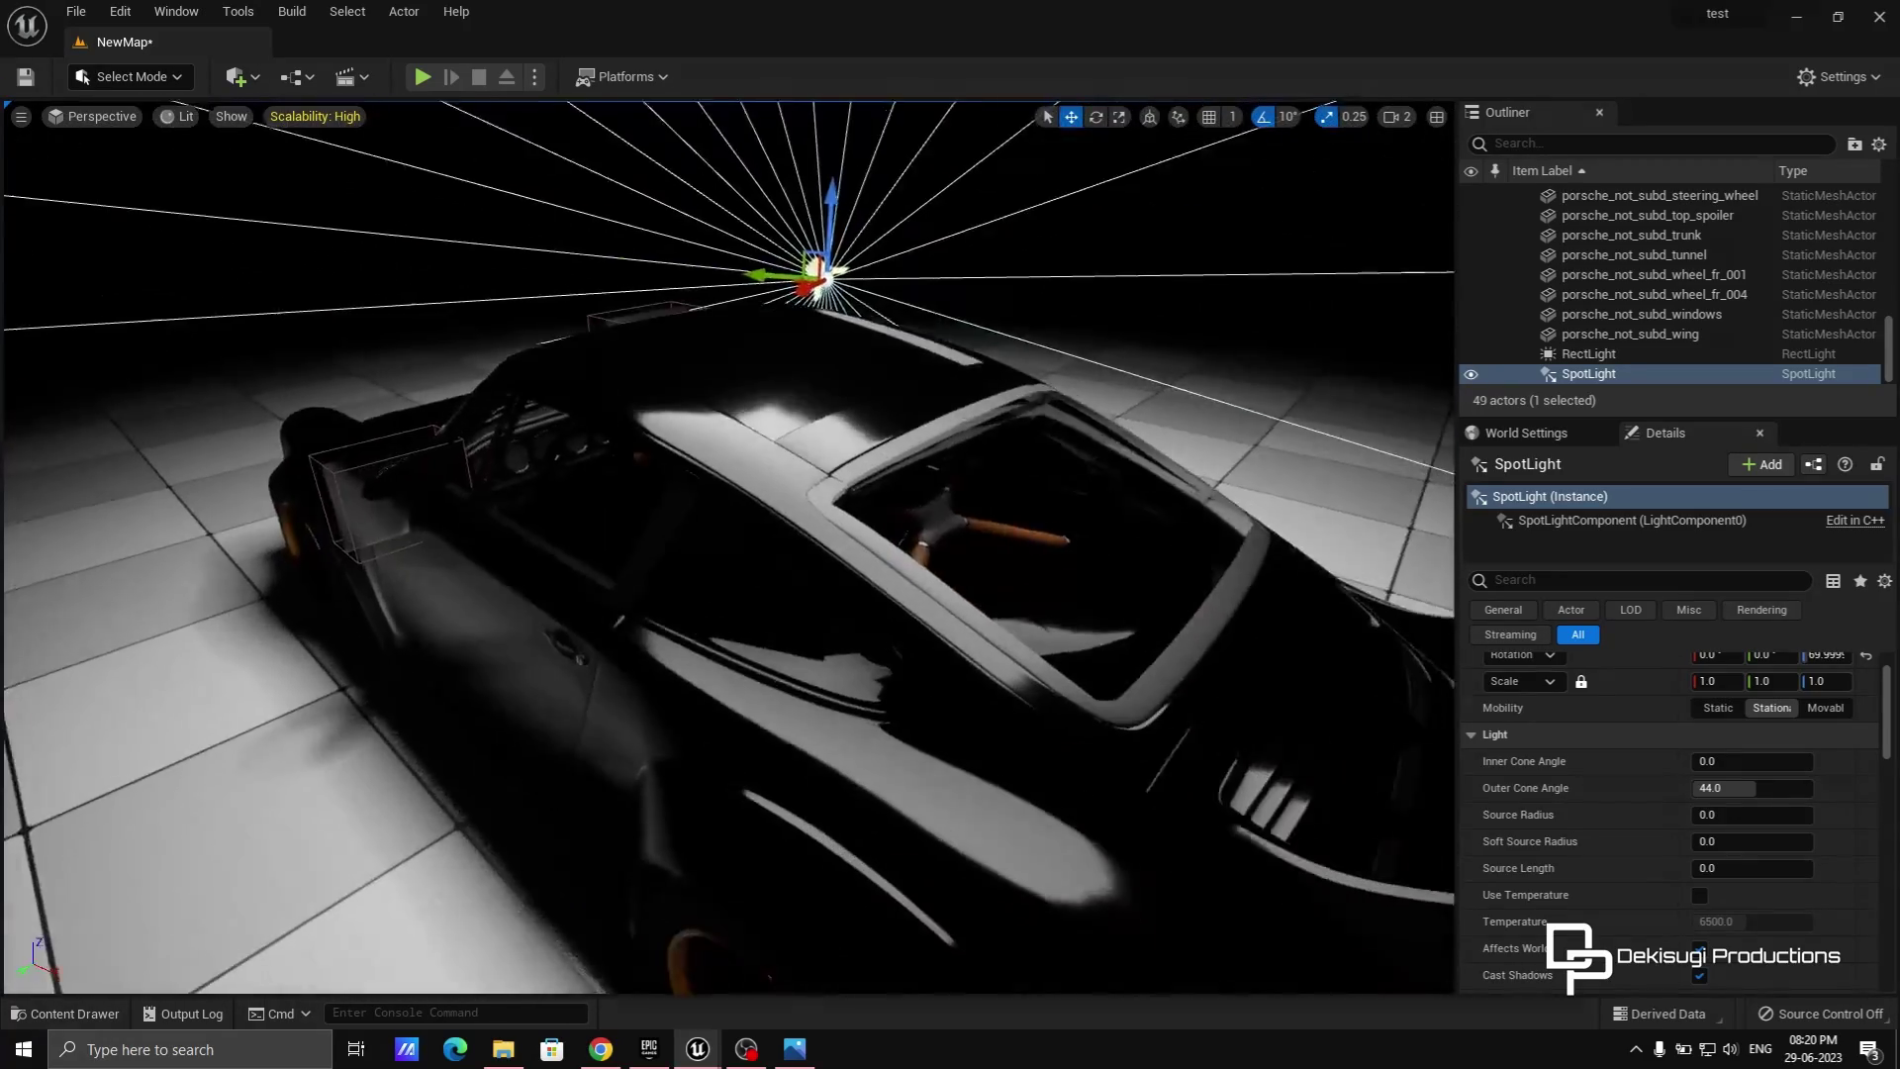
Set the body's CAR_PAINT base colour parameter to teal (0.0017, 0.0872, 0.0938) and return to the level.
right_click_drag(688, 681, 689, 584)
left_click(689, 680)
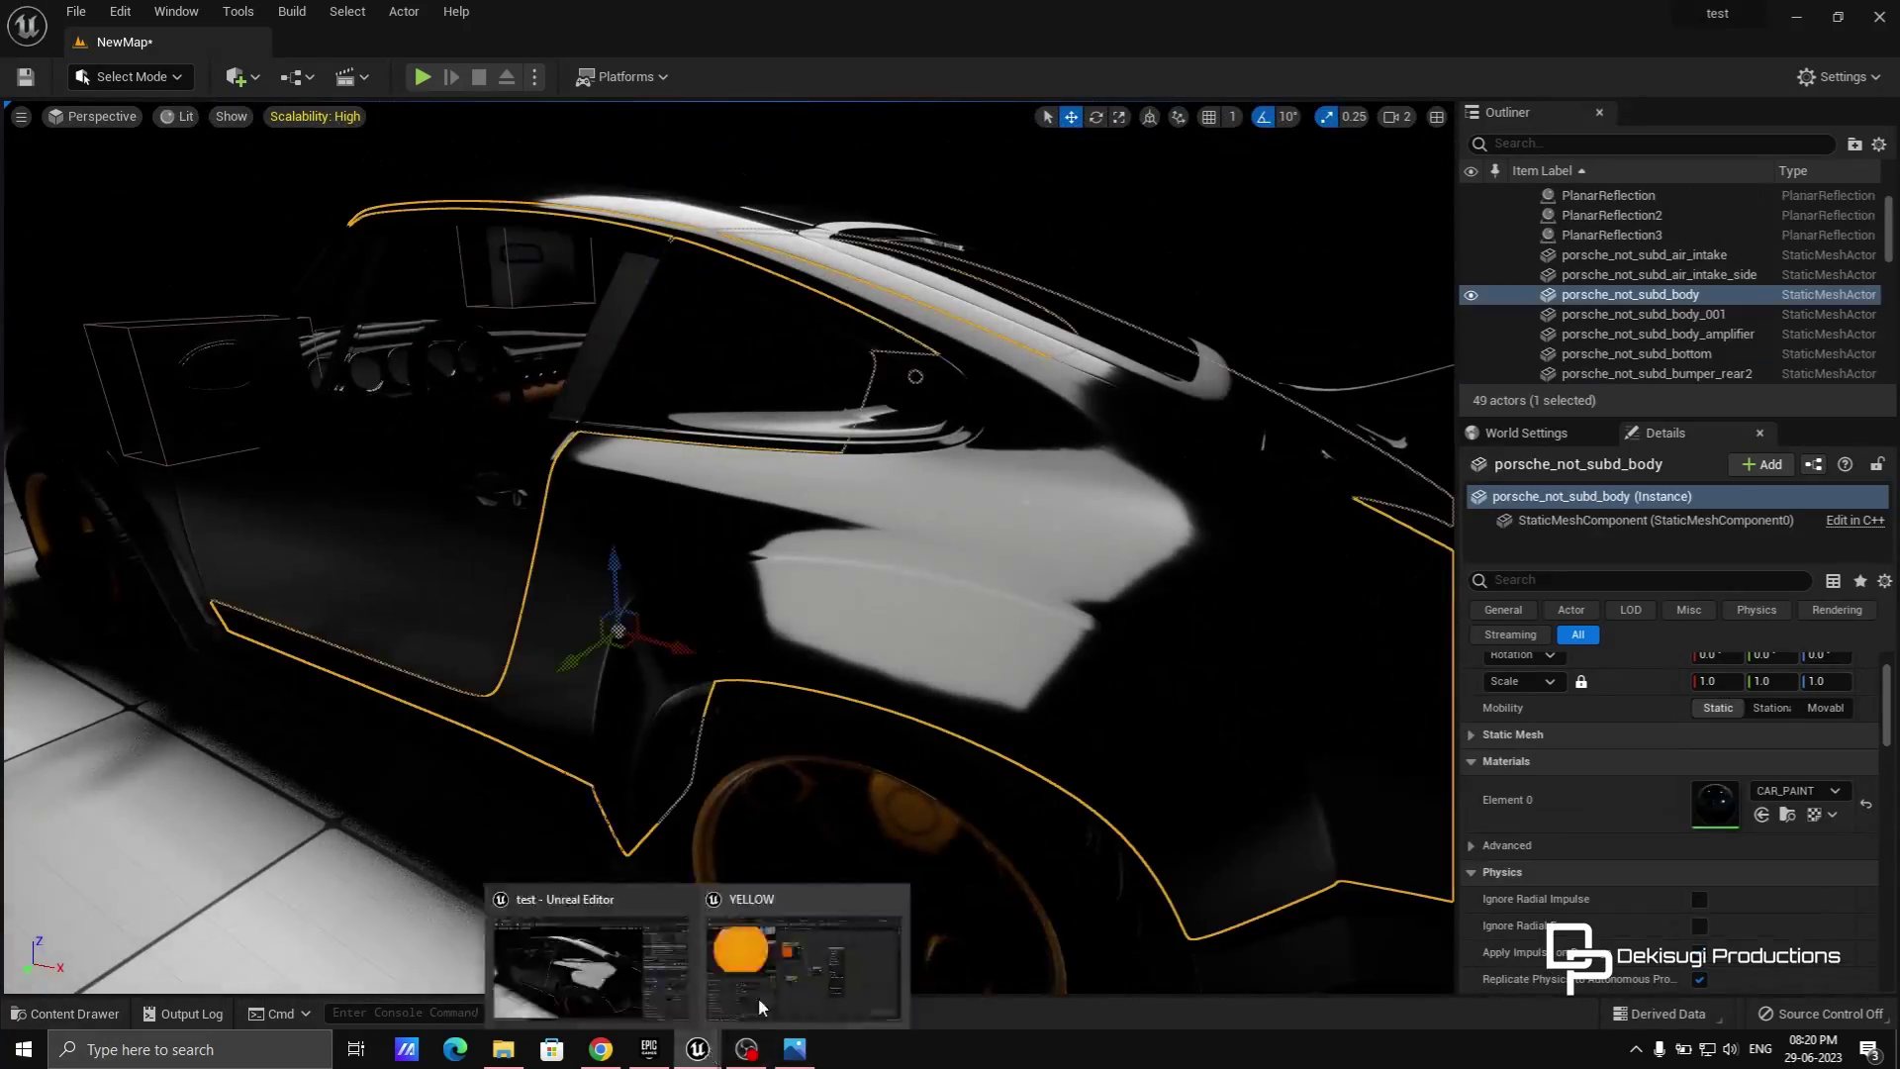
left_click(775, 985)
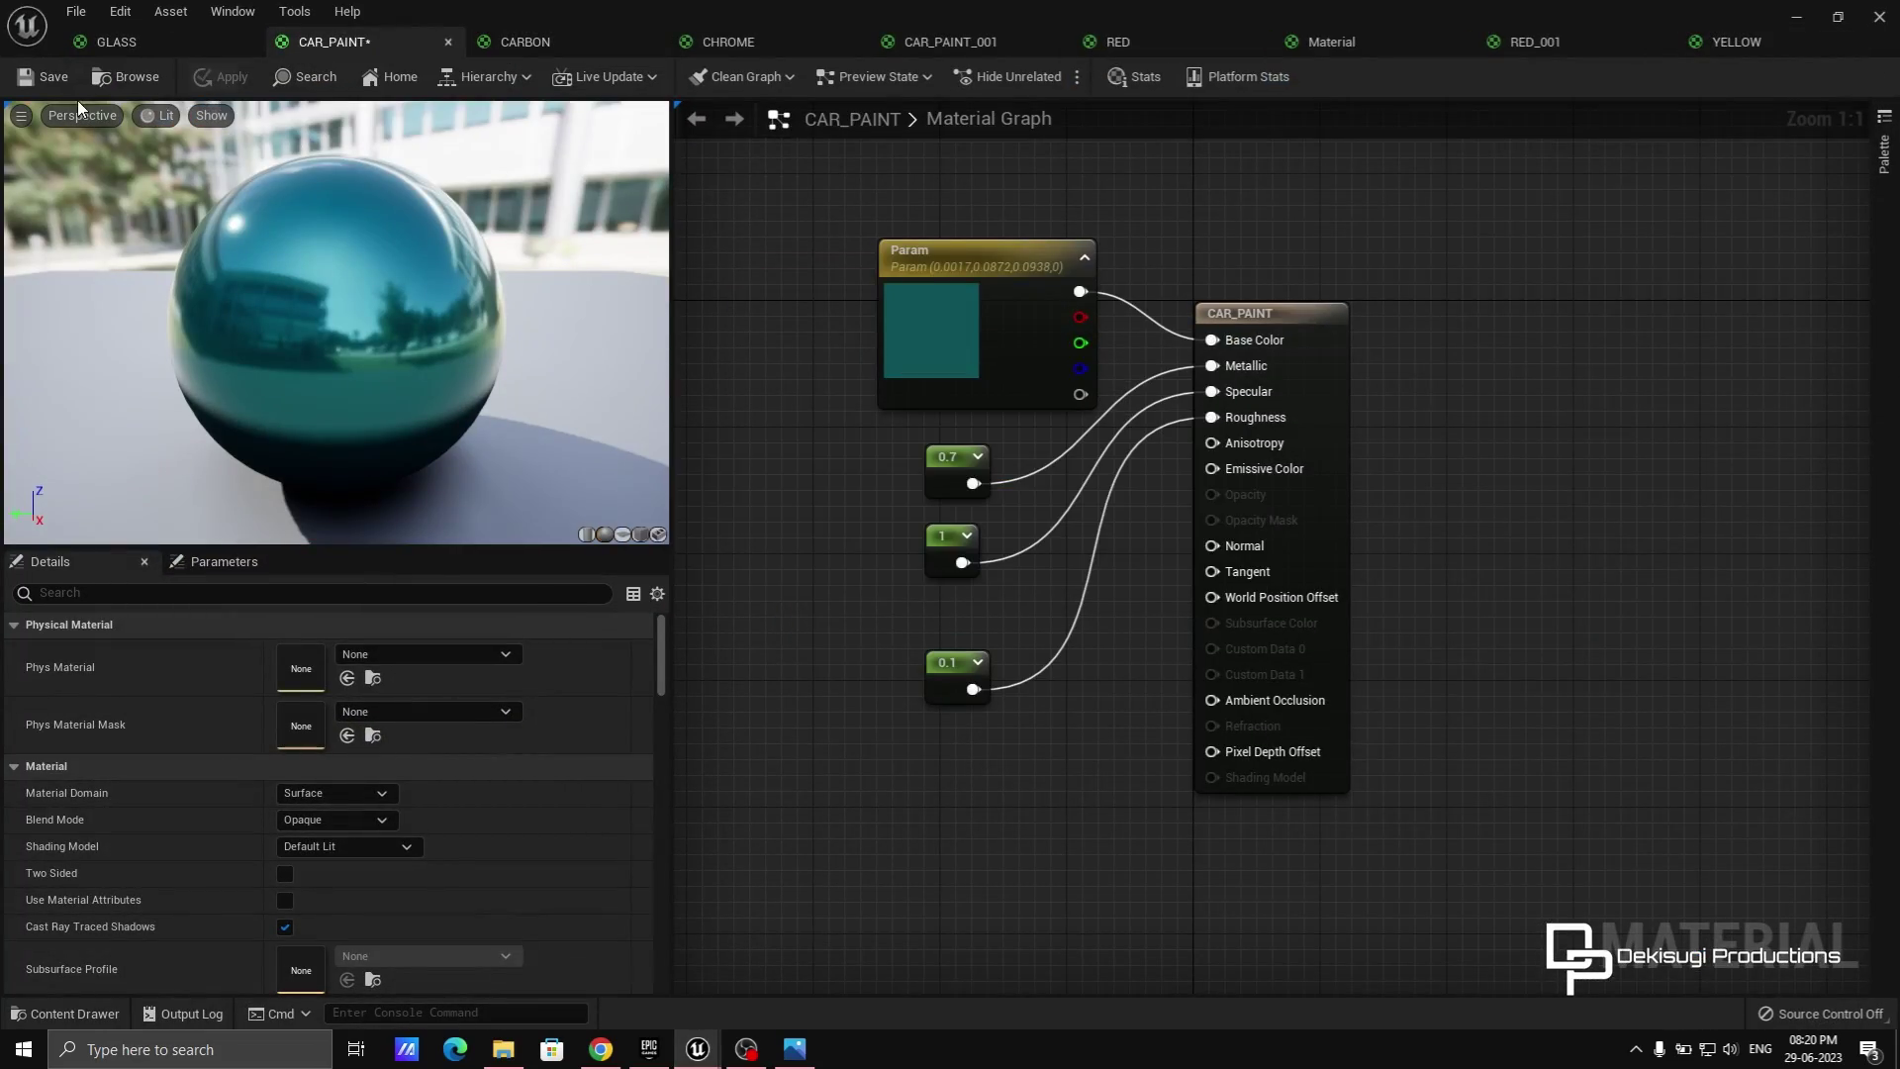
left_click(1796, 17)
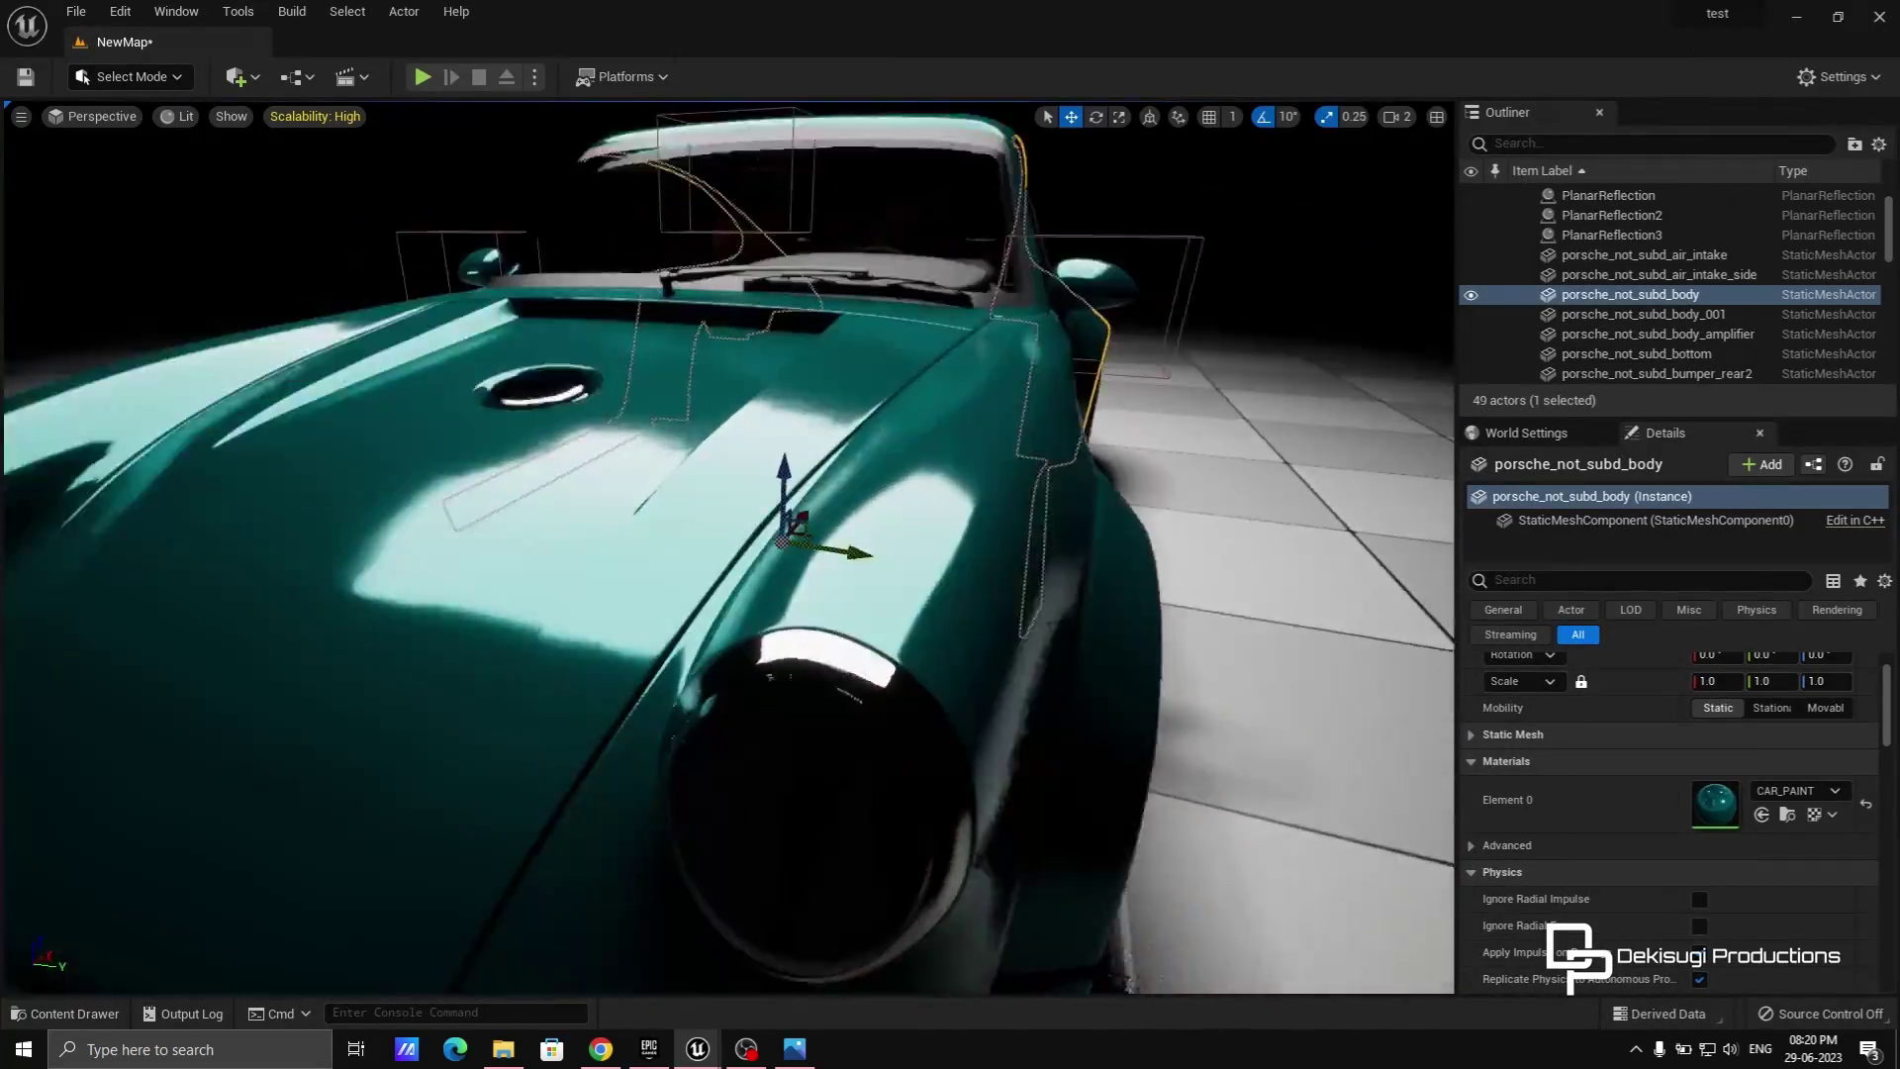
Examine the repainted car around the windscreen, hood and front lights, and select the porsche_not_subd_rear_lights mesh.
right_click_drag(861, 369, 1108, 369)
left_click_drag(861, 369, 1218, 495, "alt")
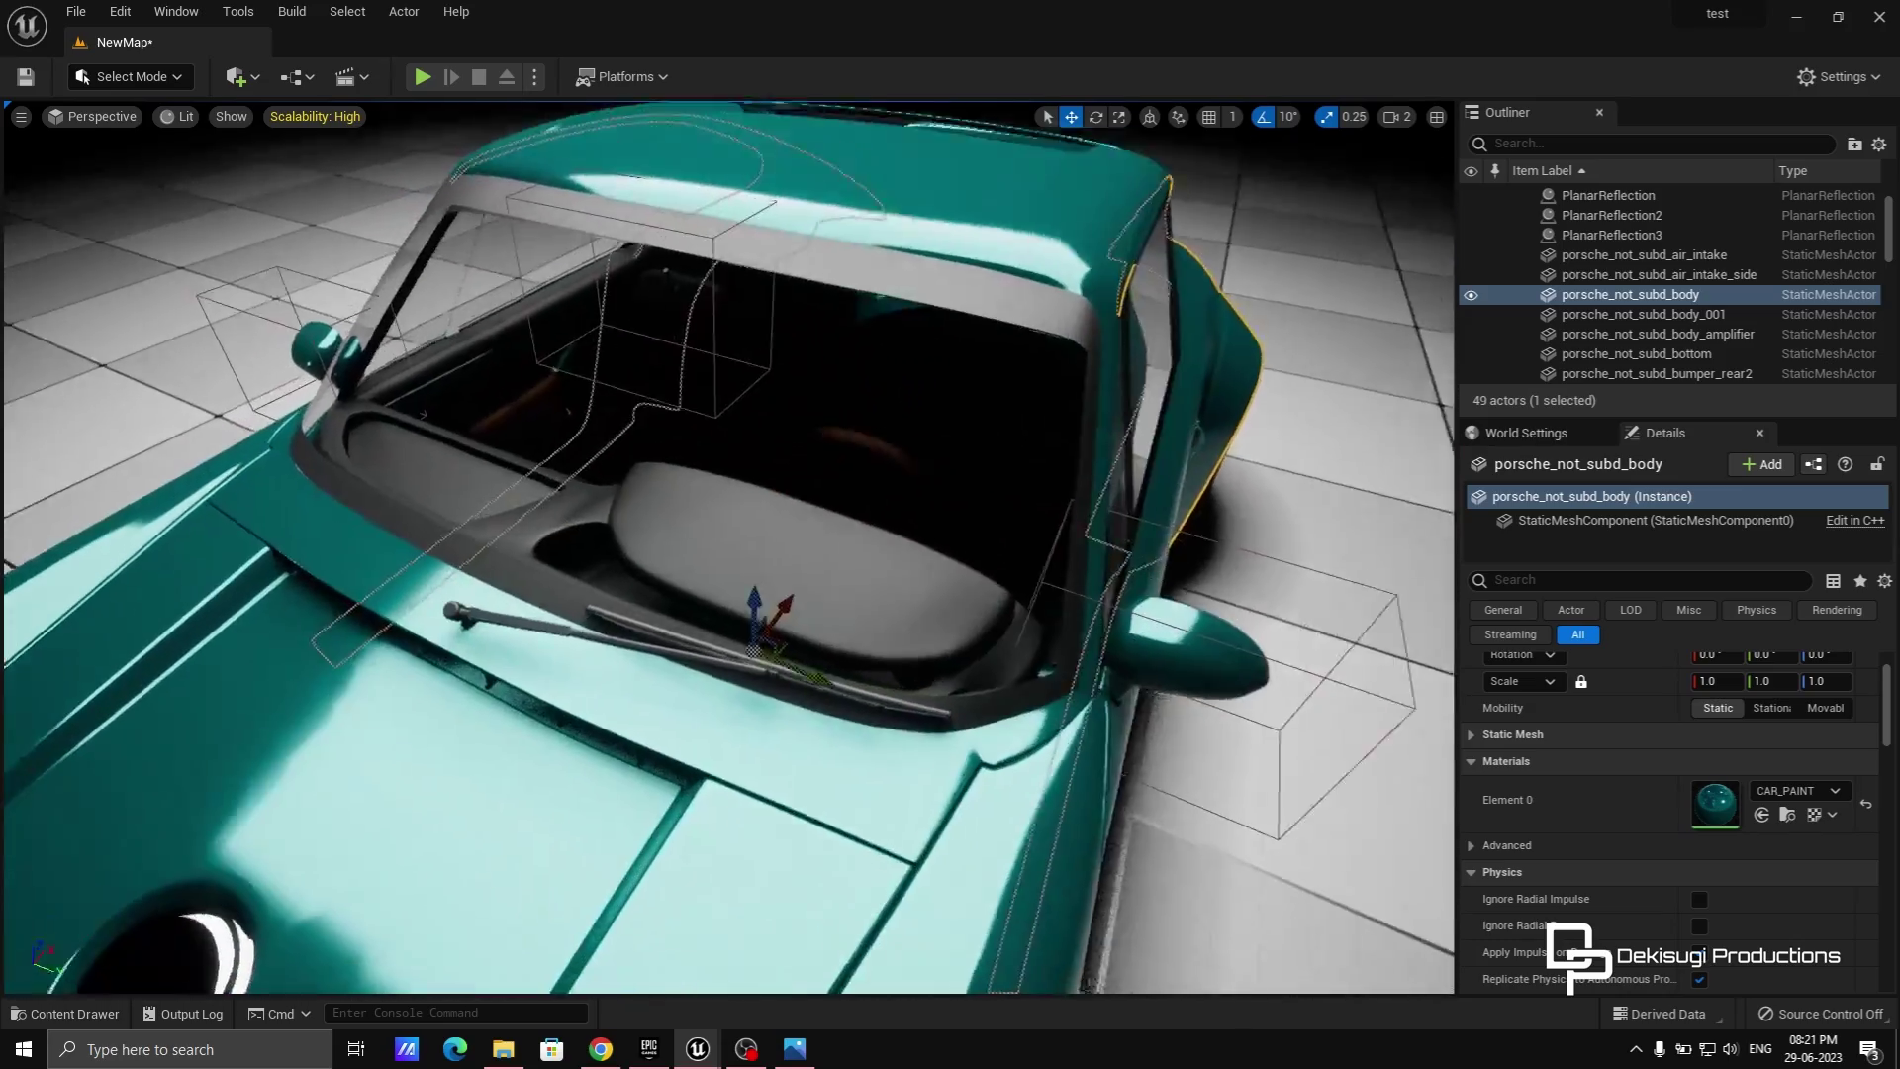
right_click_drag(727, 548, 752, 495)
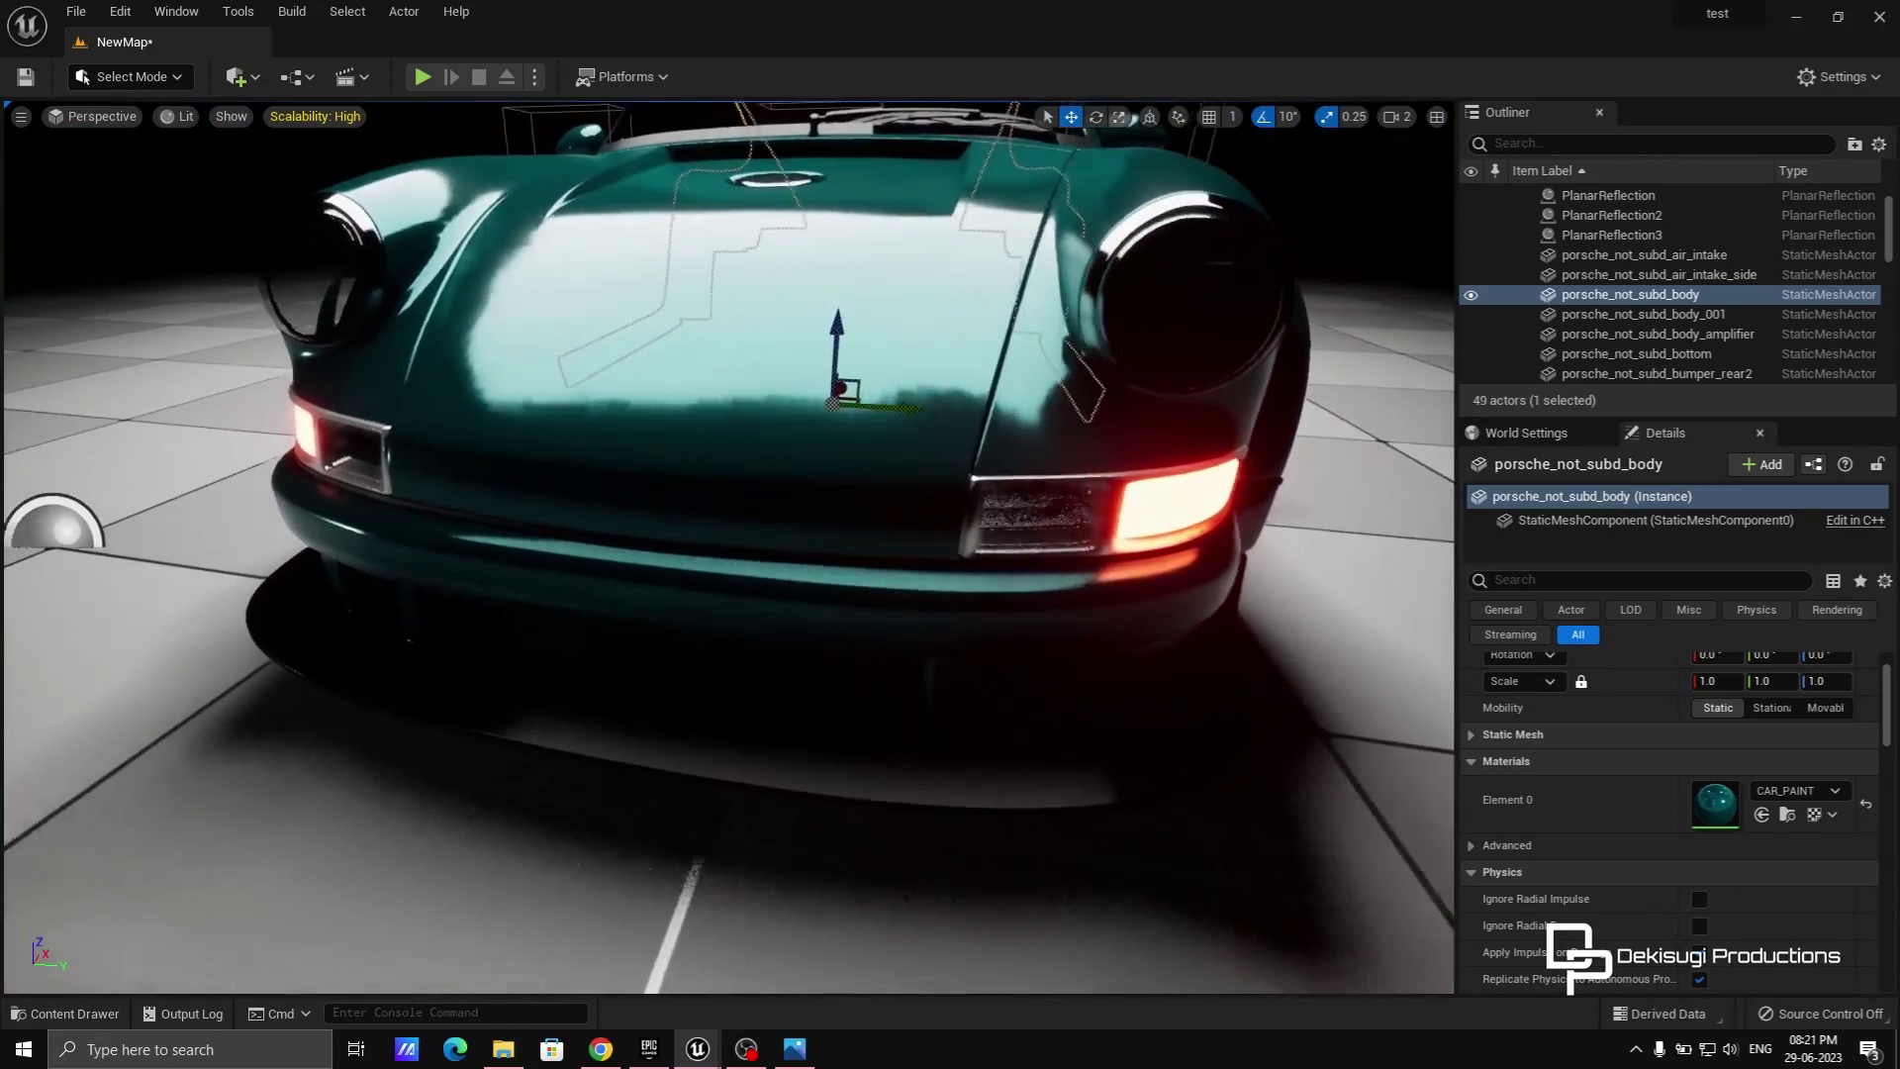
mouse_move(369, 610)
right_mouse_down()
mouse_move(415, 593)
mouse_move(369, 683)
mouse_move(369, 610)
right_mouse_up()
left_click(369, 609)
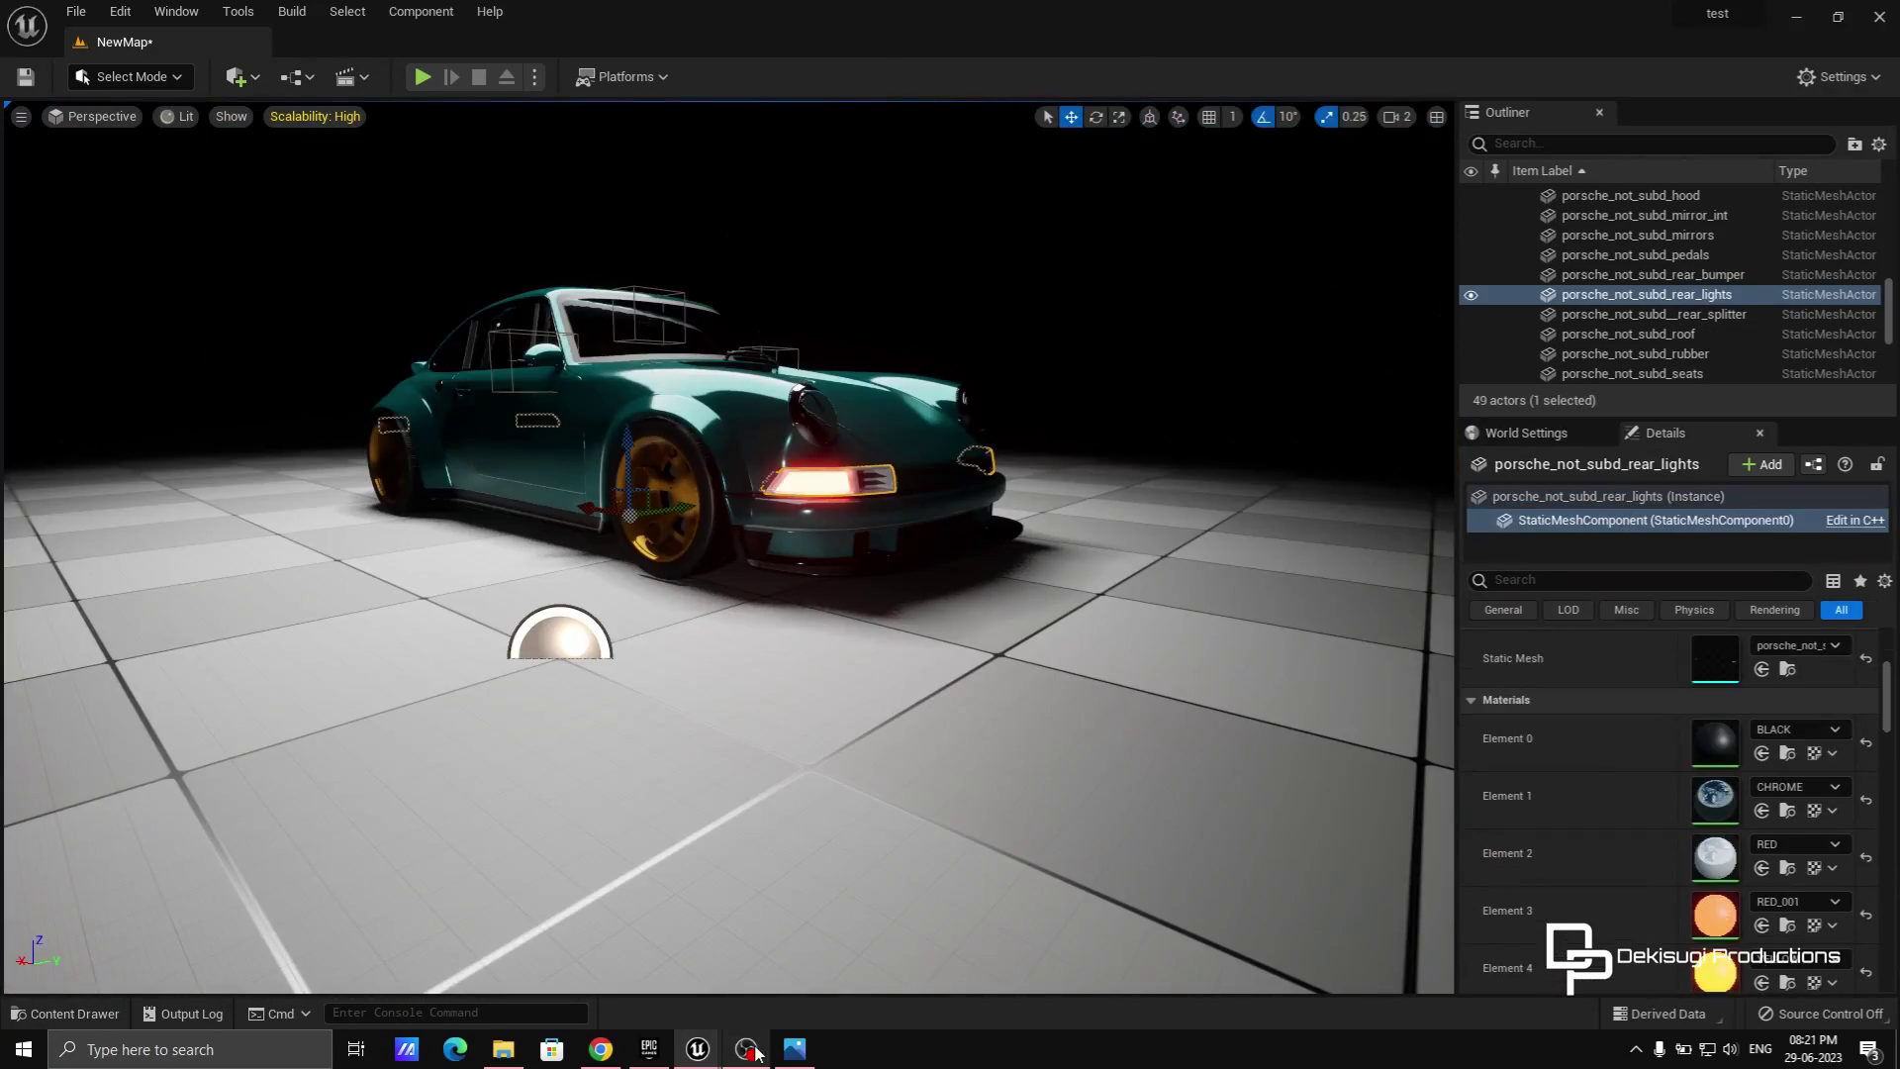